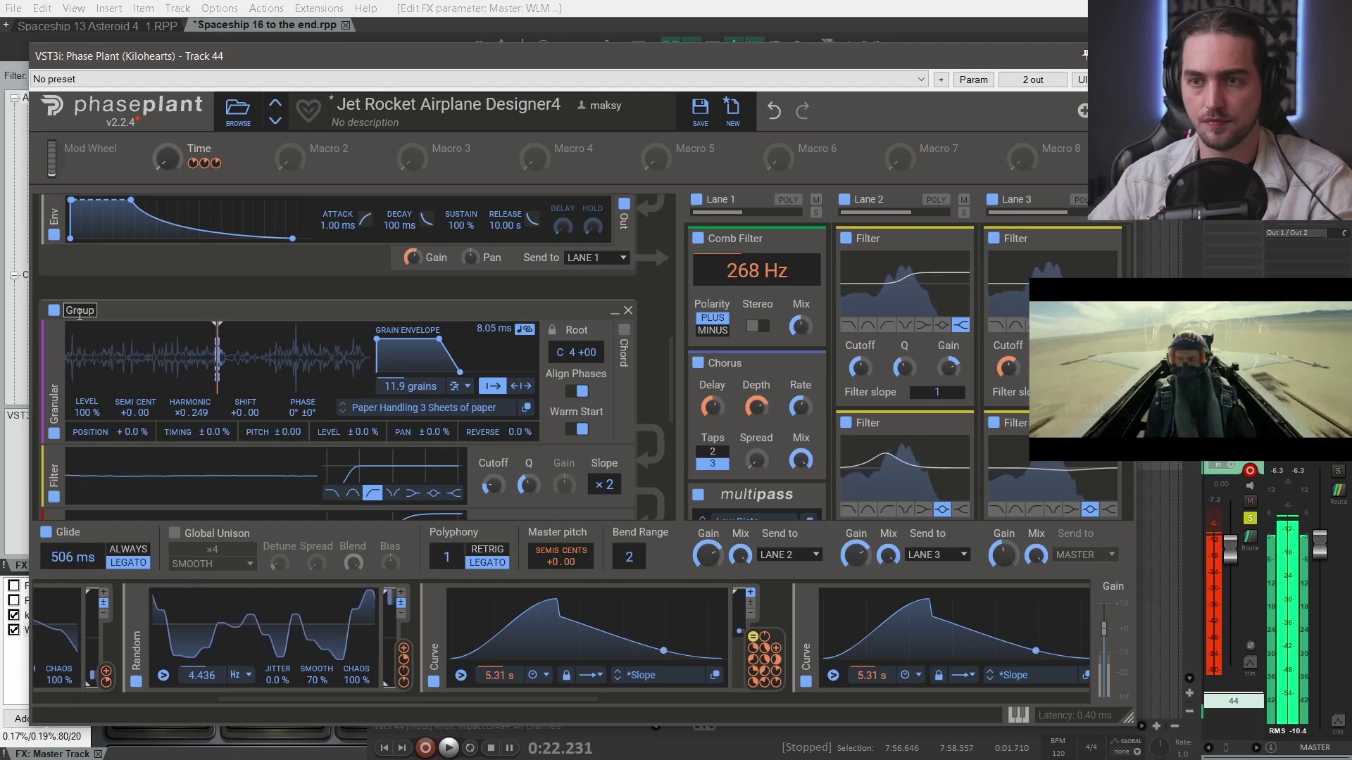
Scroll through the Jet Rocket patch's generators and lanes, ending on Boost Crisp's Jet Boost patch.
scroll(494, 352, "down", 2)
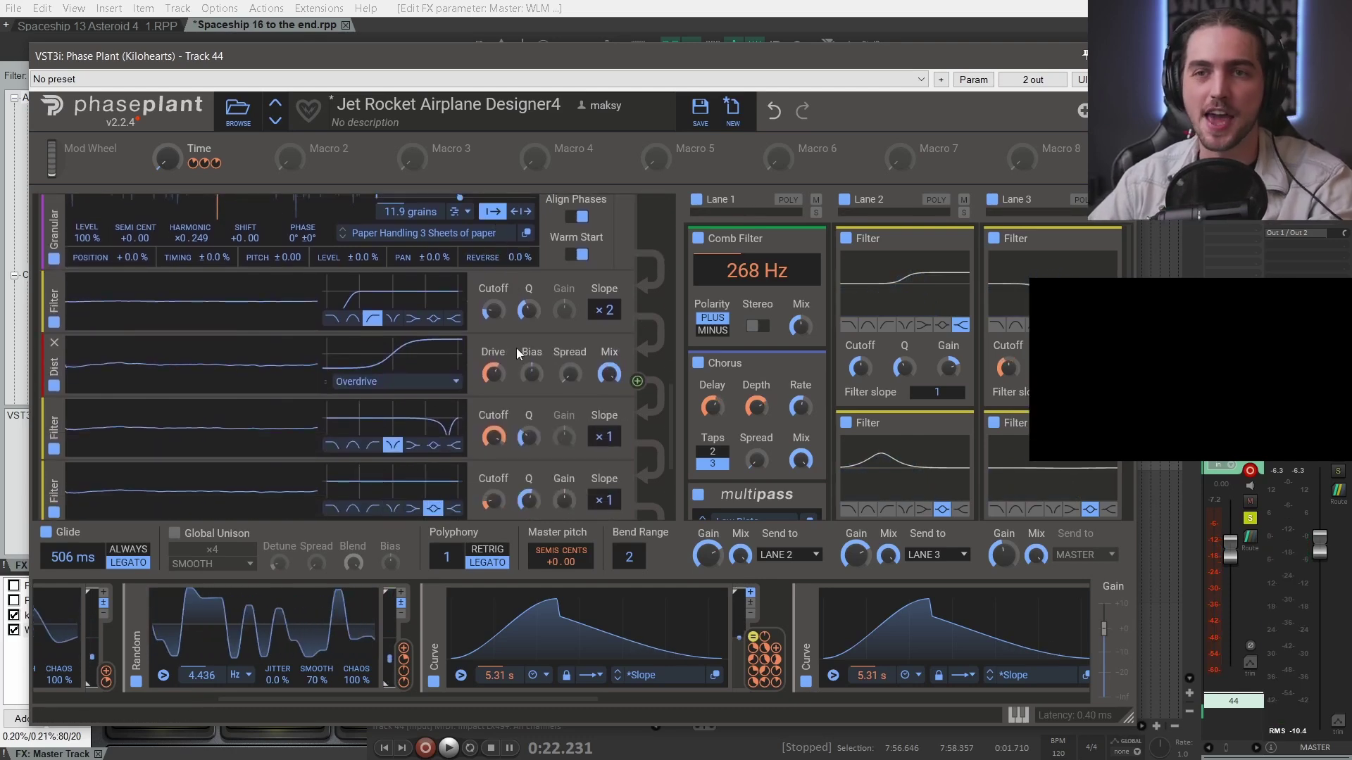
scroll(517, 348, "down", 3)
scroll(908, 420, "down", 3)
scroll(908, 420, "down", 3)
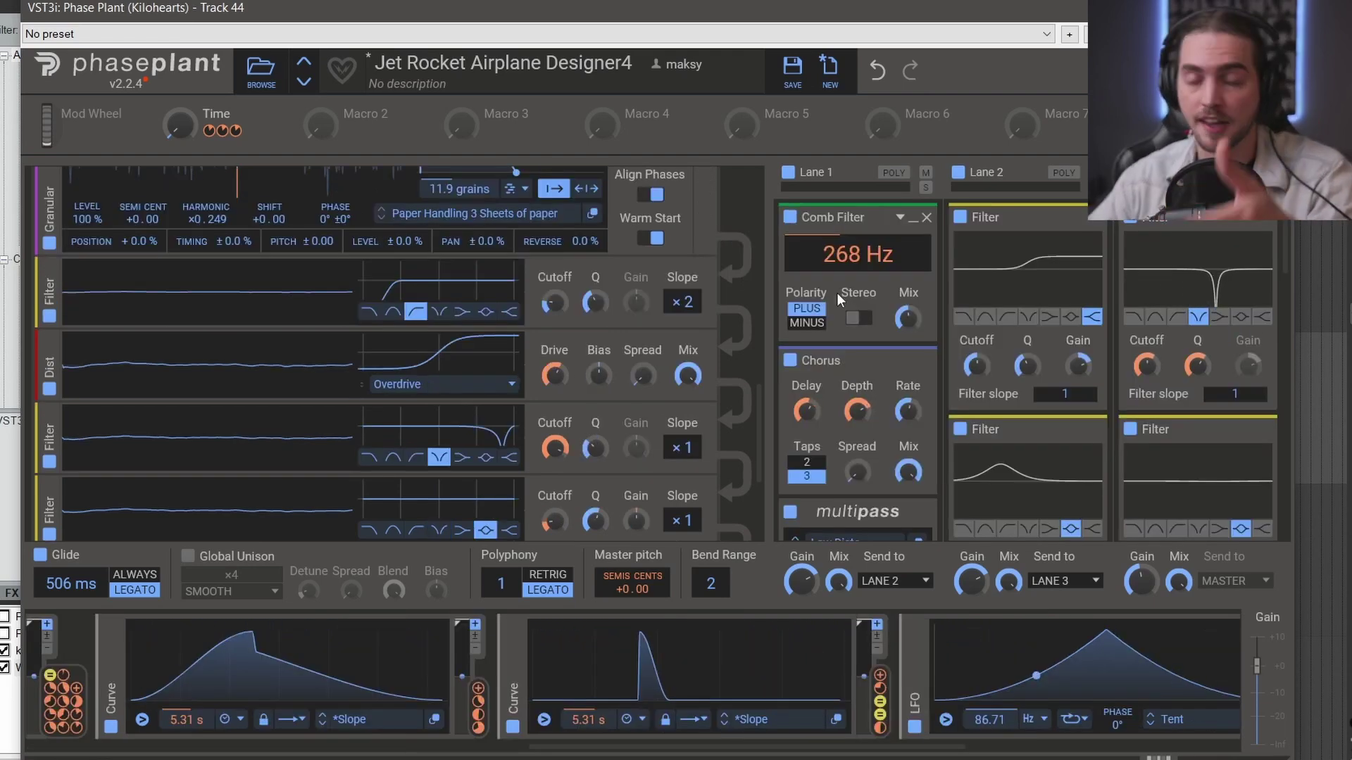
scroll(856, 241, "down", 5)
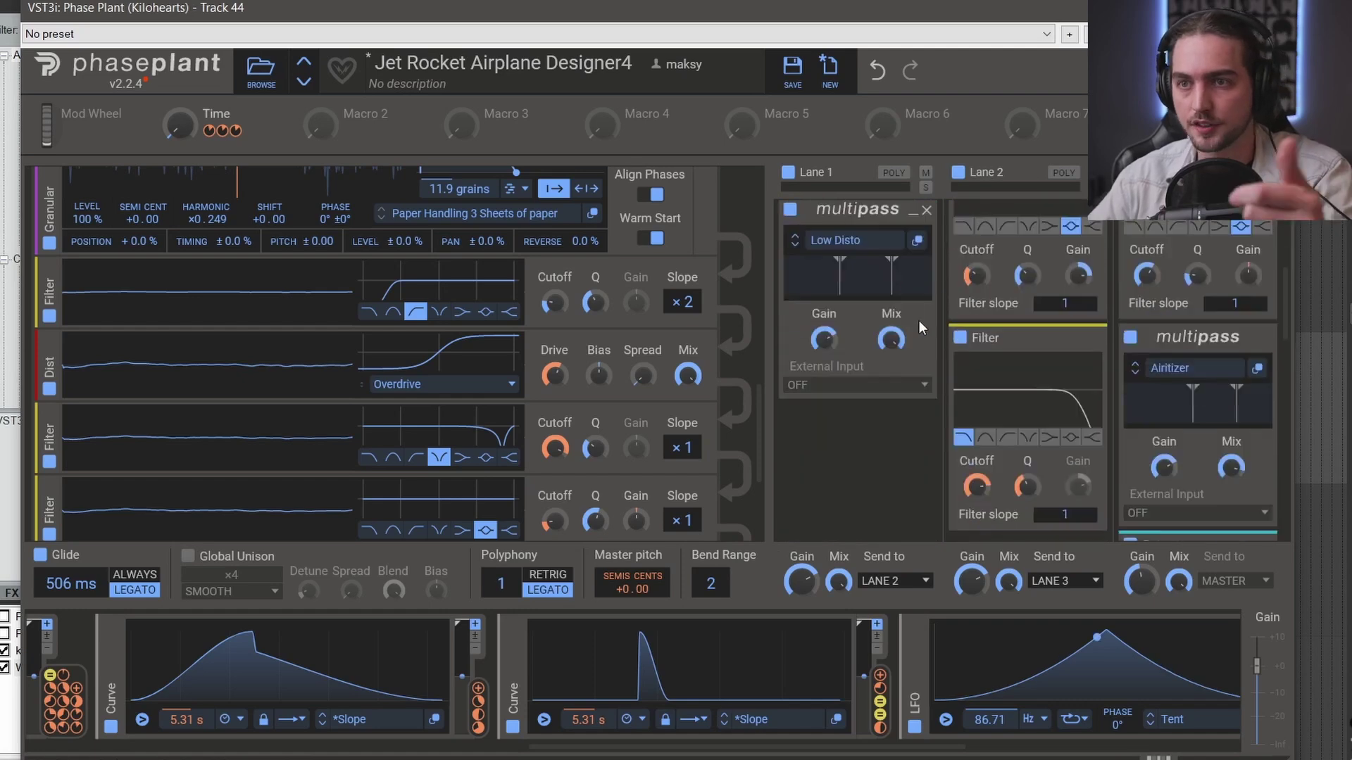
scroll(919, 320, "down", 5)
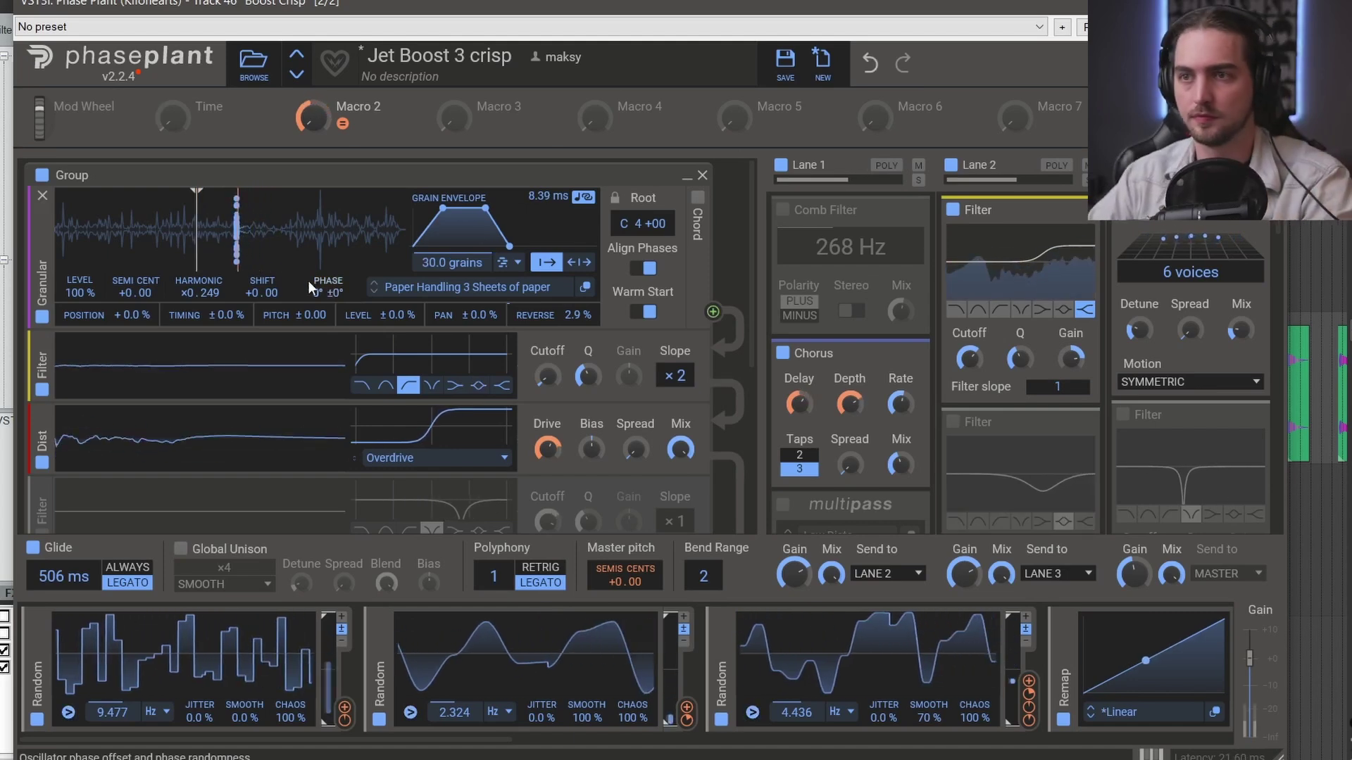
Play back the spaceship start sample once and stop it.
scroll(1017, 371, "down", 4)
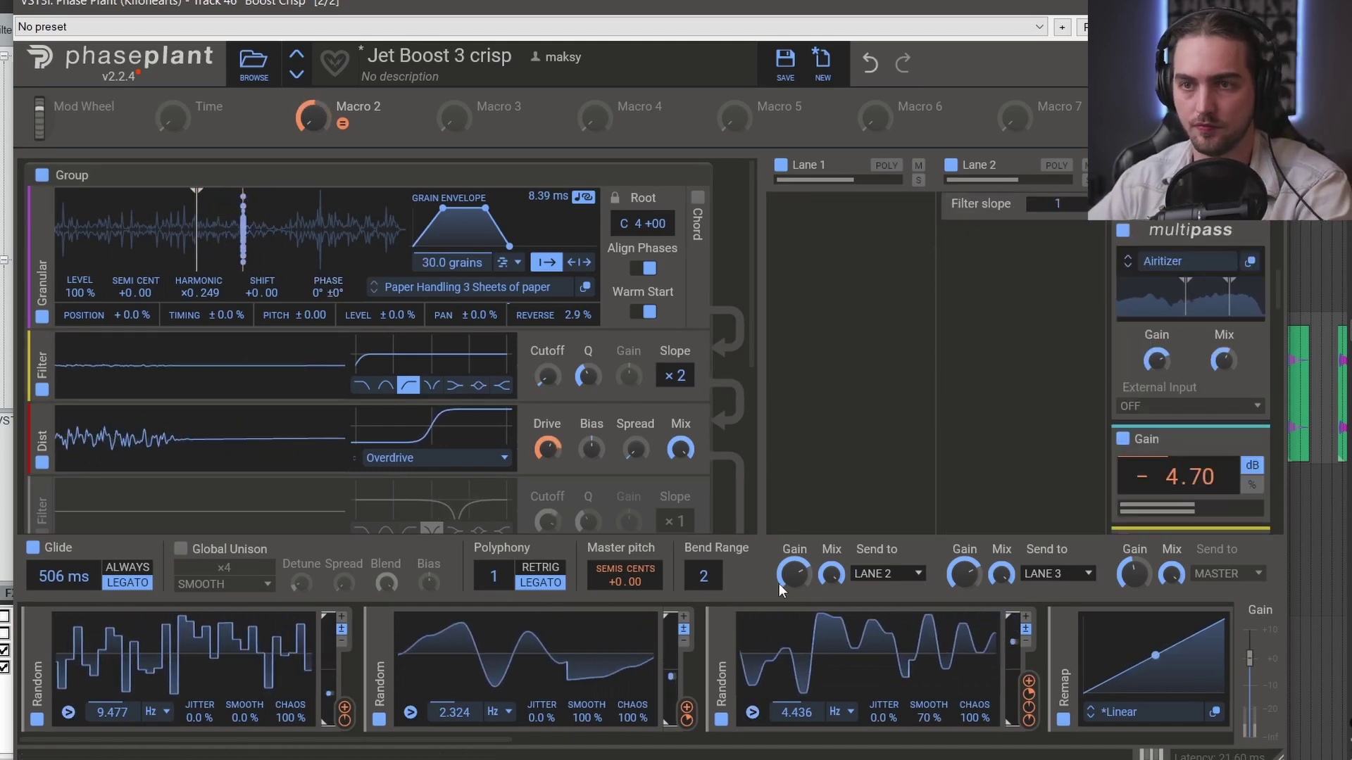
scroll(984, 496, "up", 4)
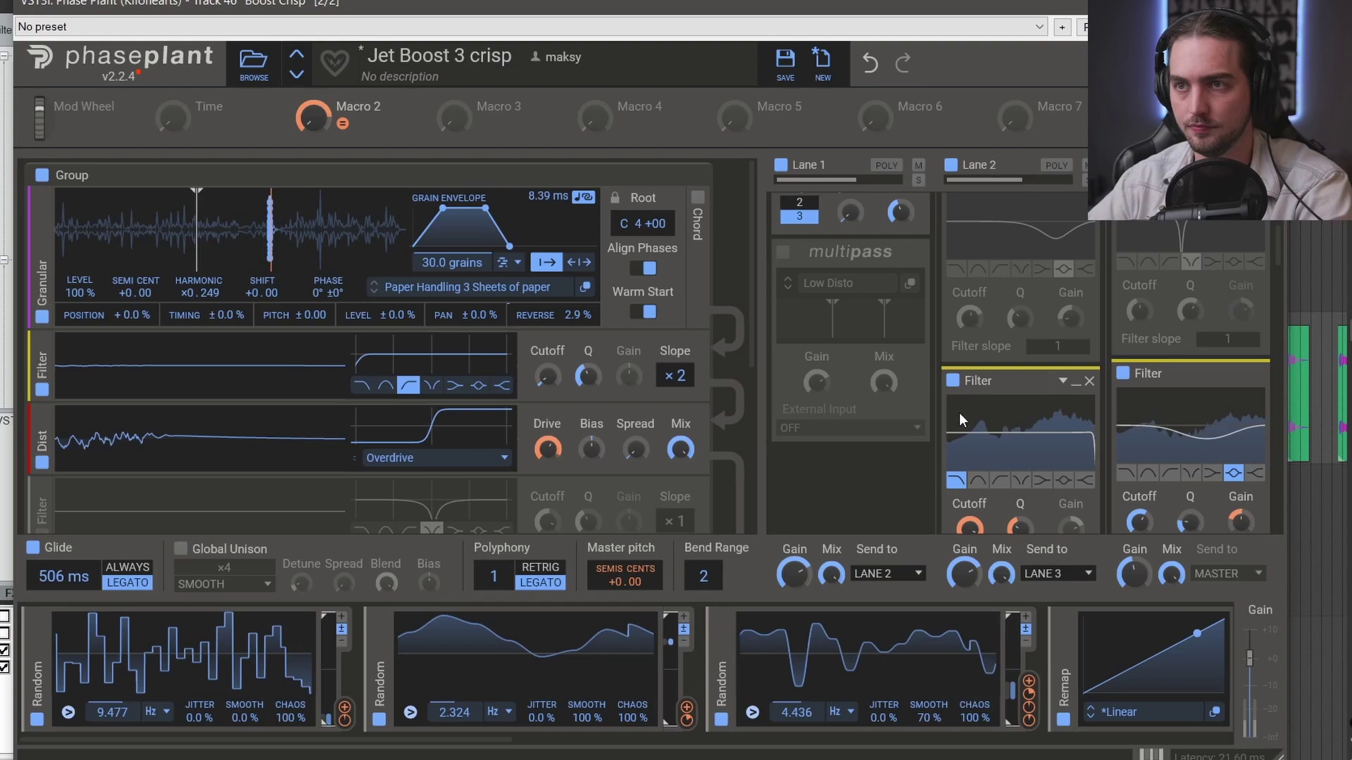
scroll(964, 422, "up", 4)
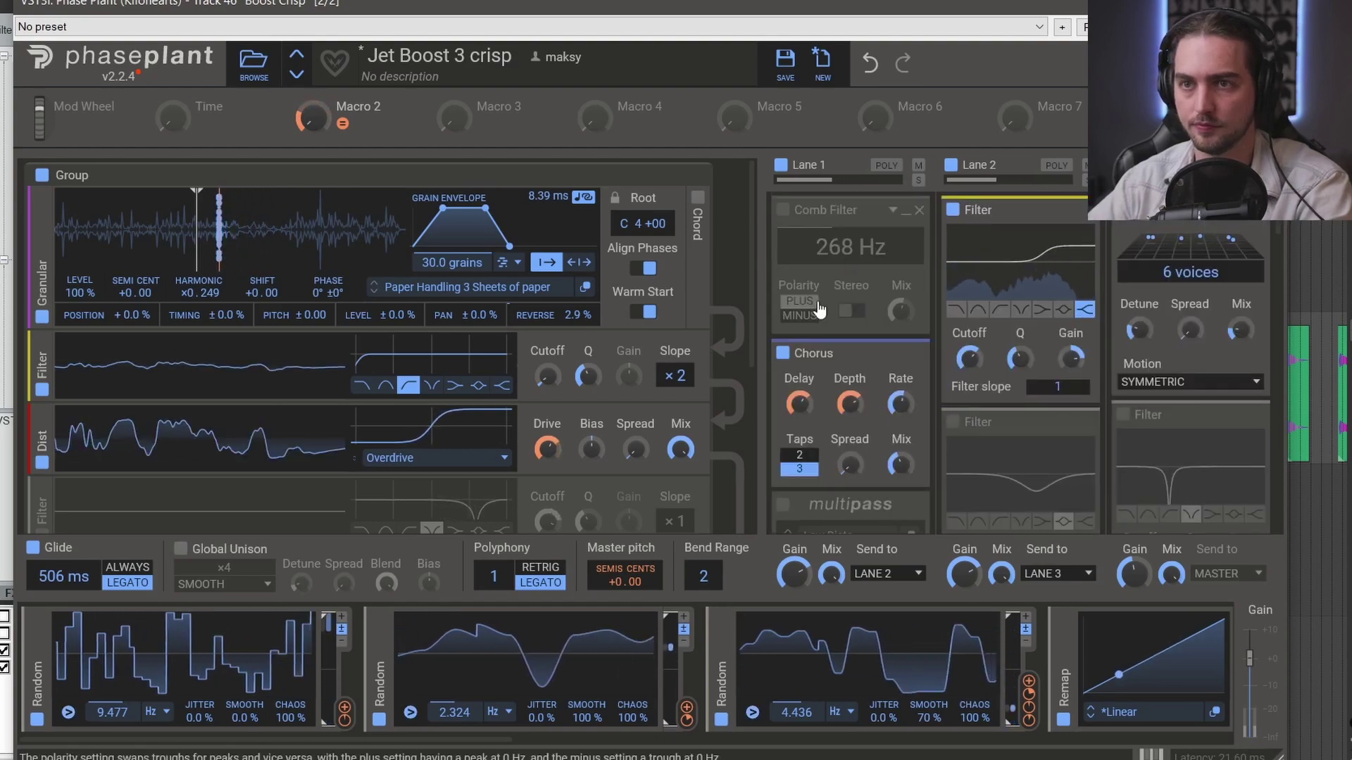
scroll(984, 334, "down", 5)
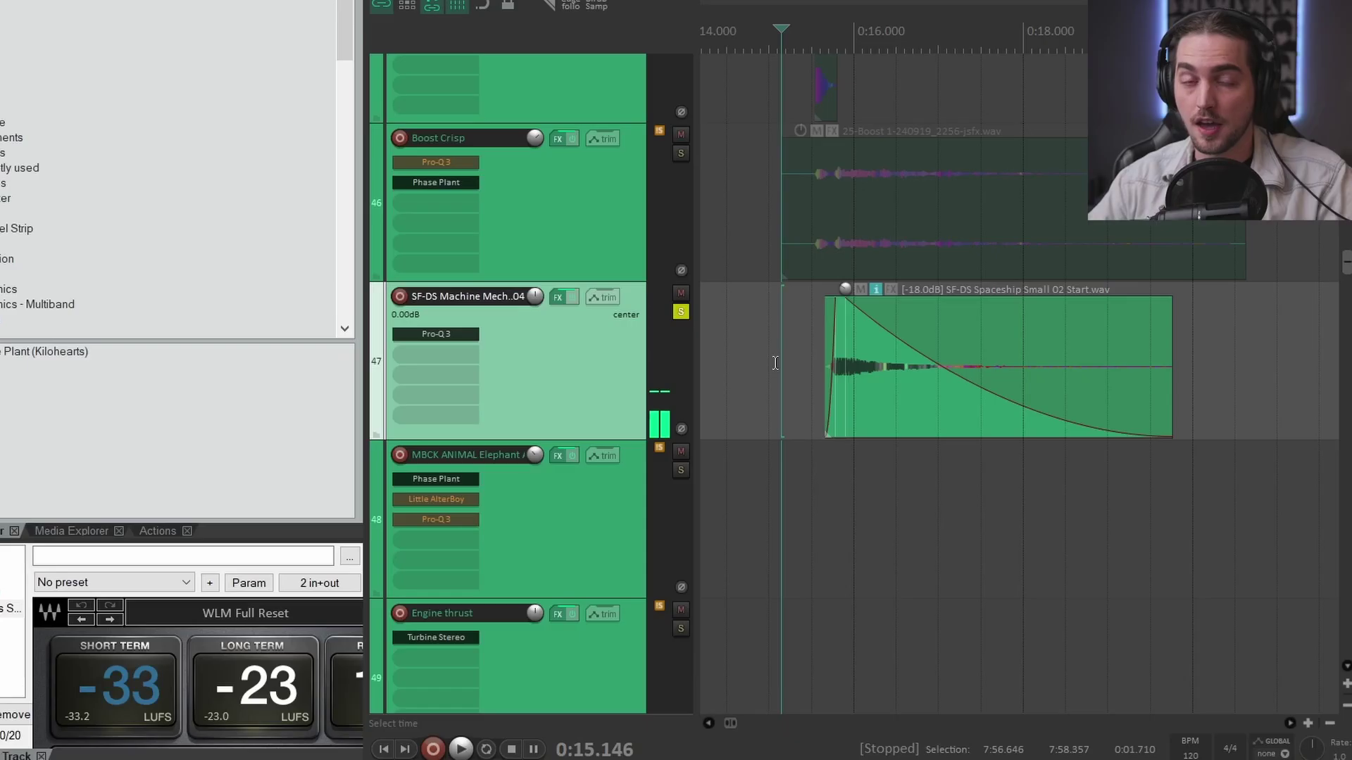
key("space")
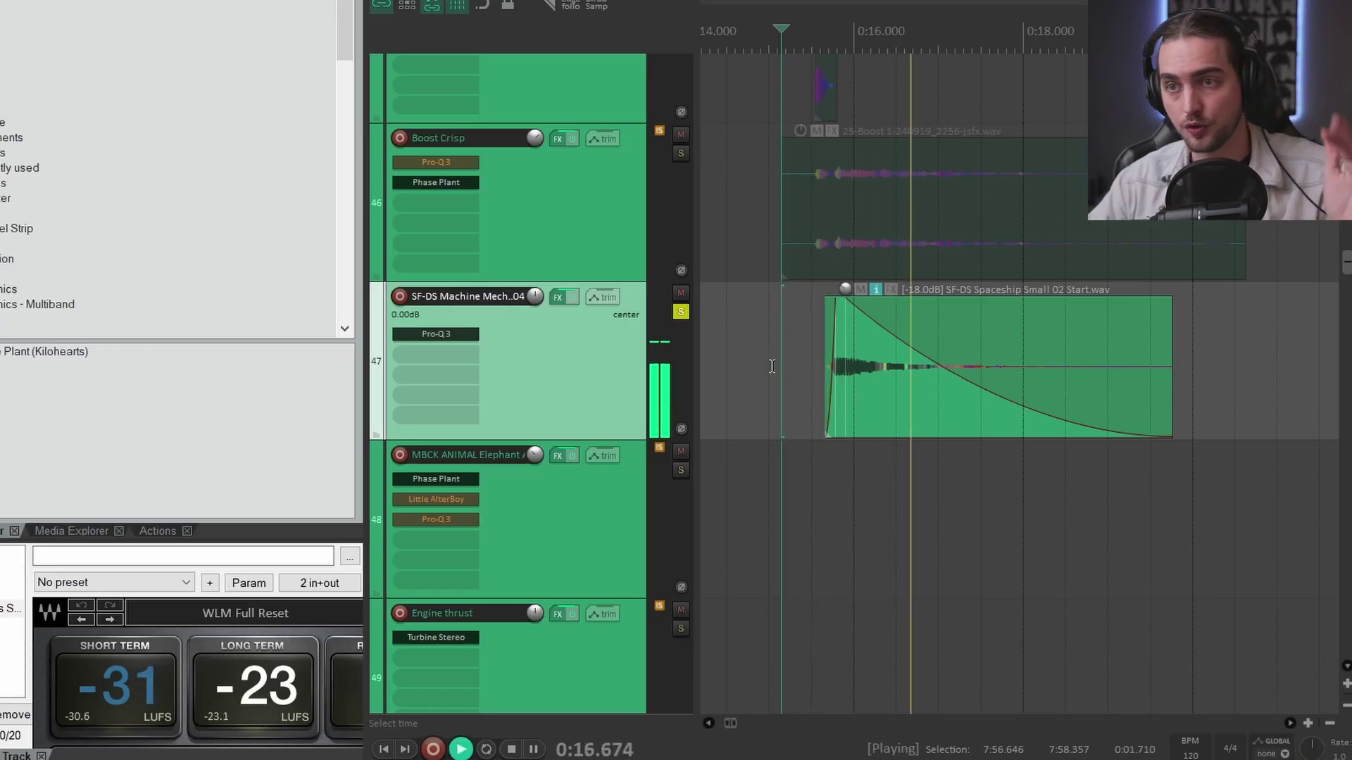
key("space")
Bring up track 20 Low Boost's Phase Plant showing the Fire Swings 1 patch.
scroll(859, 351, "down", 3)
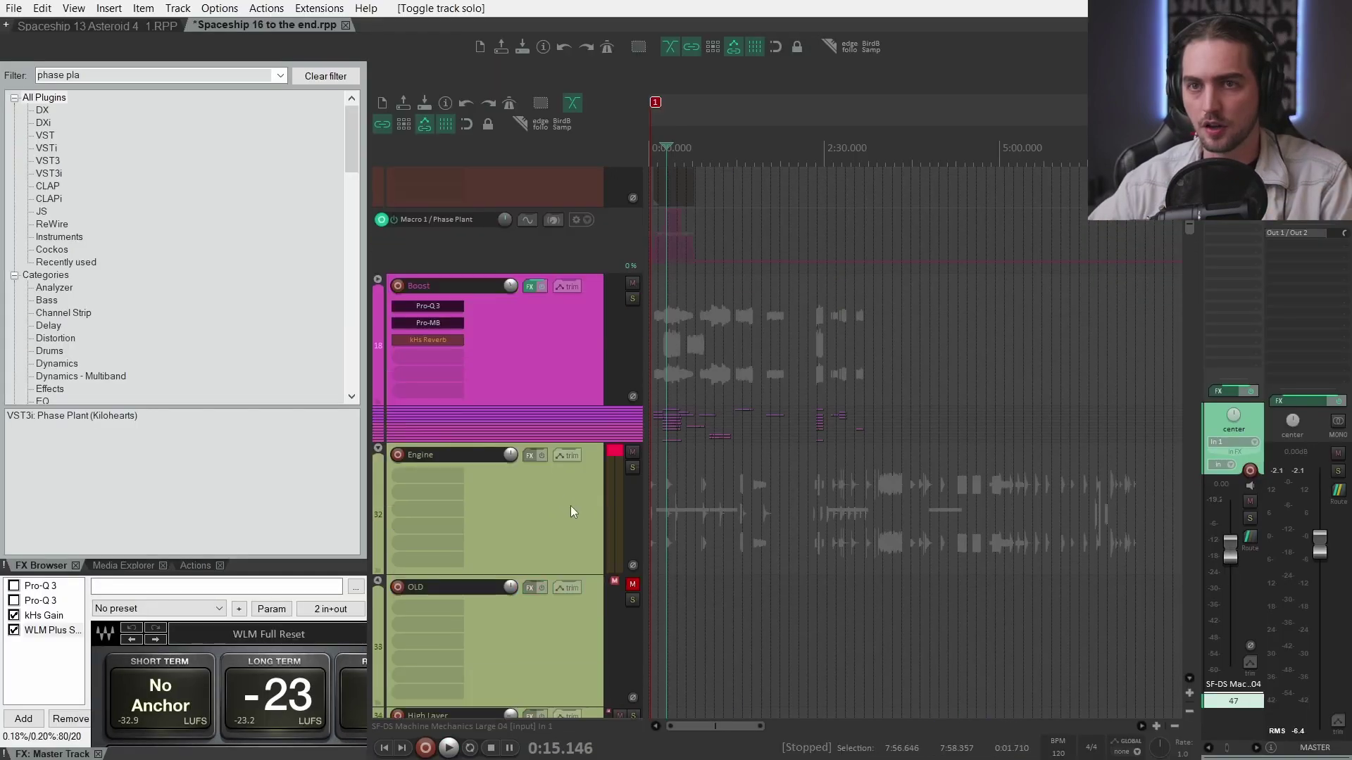
scroll(591, 504, "up", 3)
scroll(669, 521, "up", 3)
scroll(679, 536, "down", 1)
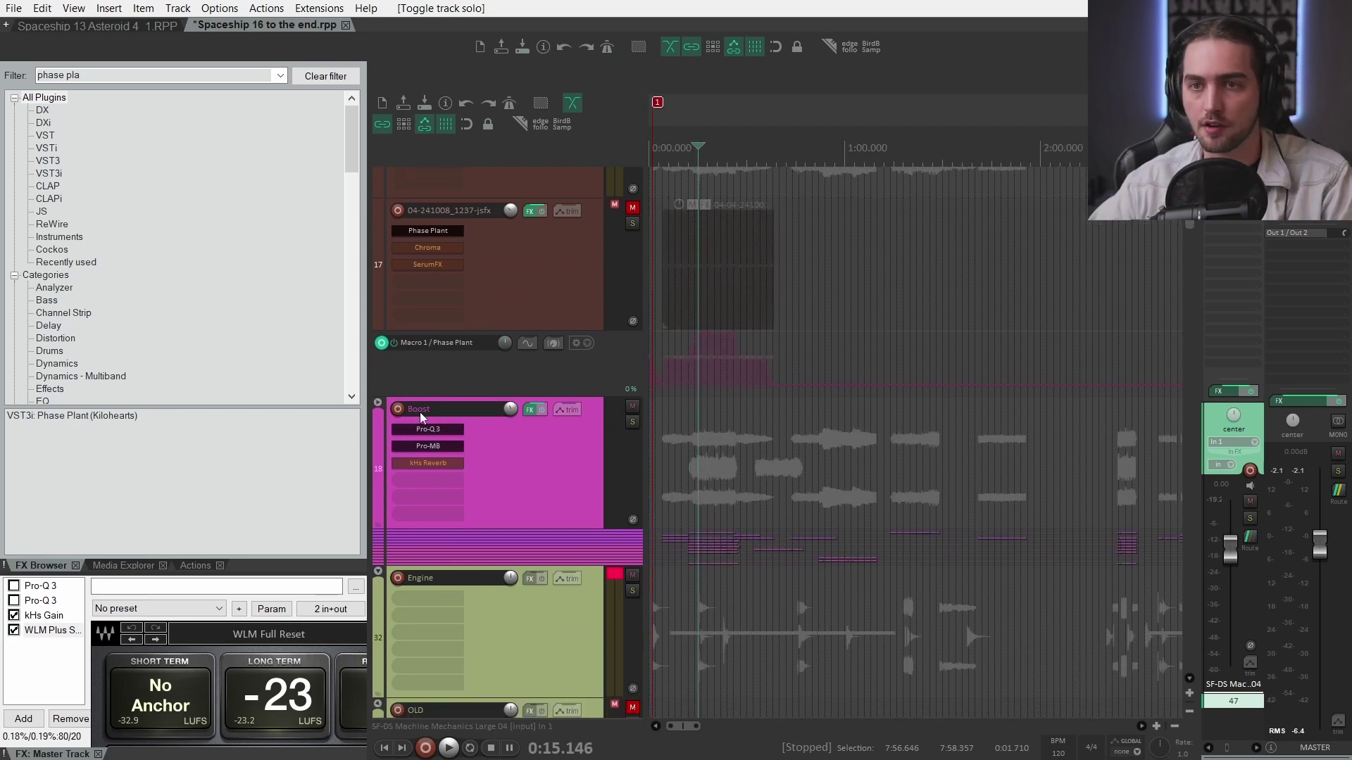
key("alt+Tab")
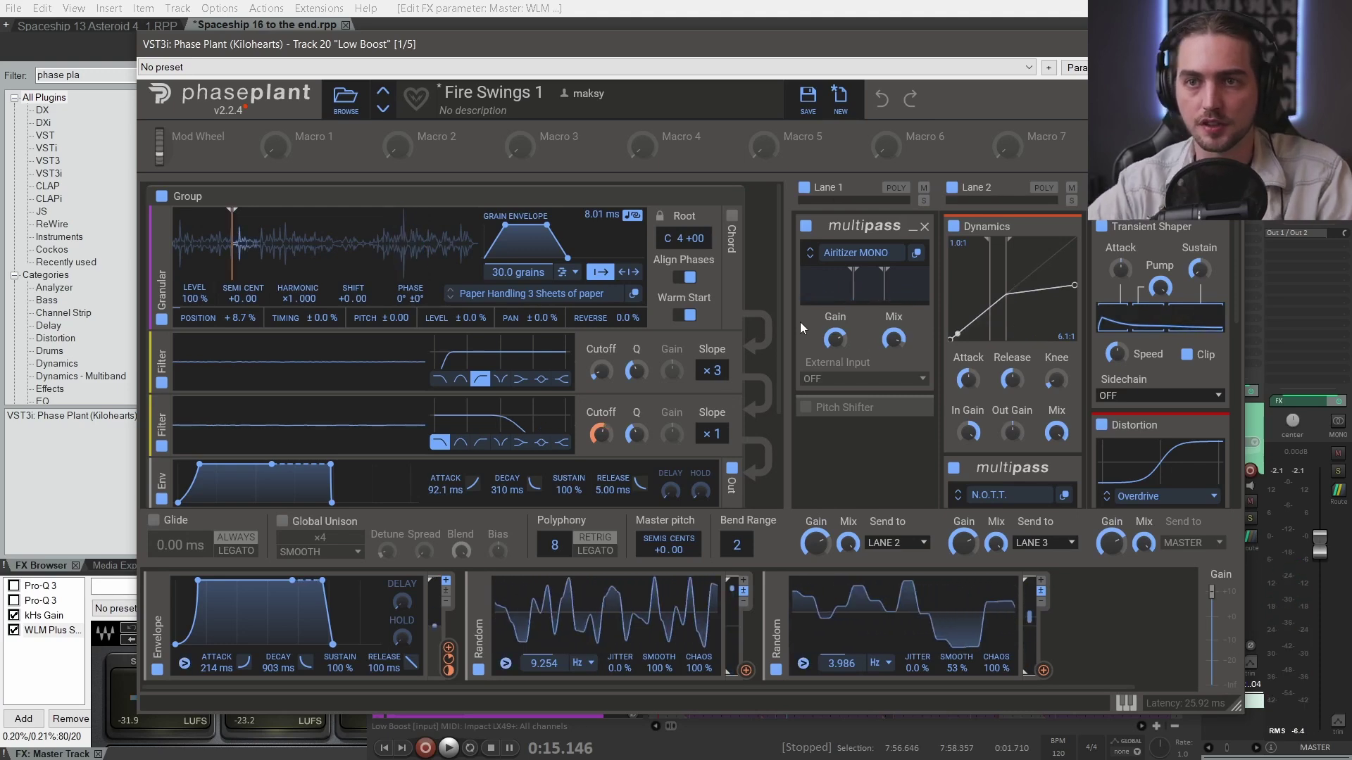
Close the Low Boost synth and audition the Low Boost and Low Thrust layers.
key("Escape")
key("space")
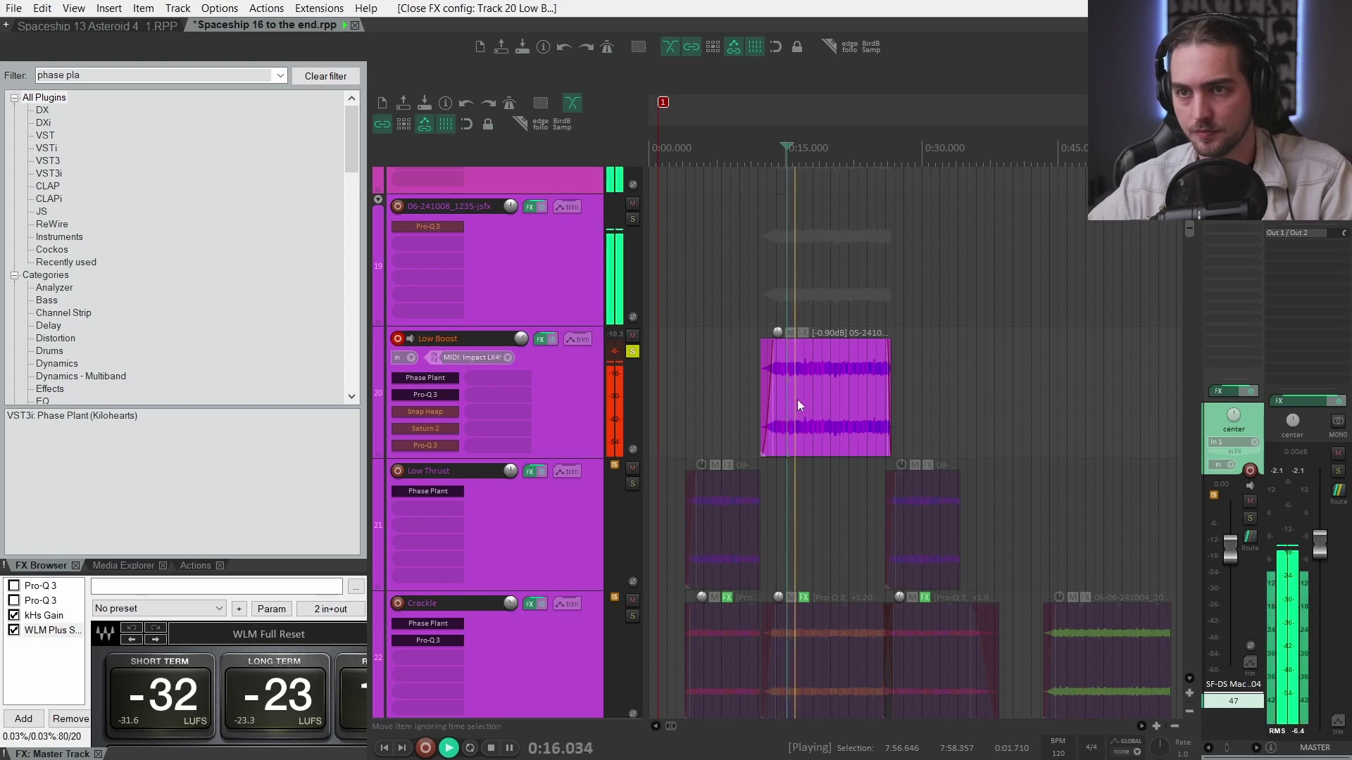
key("Down")
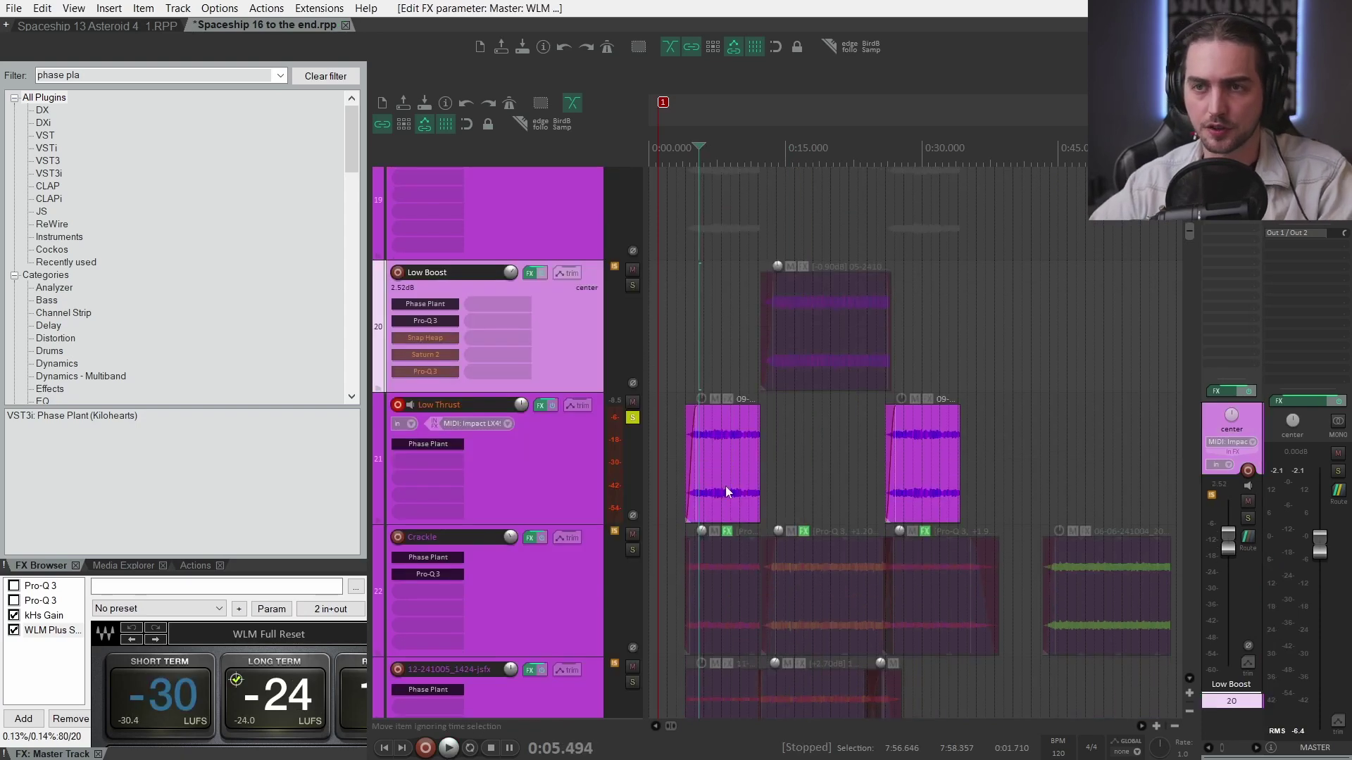
key("space")
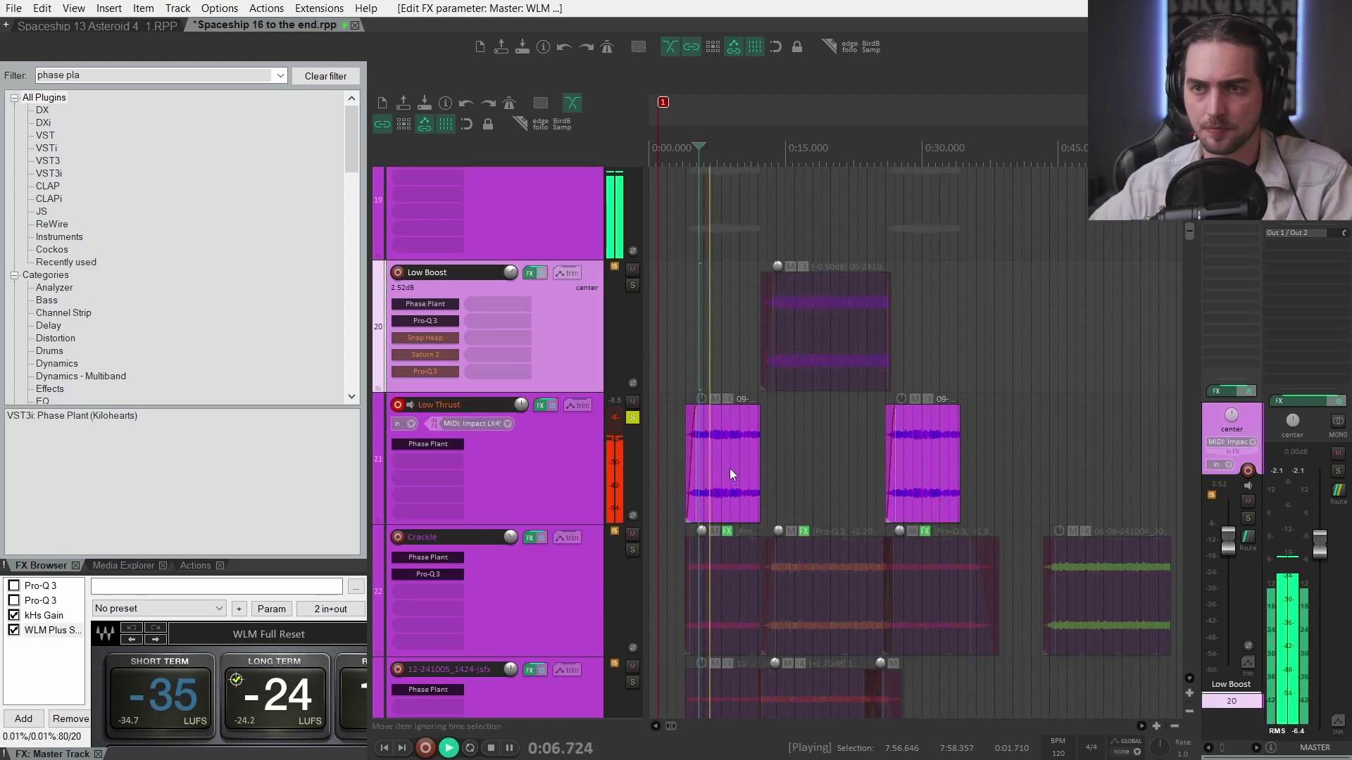
key("space")
Review Low Thrust's Jet Engine 1 Boost patch, then close it and select the Crackle track.
key("f")
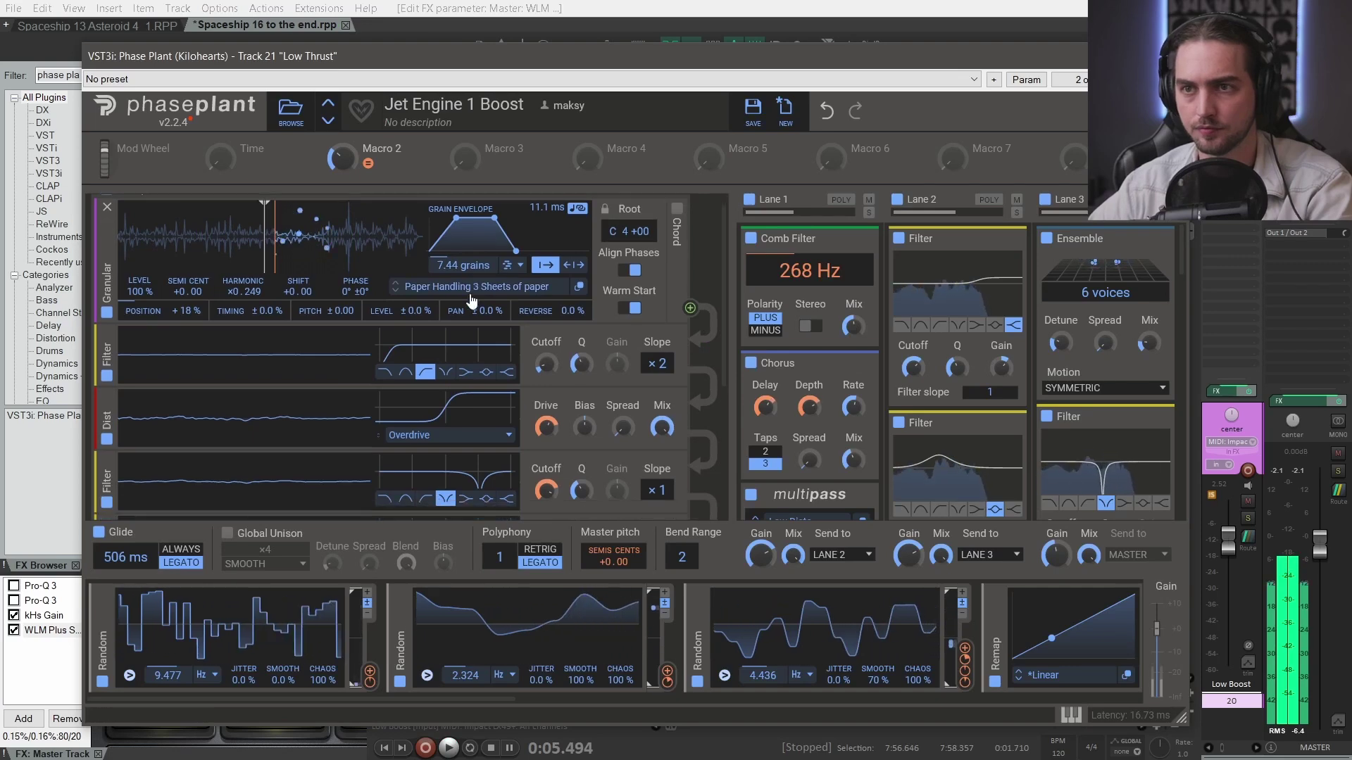
scroll(471, 298, "down", 3)
scroll(451, 331, "up", 4)
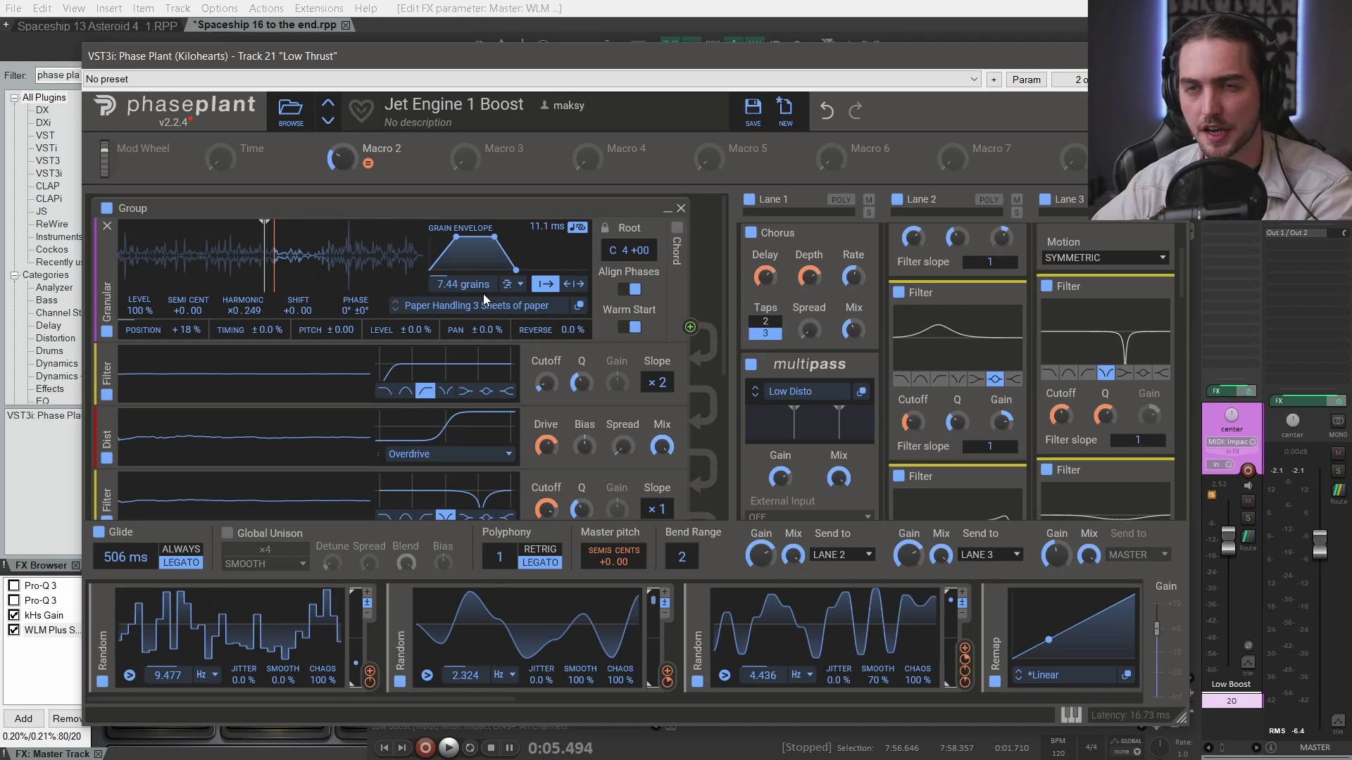
scroll(556, 401, "down", 5)
scroll(1014, 414, "down", 5)
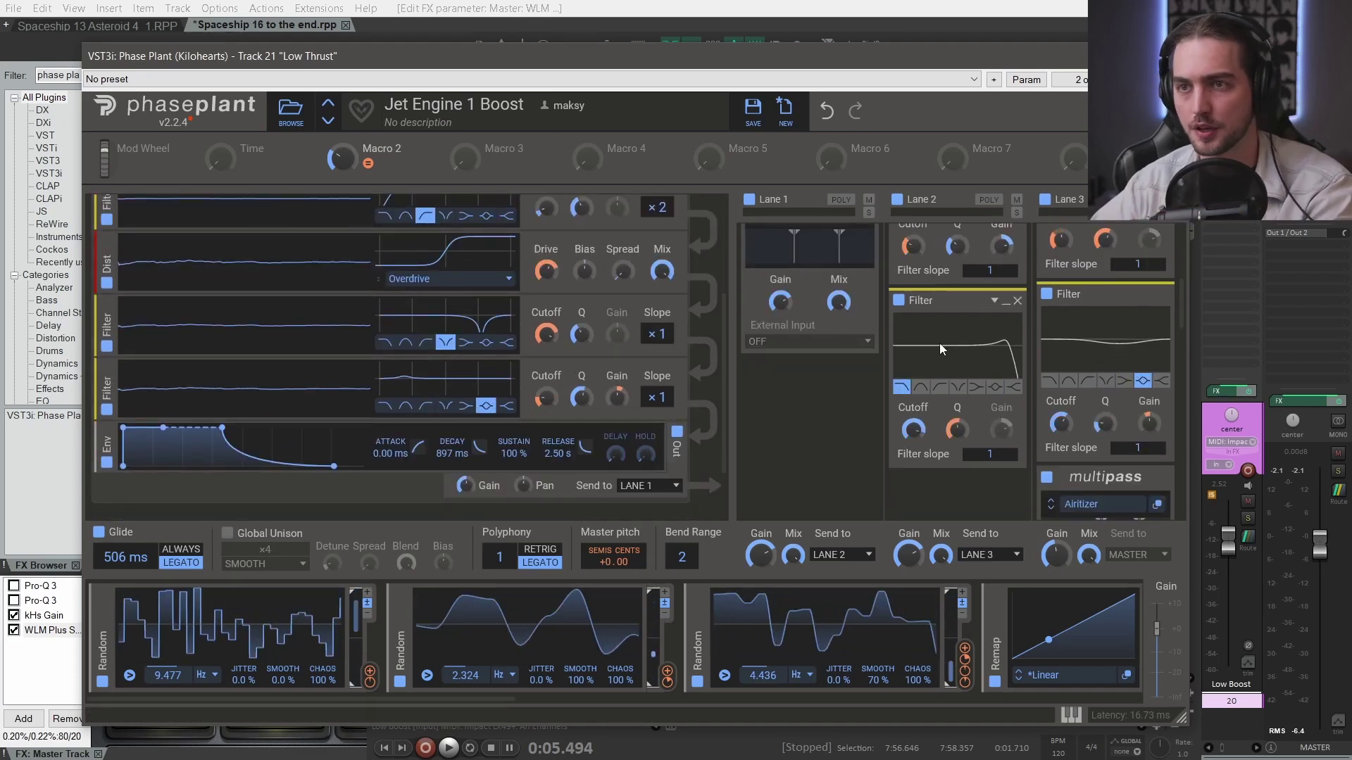
scroll(404, 352, "up", 3)
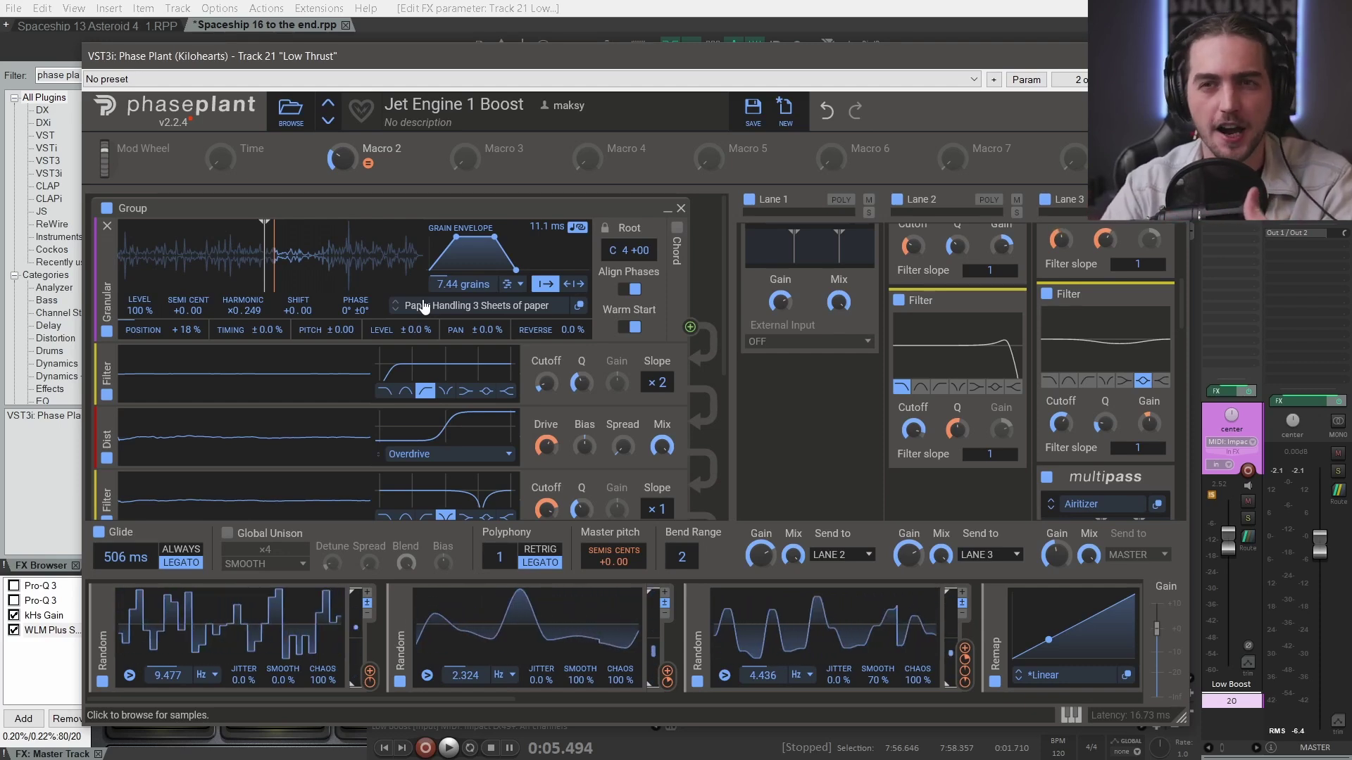
left_click(805, 513)
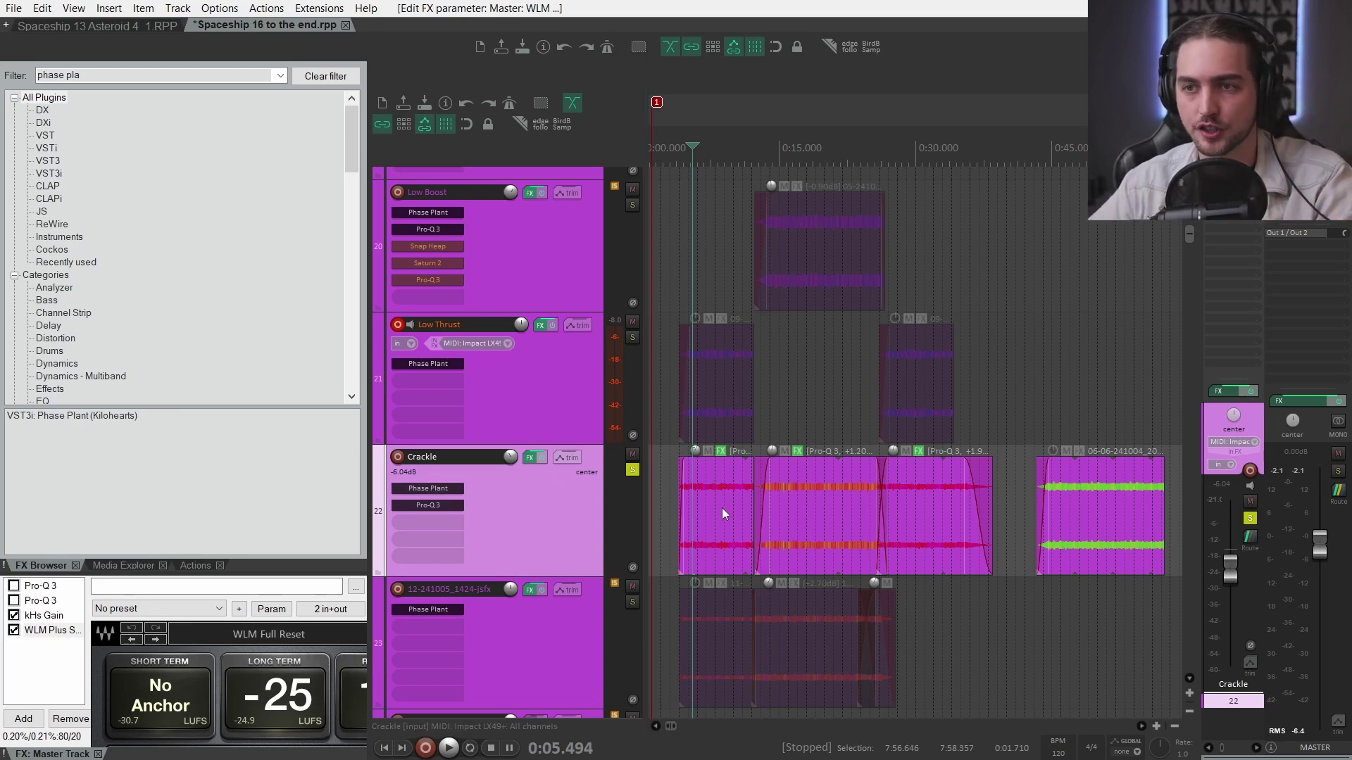
key("space")
left_click(804, 489)
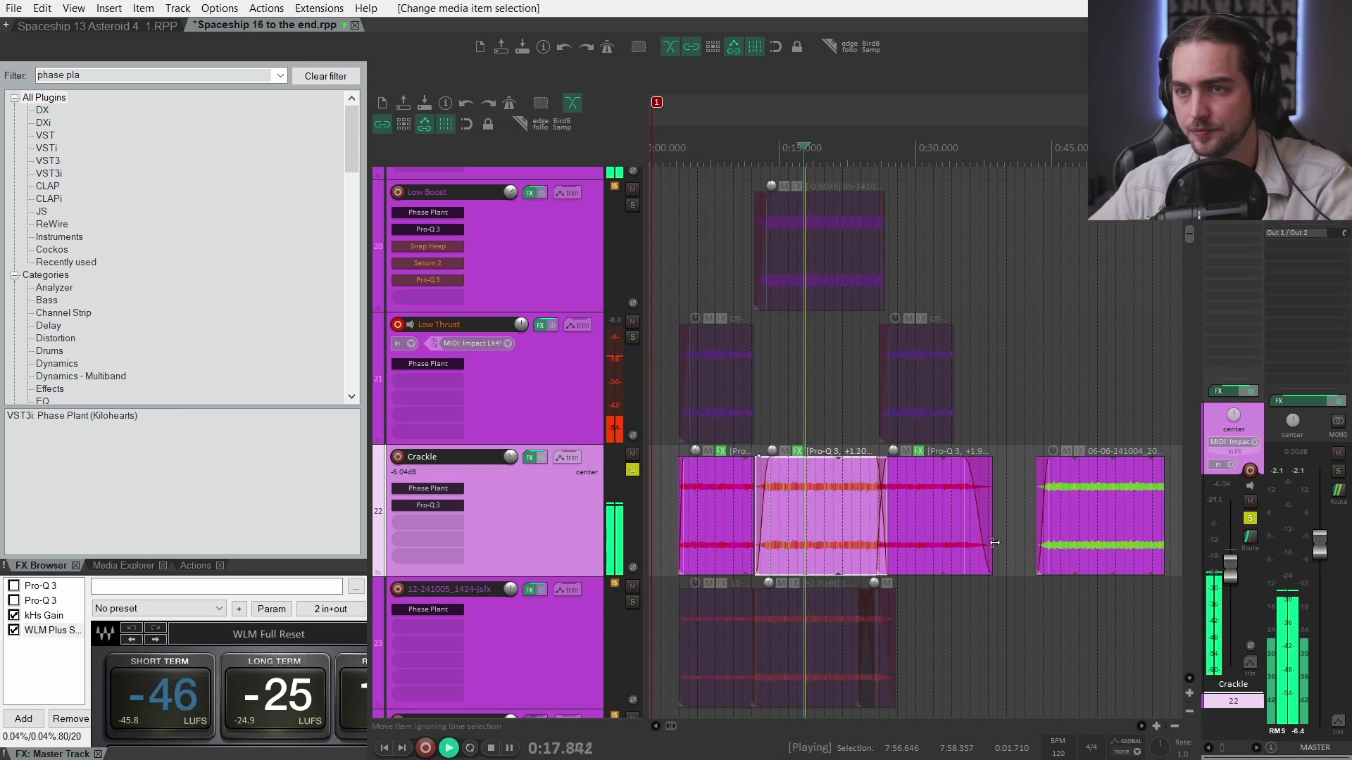
scroll(830, 564, "right", 5)
left_click(834, 493)
key("space")
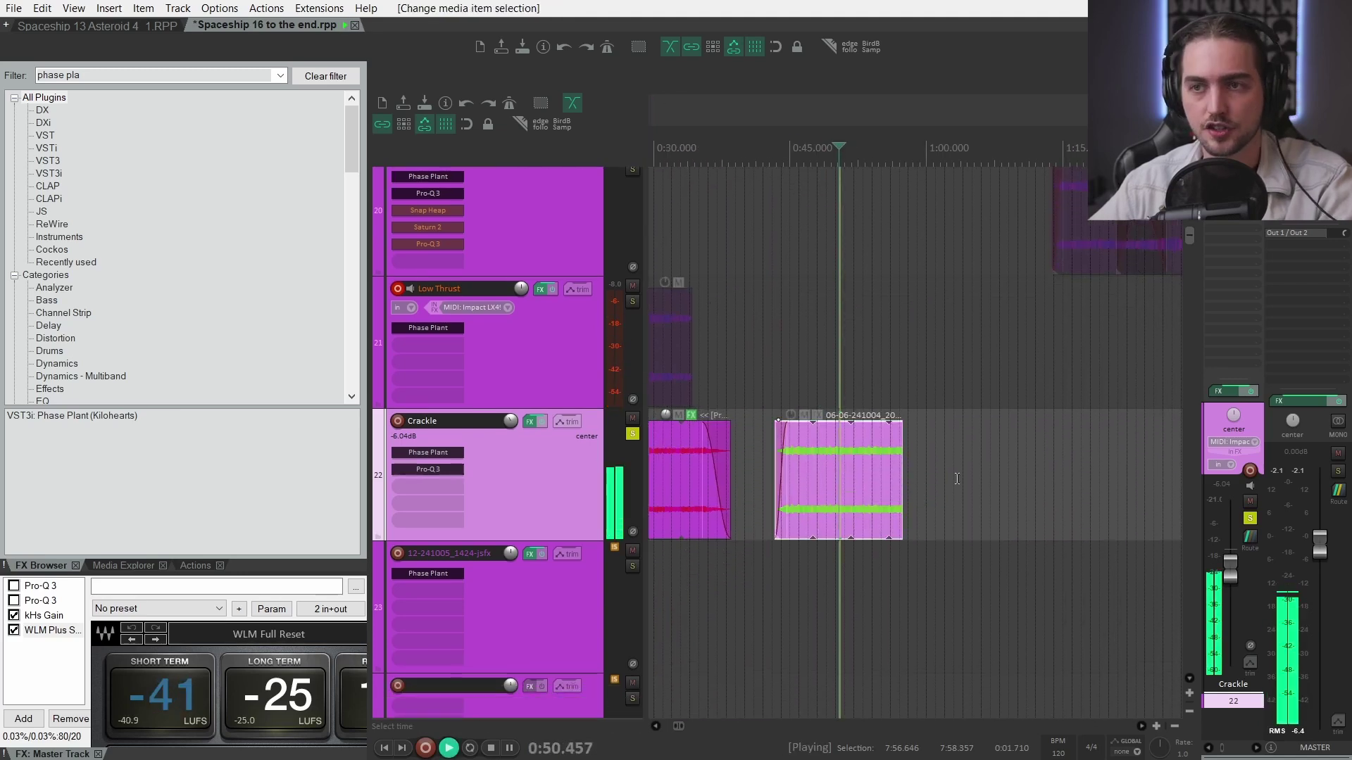
key("space")
left_click(428, 452)
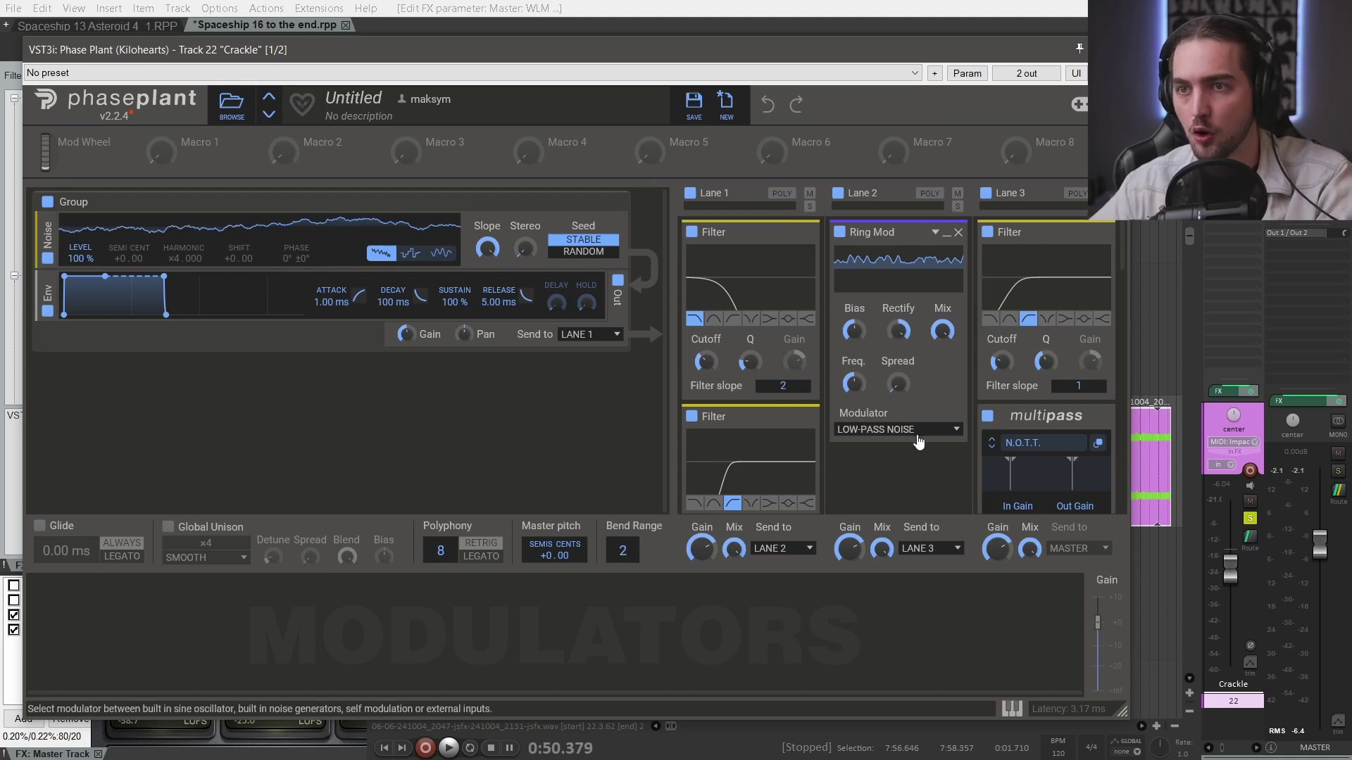
scroll(866, 317, "down", 5)
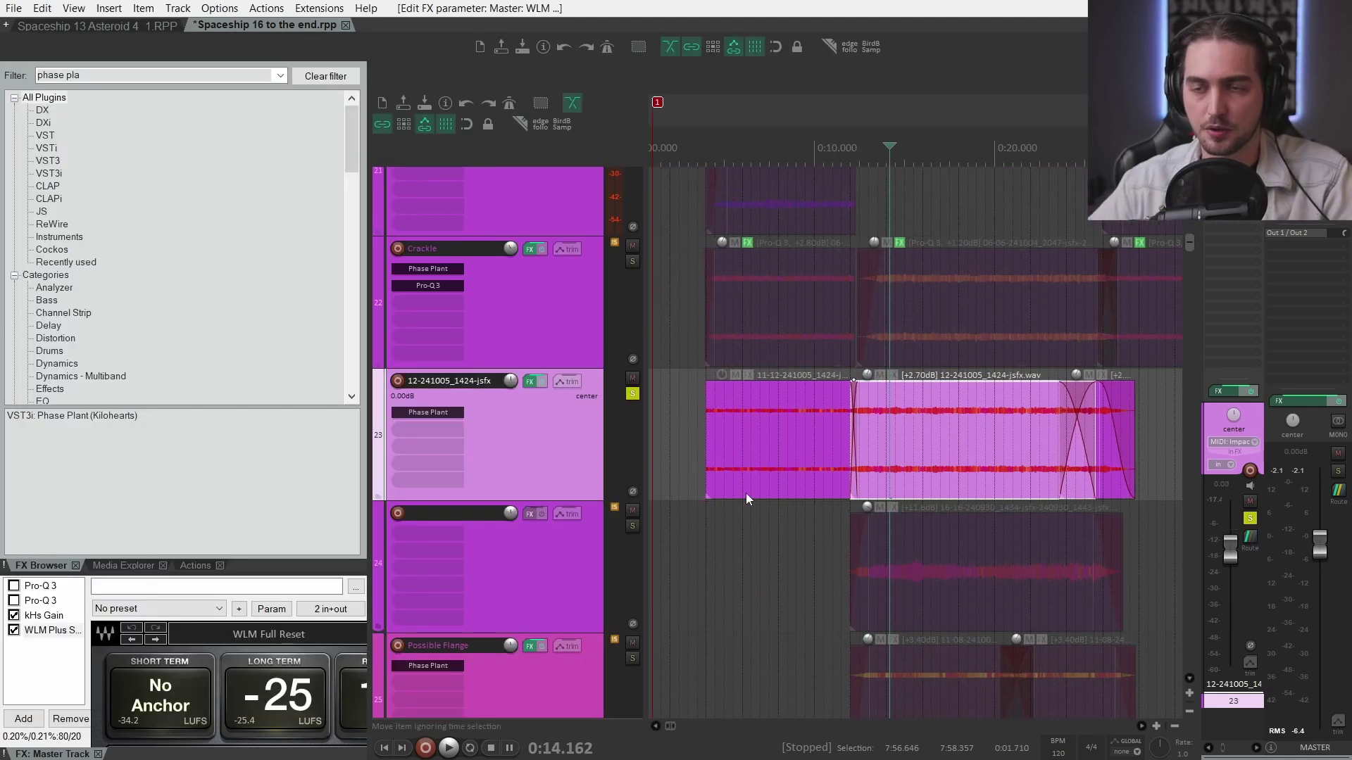
Open track 23's Jet Engine 1 Boost patch and raise its Macro 2 knob to about 86%.
left_click(432, 412)
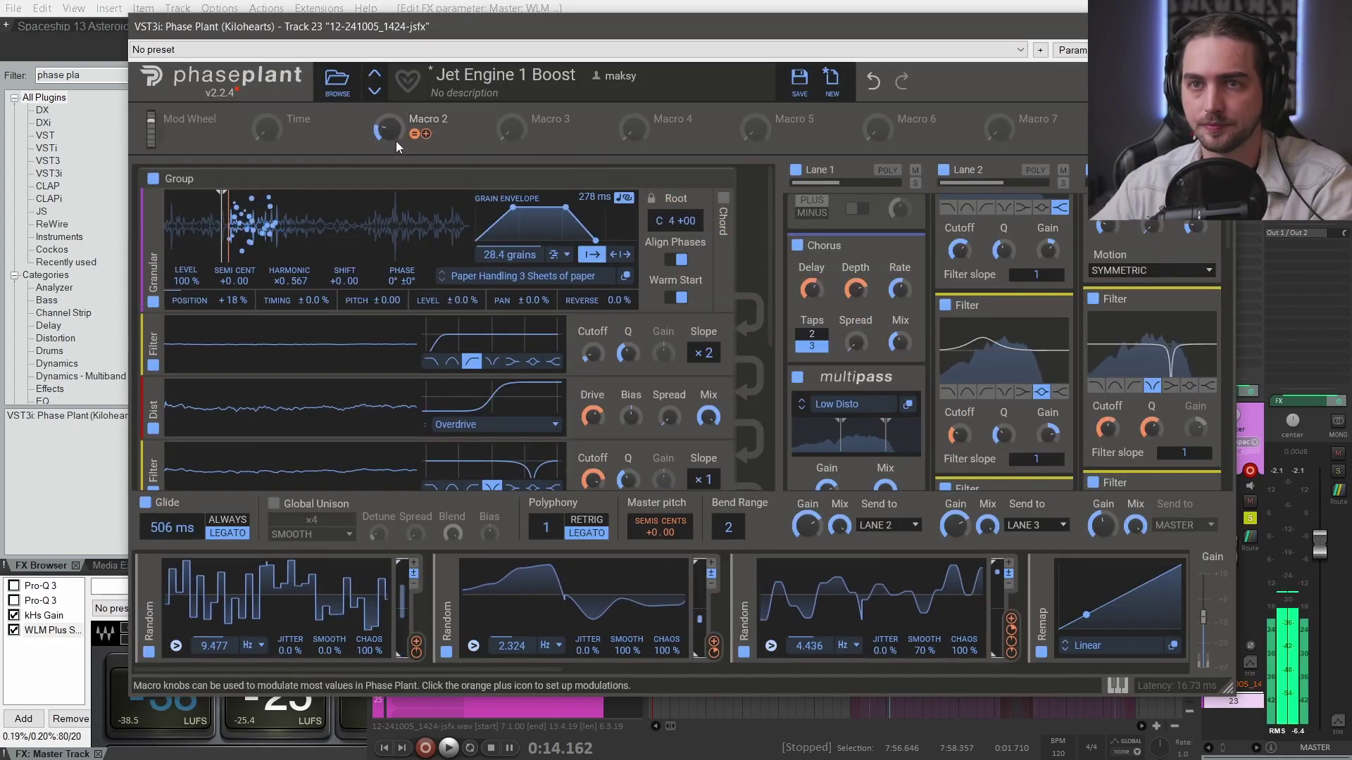
scroll(395, 141, "up", 5)
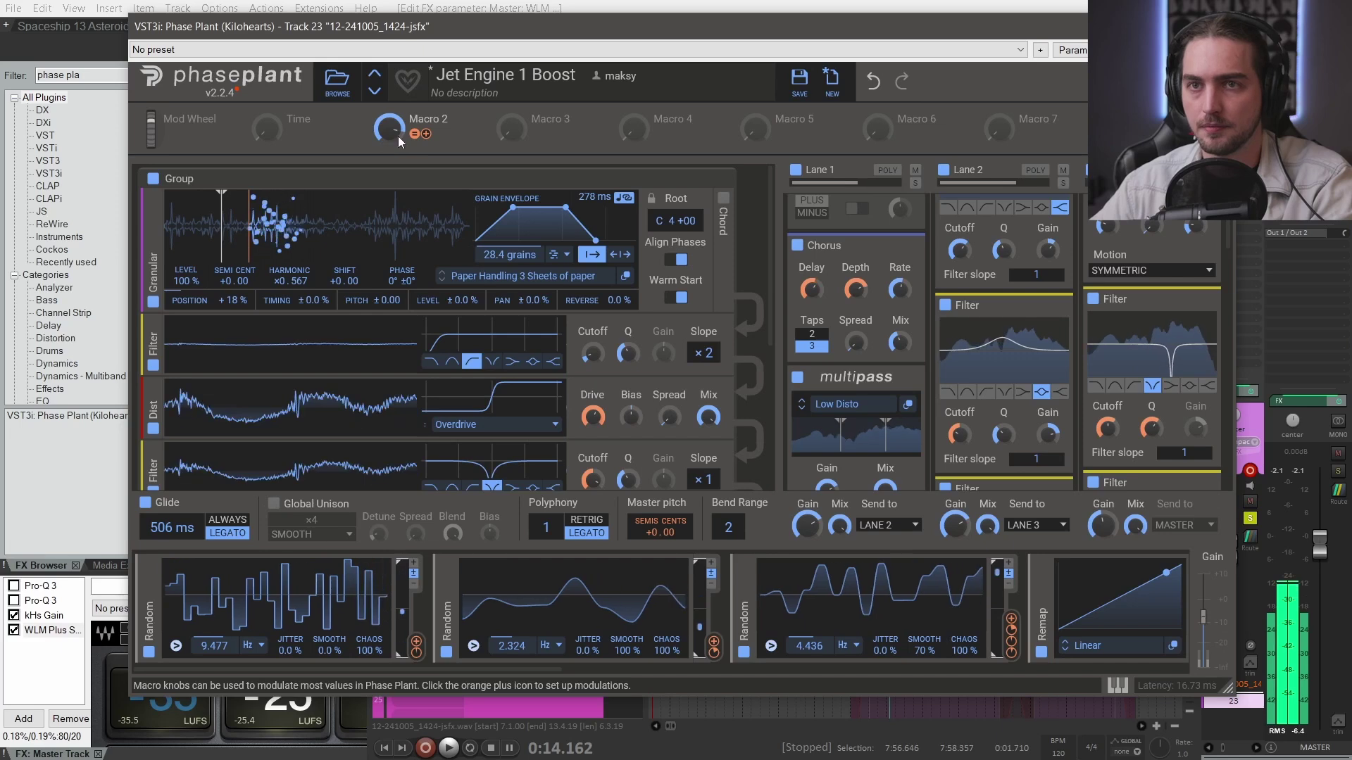
scroll(396, 137, "down", 5)
scroll(884, 371, "down", 2)
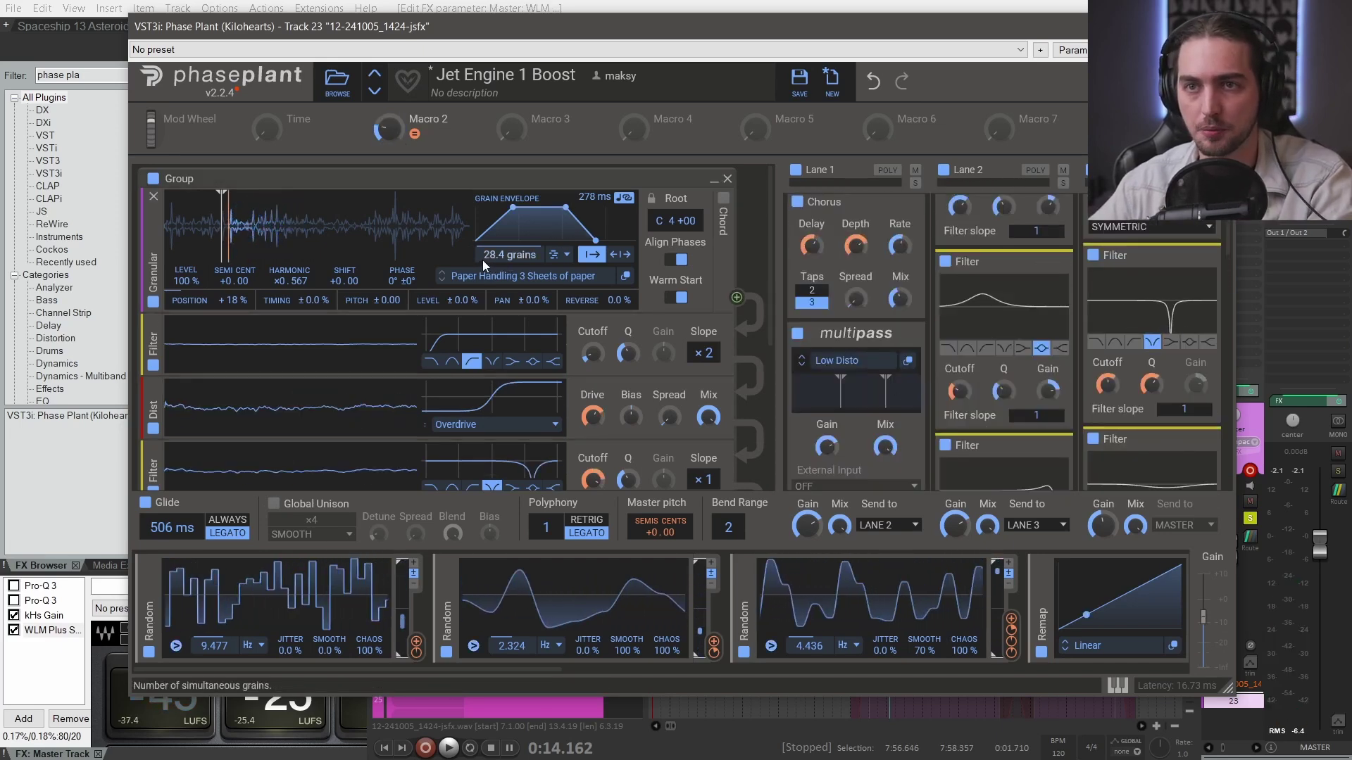
scroll(1050, 378, "down", 10)
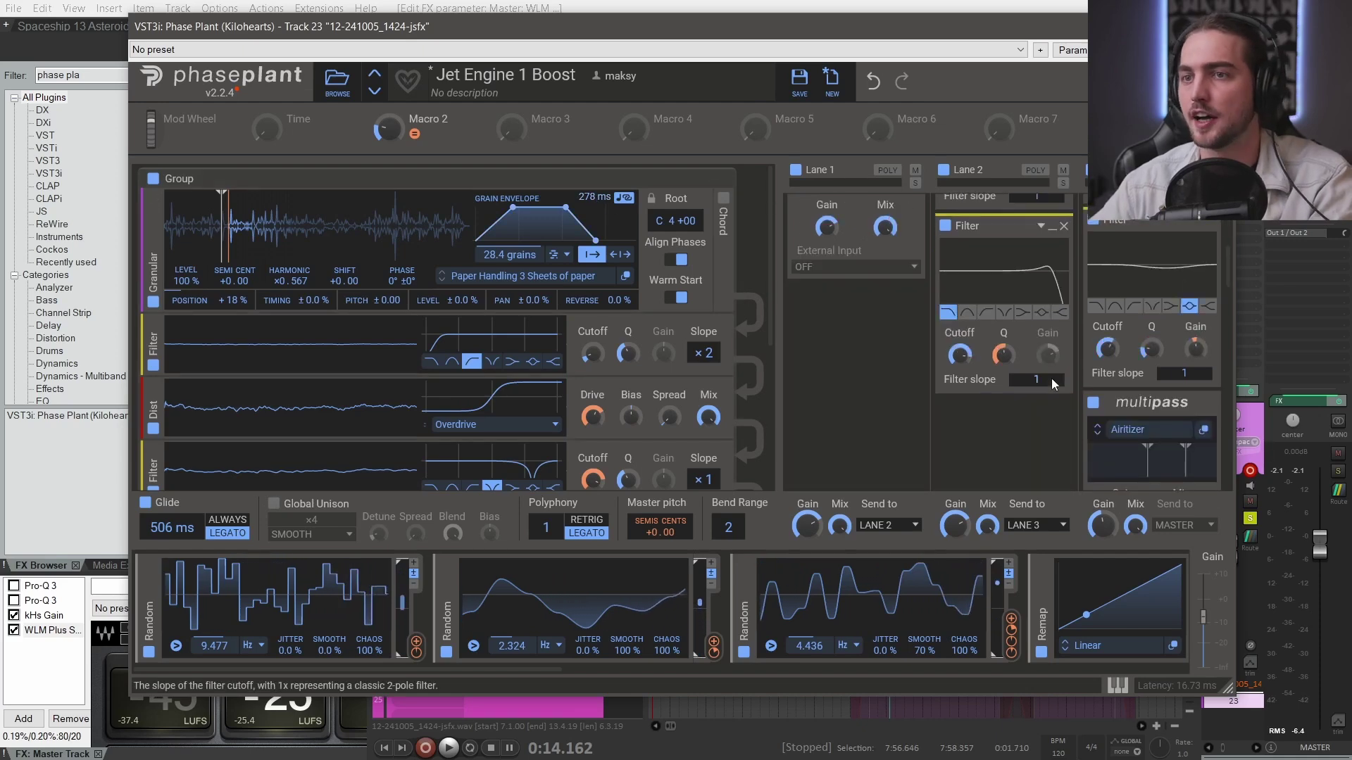
scroll(622, 409, "down", 3)
scroll(622, 408, "down", 5)
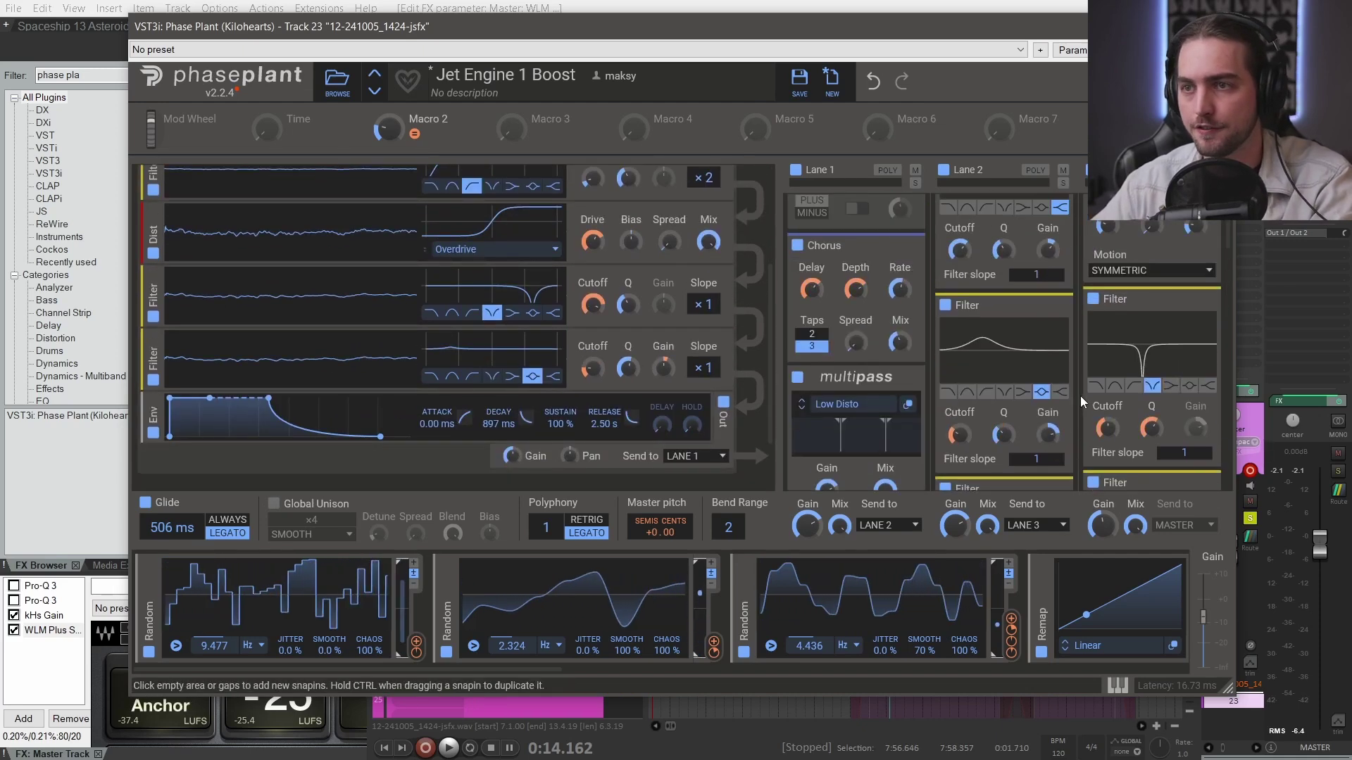
scroll(1080, 396, "down", 5)
scroll(423, 317, "up", 8)
left_click_drag(387, 129, 387, 85)
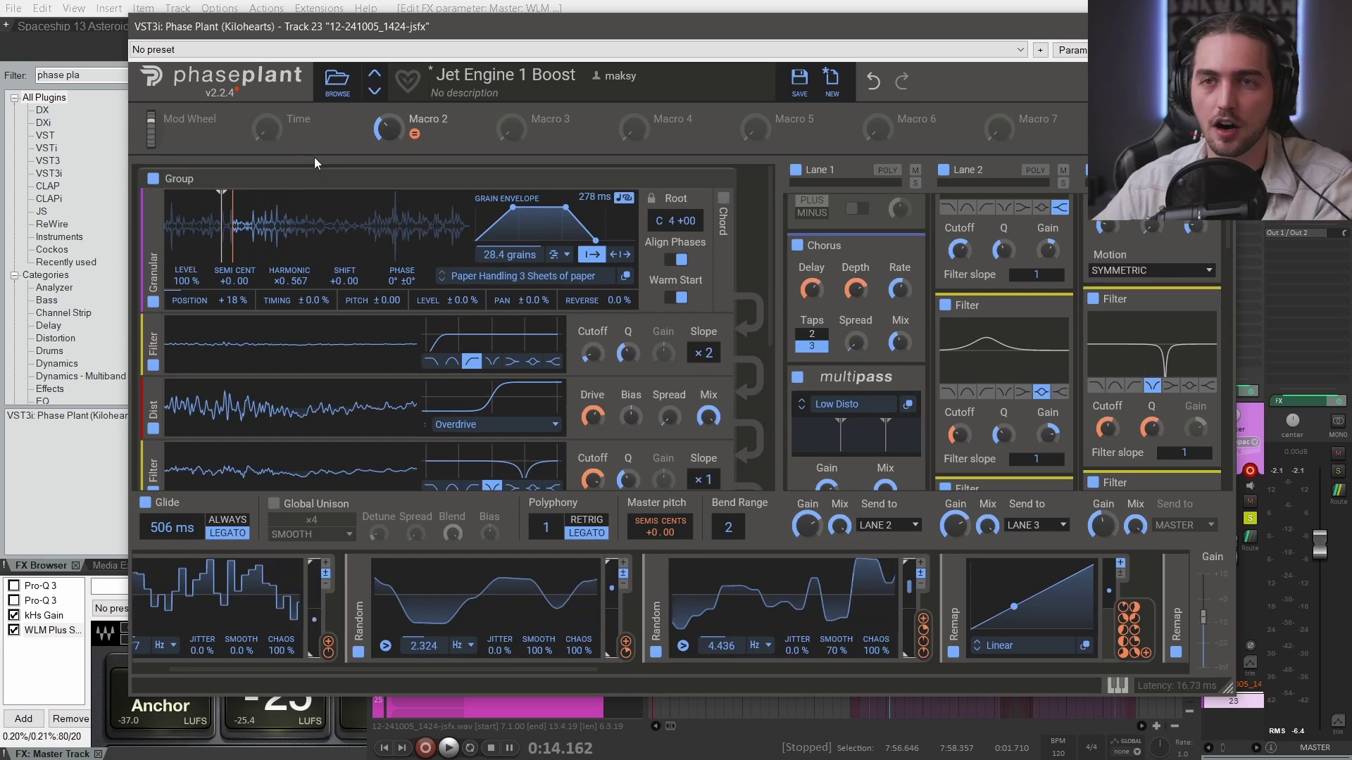
mouse_move(388, 128)
left_mouse_down()
mouse_move(388, 108)
mouse_move(388, 150)
left_mouse_up()
Close the synth window and audition the Possible Flange layer on track 25.
left_click(894, 577)
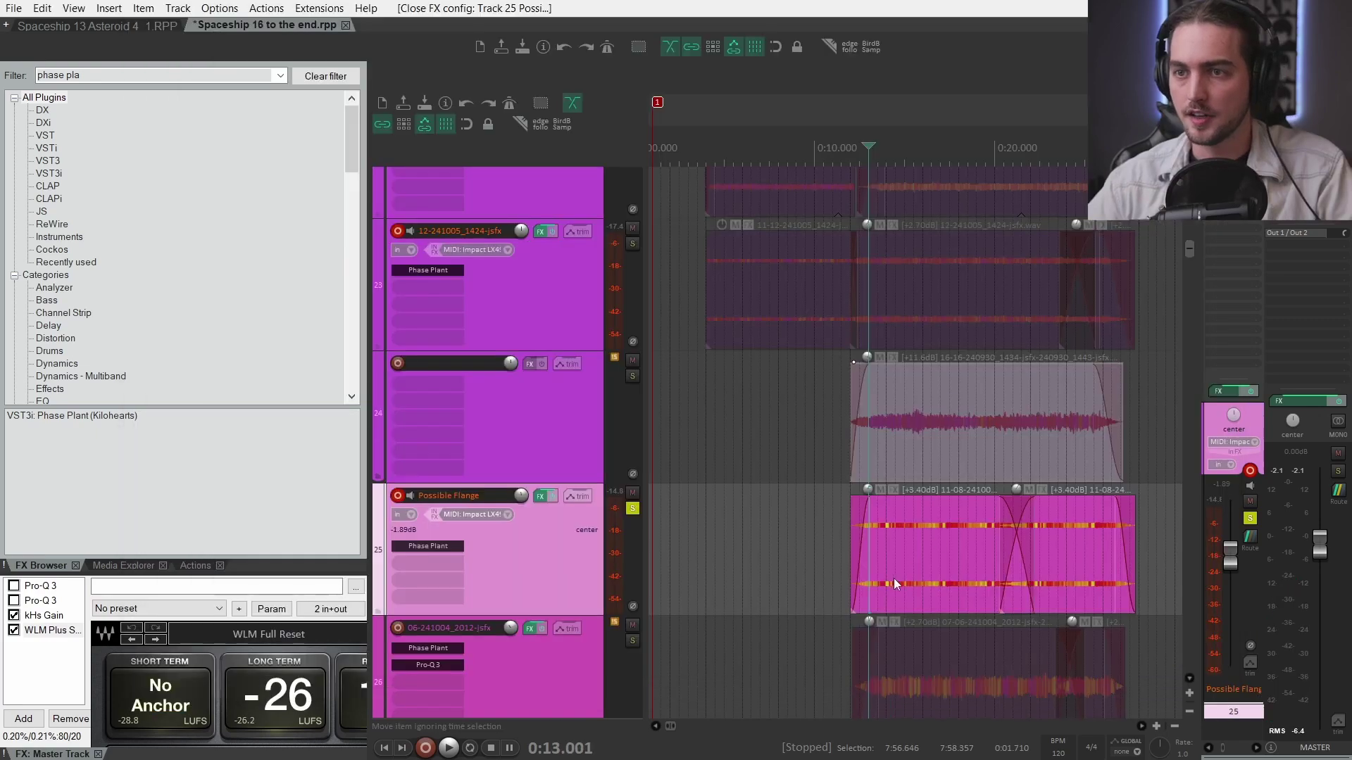
scroll(932, 386, "down", 3)
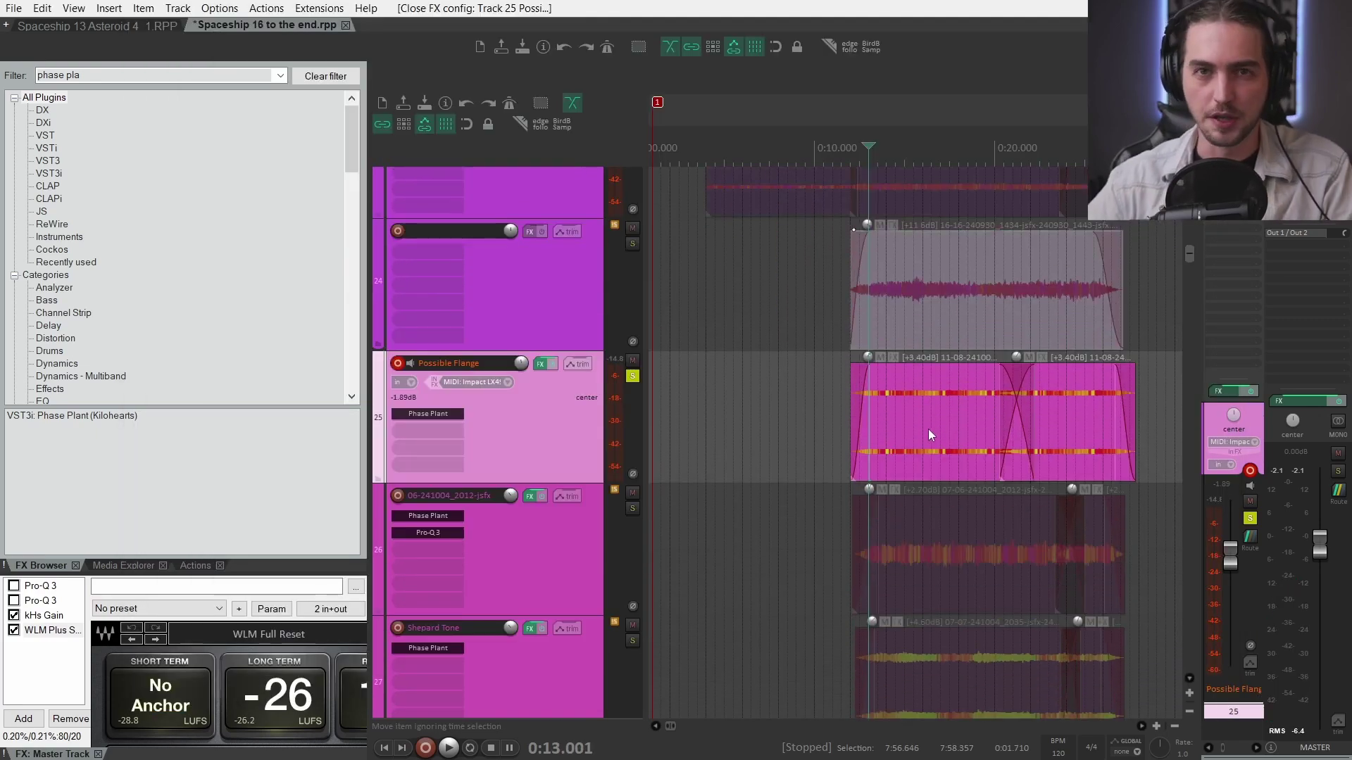
key("space")
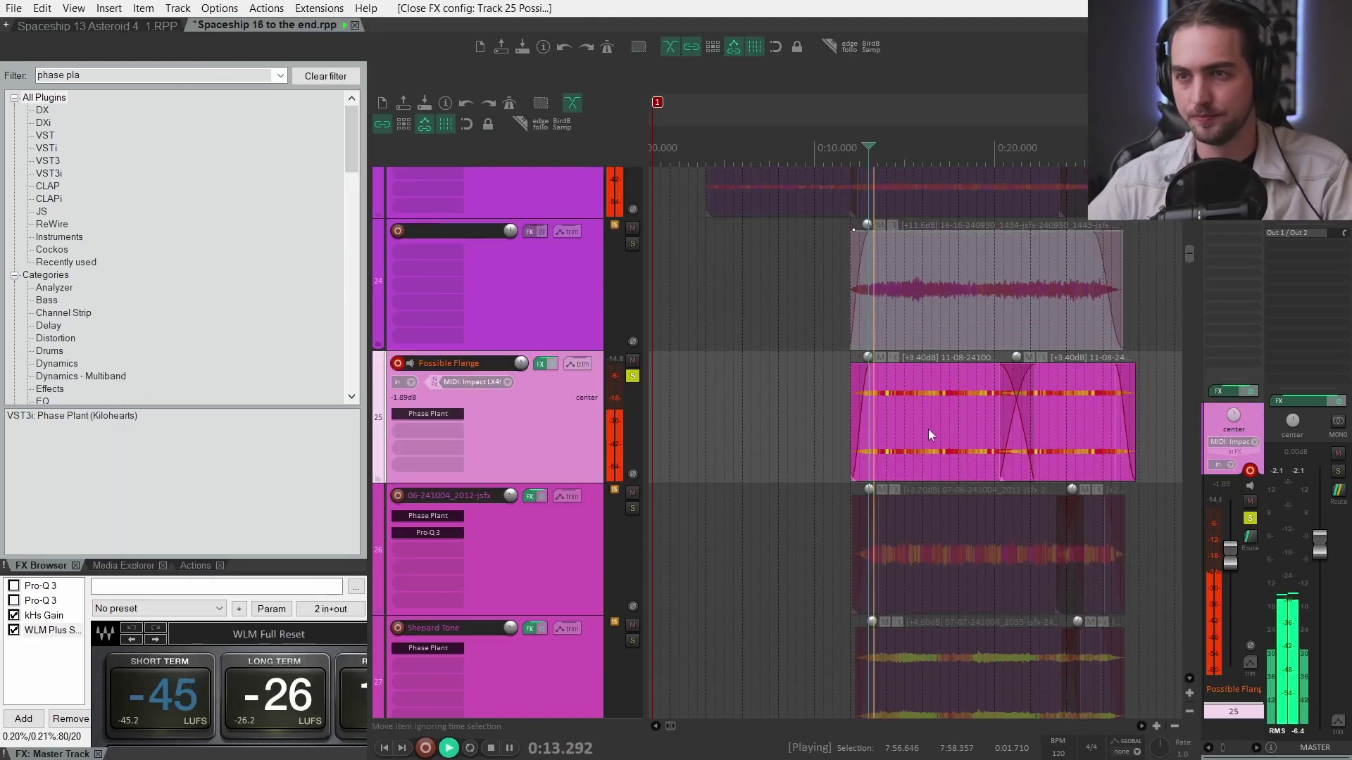
key("space")
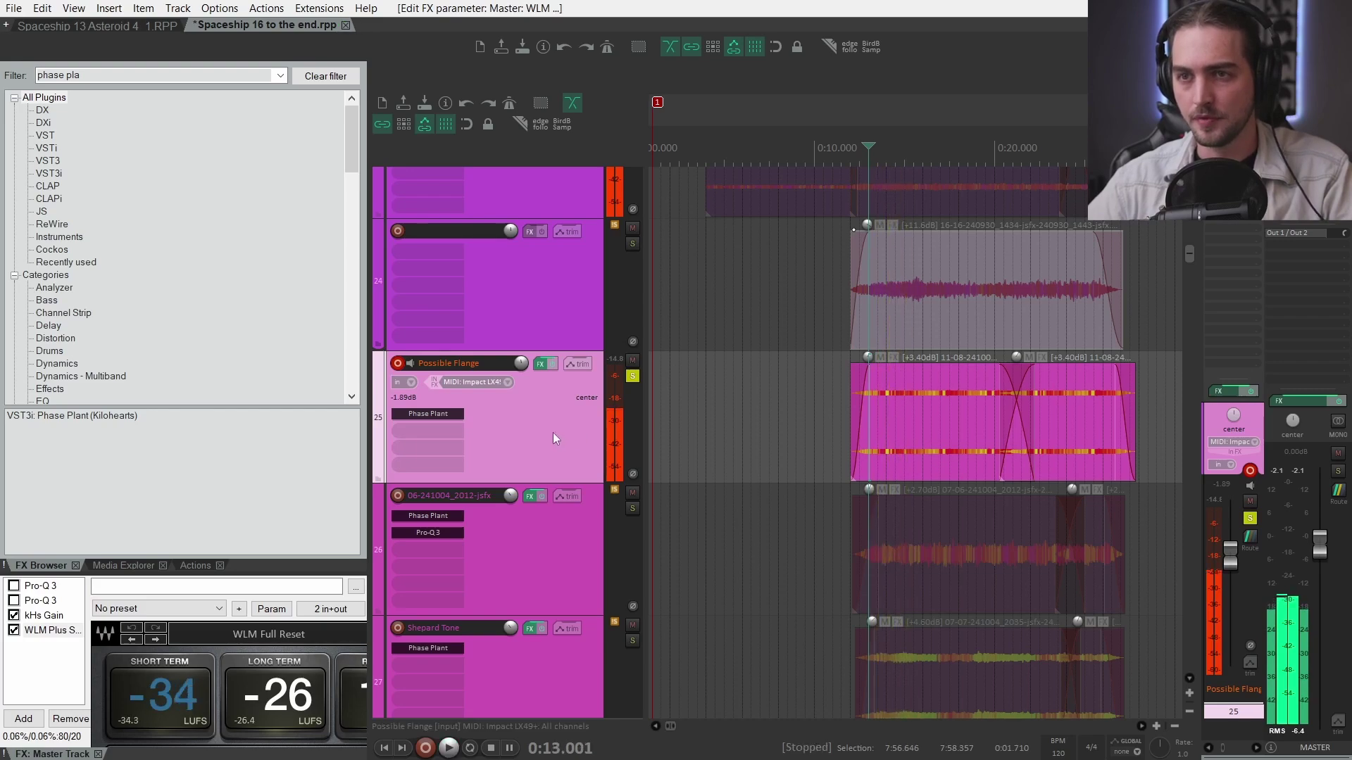
Reopen track 25's synth, then record-arm track 26 to show its Jet Turbine Mid 1 patch.
key("alt+Tab")
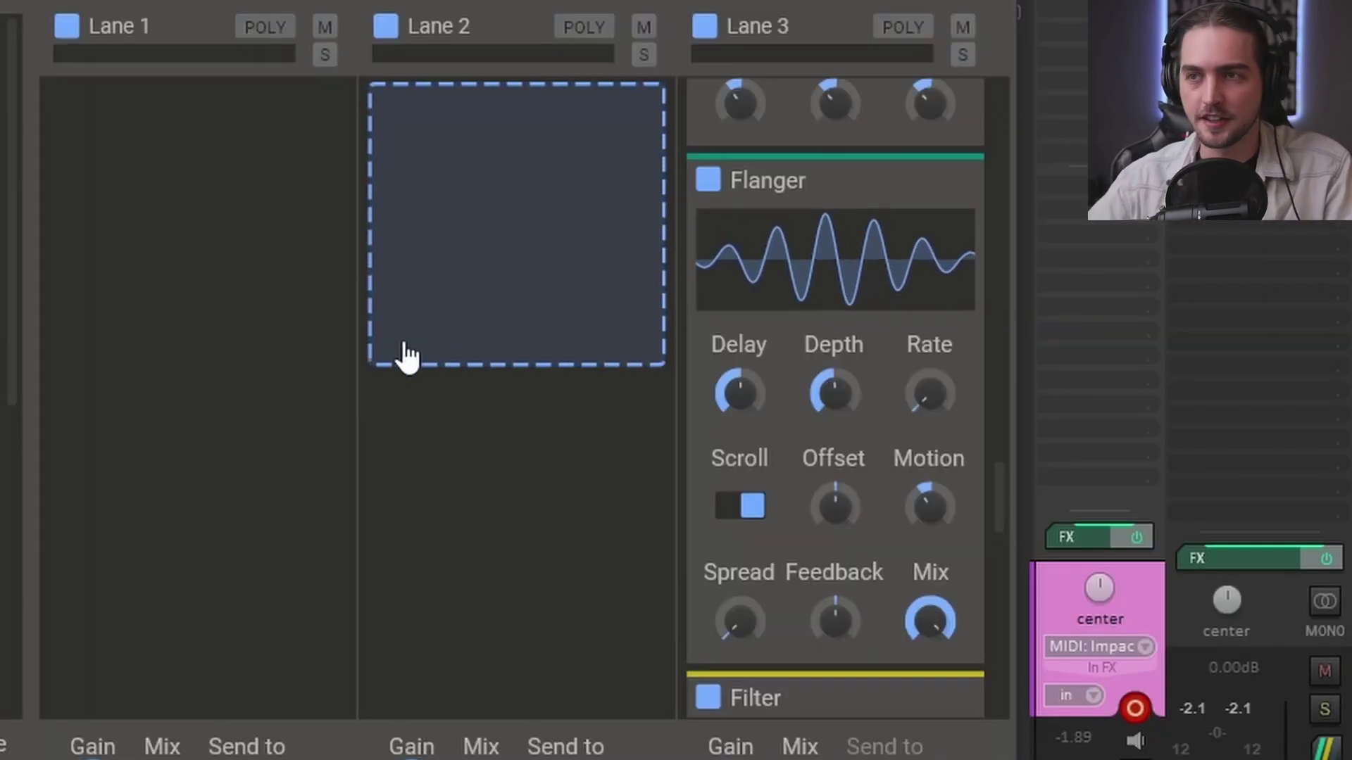
mouse_move(796, 215)
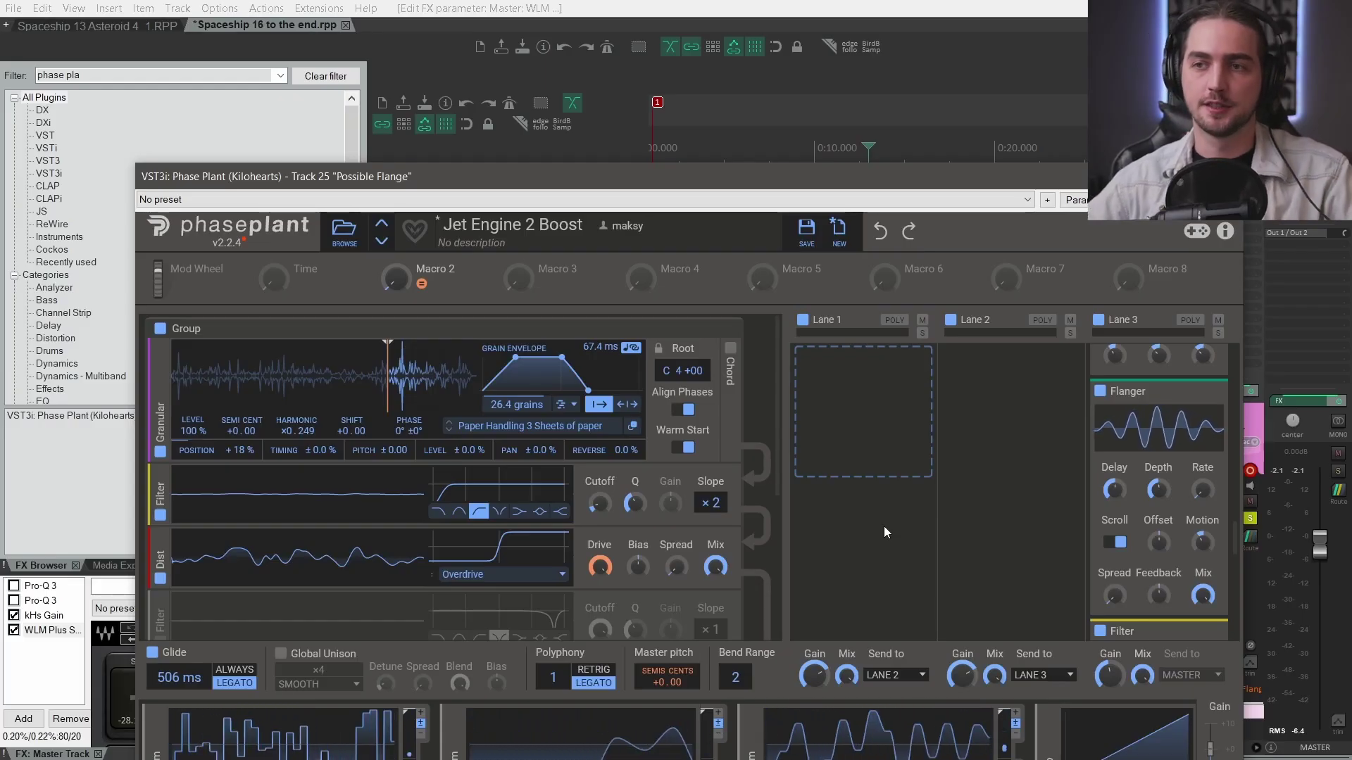
left_click(416, 407)
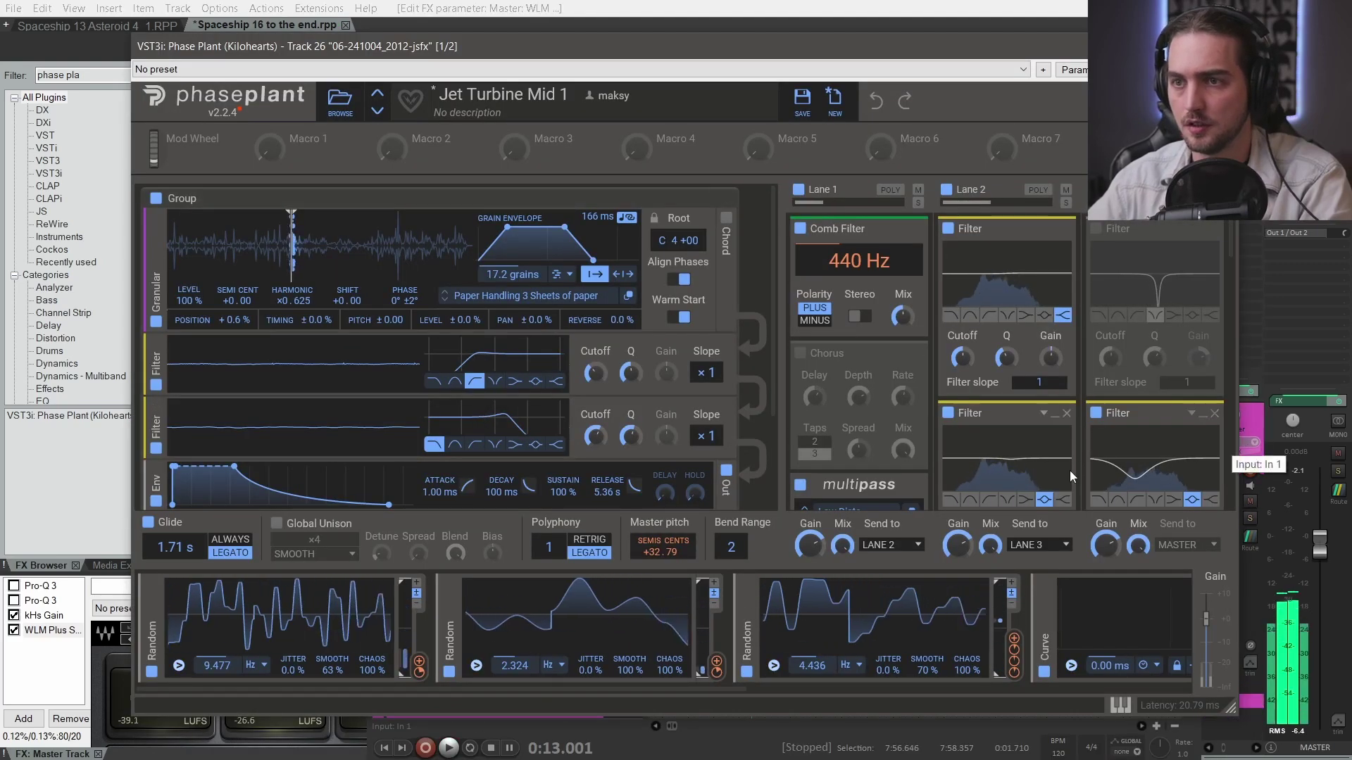
Toggle the spectrum and loudness meters and return to the arrangement as Shepard Tone plays.
scroll(1070, 471, "down", 5)
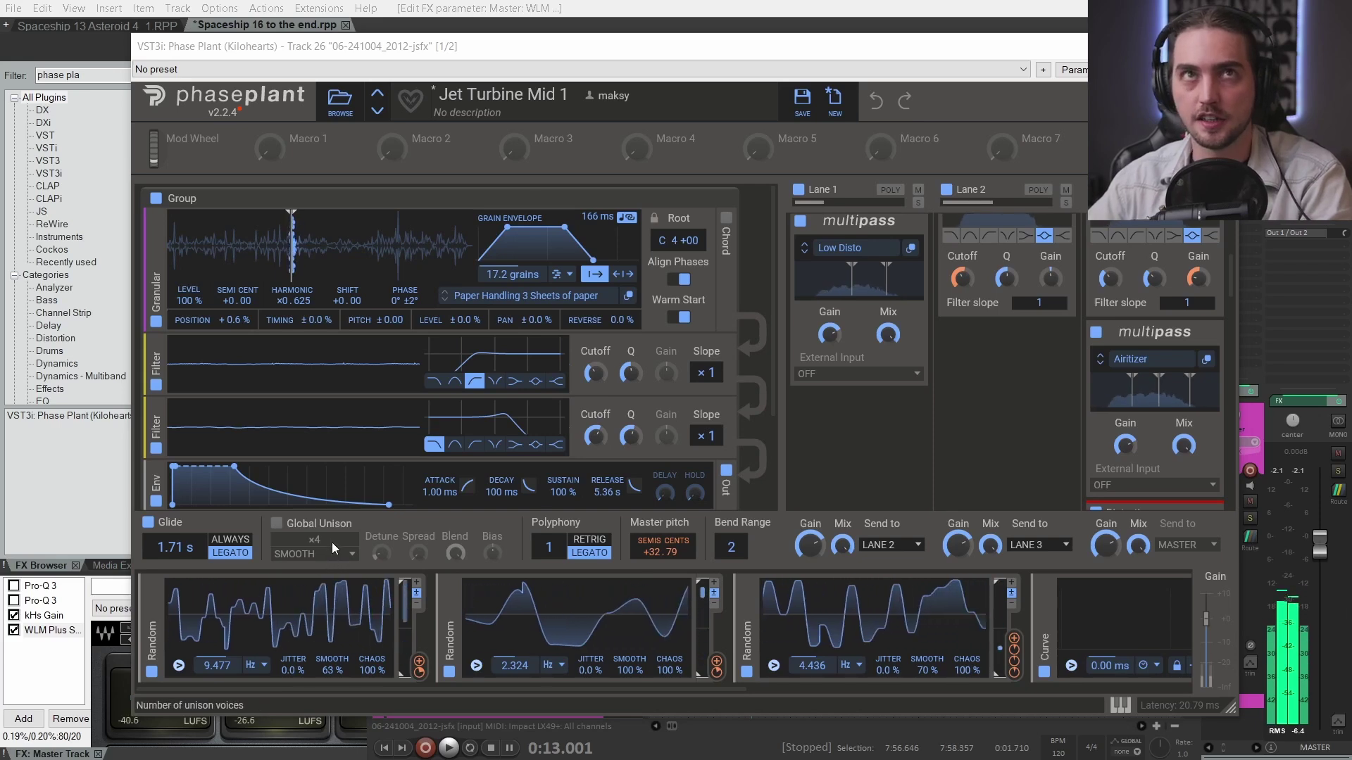
key("alt+Tab")
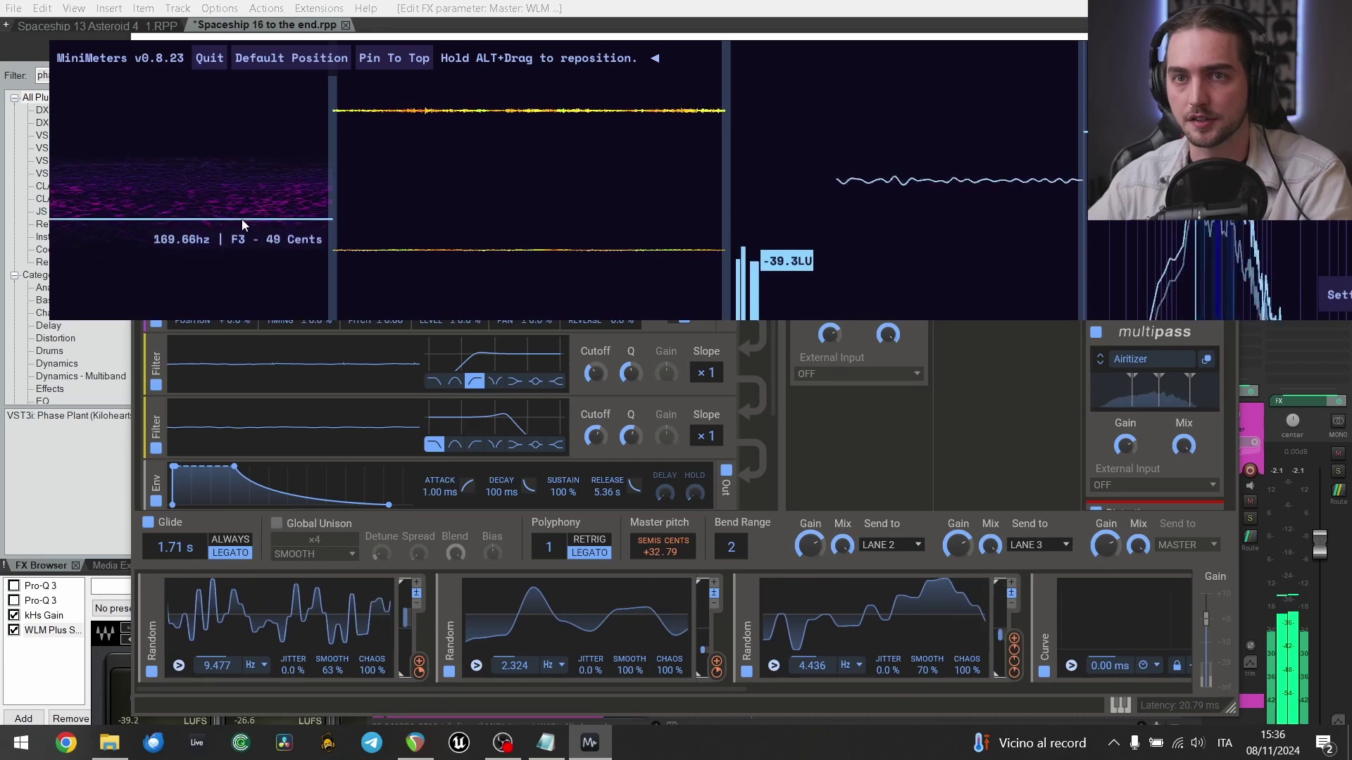
key("alt+Tab")
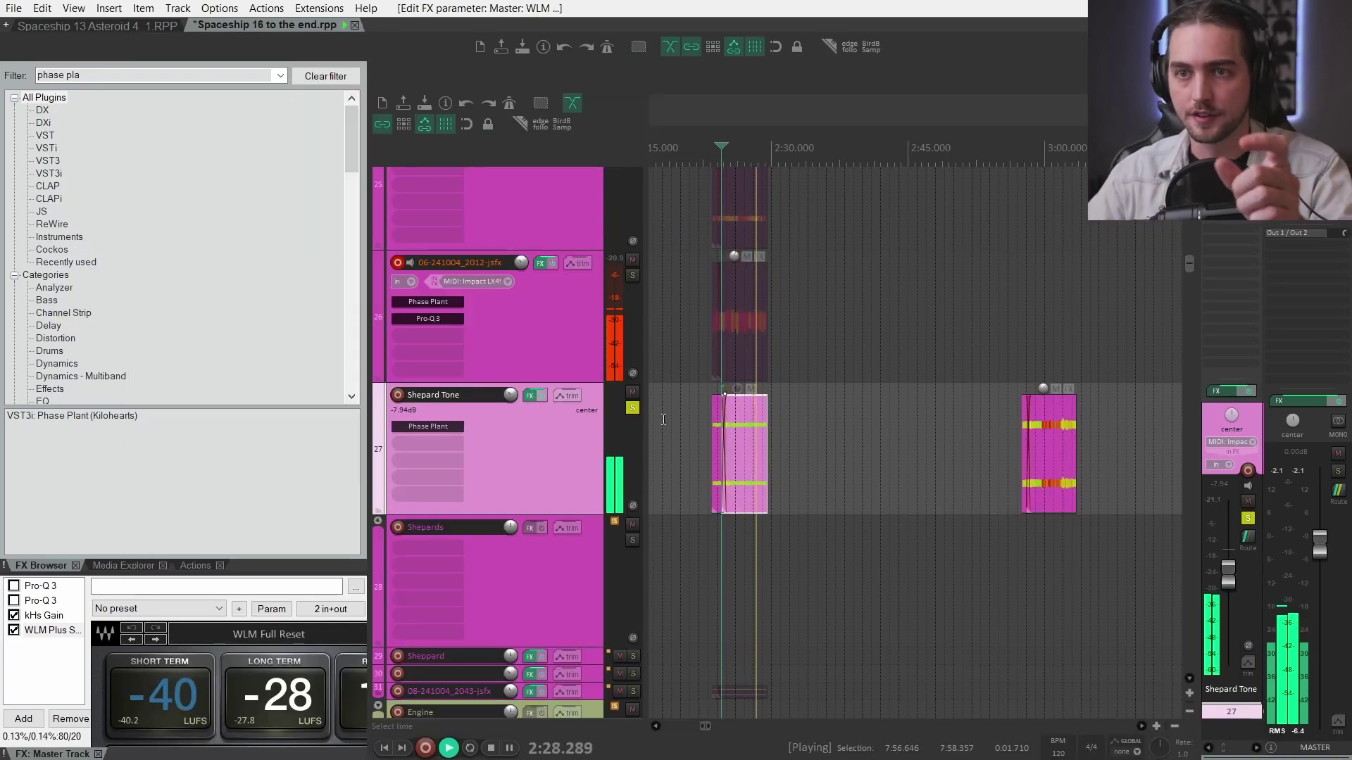
Record-arm Shepard Tone, review its Jet Turbine Mid 2 granular patch, then close the synth.
left_click(401, 433)
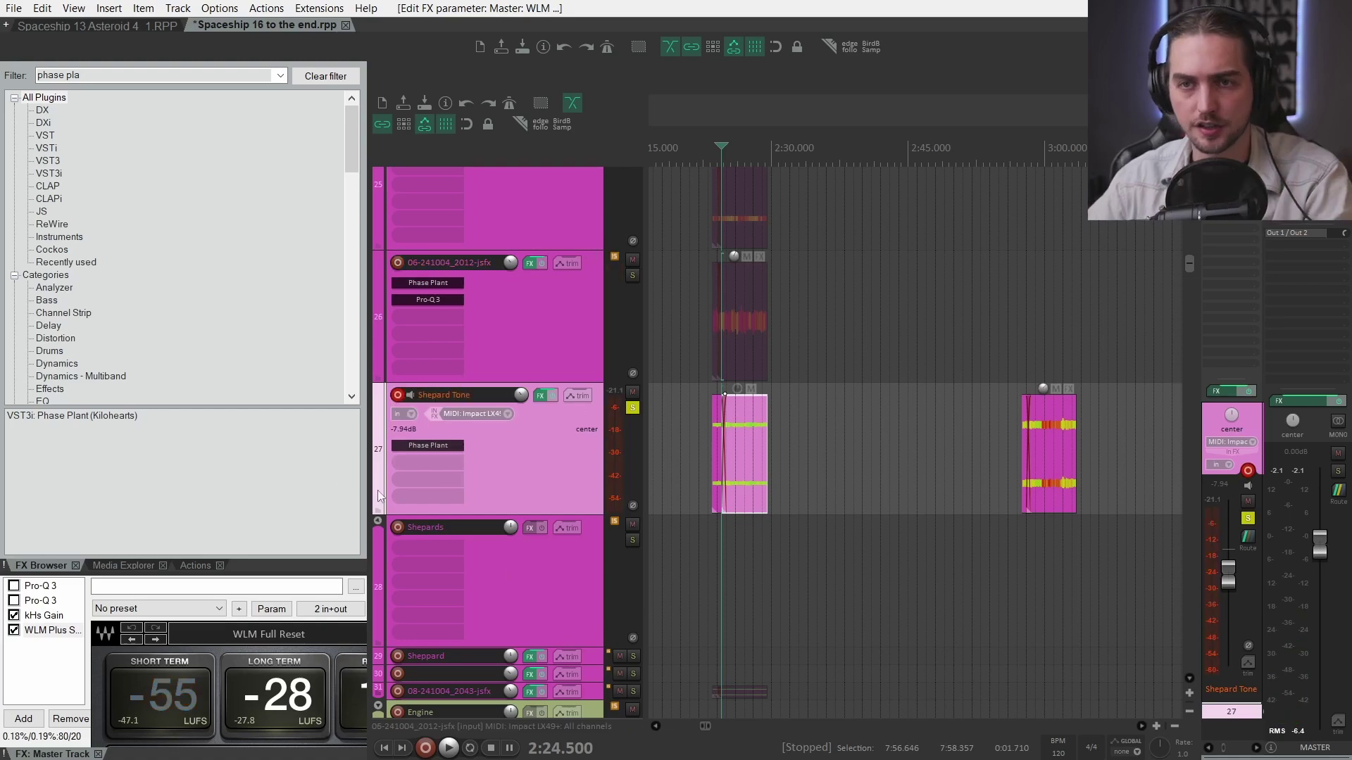
left_click(433, 442)
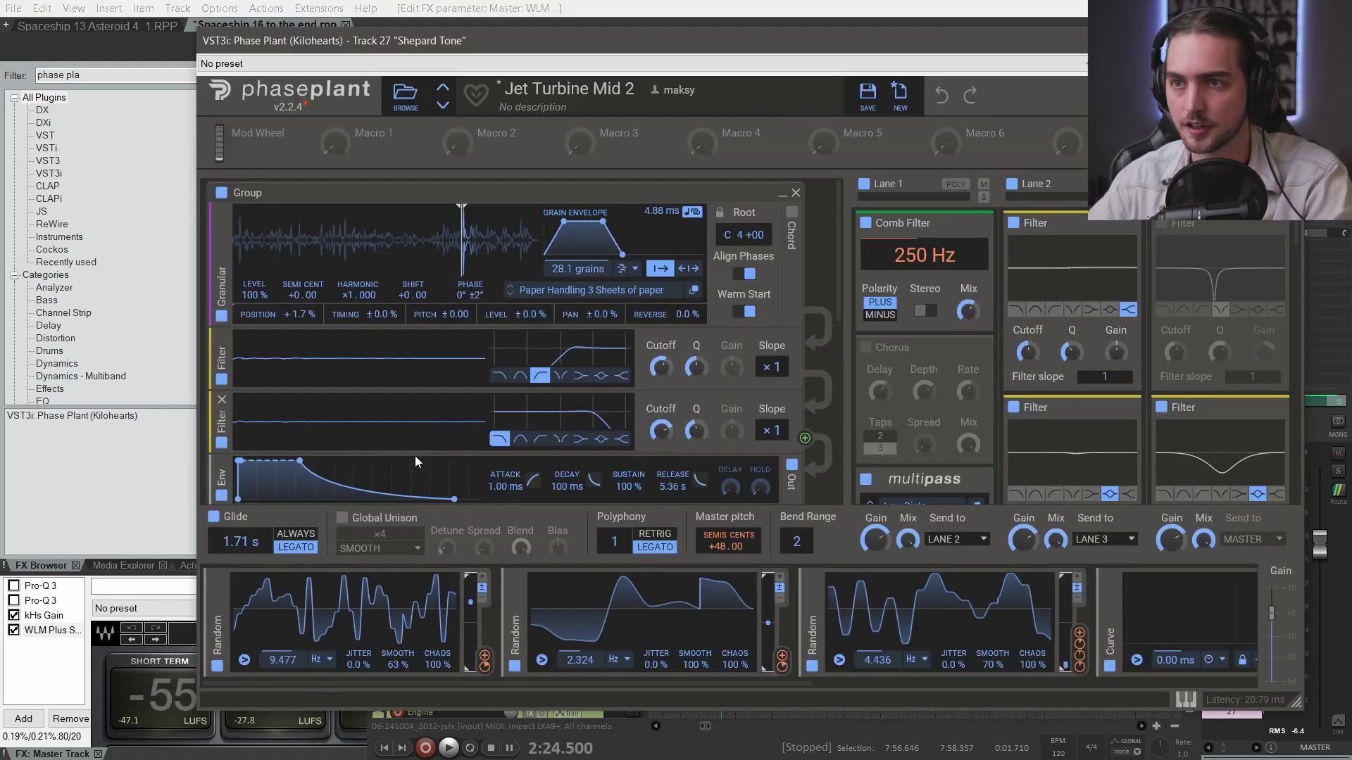
scroll(1200, 433, "down", 5)
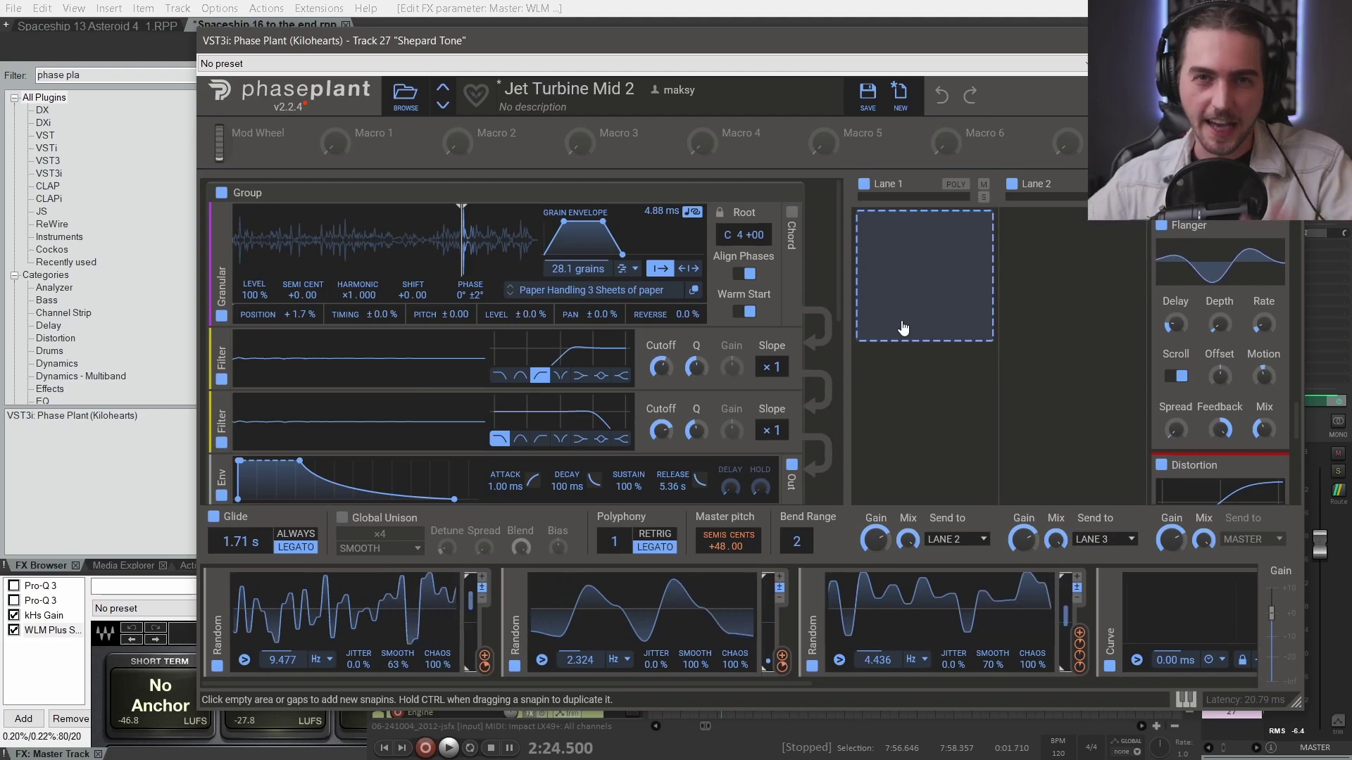
key("Escape")
scroll(915, 383, "up", 10)
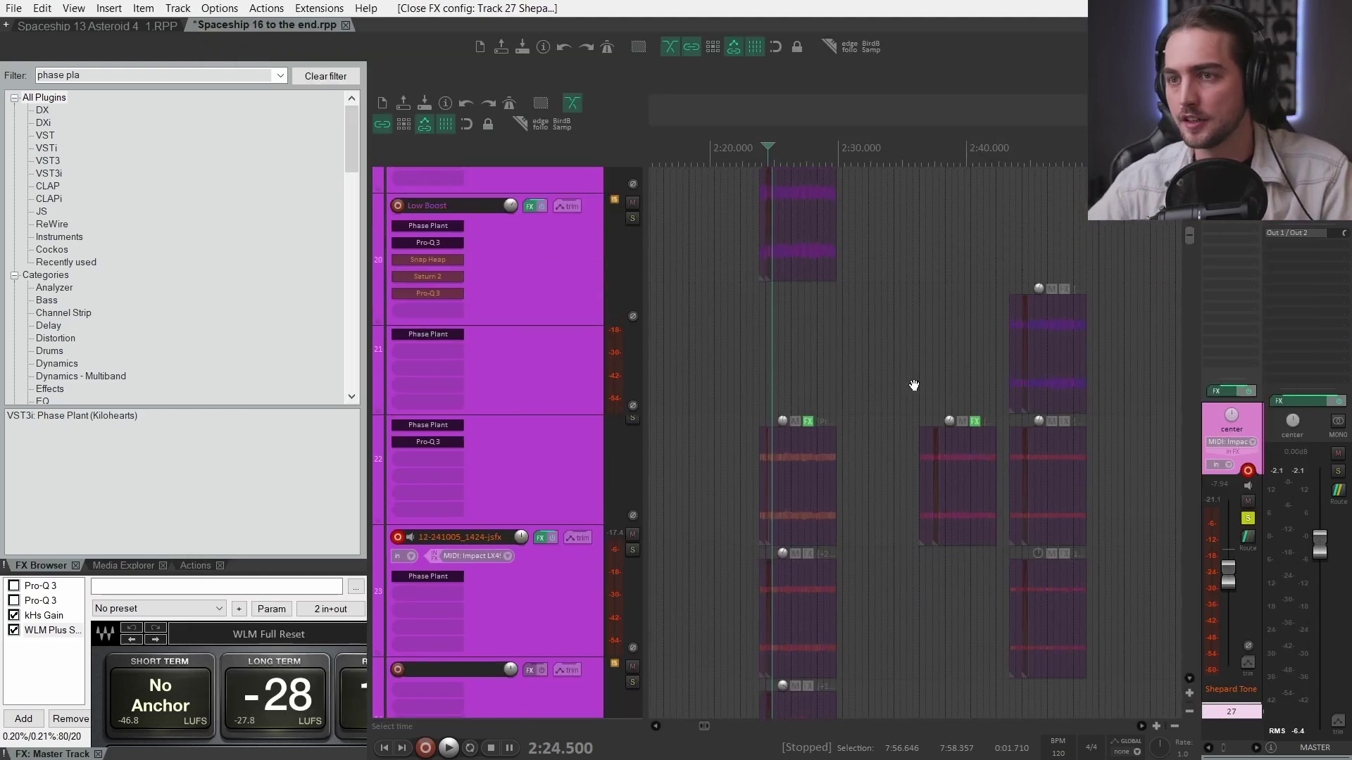
Clear the solo on the Shepard Tone track so every layer plays together.
scroll(980, 492, "down", 5)
scroll(981, 437, "up", 3)
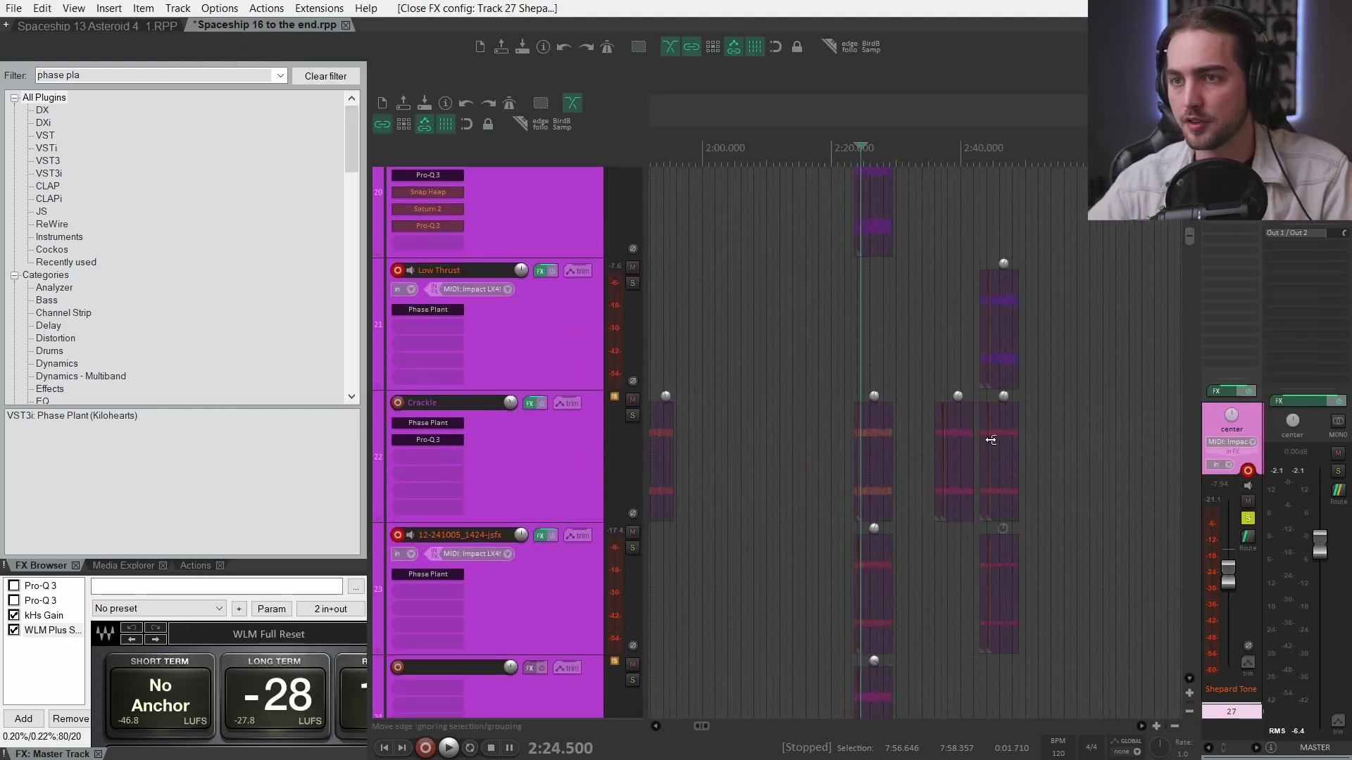
scroll(958, 268, "up", 2)
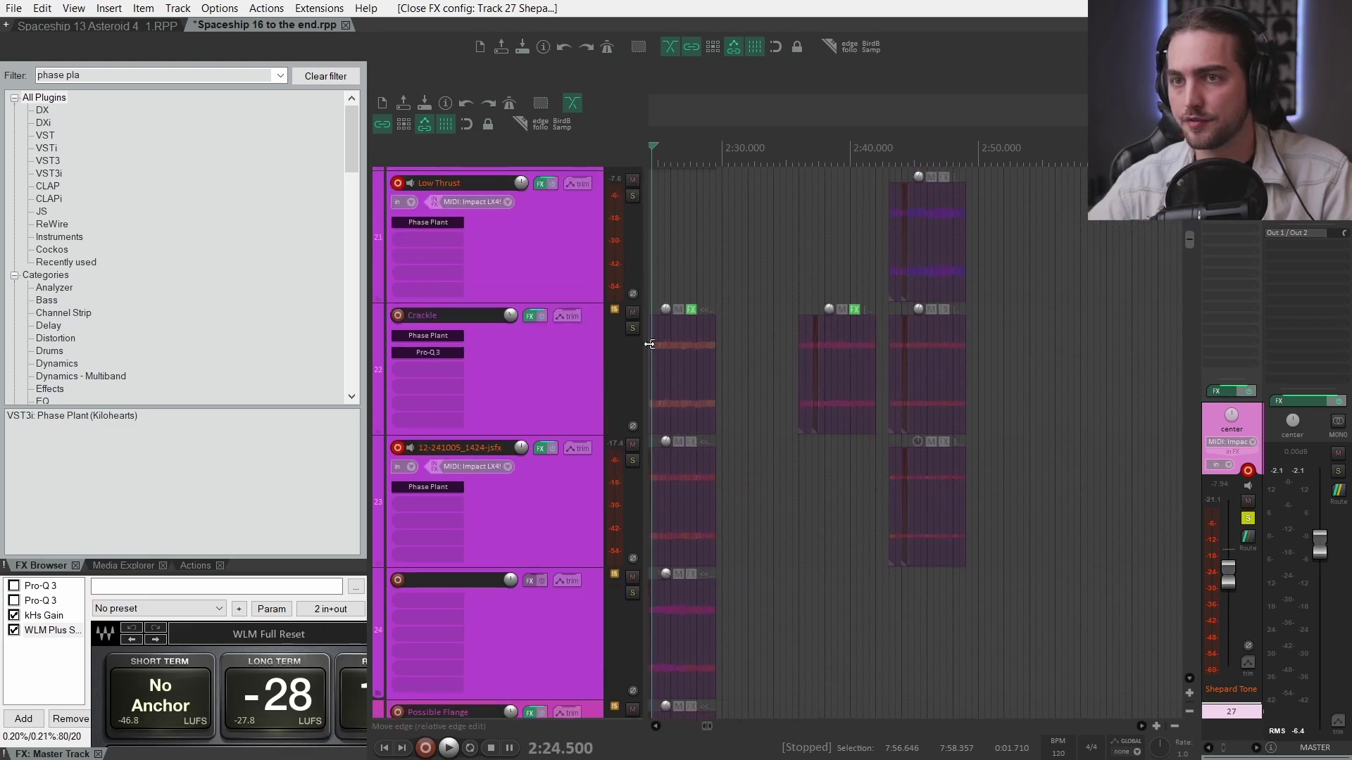
left_click(632, 329, "ctrl")
scroll(1011, 423, "down", 3)
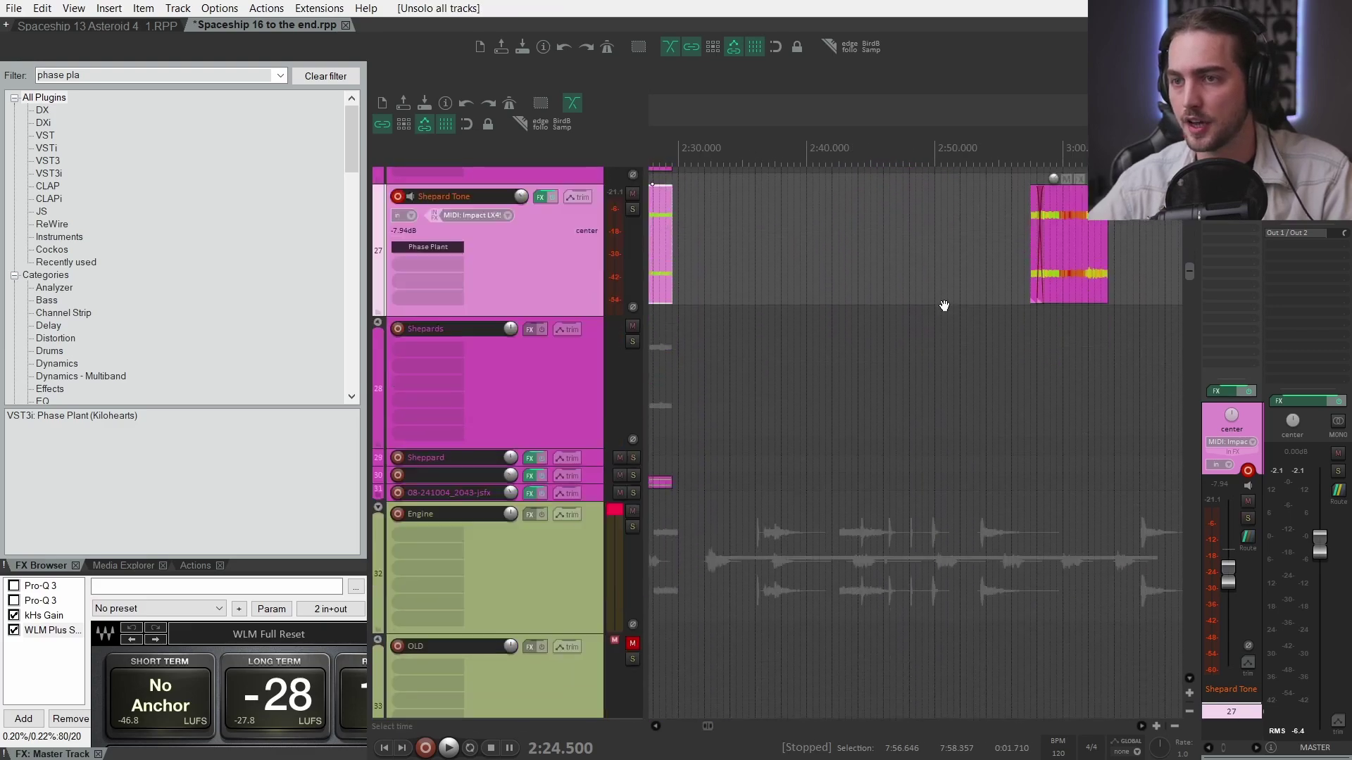
scroll(993, 625, "up", 2)
scroll(975, 665, "down", 2)
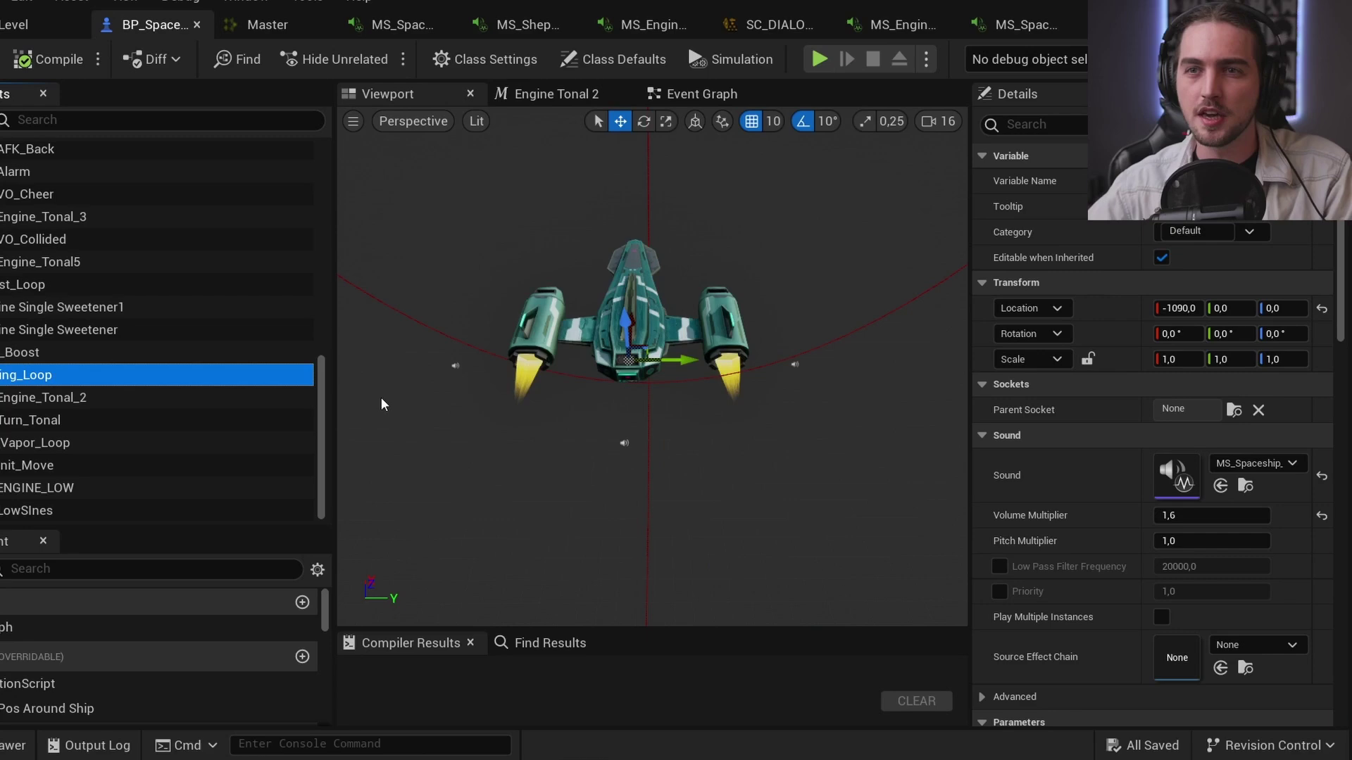
left_click(27, 334)
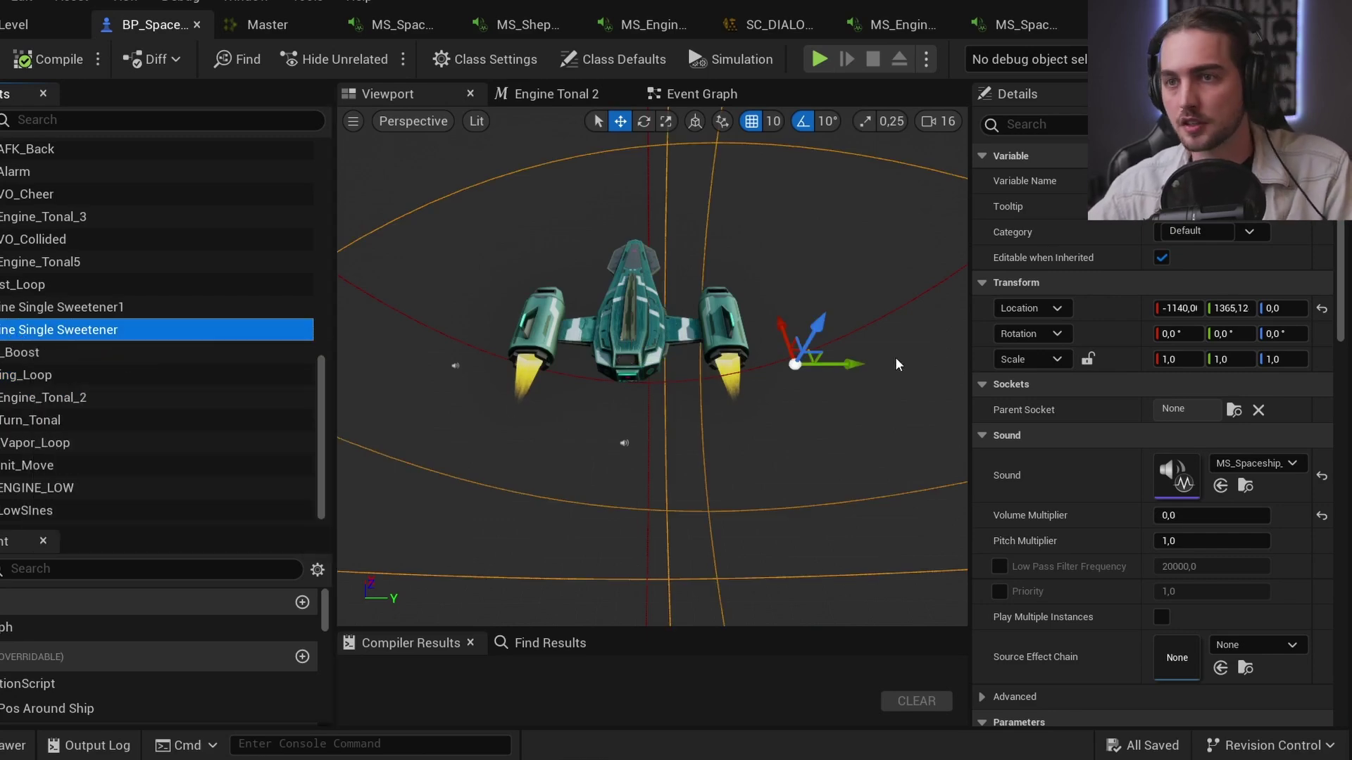
left_click(236, 58)
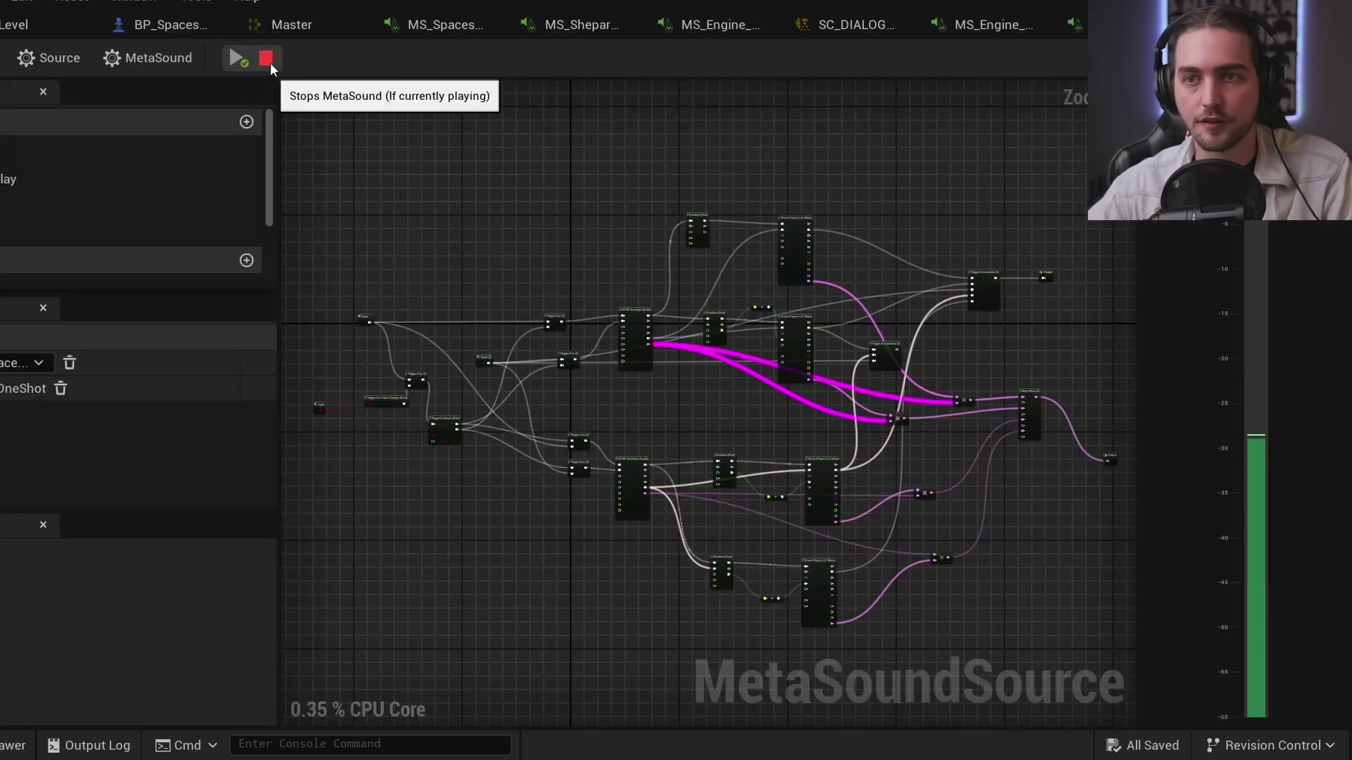
left_click(267, 58)
scroll(805, 395, "up", 5)
scroll(777, 374, "down", 5)
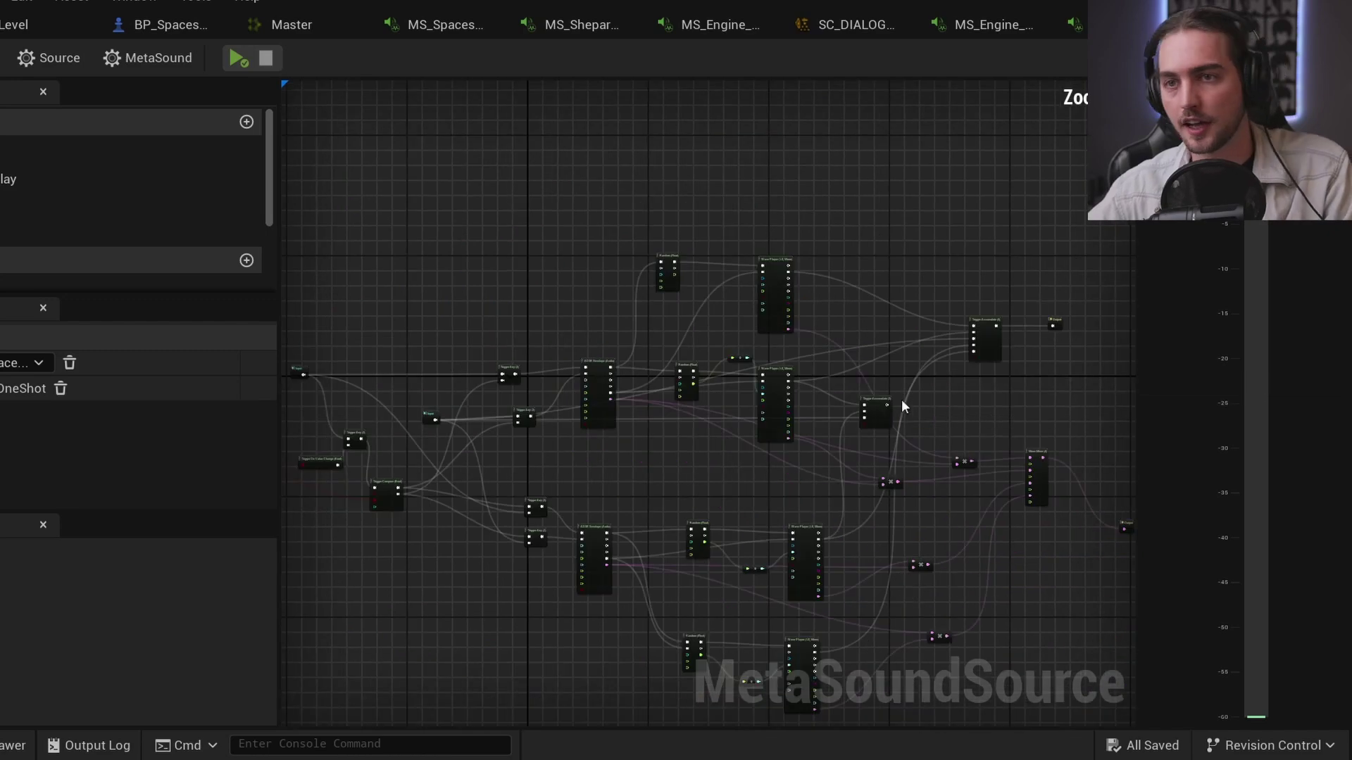
scroll(668, 394, "up", 5)
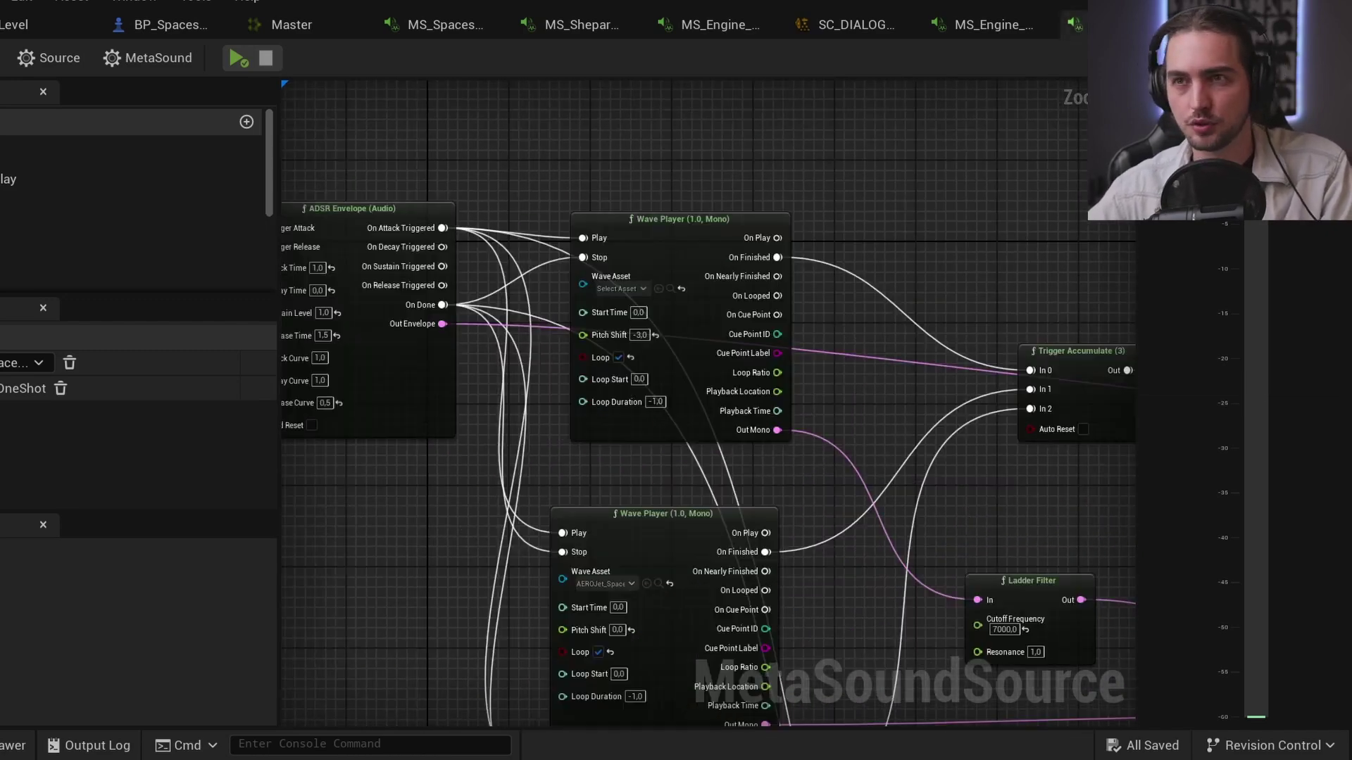
scroll(728, 315, "down", 2)
right_click_drag(728, 316, 545, 87)
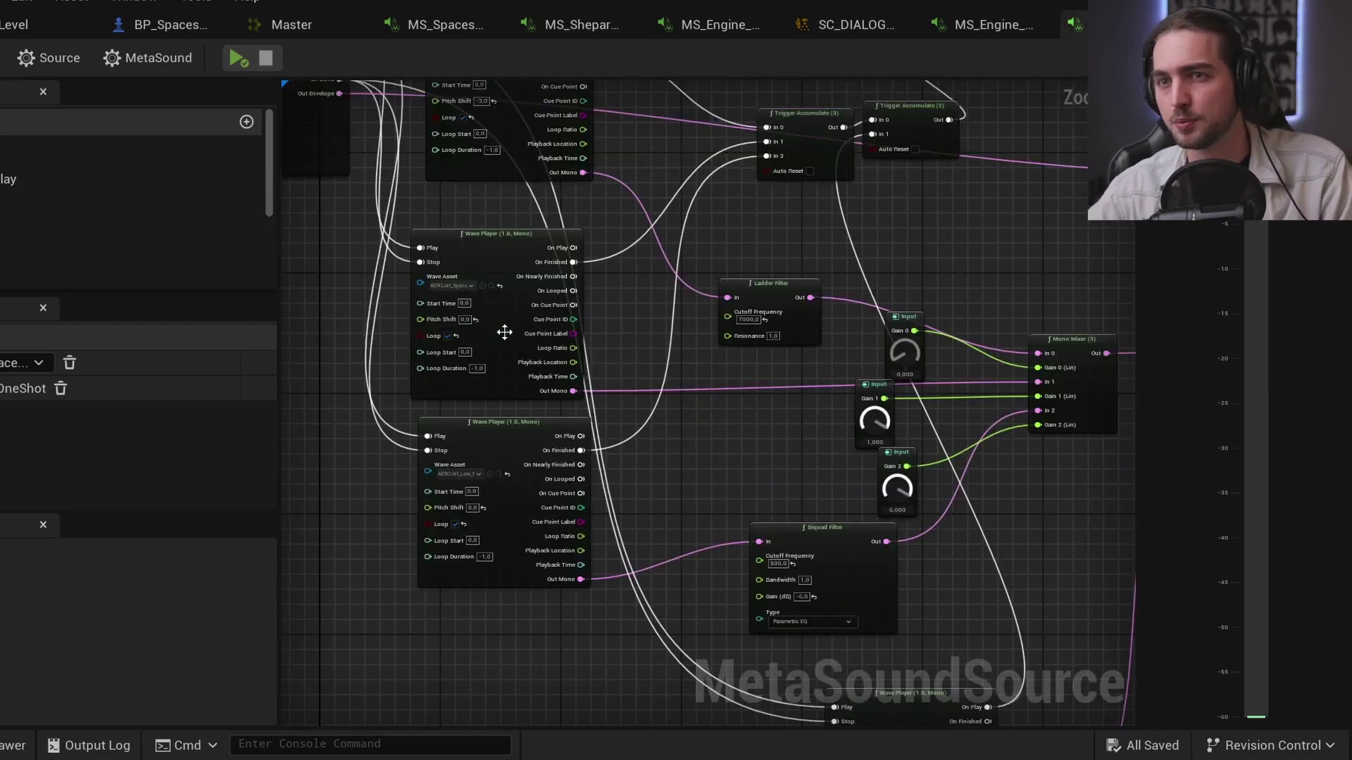
scroll(561, 423, "down", 4)
scroll(704, 437, "up", 6)
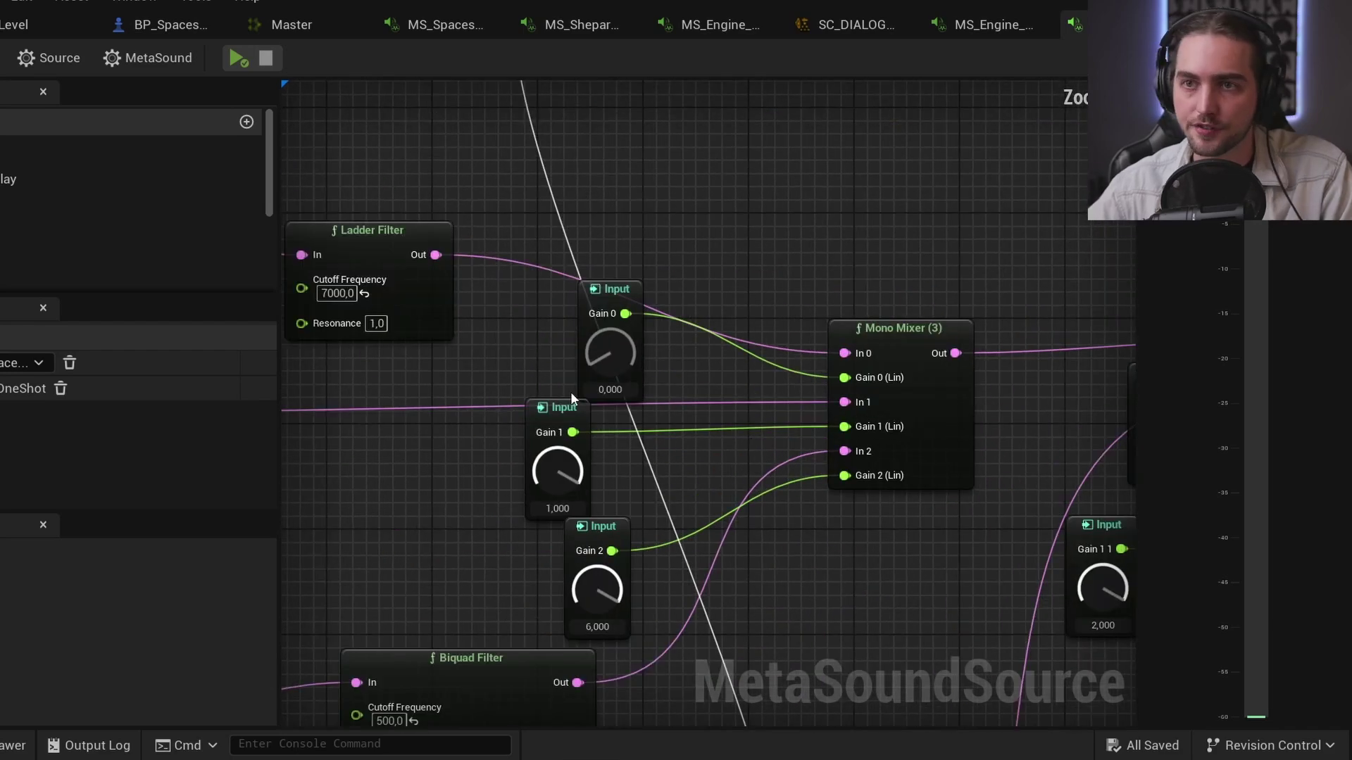
scroll(570, 395, "down", 3)
right_click_drag(577, 424, 612, 539)
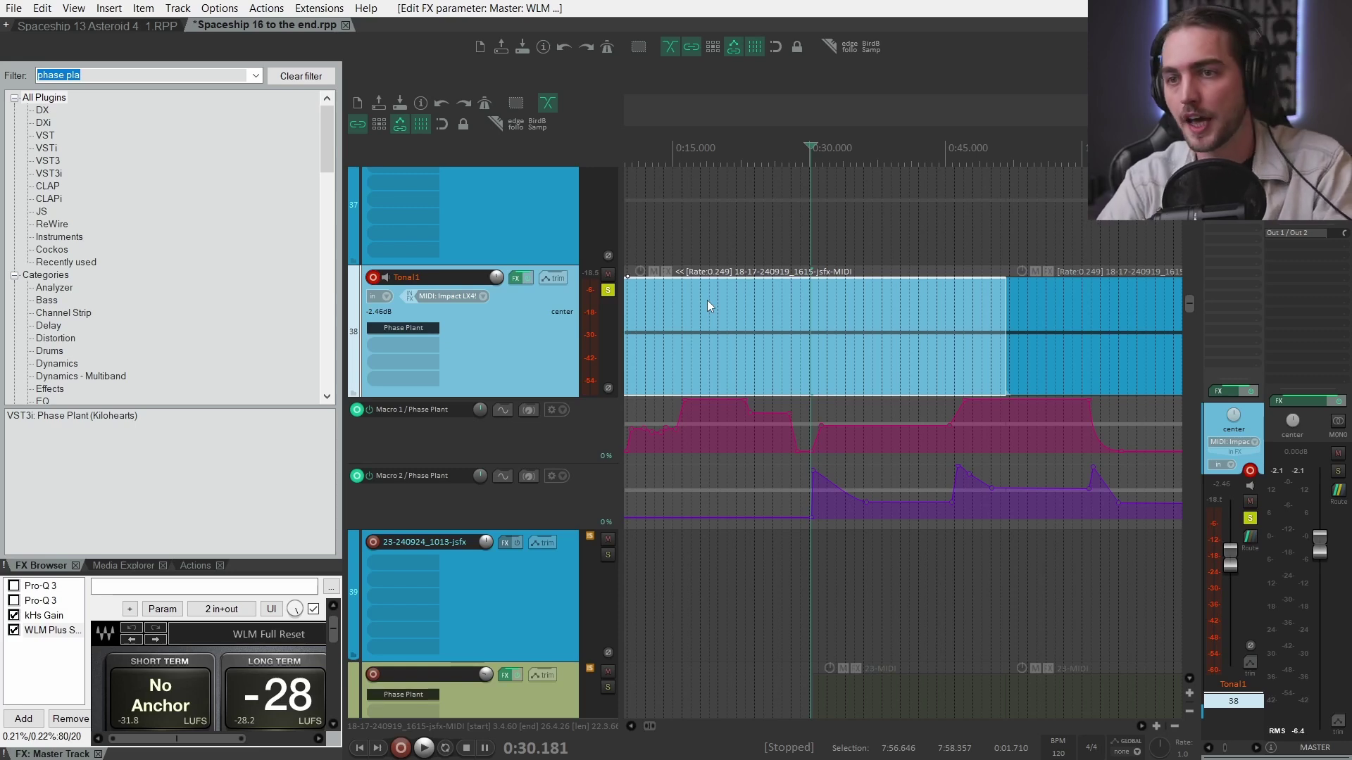
Play the Tonal1 layer from around 0:44, then open the second Tonal1 item's Phase Plant.
key("space")
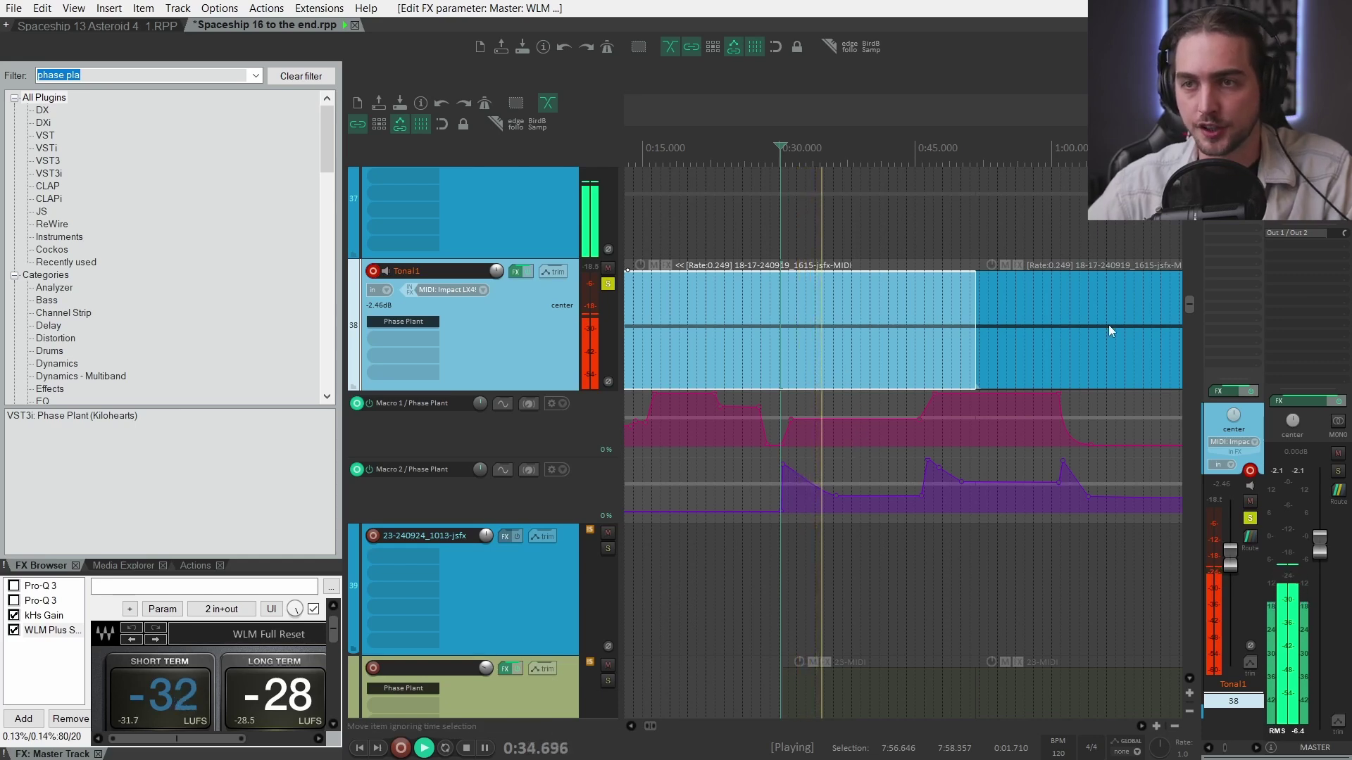
left_click(916, 345)
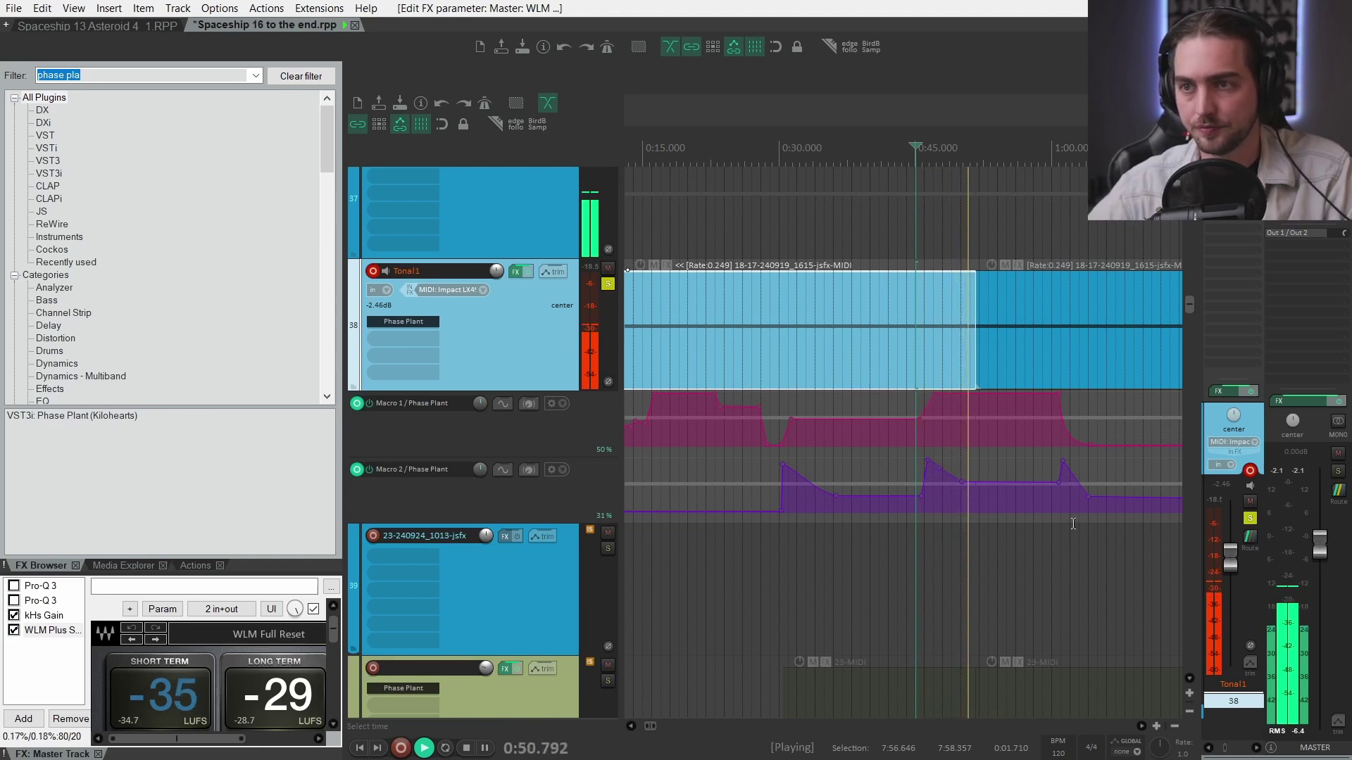
left_click(999, 351)
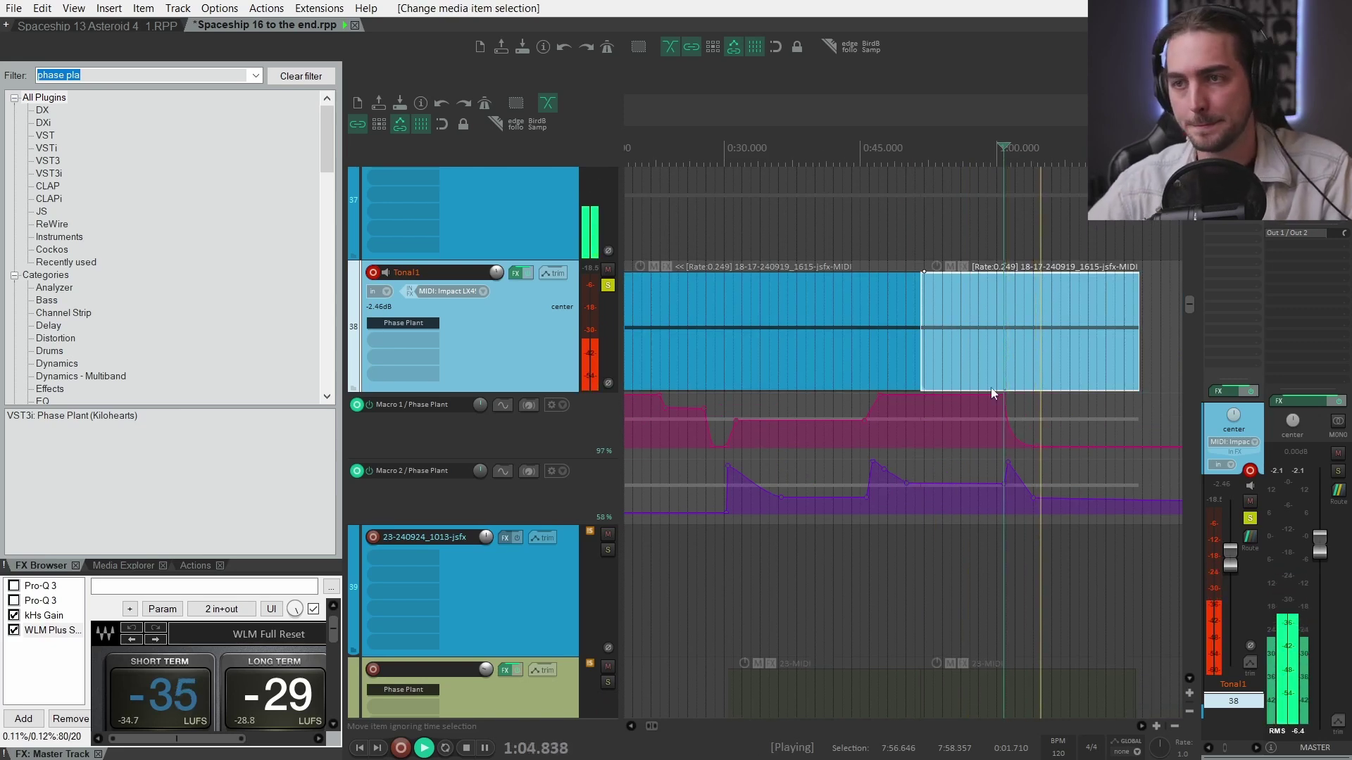
key("space")
double_click(936, 350)
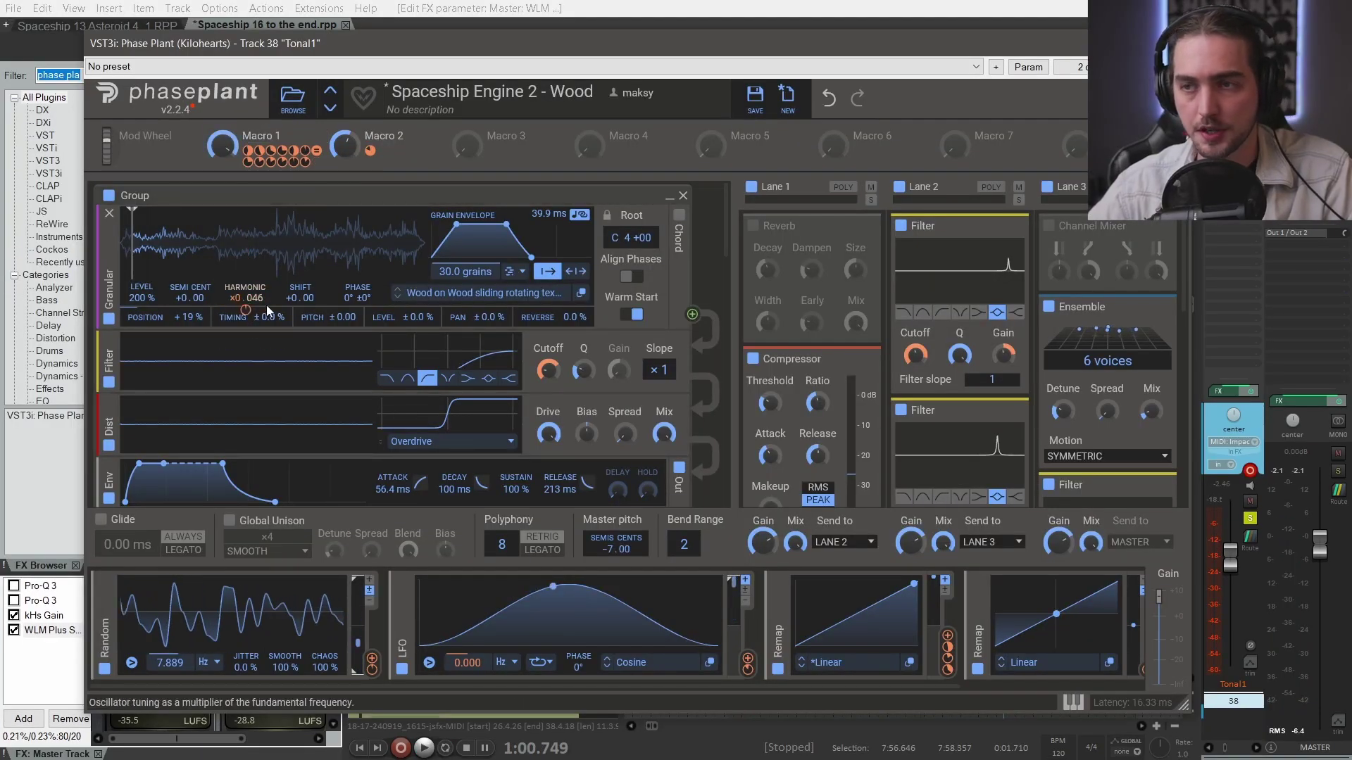
Disable the Gain snapin in Lane 3 of the Spaceship Engine 2 - Wood patch.
scroll(810, 366, "down", 3)
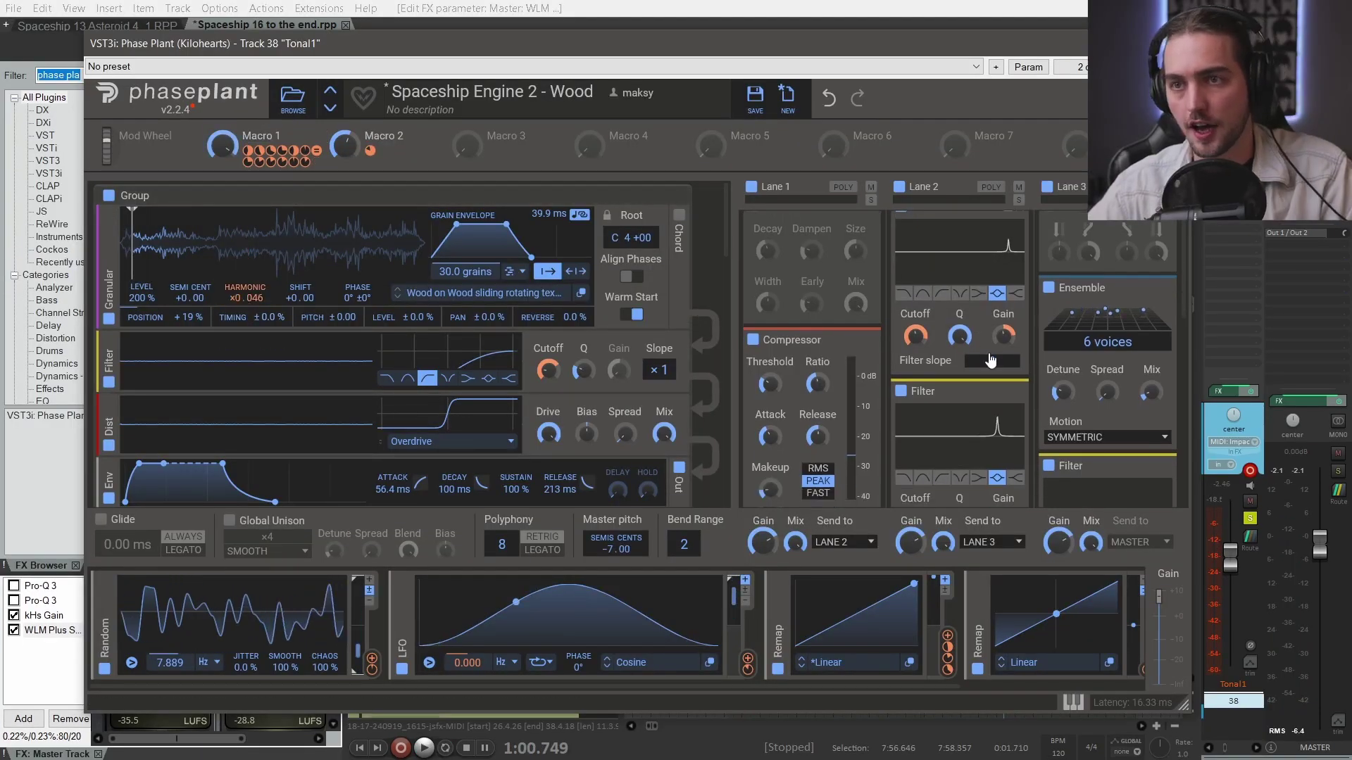
scroll(1105, 352, "down", 3)
scroll(958, 366, "down", 3)
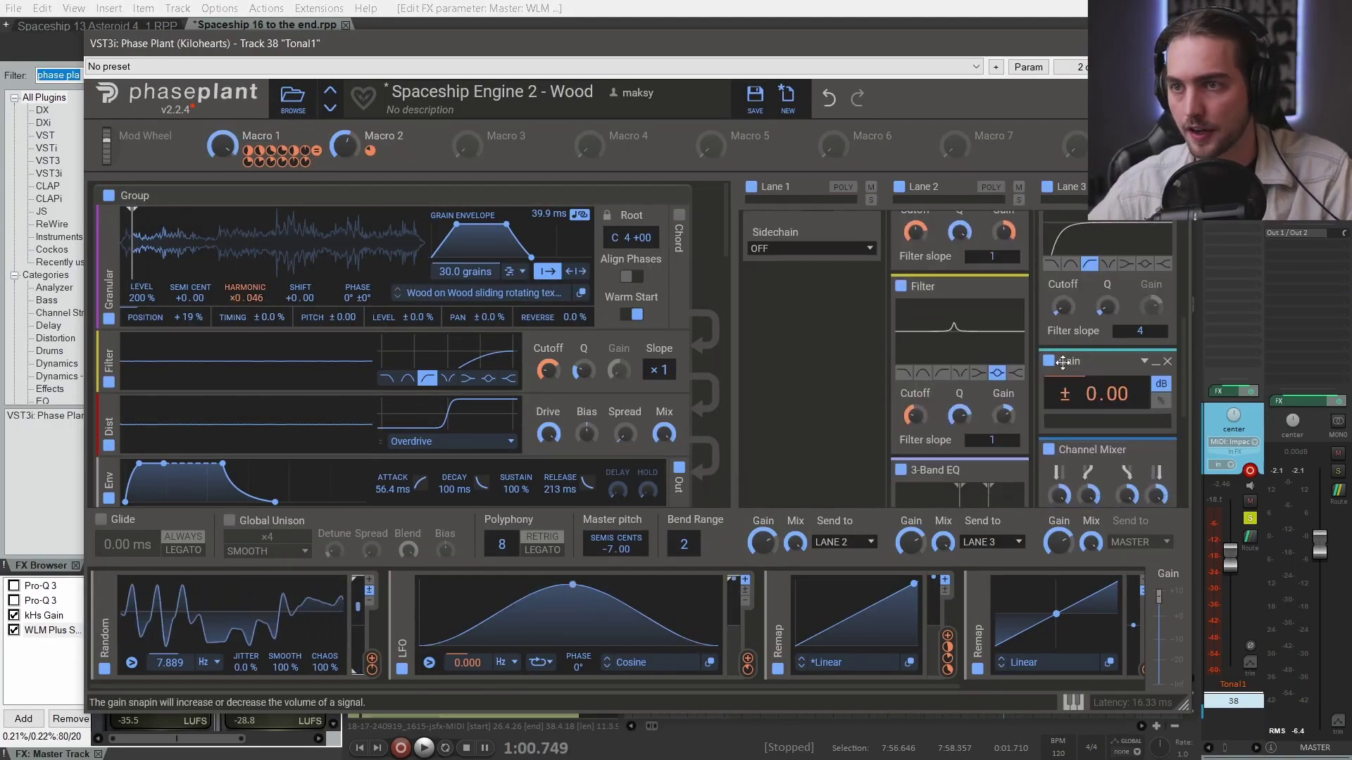
scroll(1102, 433, "down", 2)
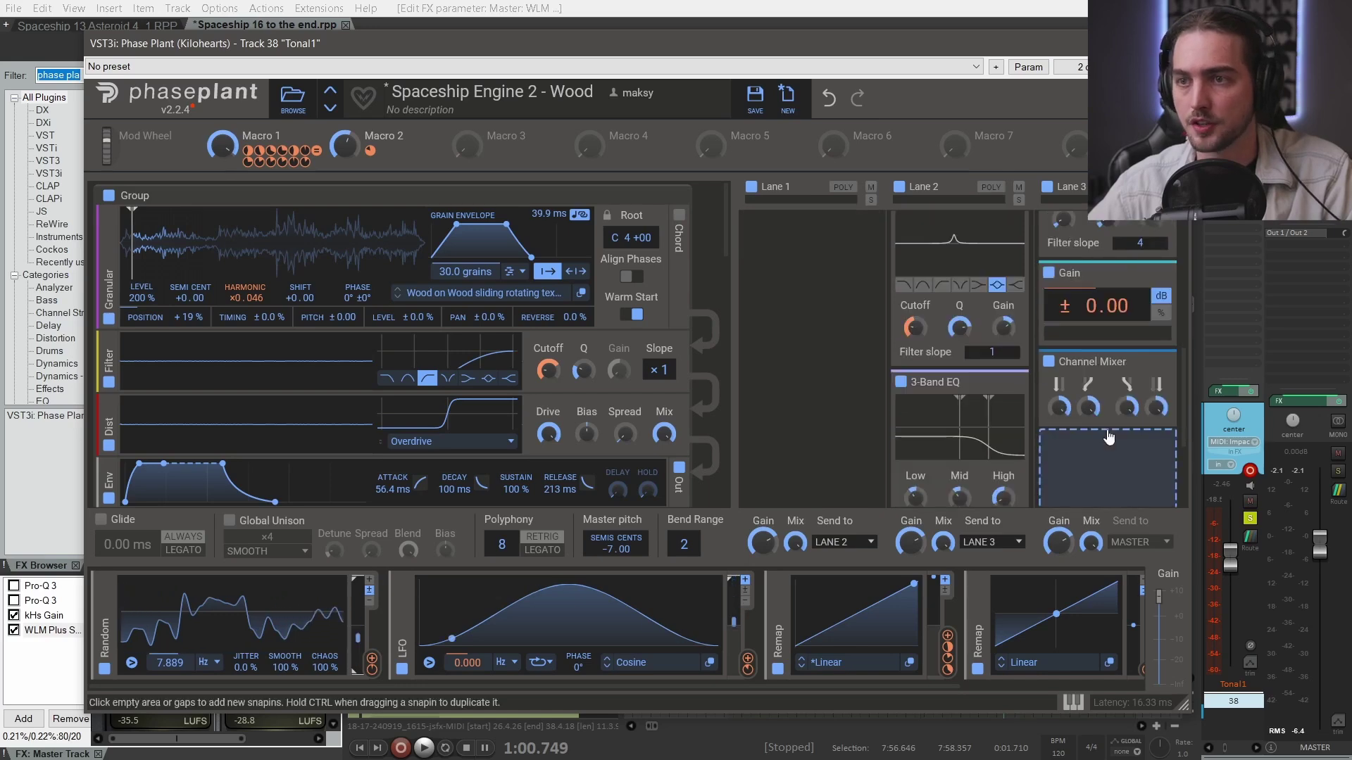
left_click(1047, 275)
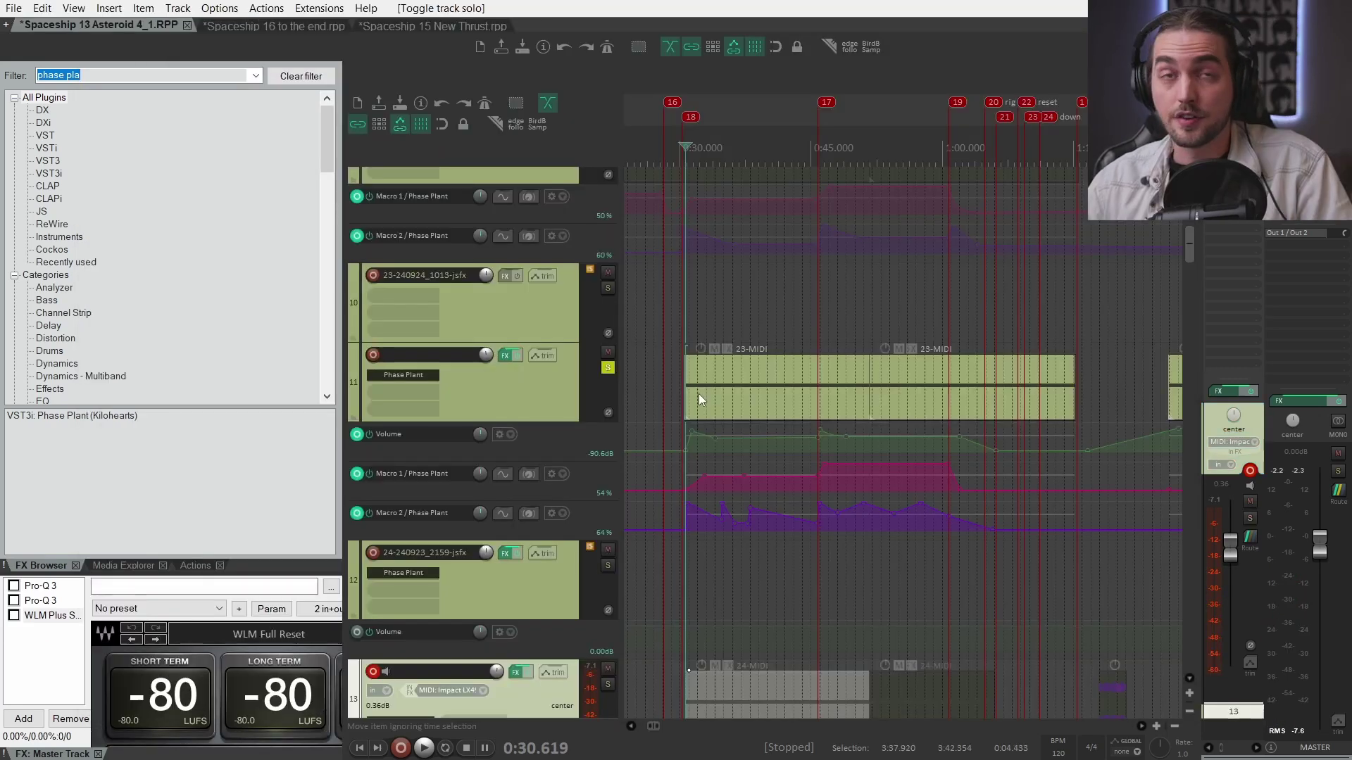
Link Phase Plant's Macro 1 to Lane 3's gain on track 11.
key("space")
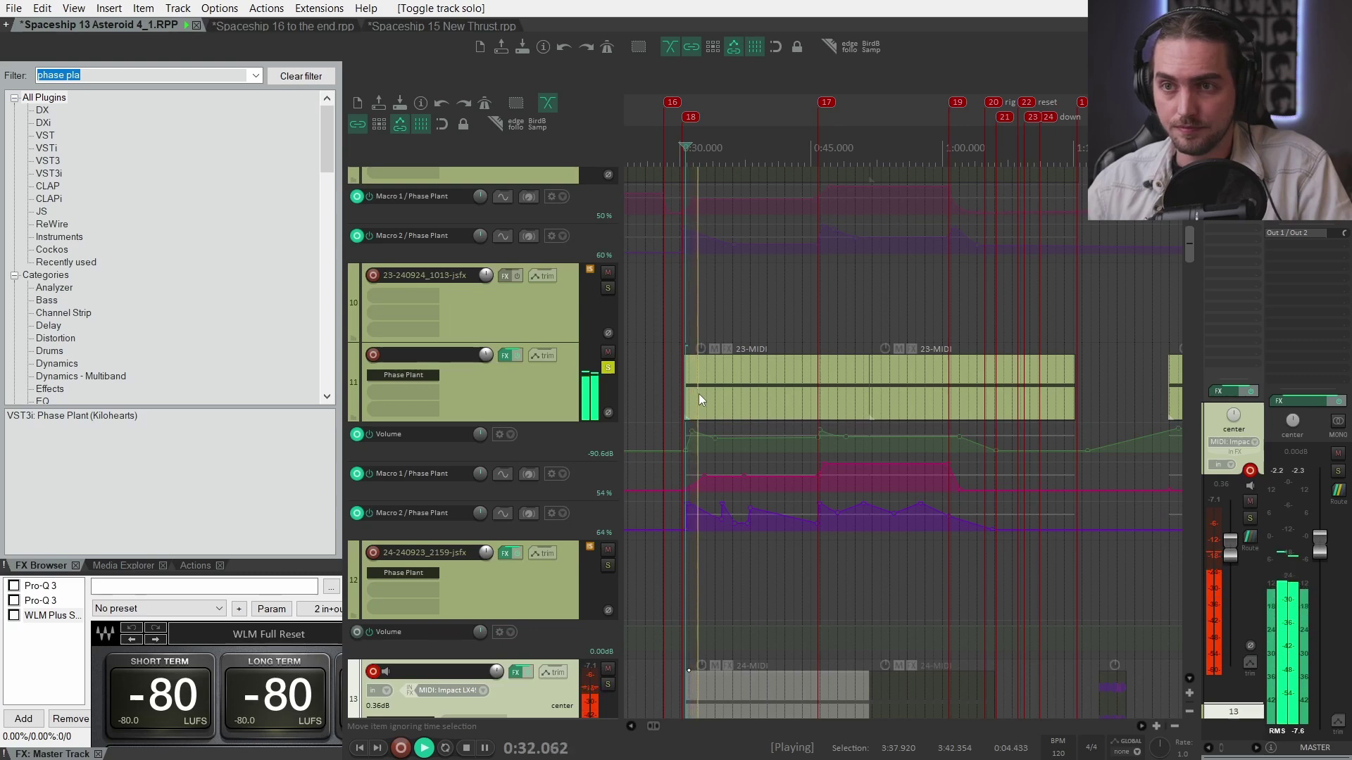
left_click(810, 394)
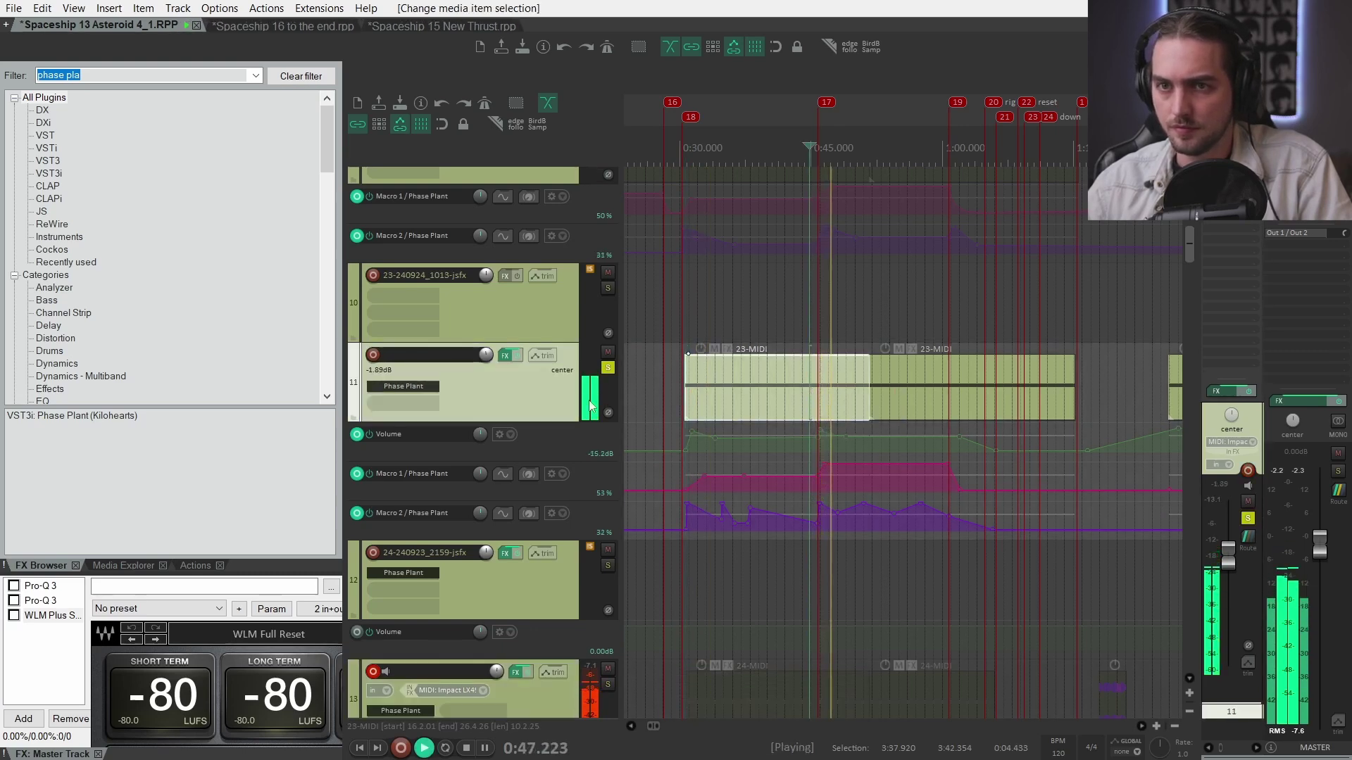
key("space")
left_click(404, 386)
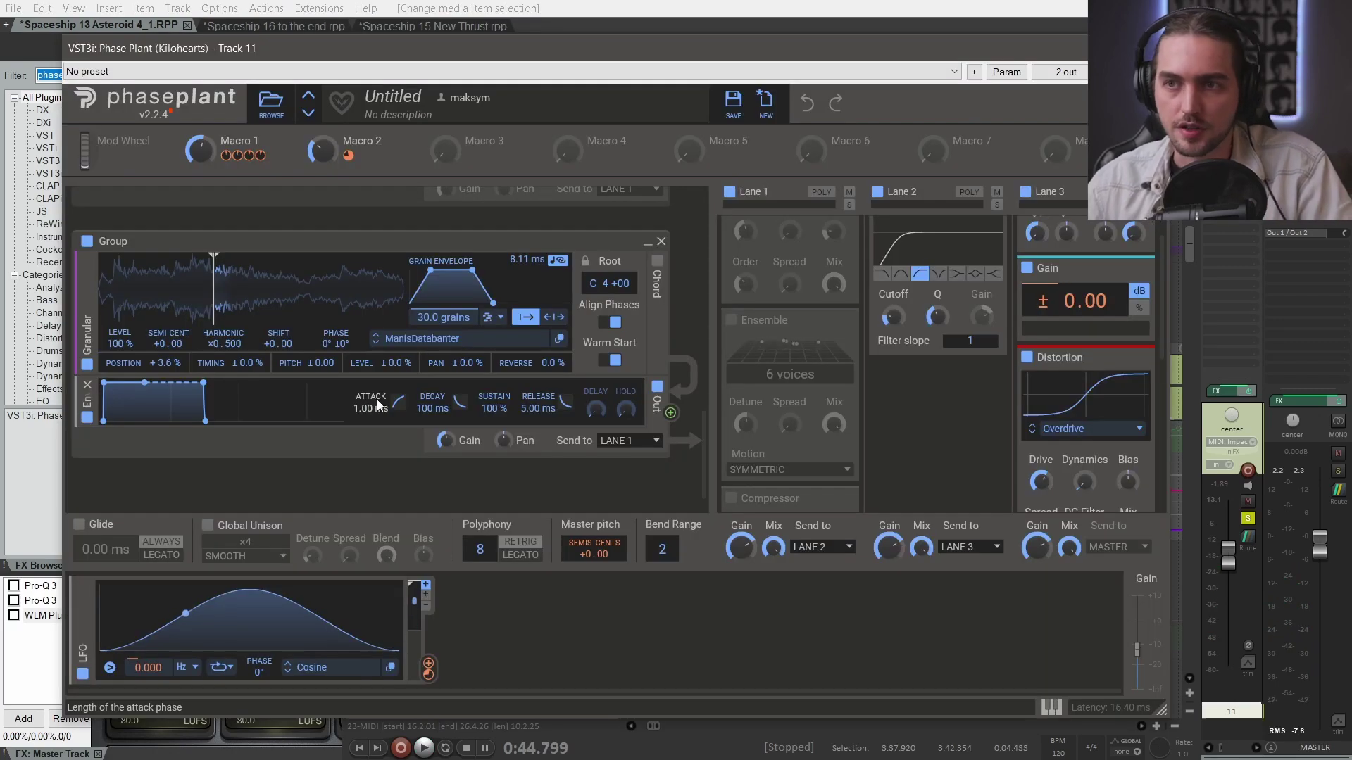
left_click_drag(236, 141, 1040, 311)
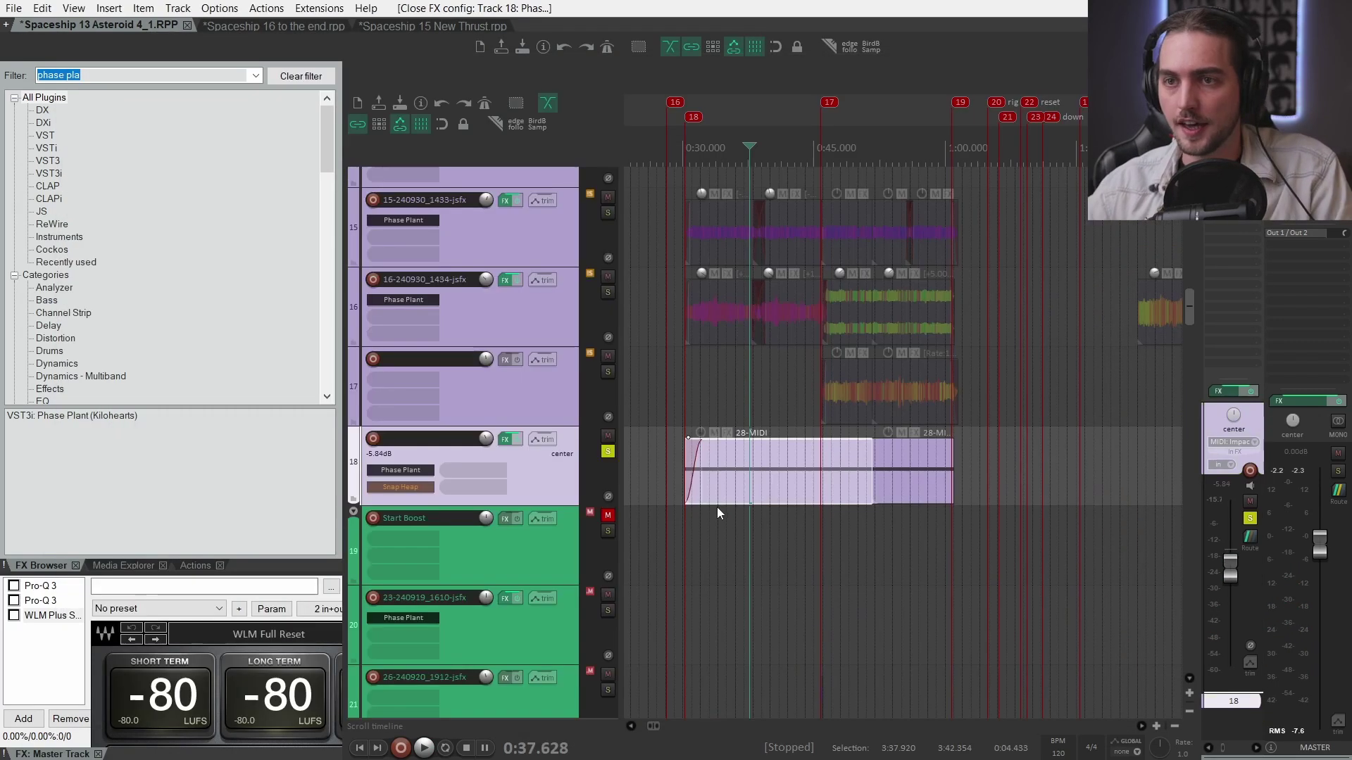
Play from about 0:34 and bring up track 18's Phase Plant to audition the impact layers.
left_click(712, 466)
key("space")
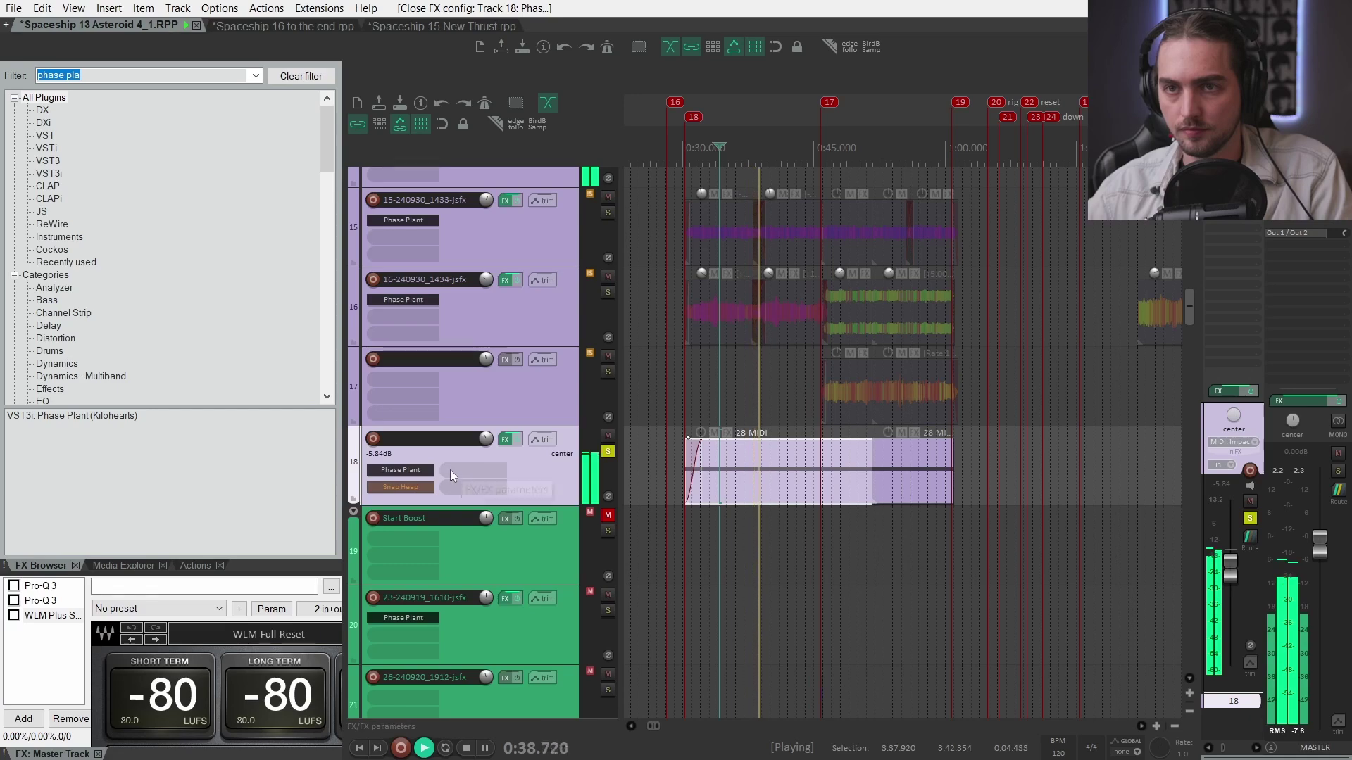
left_click(411, 470)
key("space")
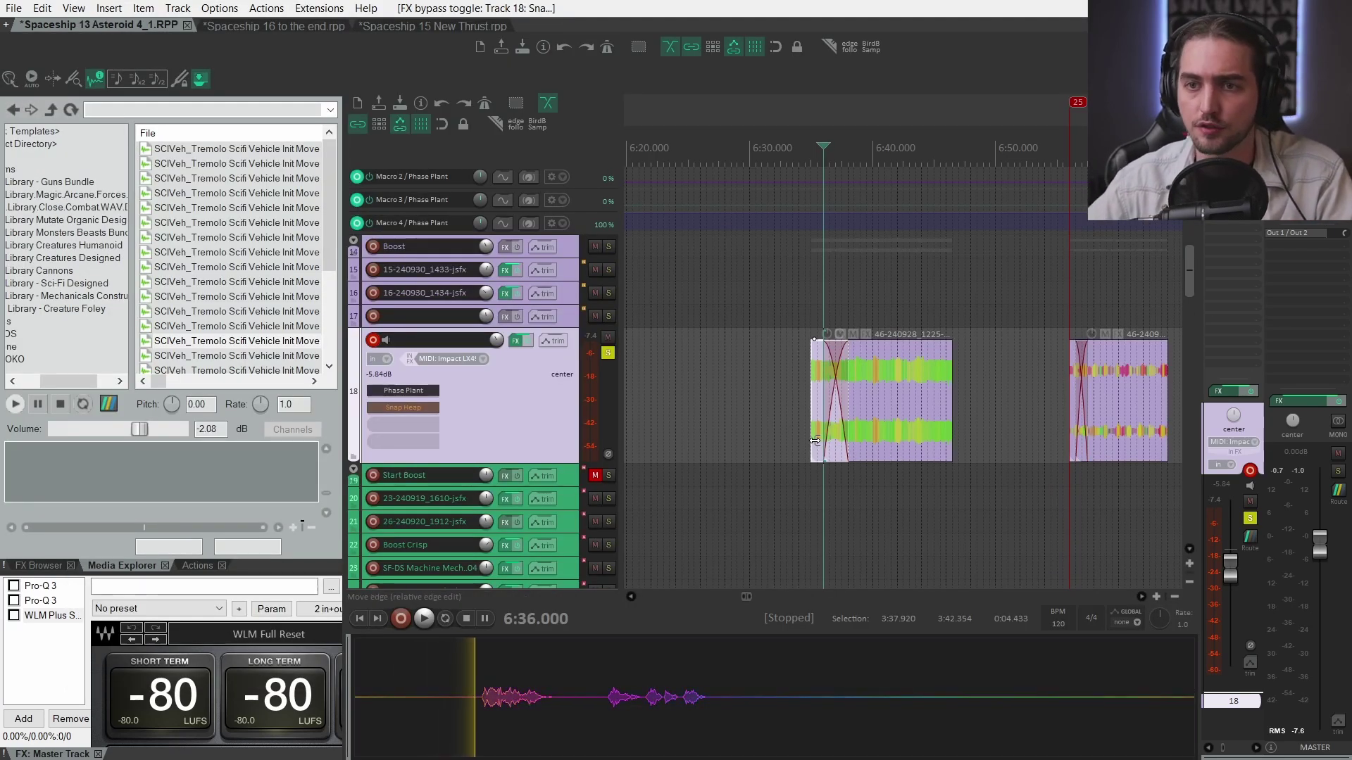
scroll(810, 423, "down", 3)
left_click(763, 394)
key("space")
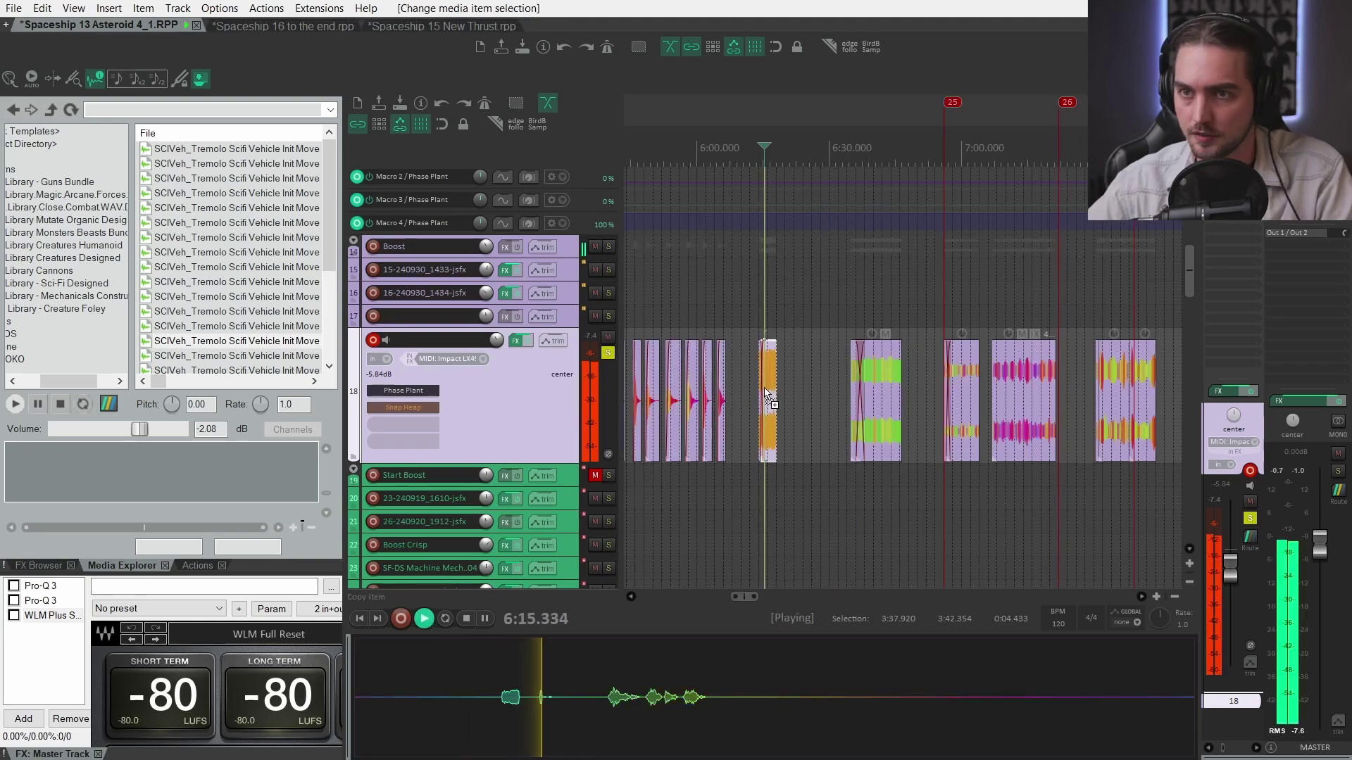
scroll(761, 396, "up", 5)
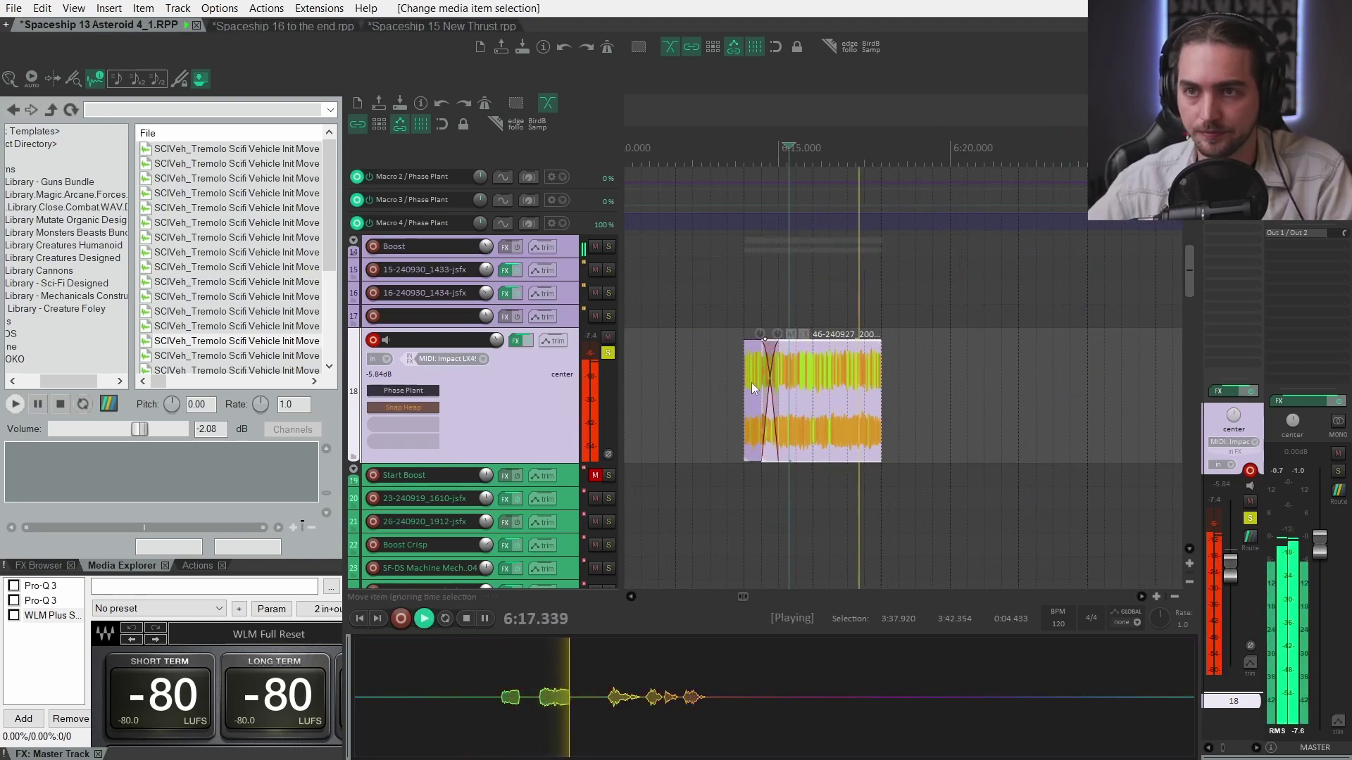
key("space")
left_click(751, 382)
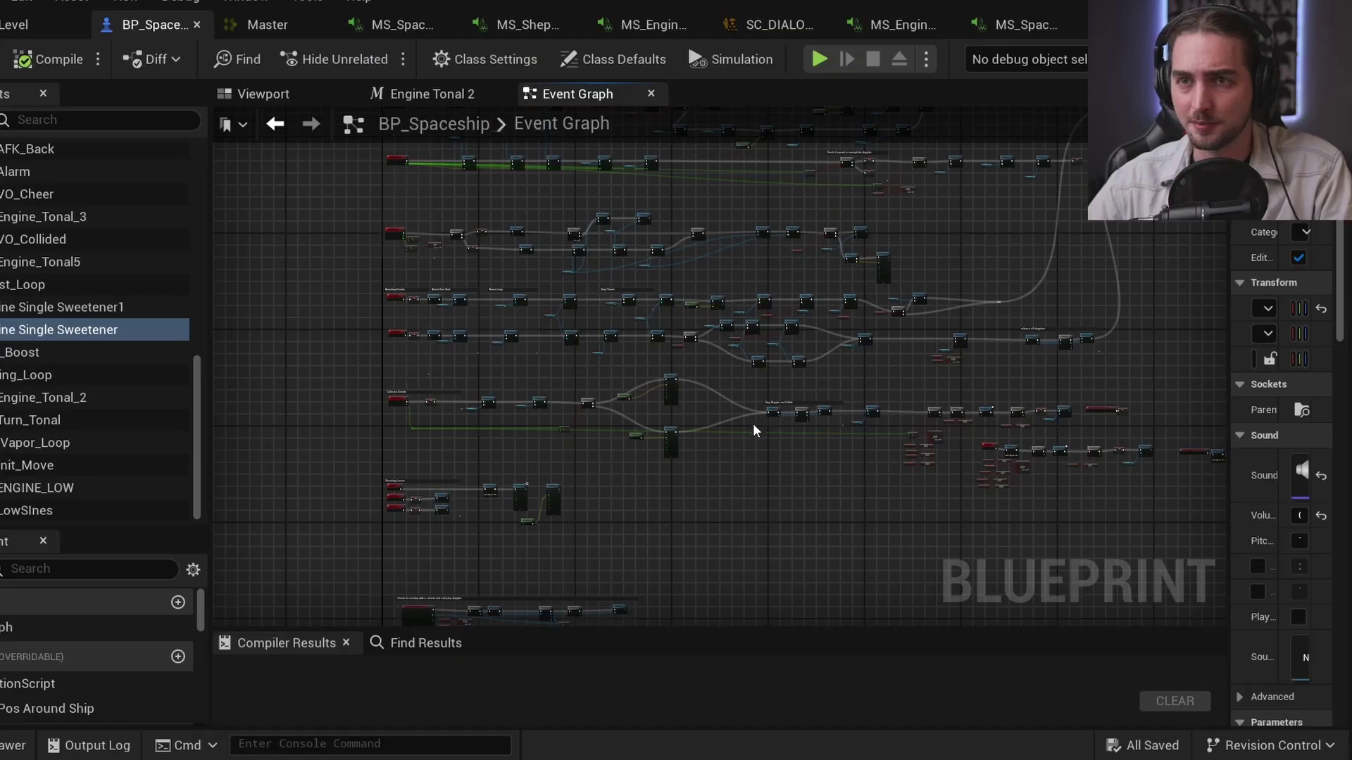
Navigate BP_Spaceship's Event Graph to the boosting and movement event nodes.
scroll(694, 537, "down", 3)
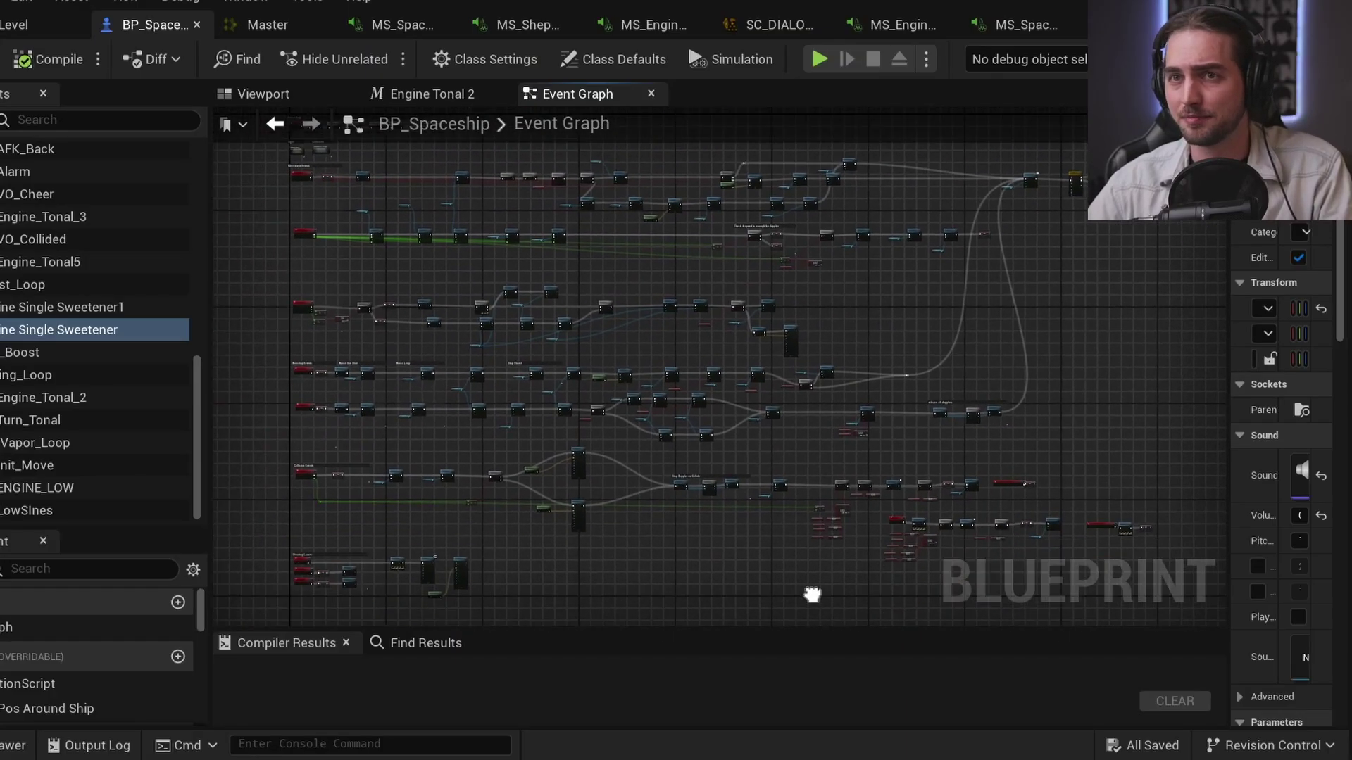
scroll(869, 347, "up", 5)
right_click_drag(770, 343, 860, 402)
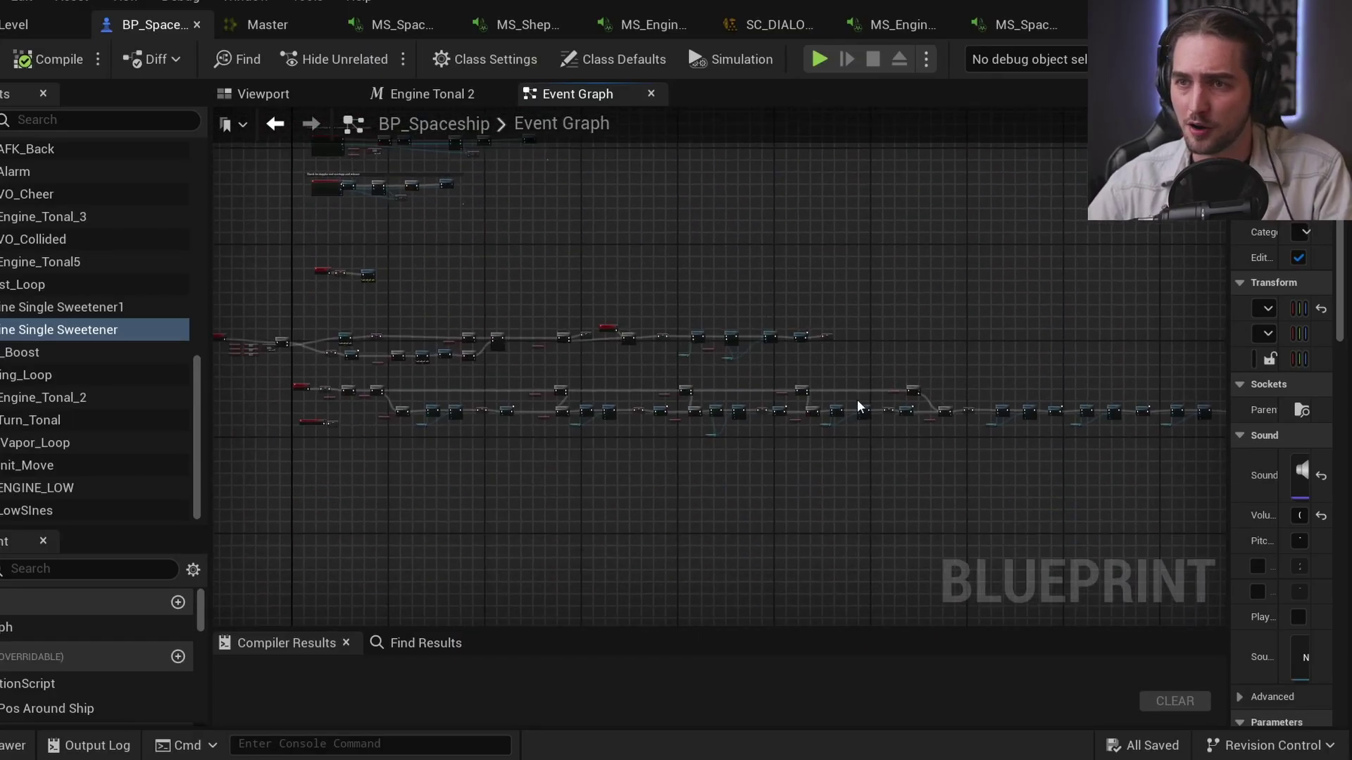
scroll(516, 440, "down", 3)
scroll(642, 477, "up", 4)
right_click_drag(576, 364, 668, 459)
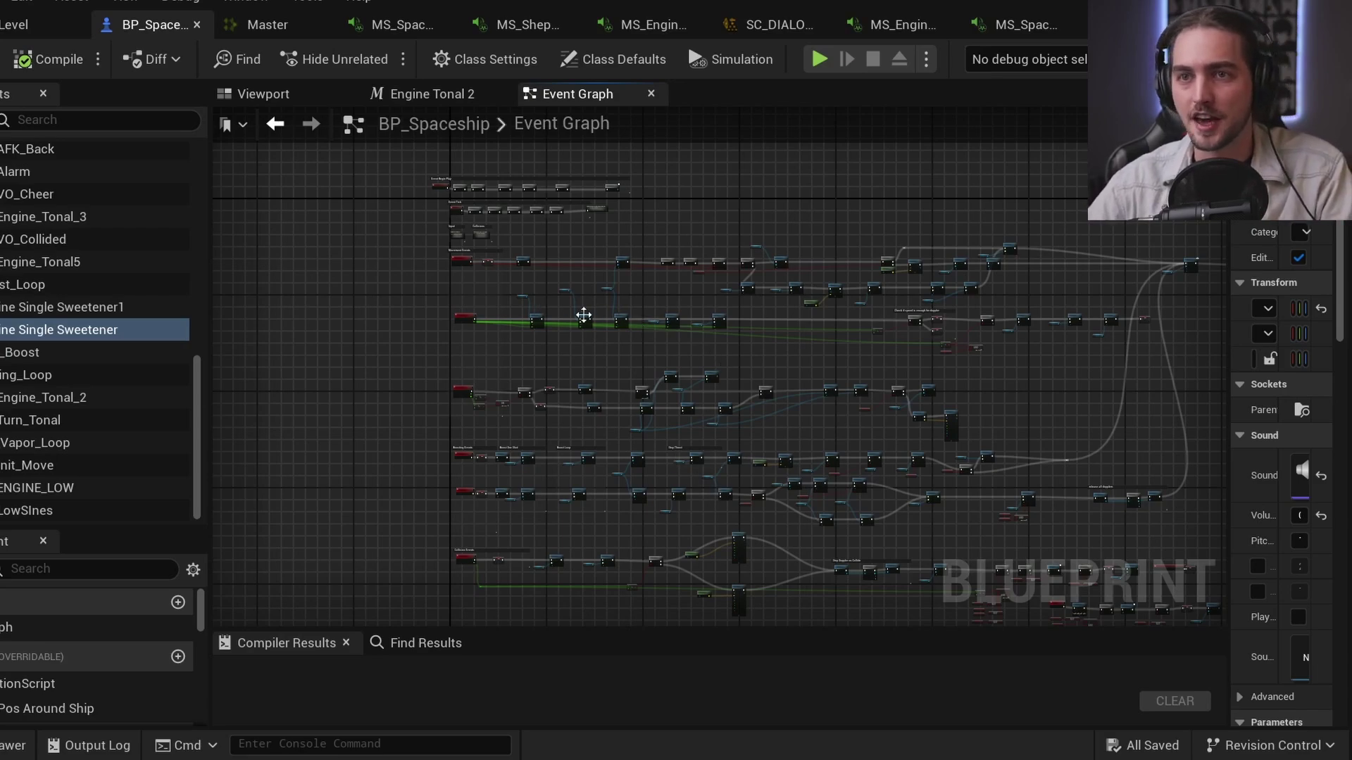
scroll(570, 291, "up", 3)
scroll(469, 301, "up", 2)
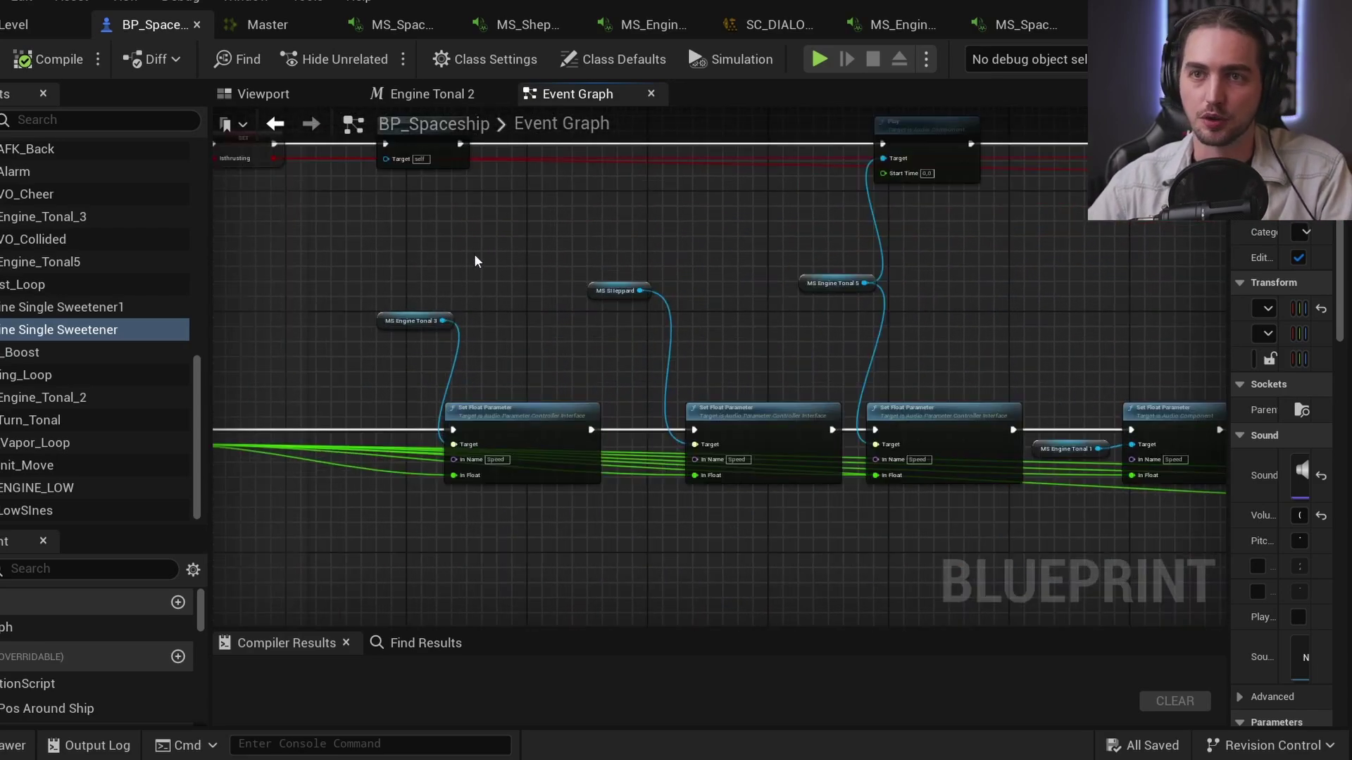
right_click_drag(475, 253, 512, 452)
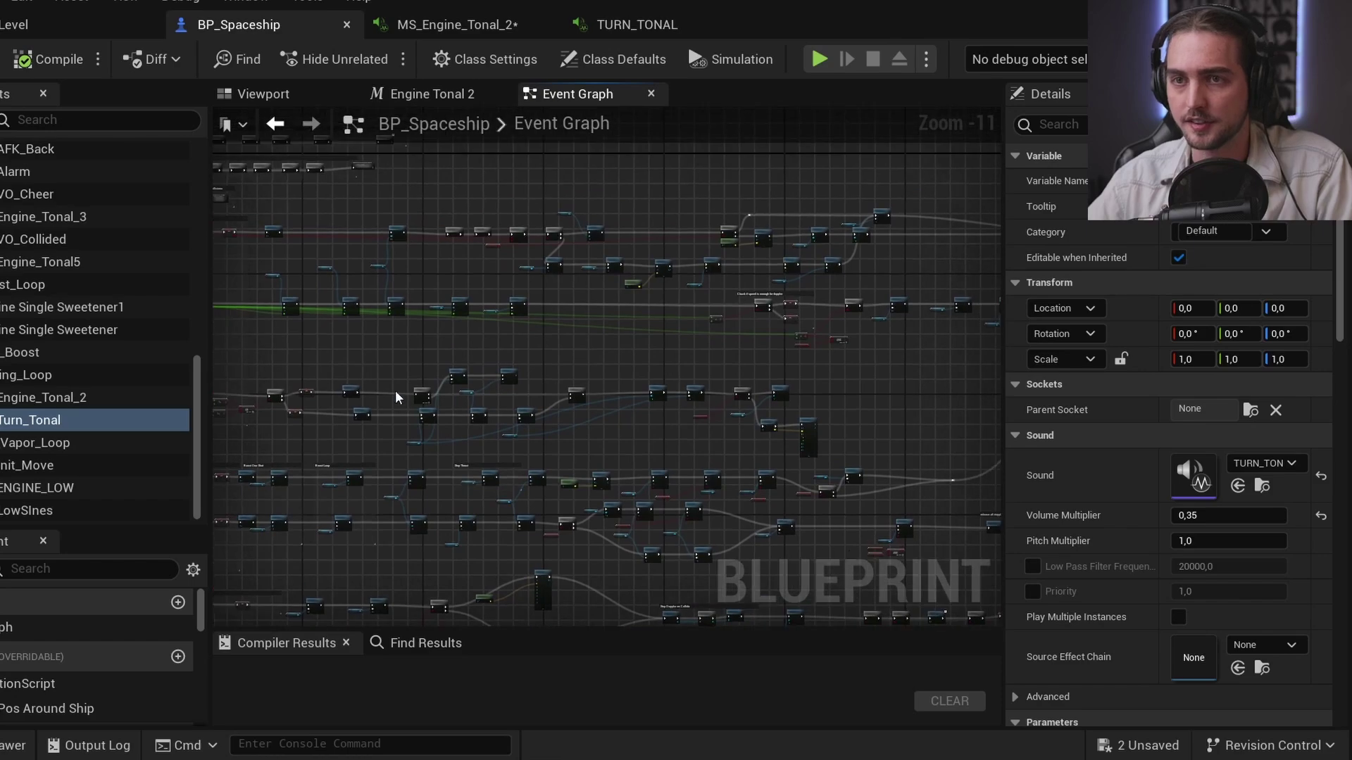
right_click_drag(397, 397, 628, 310)
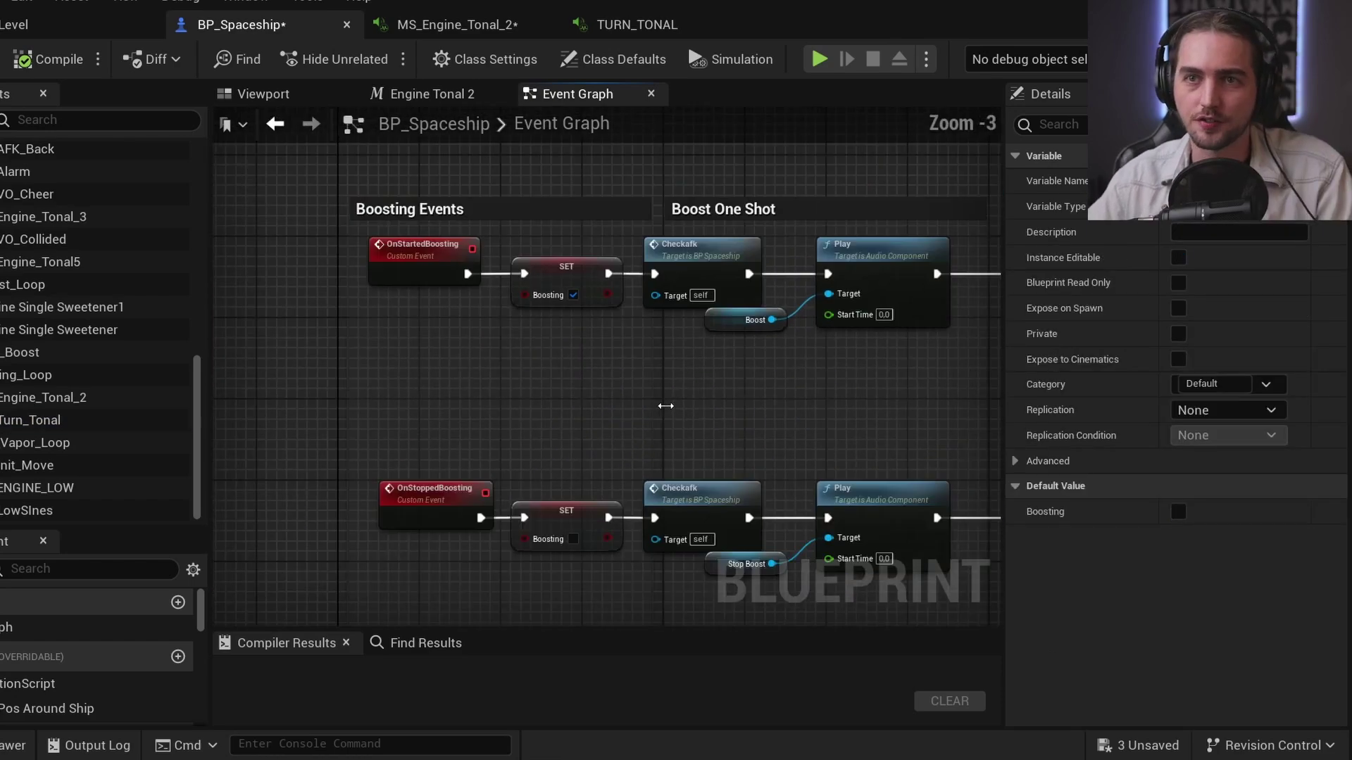
scroll(665, 407, "down", 6)
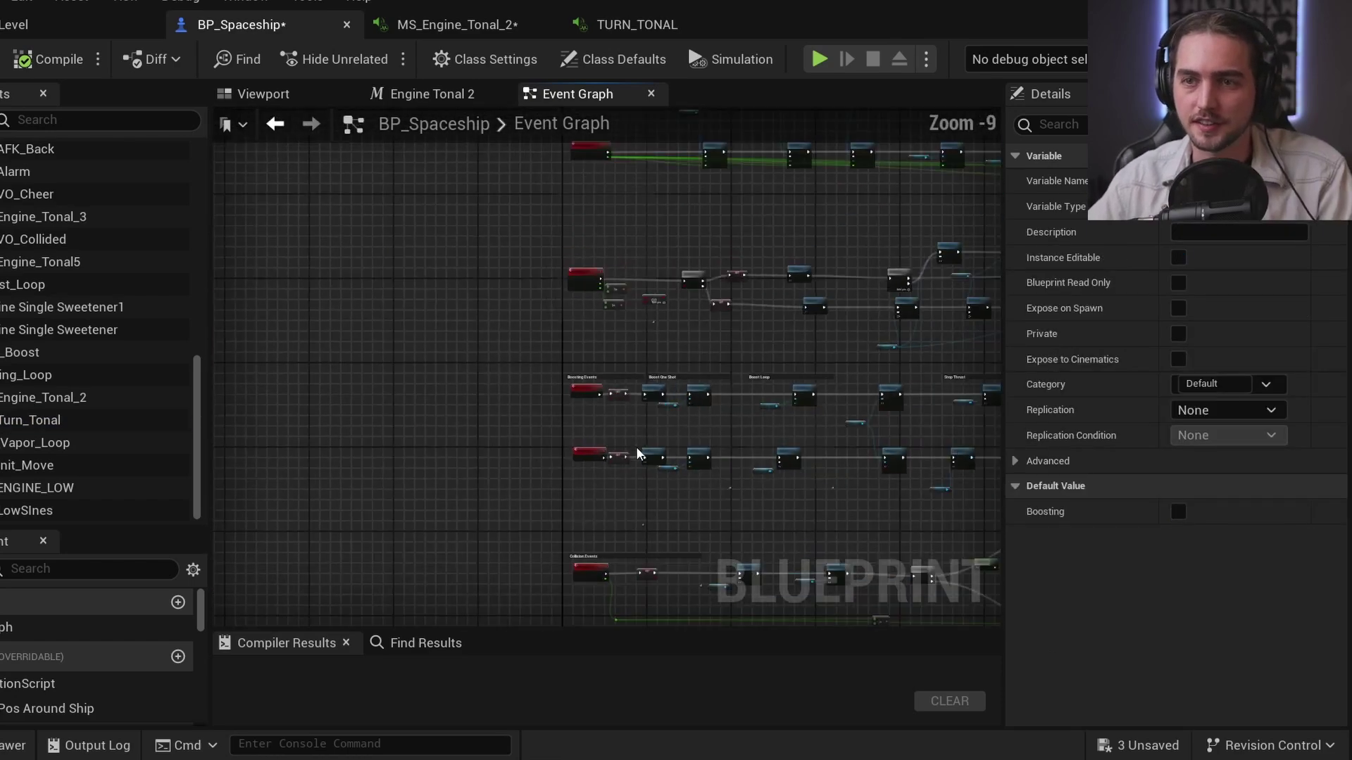
scroll(603, 332, "up", 4)
right_click_drag(604, 332, 495, 451)
scroll(328, 384, "up", 5)
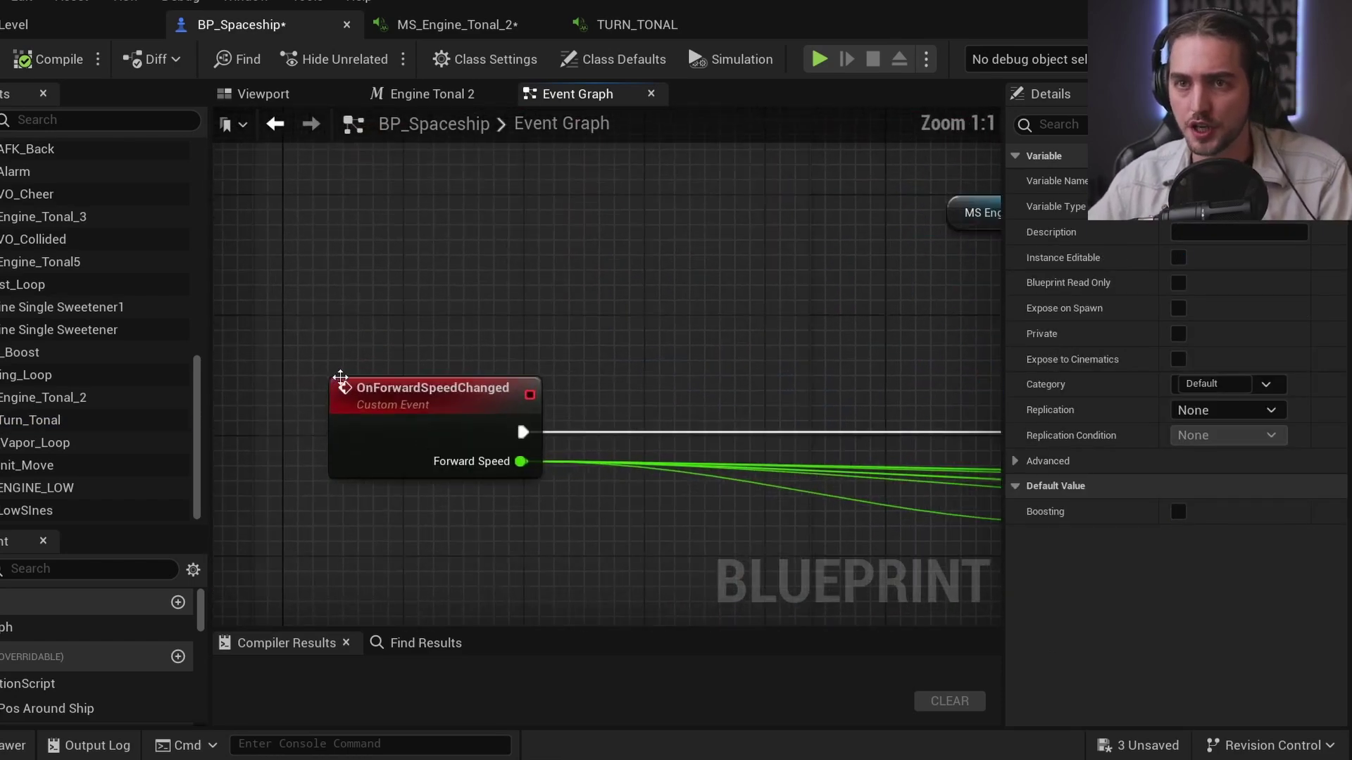
scroll(422, 394, "down", 4)
right_click_drag(902, 328, 655, 366)
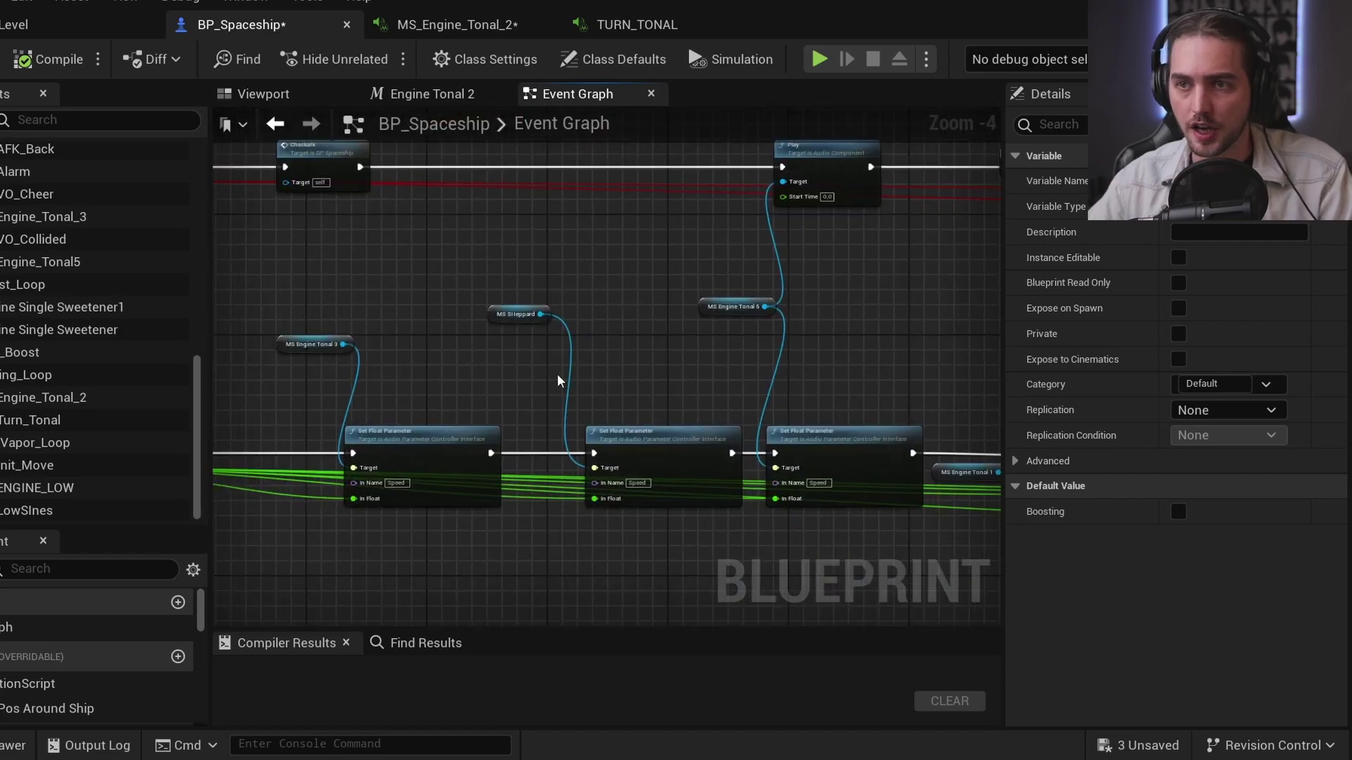
scroll(875, 438, "down", 3)
right_click_drag(618, 458, 646, 441)
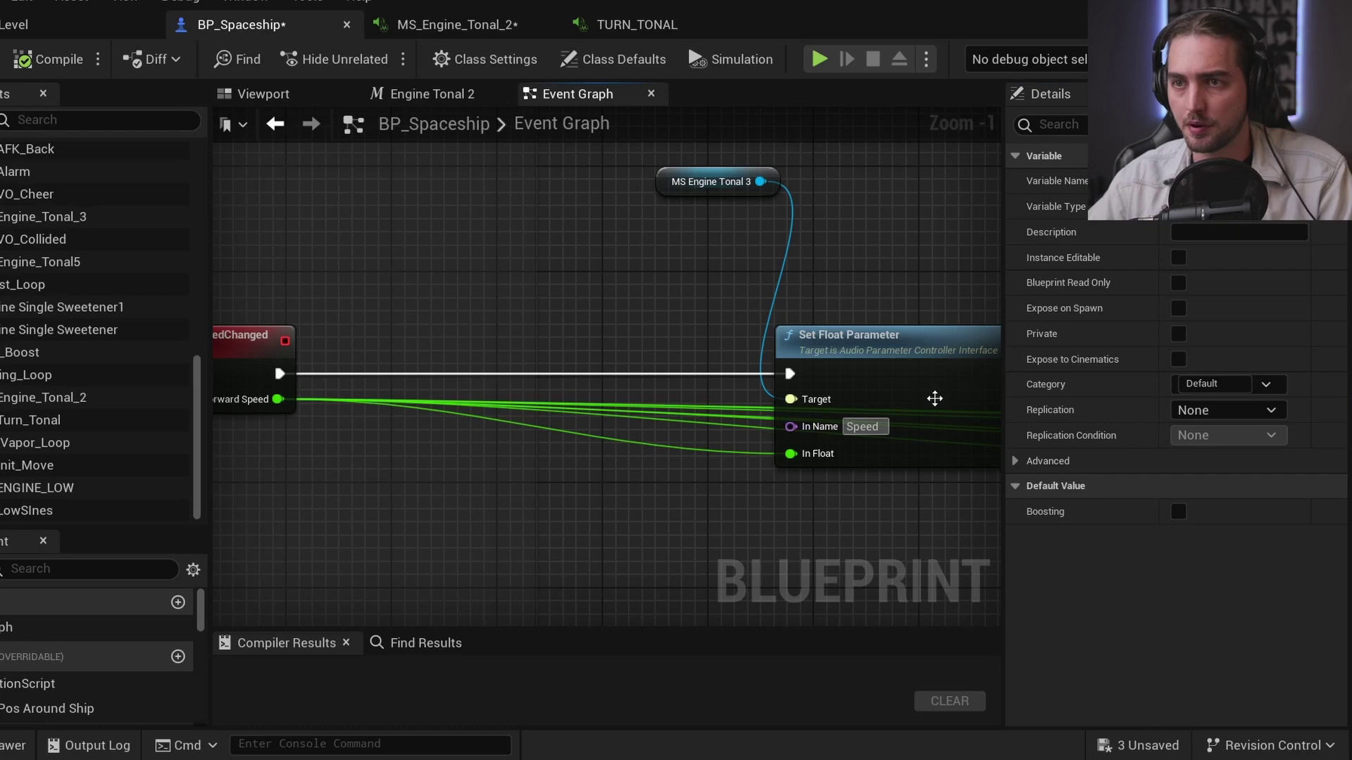
Select the Set Float Parameter node and frame it together with the Timeline nodes.
left_click(936, 408)
right_click_drag(936, 408, 799, 267)
scroll(799, 268, "down", 8)
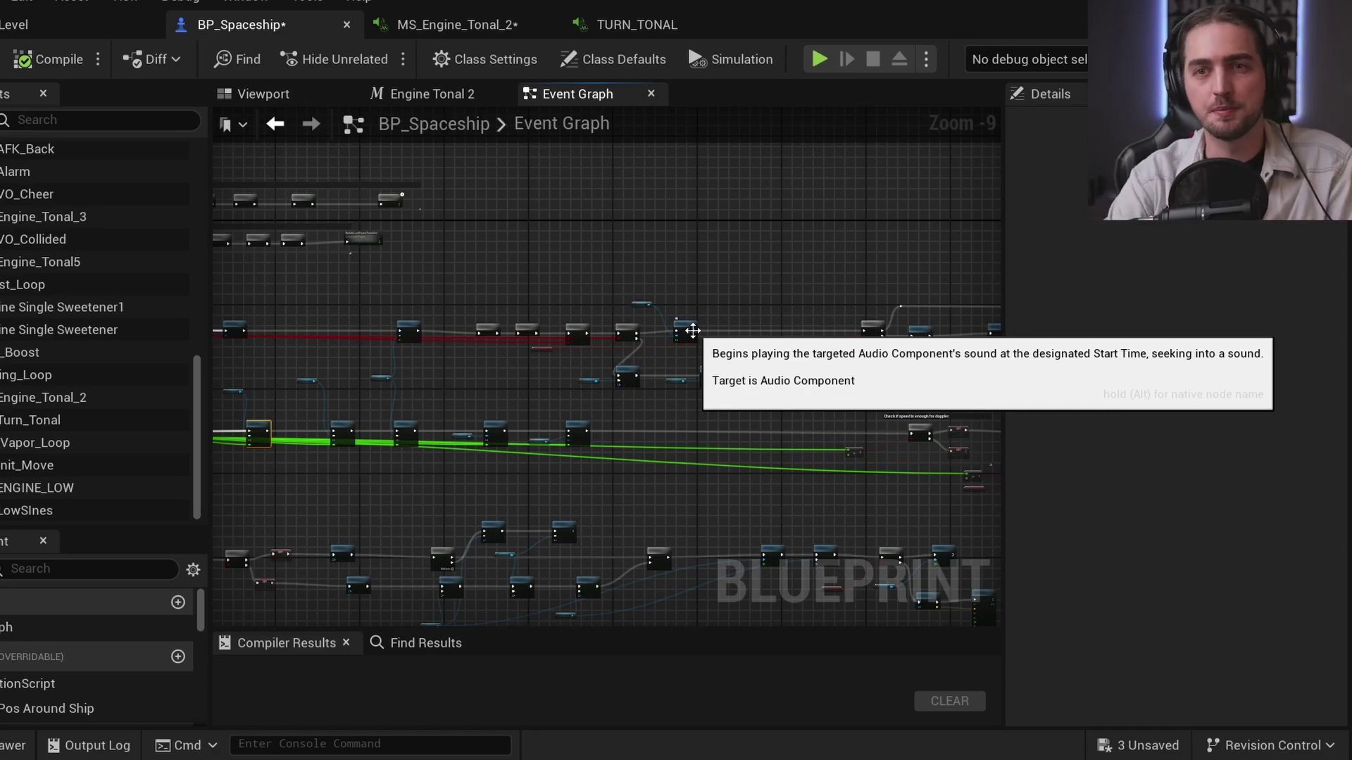
scroll(809, 302, "up", 8)
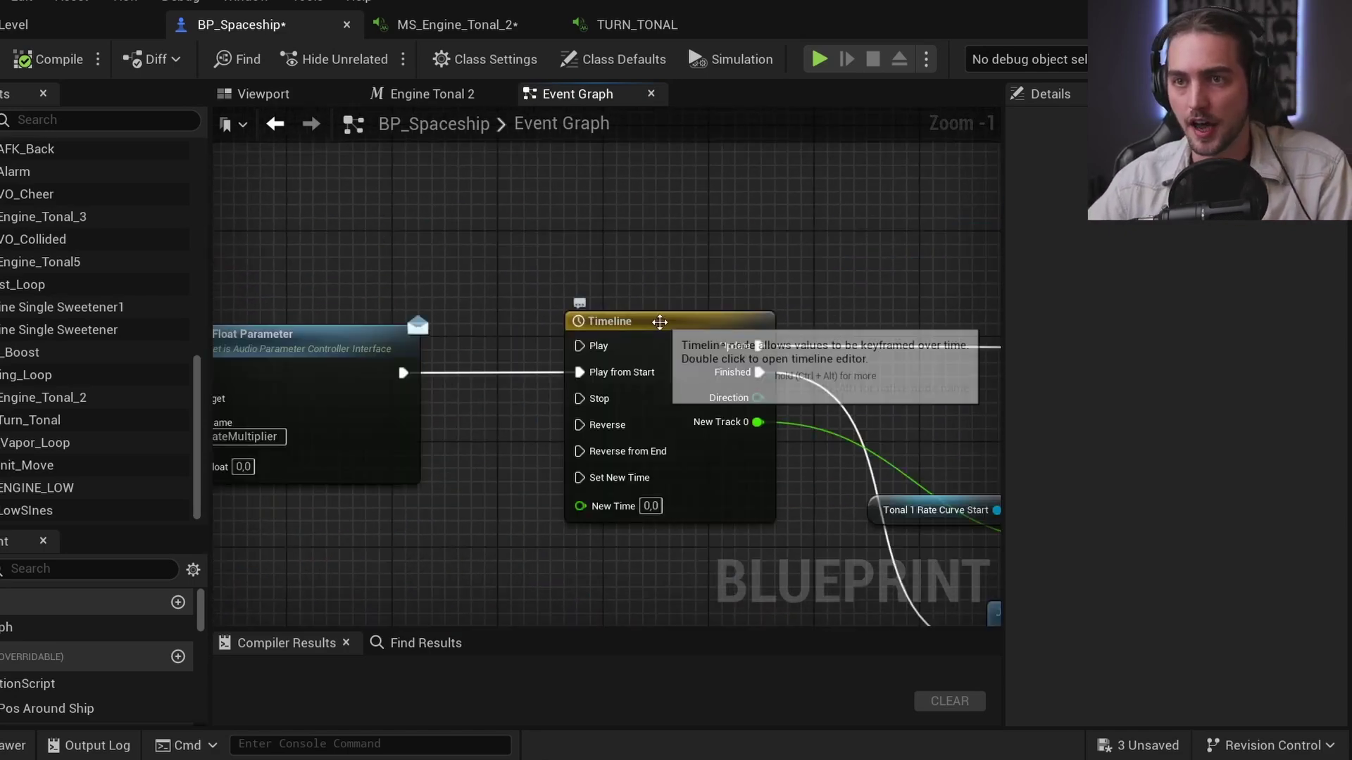
right_click_drag(415, 431, 480, 431)
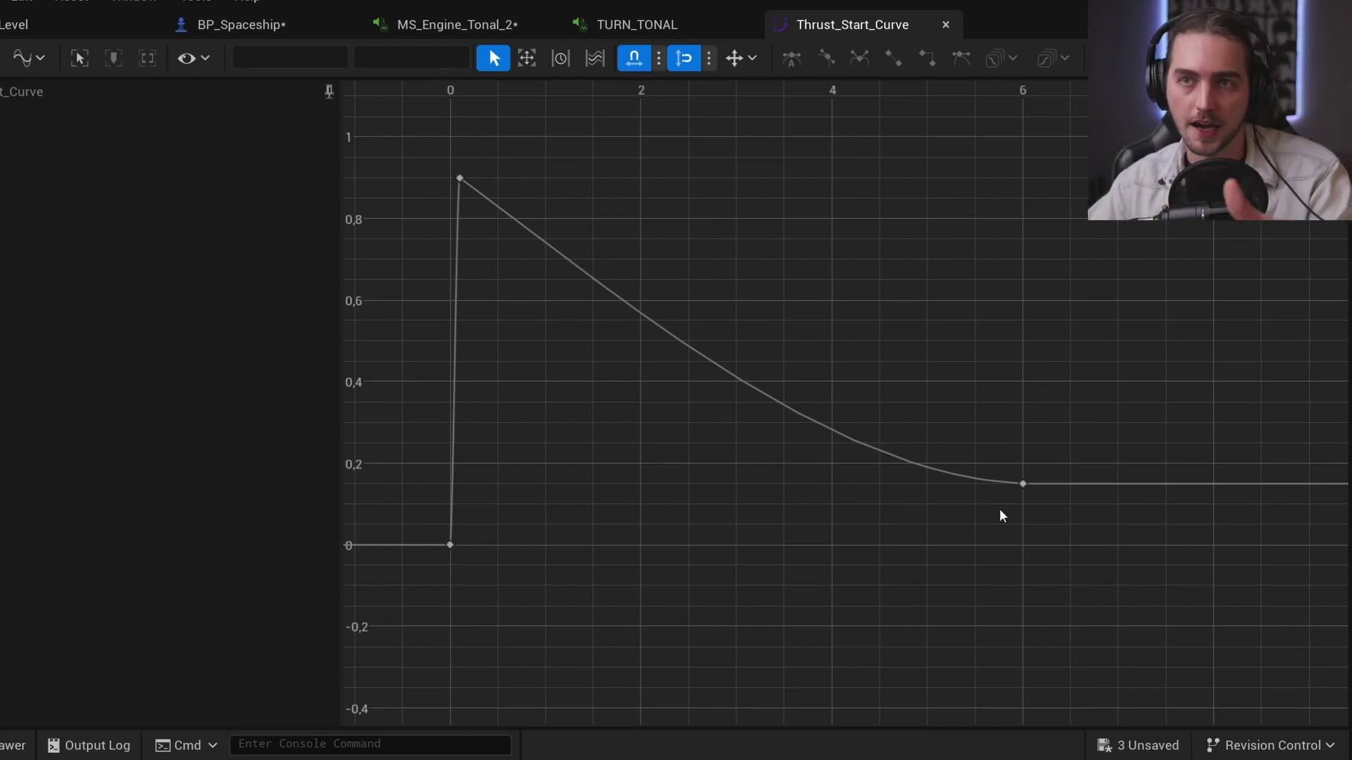
left_click(646, 29)
scroll(464, 361, "down", 5)
scroll(656, 368, "up", 3)
scroll(577, 360, "down", 3)
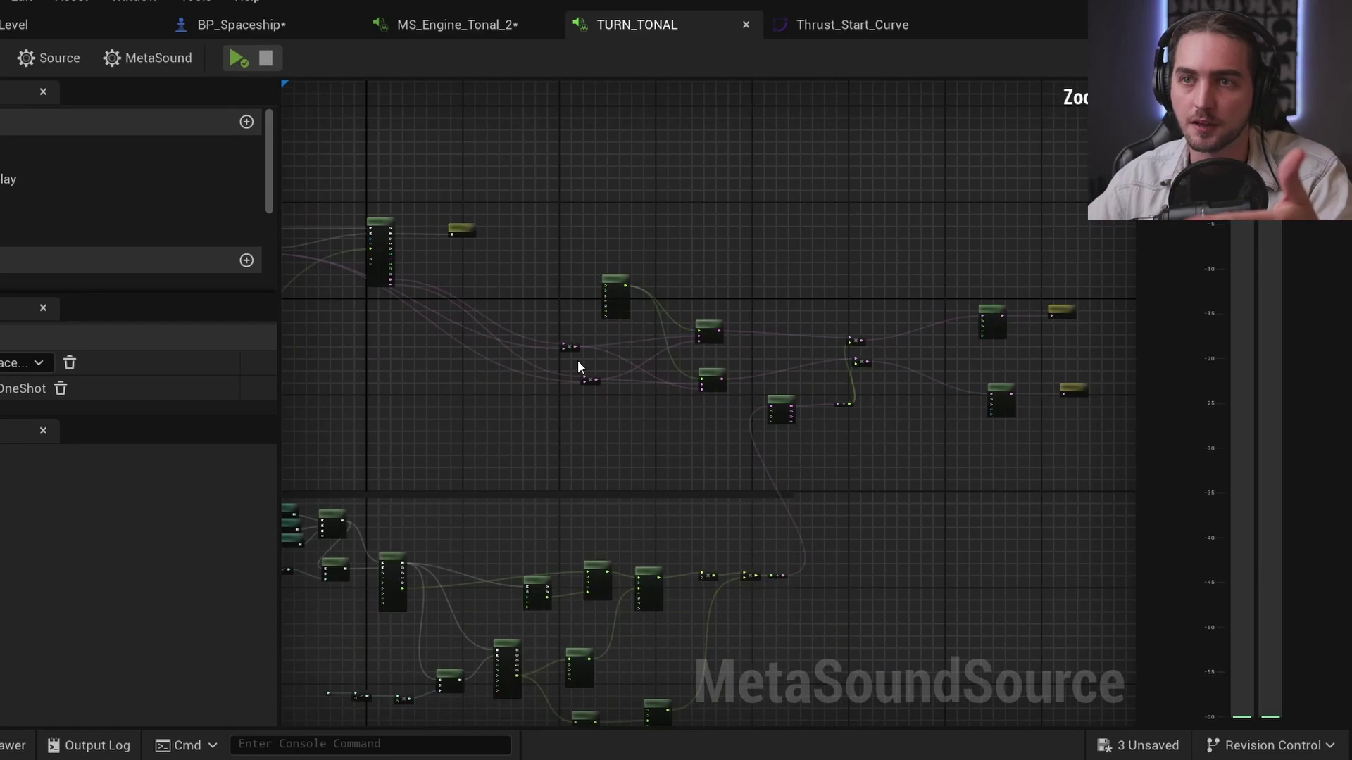
scroll(579, 365, "down", 2)
right_click_drag(638, 348, 775, 319)
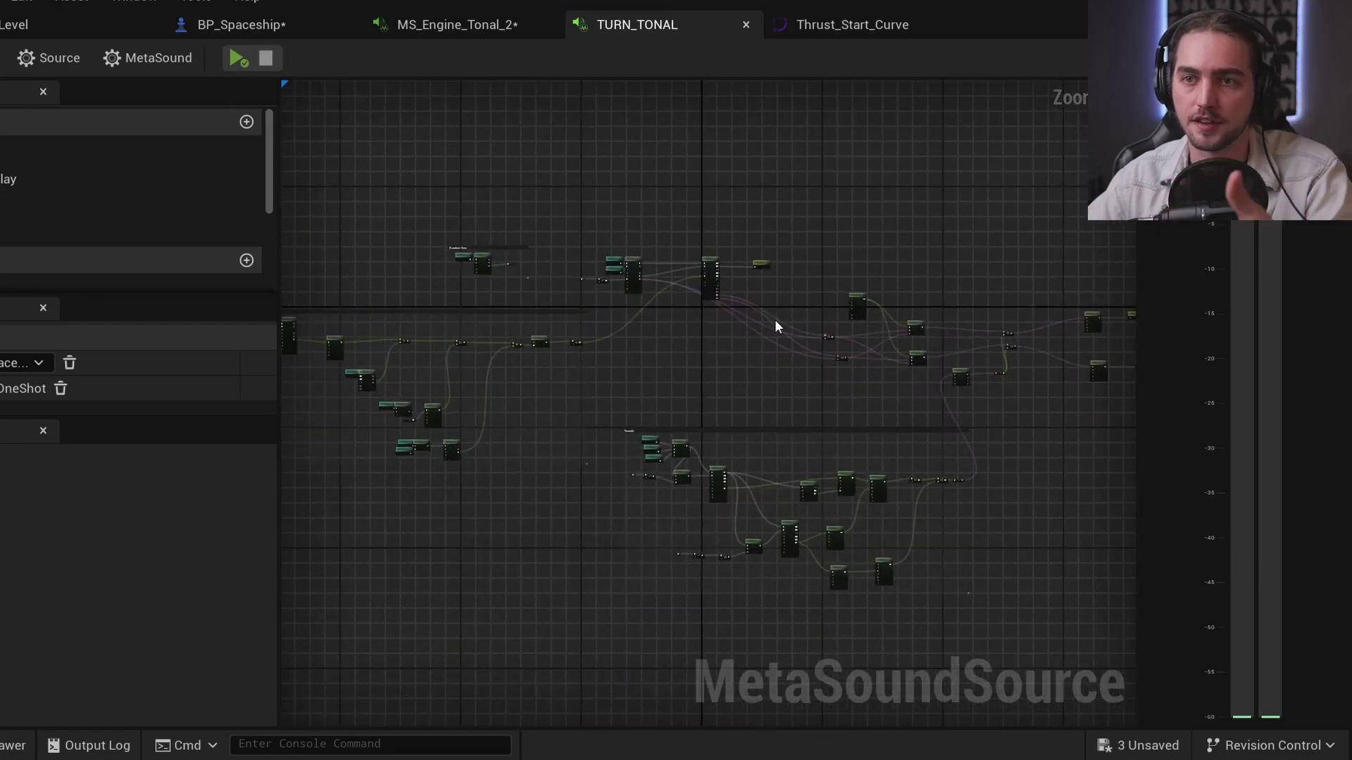
left_click(466, 29)
scroll(410, 344, "up", 4)
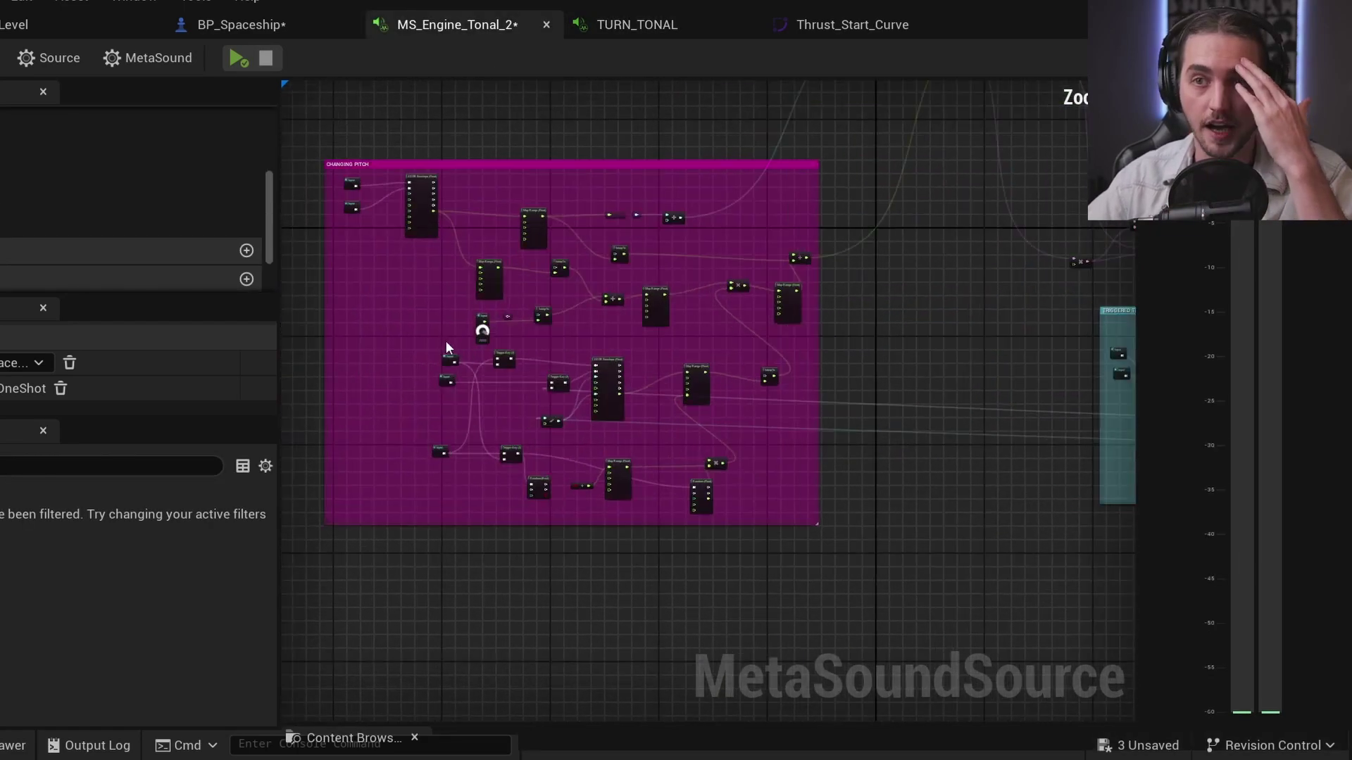
scroll(444, 338, "up", 4)
scroll(416, 326, "down", 4)
right_click_drag(392, 317, 498, 368)
scroll(521, 356, "up", 4)
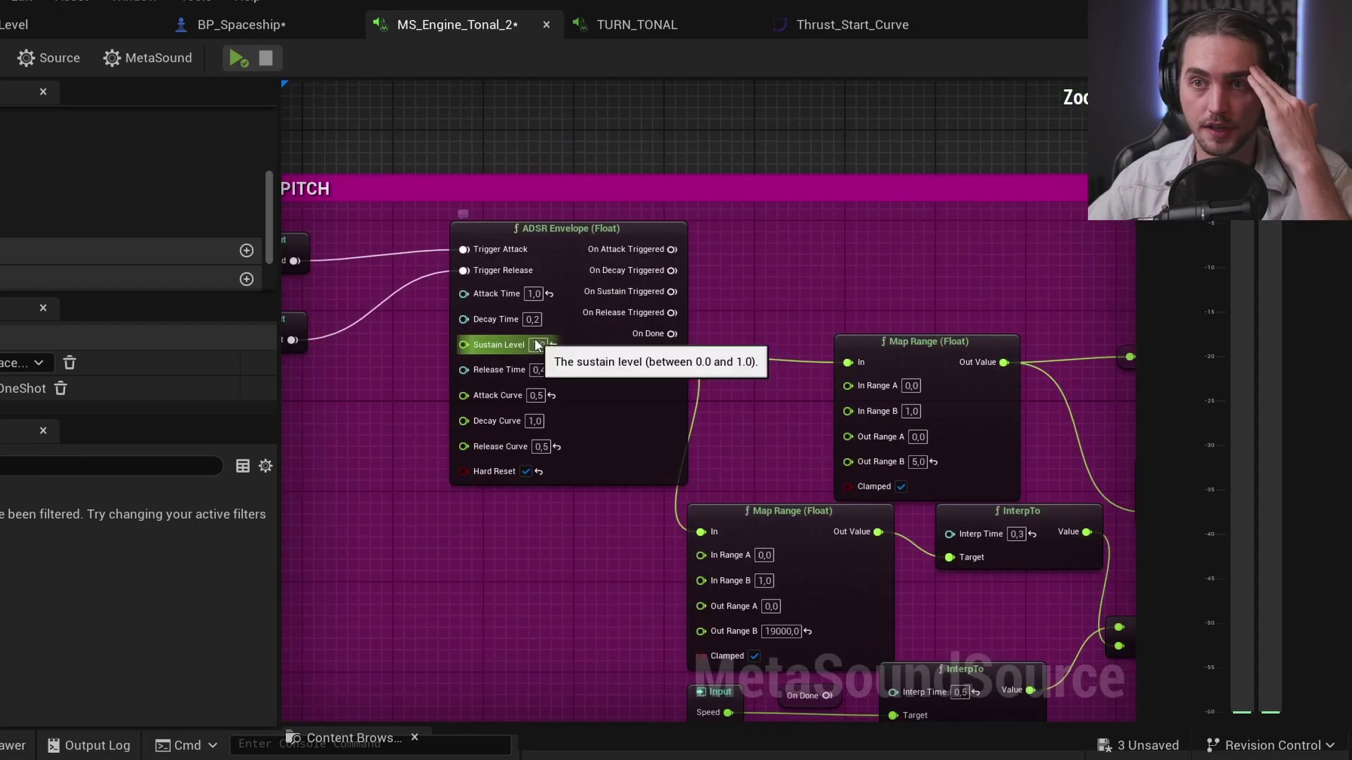
scroll(602, 340, "down", 6)
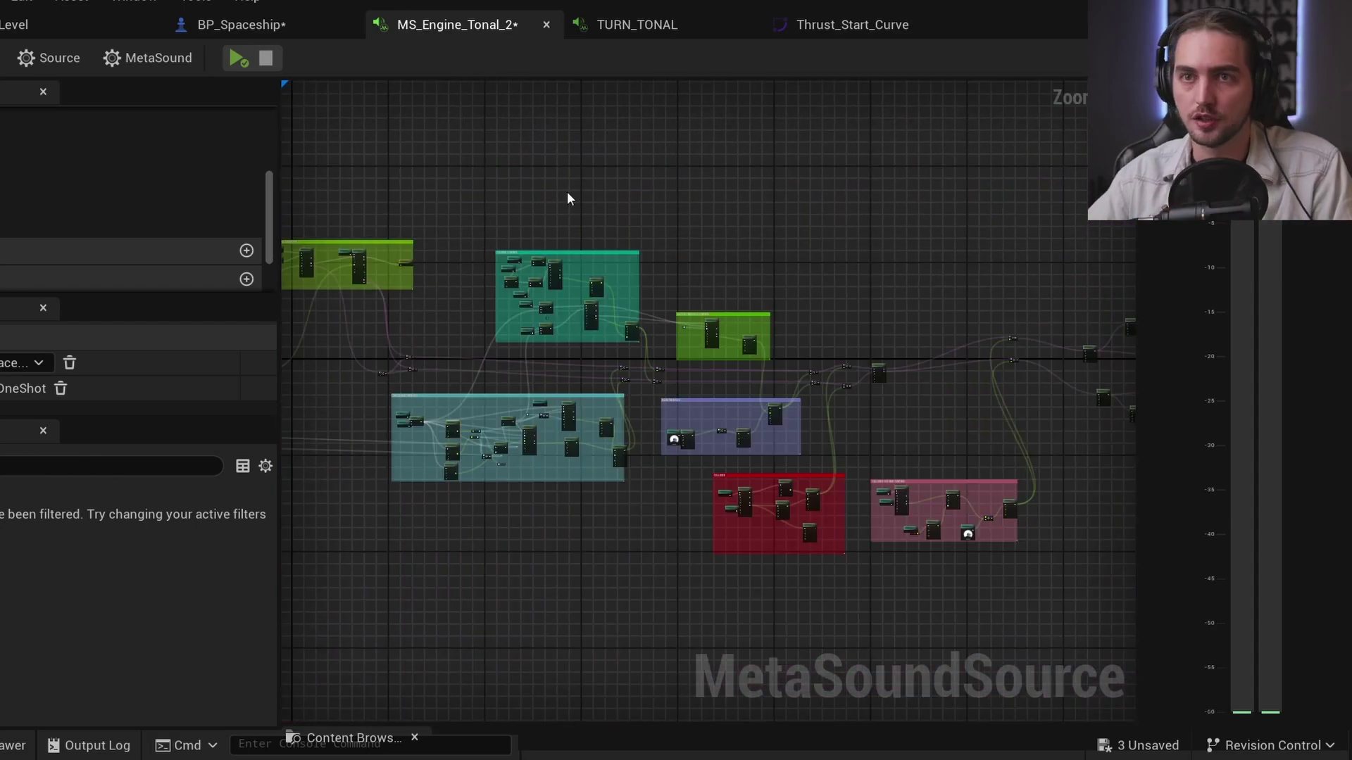
right_click_drag(571, 200, 497, 105)
scroll(467, 341, "up", 5)
right_click_drag(467, 341, 474, 299)
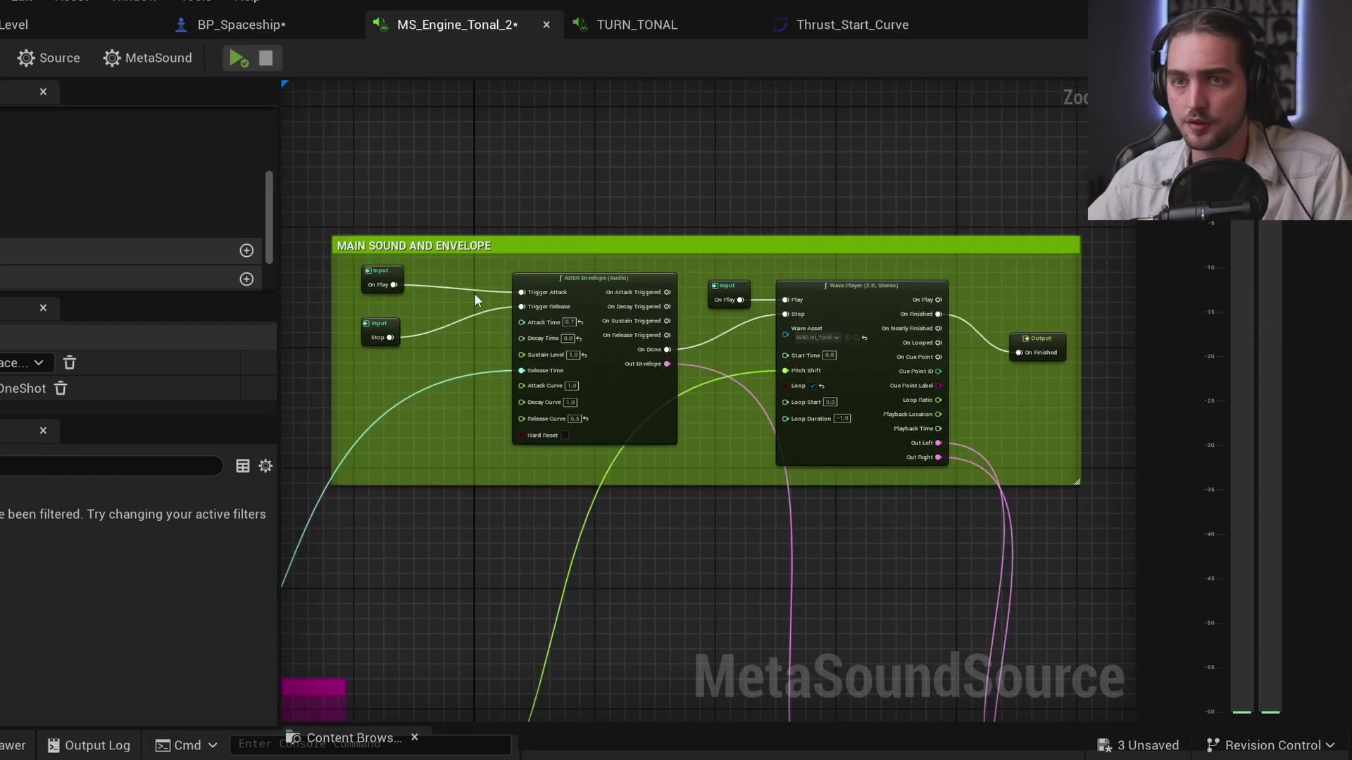
scroll(539, 400, "down", 3)
right_click_drag(528, 496, 353, 166)
scroll(353, 167, "up", 3)
scroll(474, 253, "down", 1)
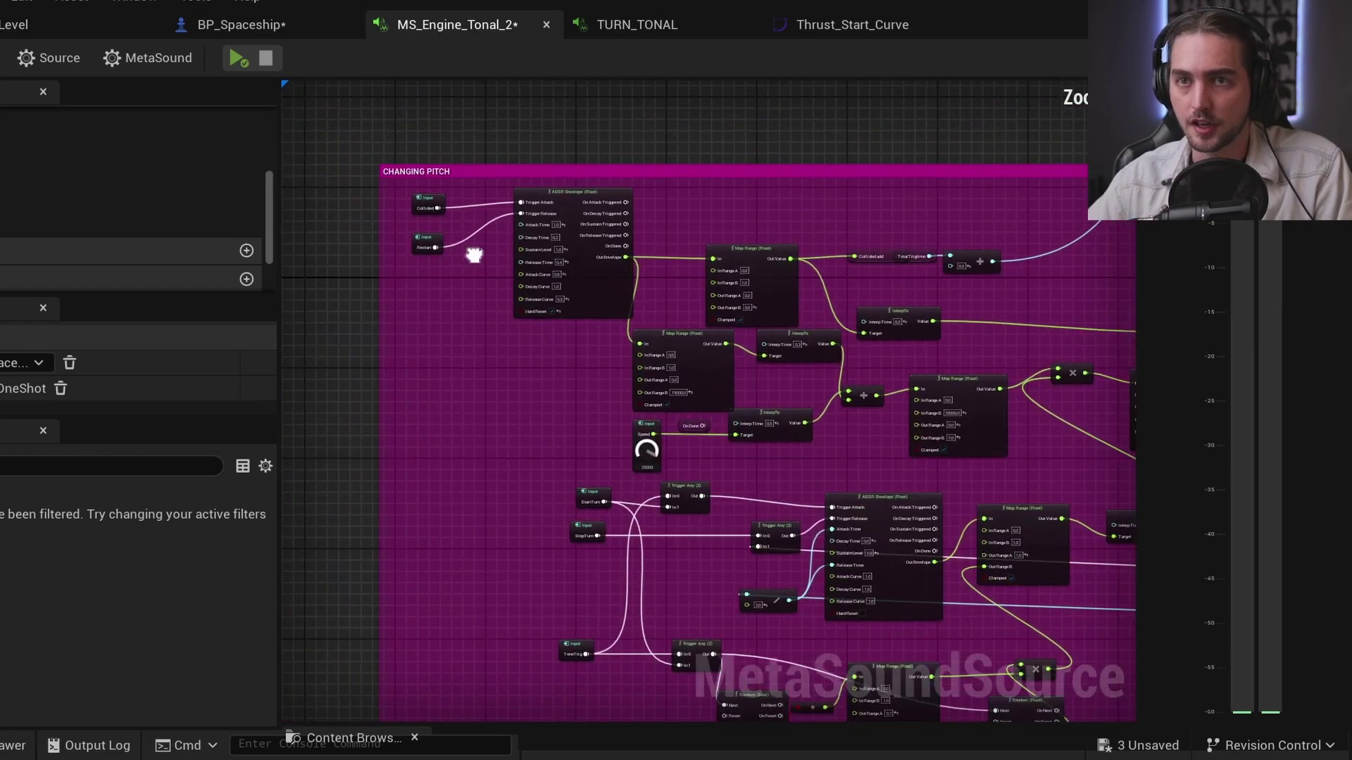
right_click_drag(474, 254, 497, 222)
scroll(497, 222, "down", 5)
scroll(991, 403, "up", 3)
right_click_drag(991, 403, 772, 409)
scroll(768, 411, "up", 2)
scroll(493, 415, "up", 4)
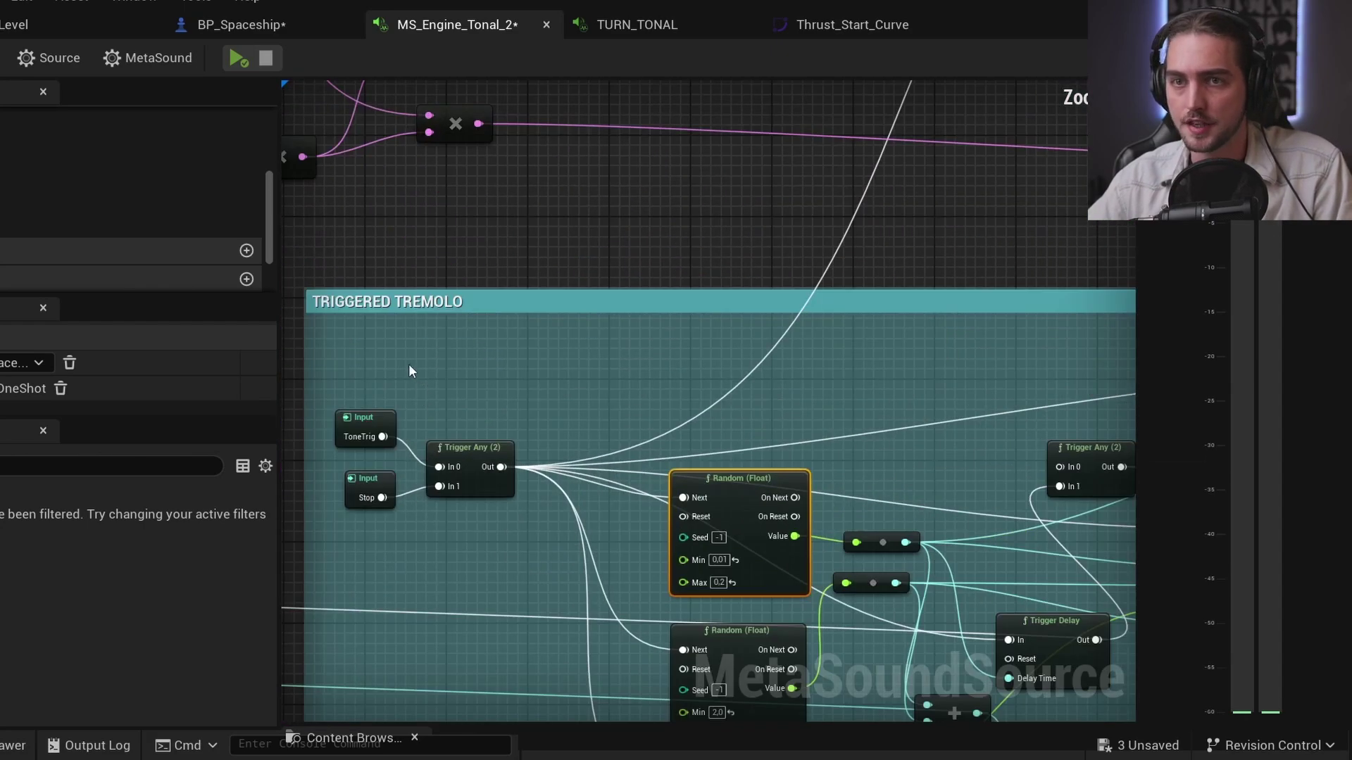
scroll(850, 445, "down", 4)
scroll(456, 428, "up", 6)
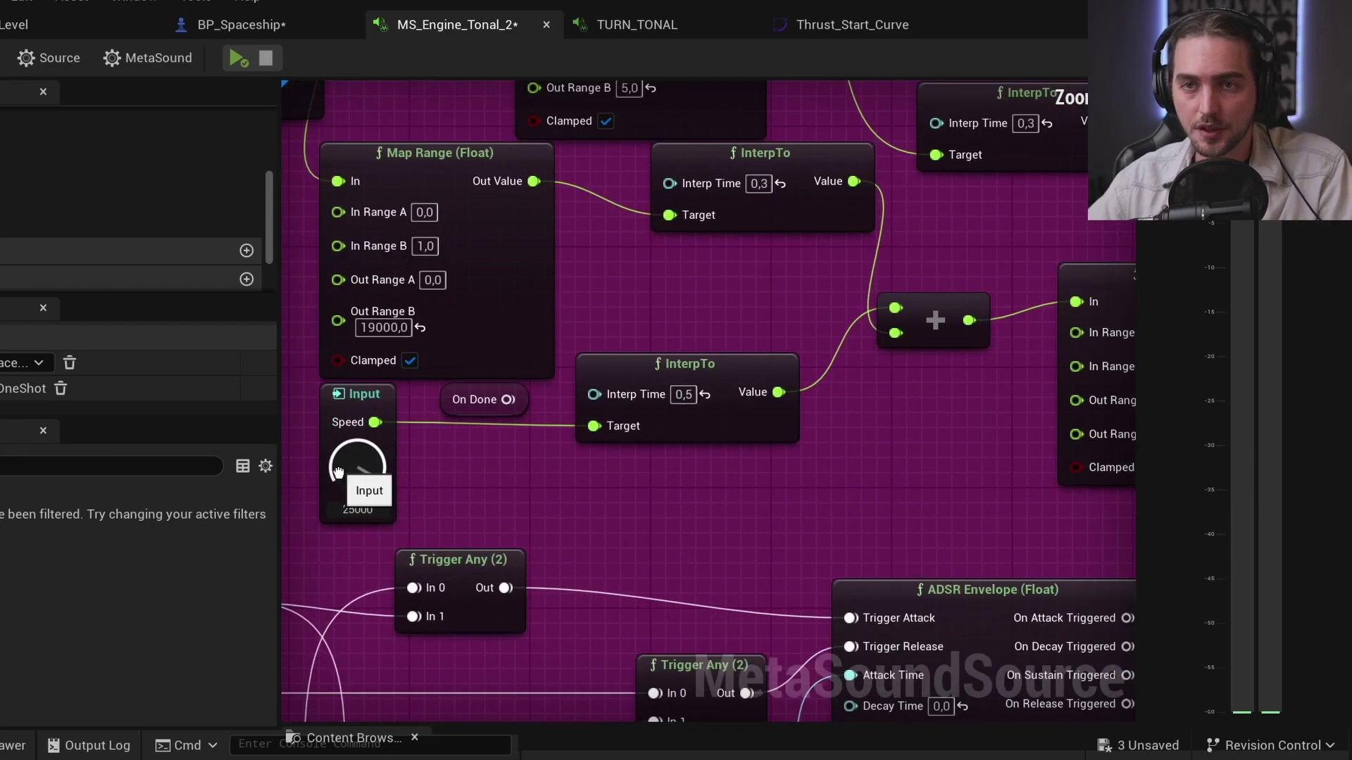
right_click_drag(364, 520, 791, 331)
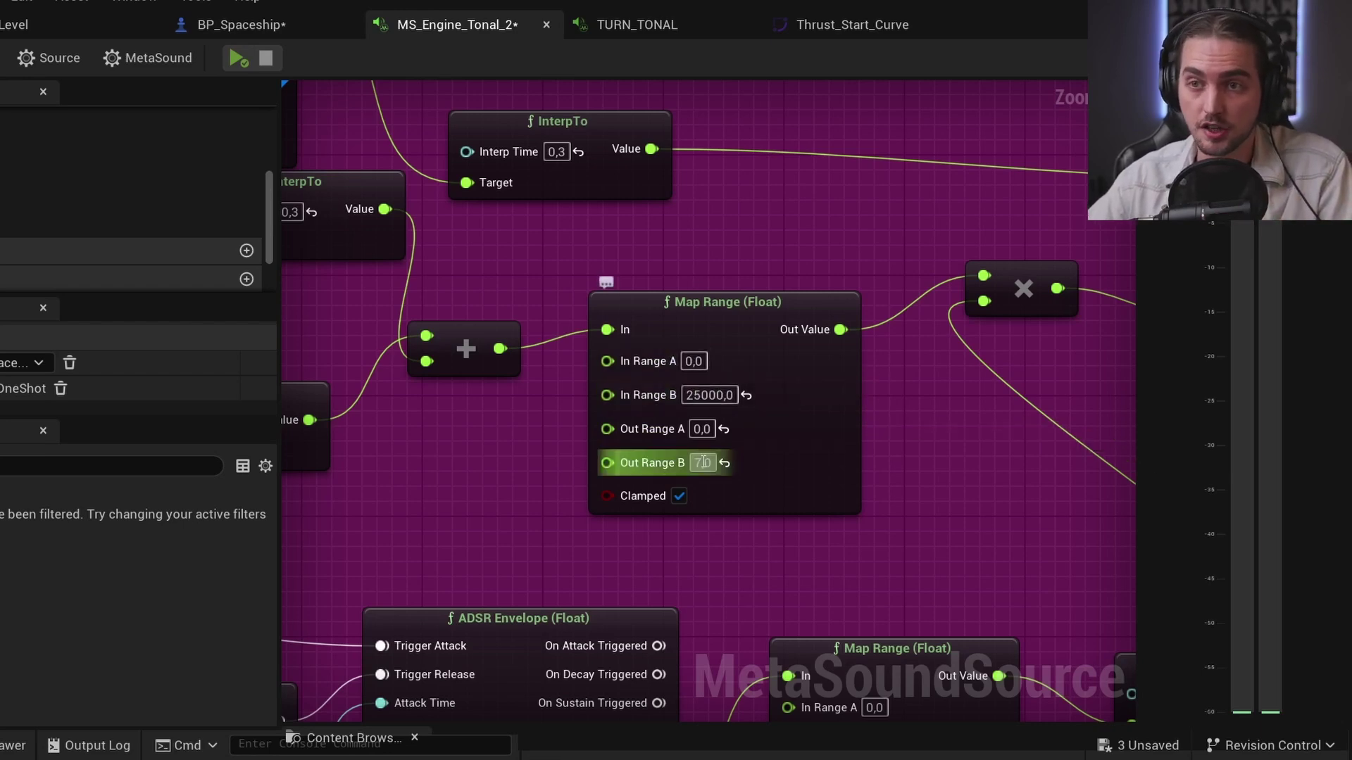
right_click_drag(718, 462, 652, 420)
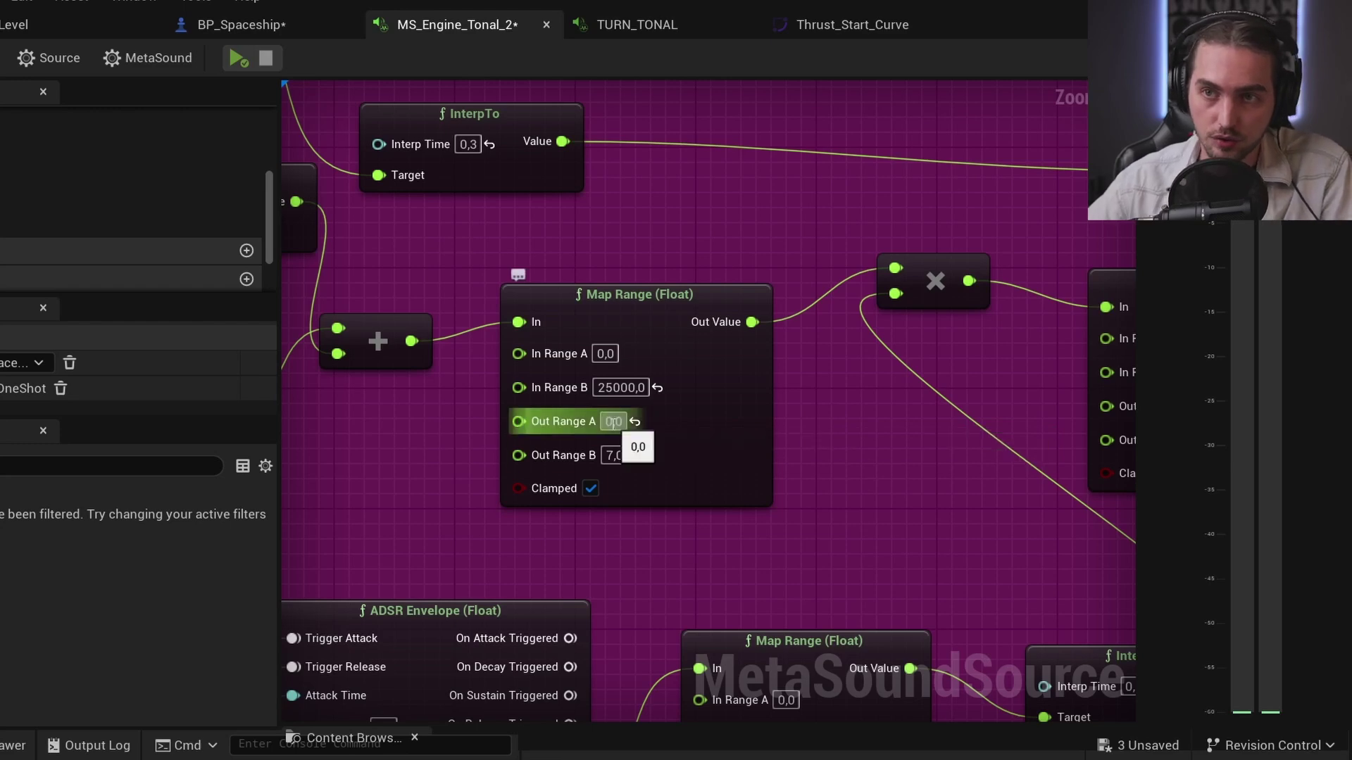
scroll(730, 450, "down", 3)
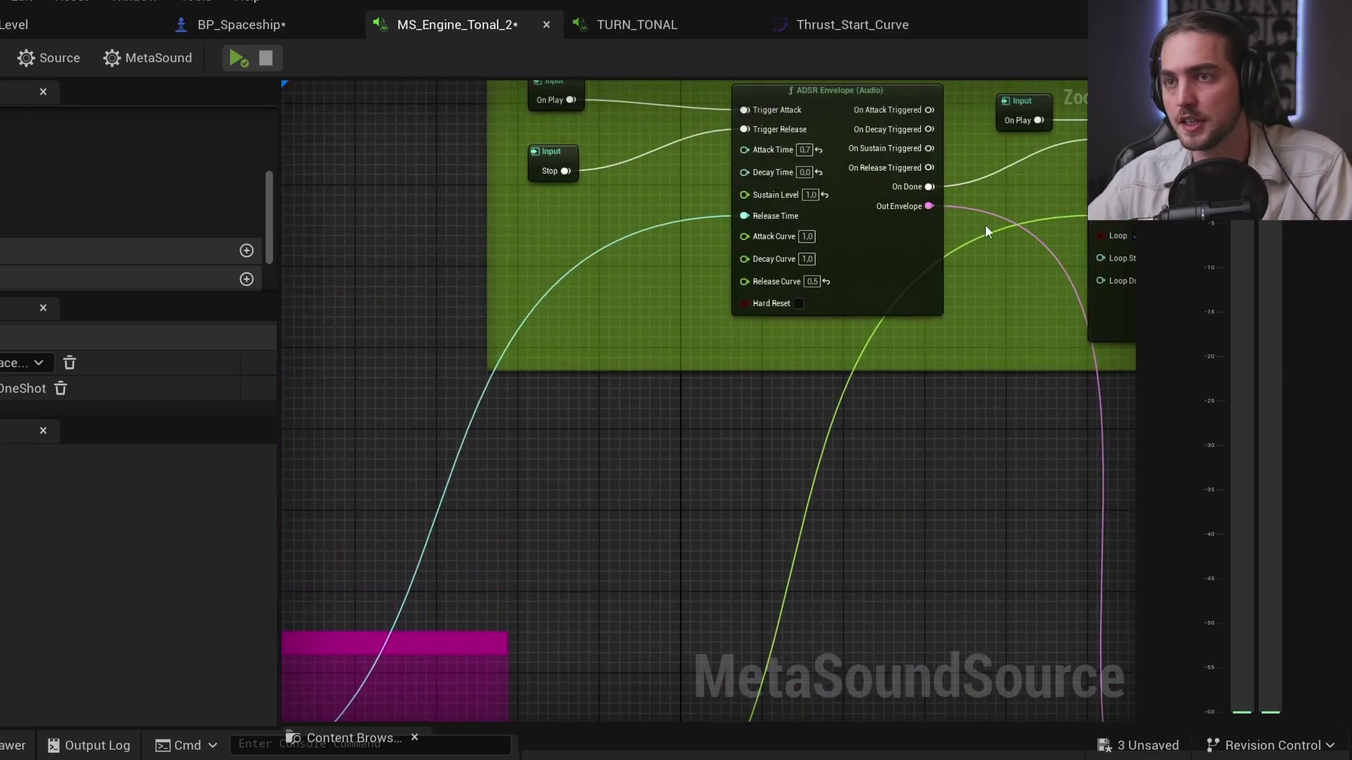
scroll(986, 231, "down", 3)
scroll(719, 514, "up", 3)
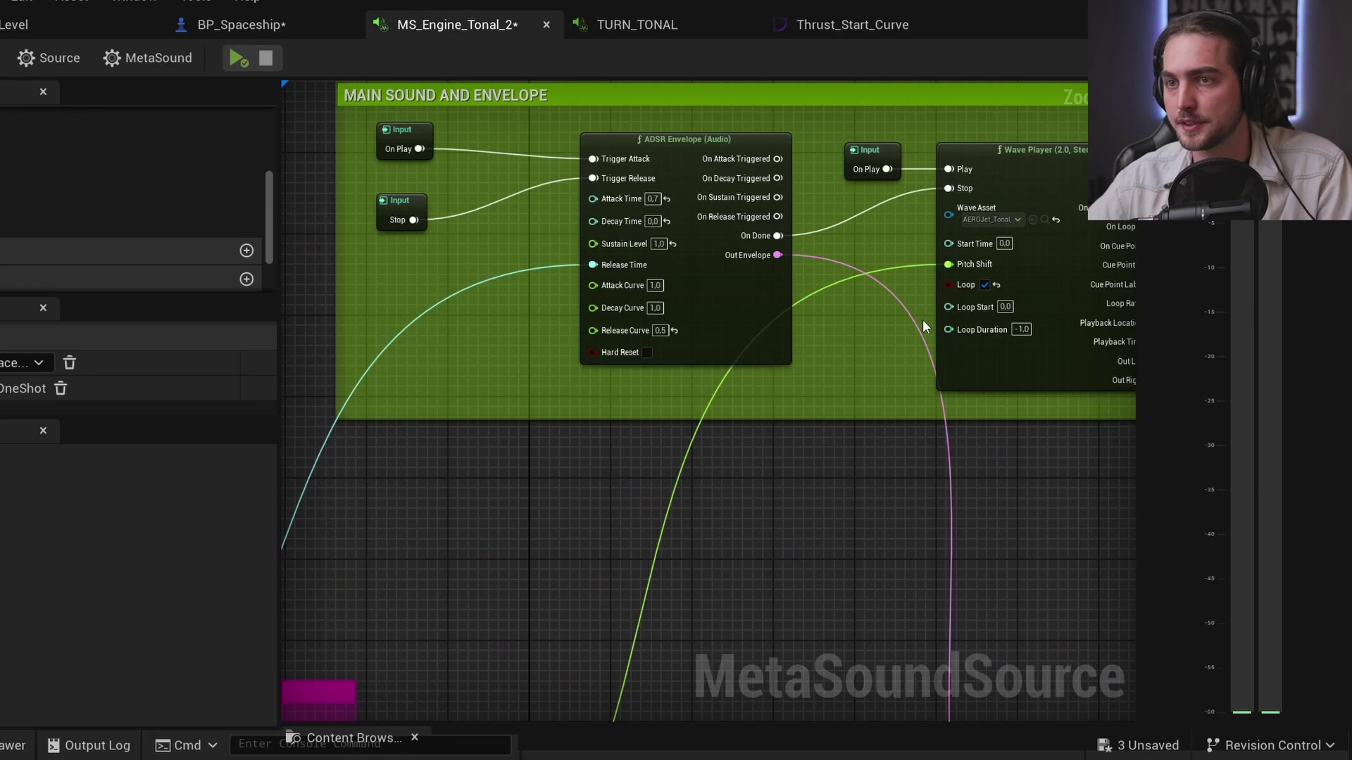
scroll(637, 496, "down", 5)
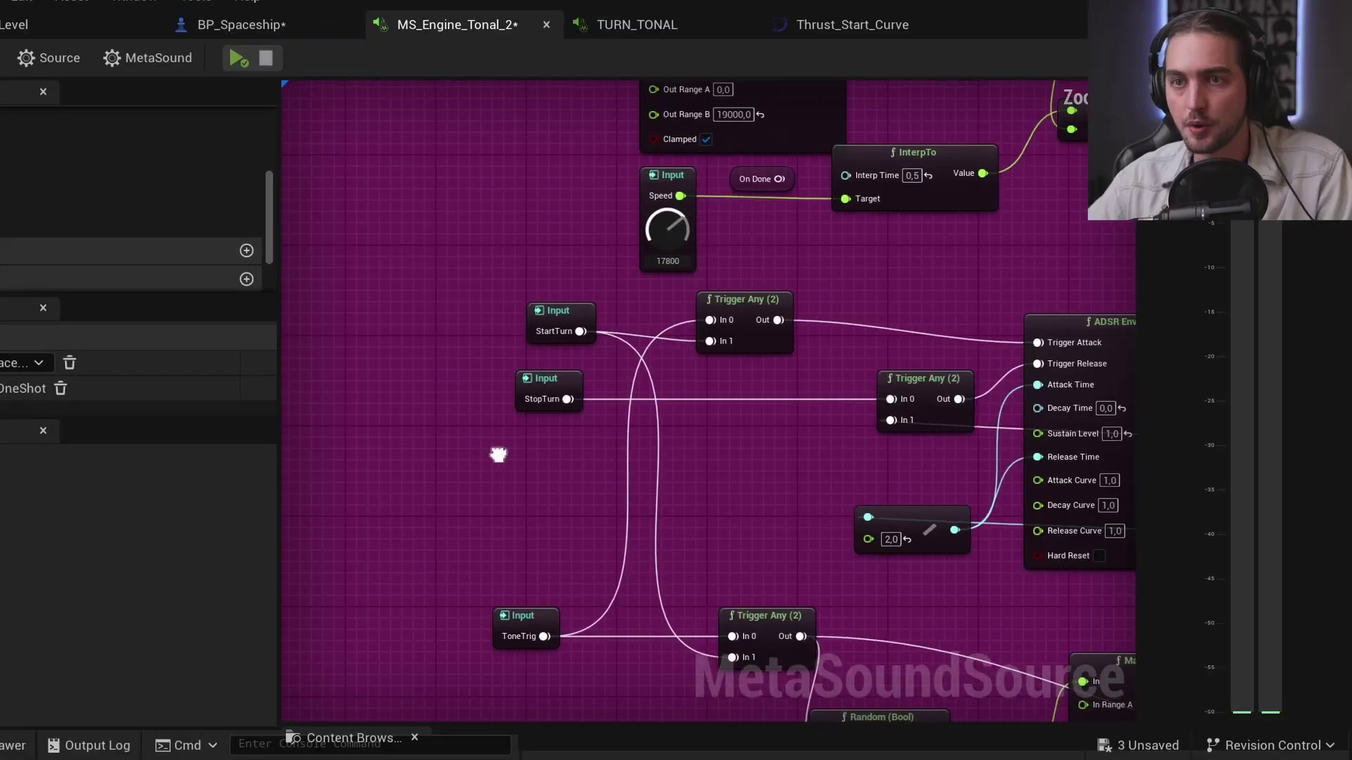
Nudge the ToneTrig Input node and bring the ADSR Envelope and Map Range nodes into view.
right_click_drag(498, 453, 508, 313)
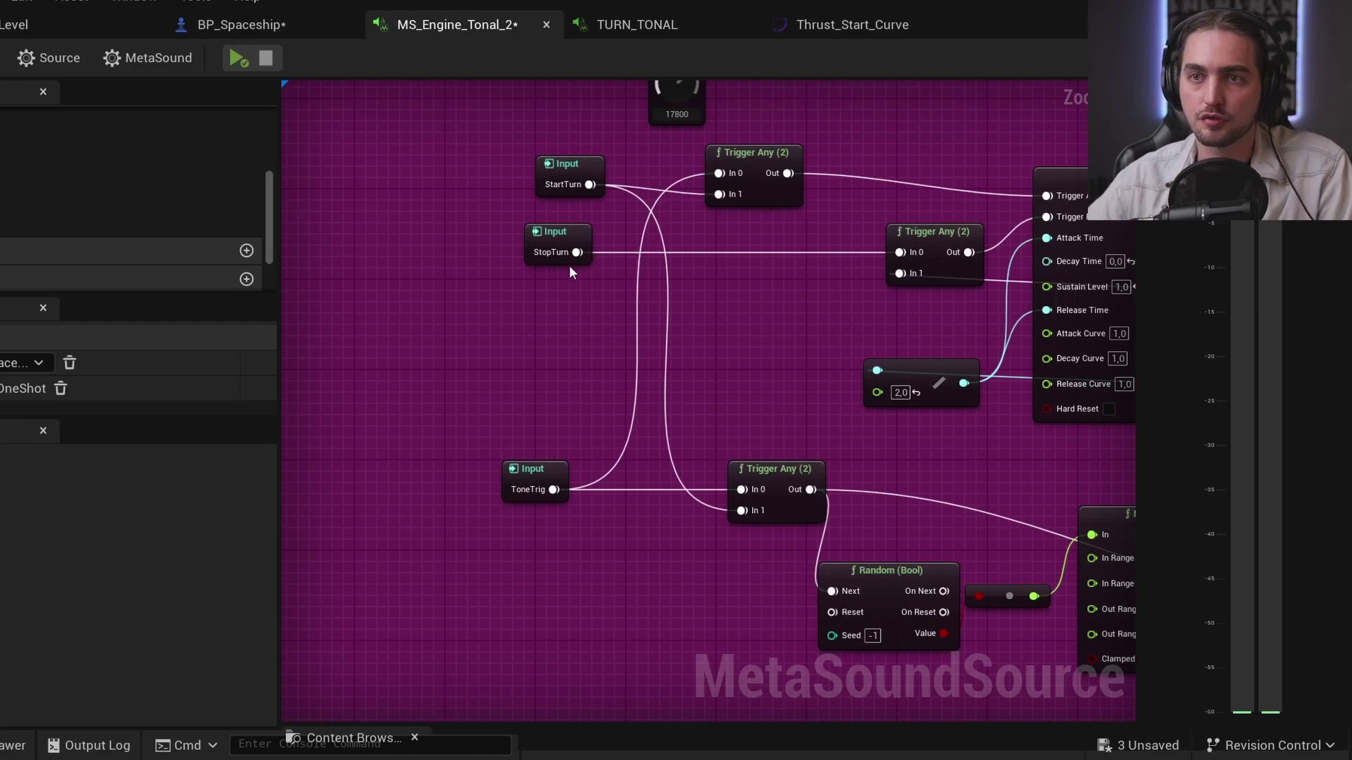
mouse_move(533, 468)
left_mouse_down()
mouse_move(511, 461)
mouse_move(521, 466)
left_mouse_up()
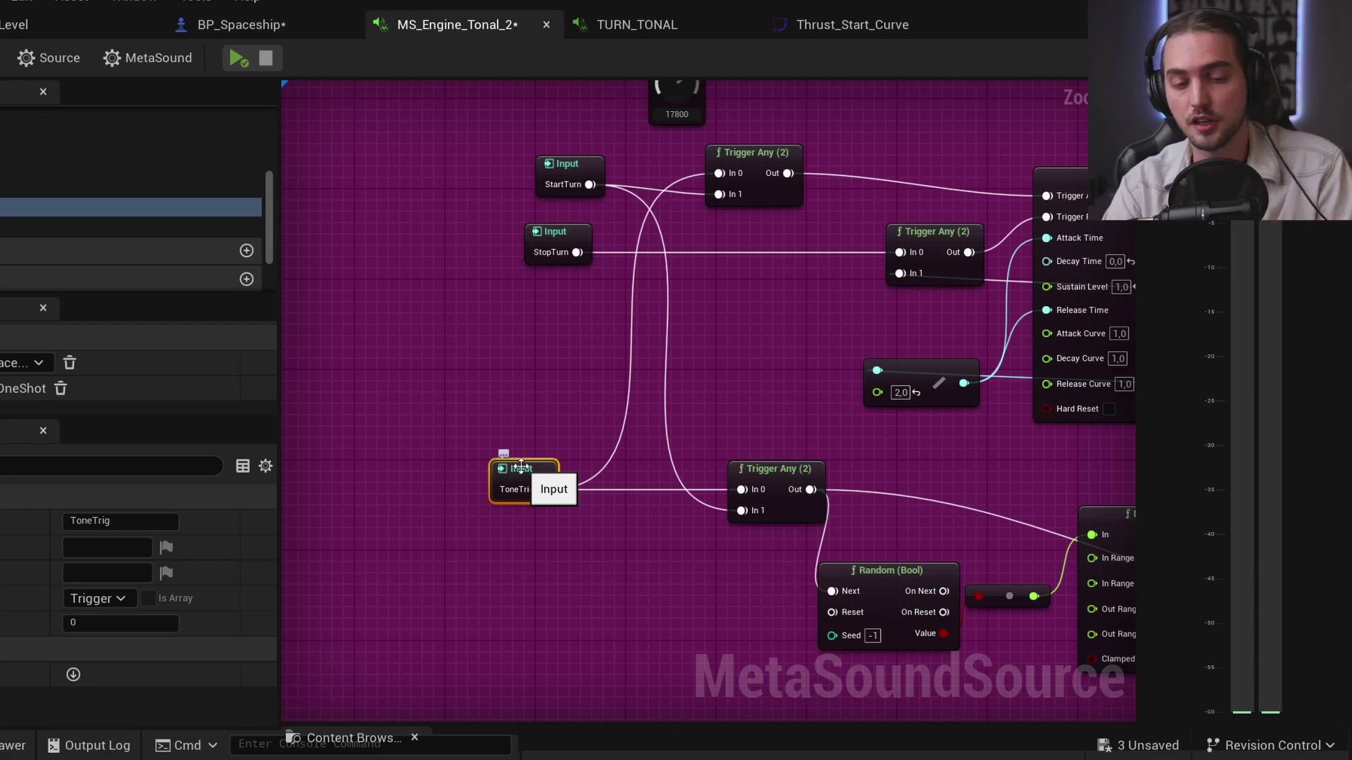
right_click_drag(521, 466, 433, 492)
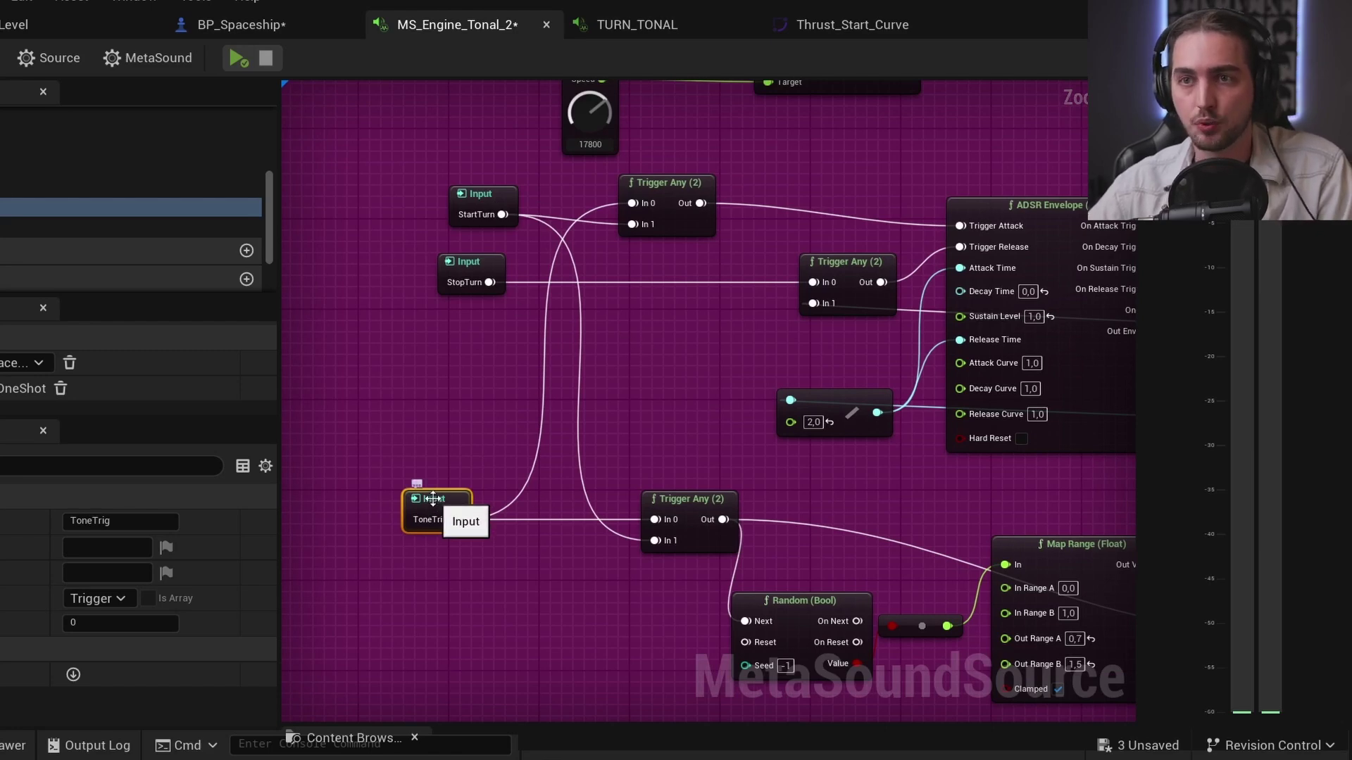
right_click_drag(984, 440, 633, 393)
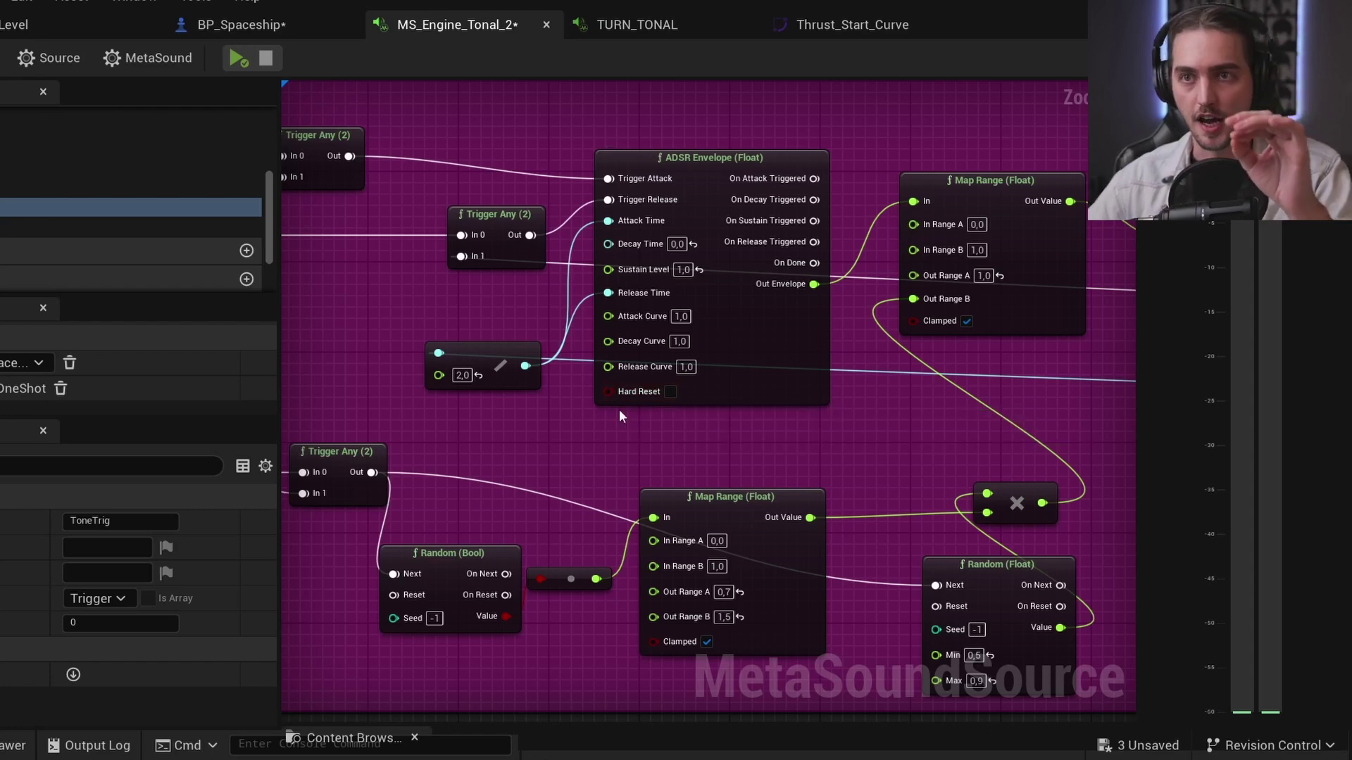
right_click_drag(619, 408, 634, 304)
Inspect the Random (Bool), InterpTo and multiply nodes in the pitch chain.
left_click(483, 458)
right_click_drag(583, 528, 413, 541)
right_click_drag(627, 403, 453, 724)
left_click(883, 425)
right_click_drag(883, 425, 521, 351)
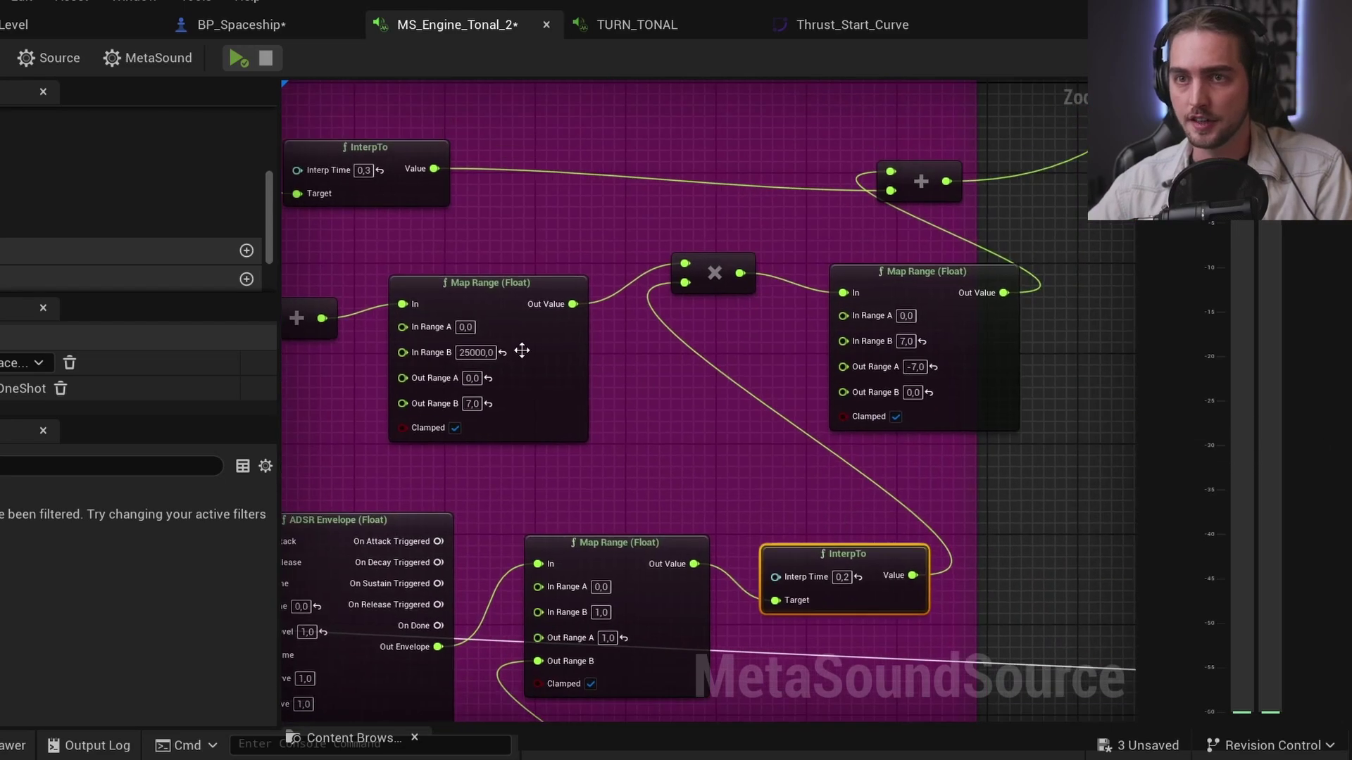
left_click_drag(704, 277, 697, 293)
Check the second Map Range node, then fire ToneTrig while MS_Engine_Tonal_2 previews.
right_click_drag(697, 293, 330, 470)
right_click_drag(1099, 422, 815, 403)
scroll(815, 403, "up", 2)
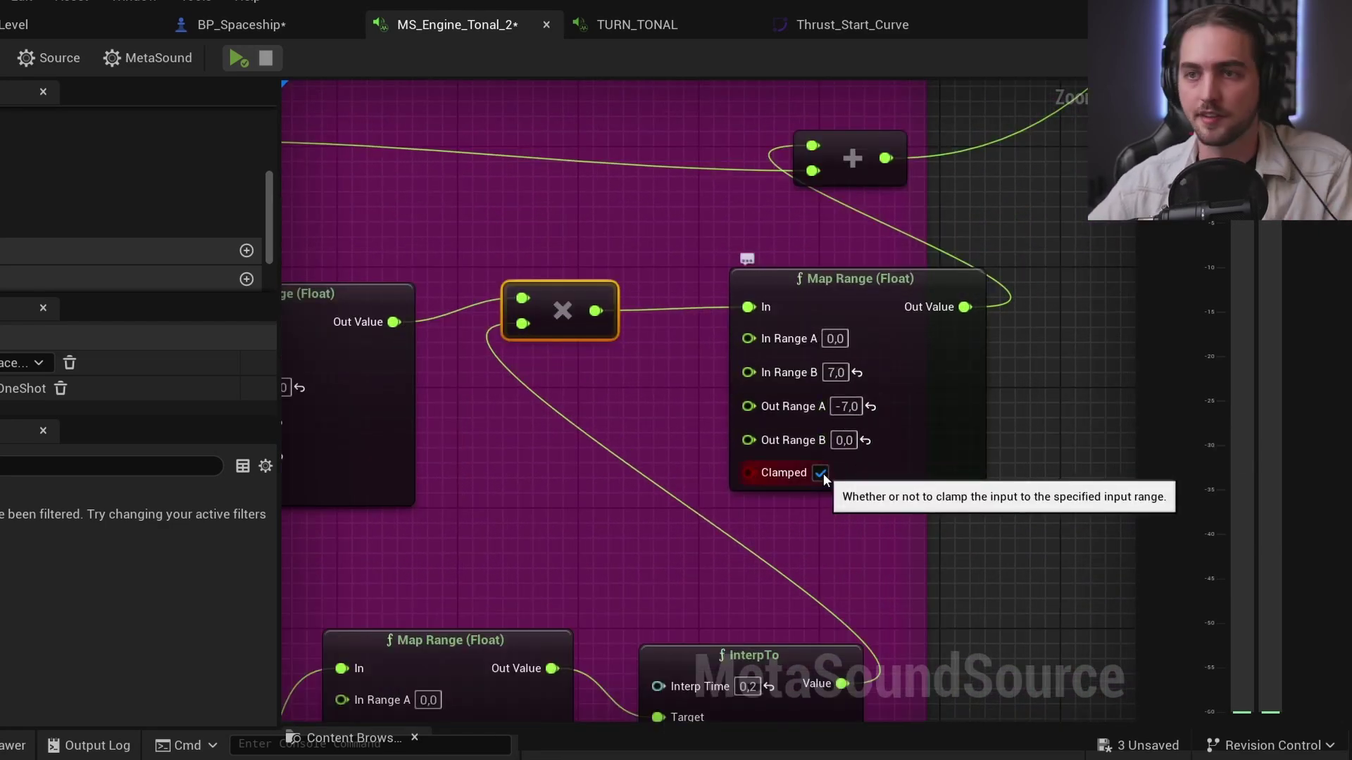
scroll(823, 473, "down", 2)
scroll(824, 475, "down", 5)
scroll(718, 446, "up", 5)
scroll(733, 474, "down", 2)
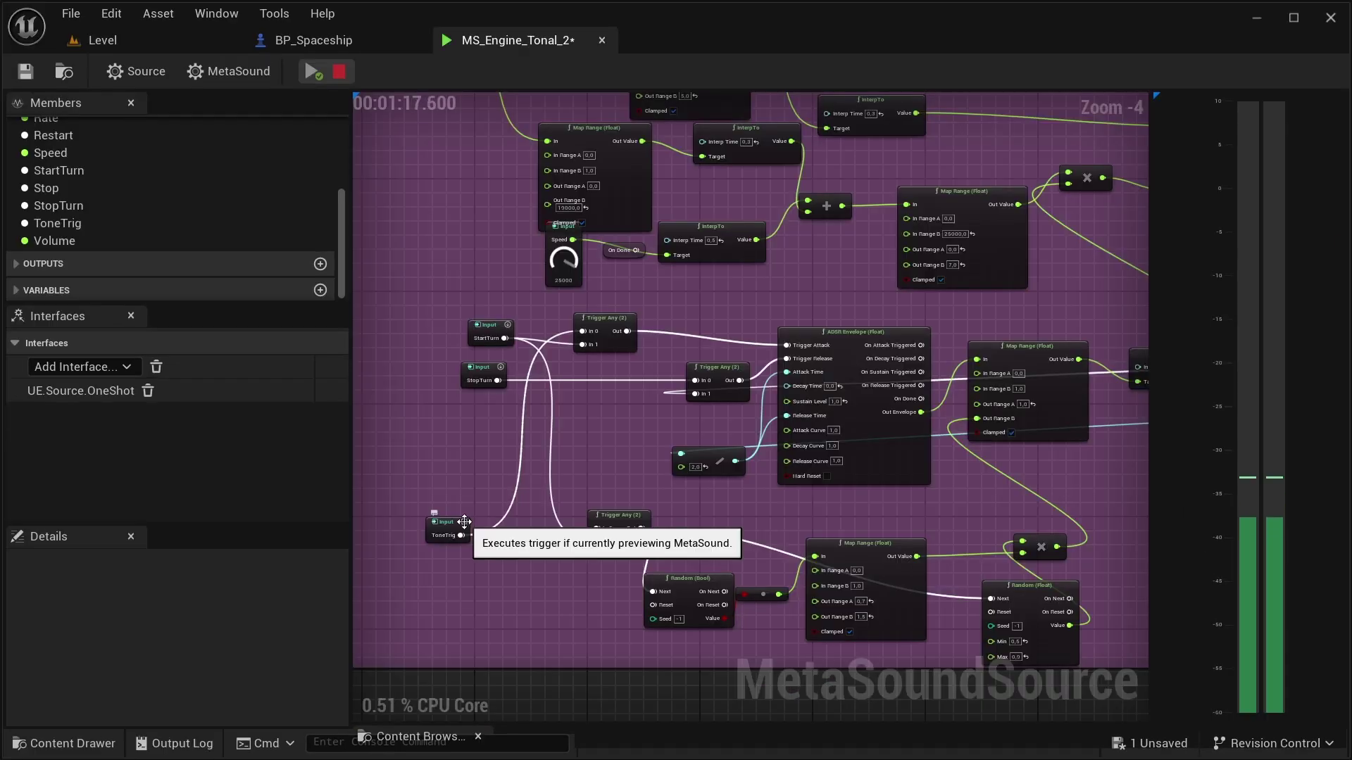
left_click(464, 521)
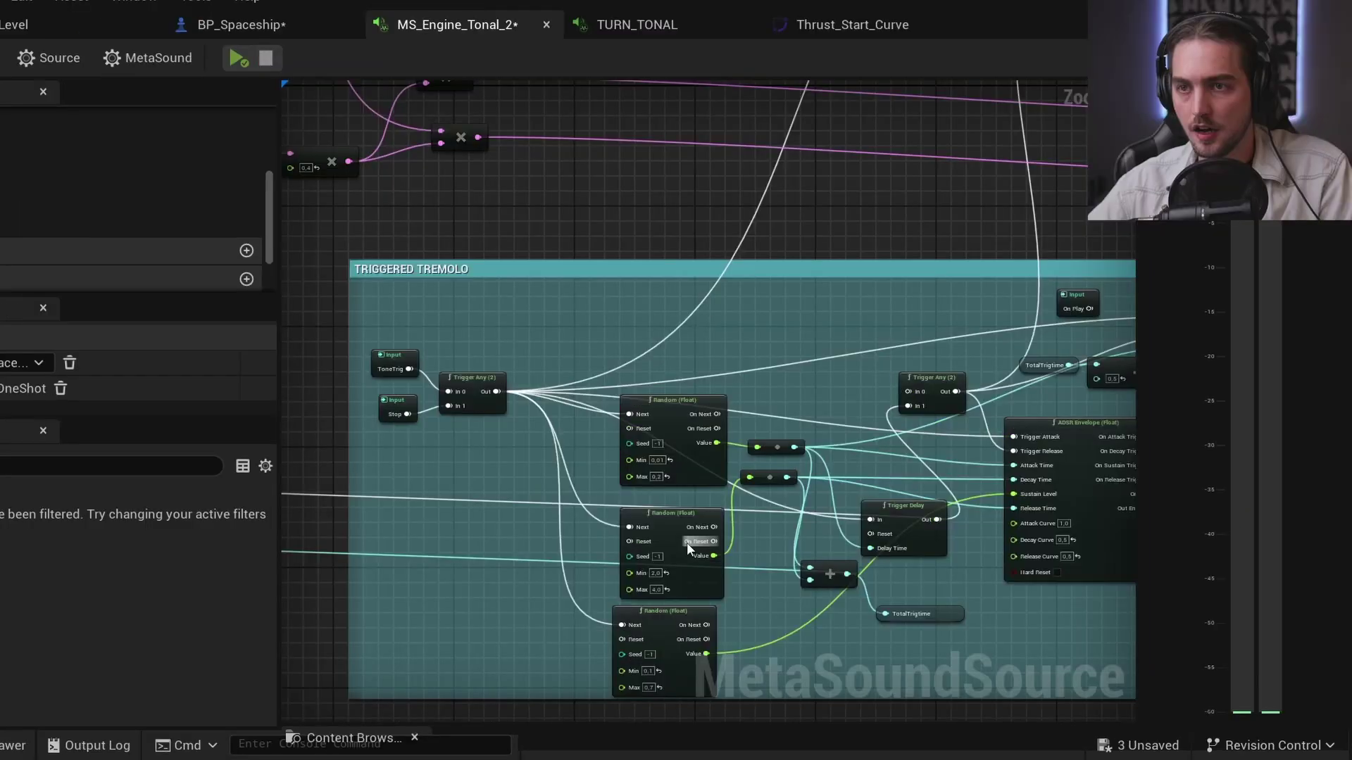
right_click_drag(687, 542, 481, 465)
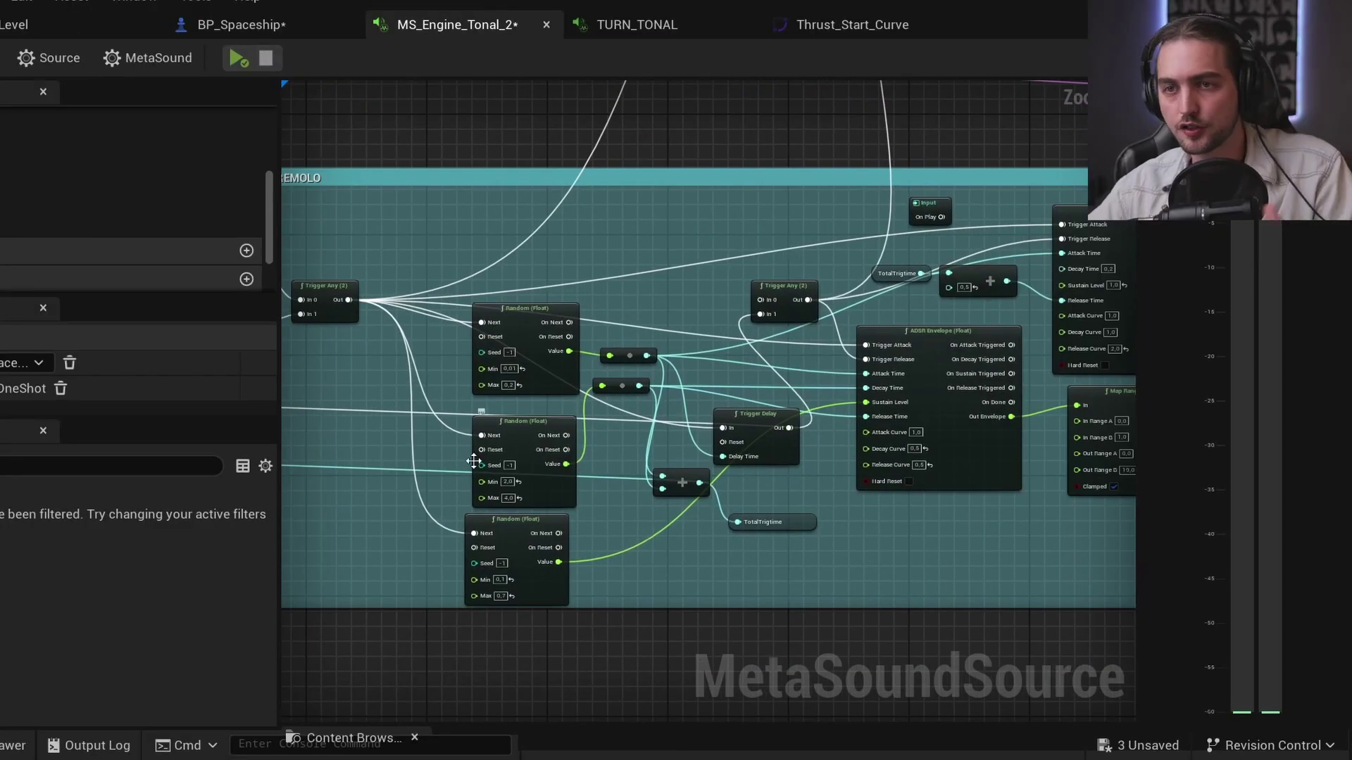
scroll(454, 469, "down", 3)
scroll(461, 302, "up", 5)
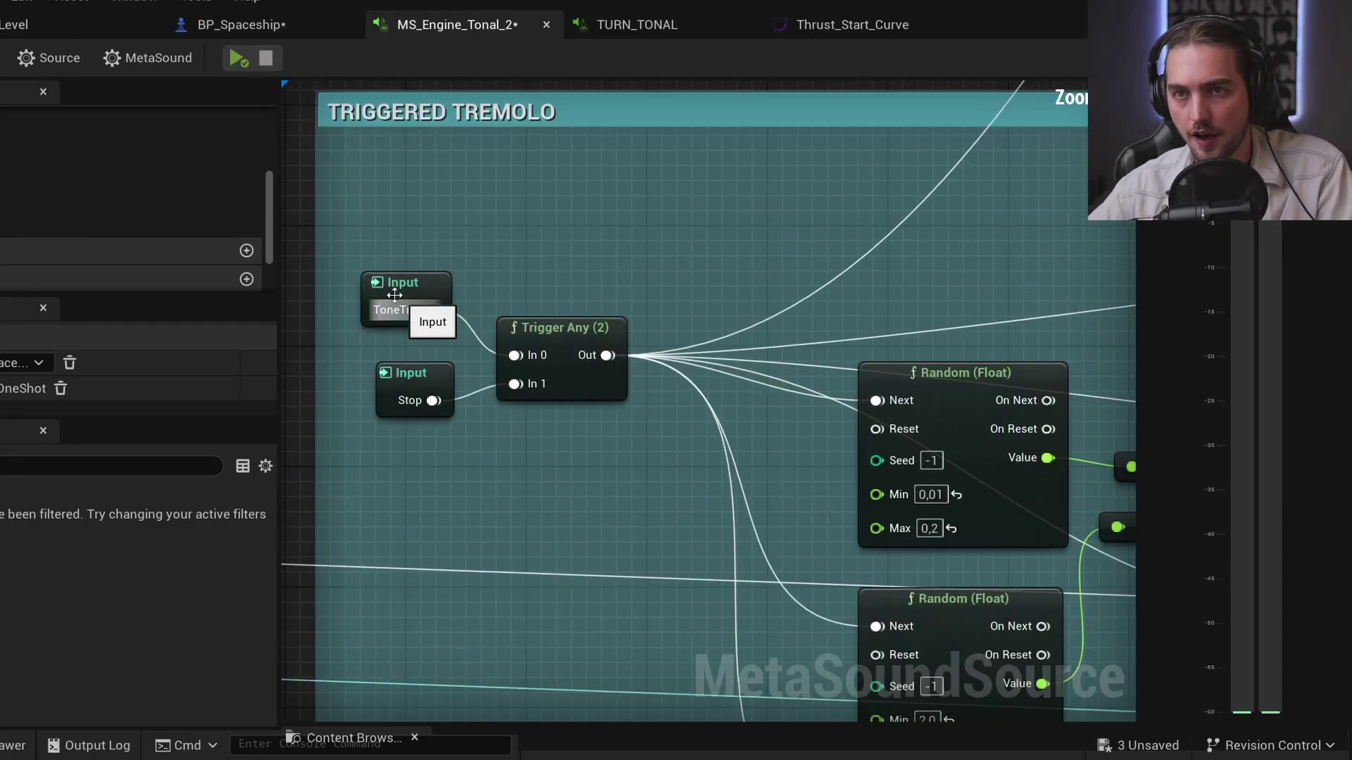
scroll(863, 429, "down", 3)
right_click_drag(881, 305, 601, 305)
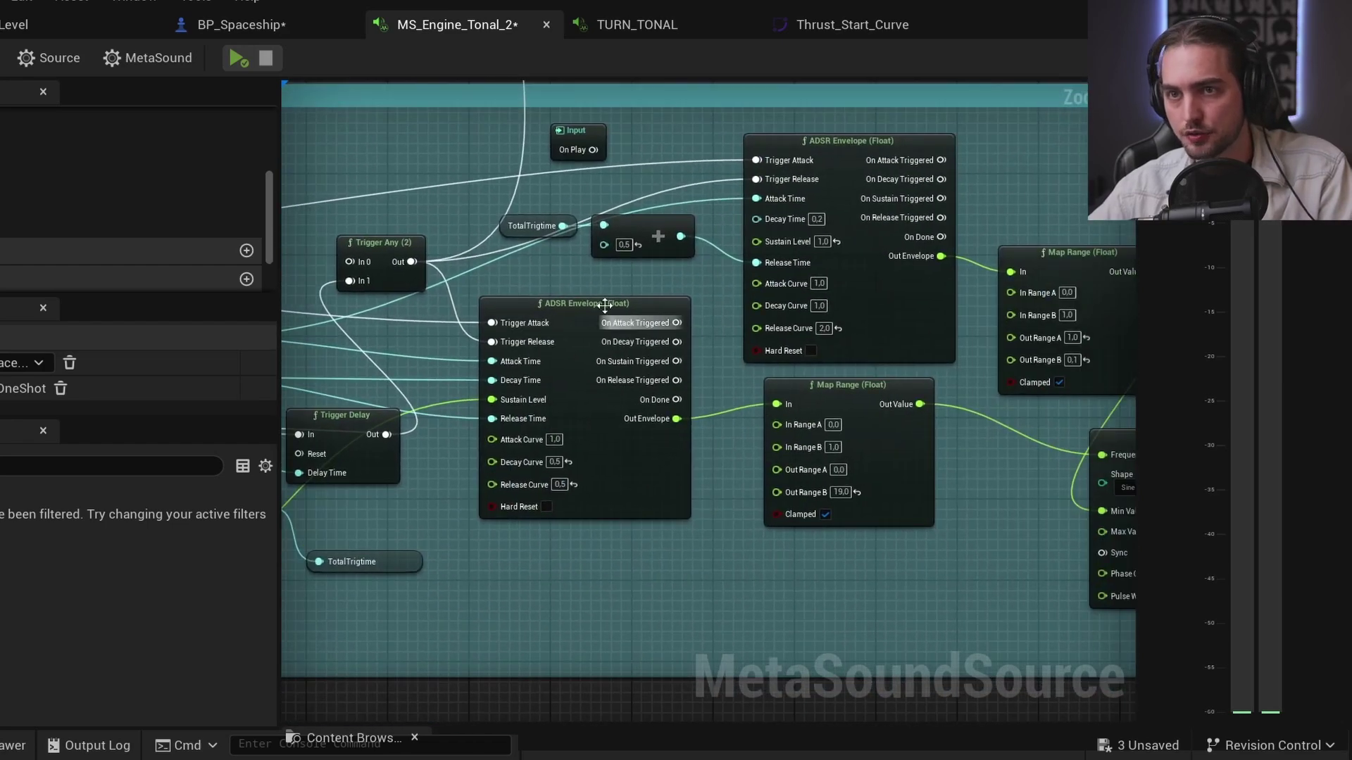
scroll(561, 317, "up", 4)
right_click_drag(595, 504, 599, 483)
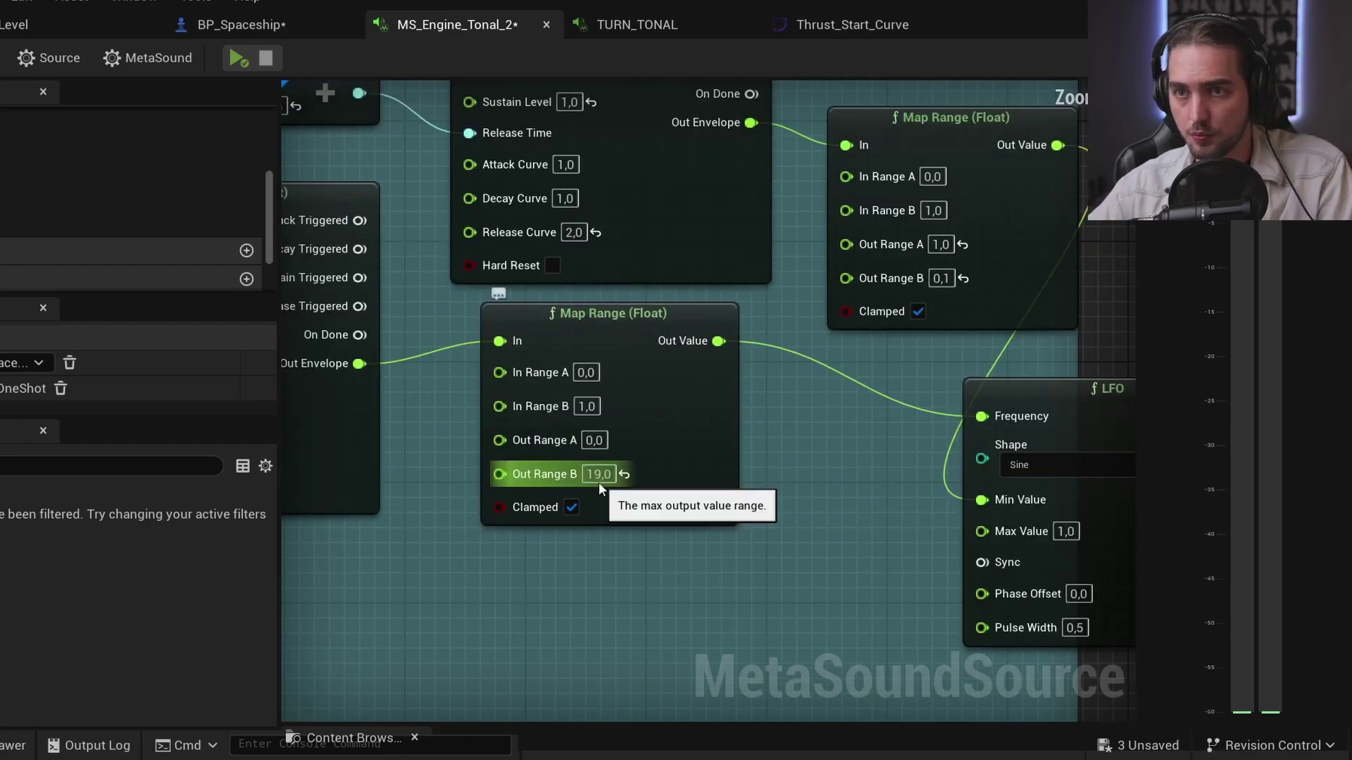
right_click_drag(1057, 412, 984, 381)
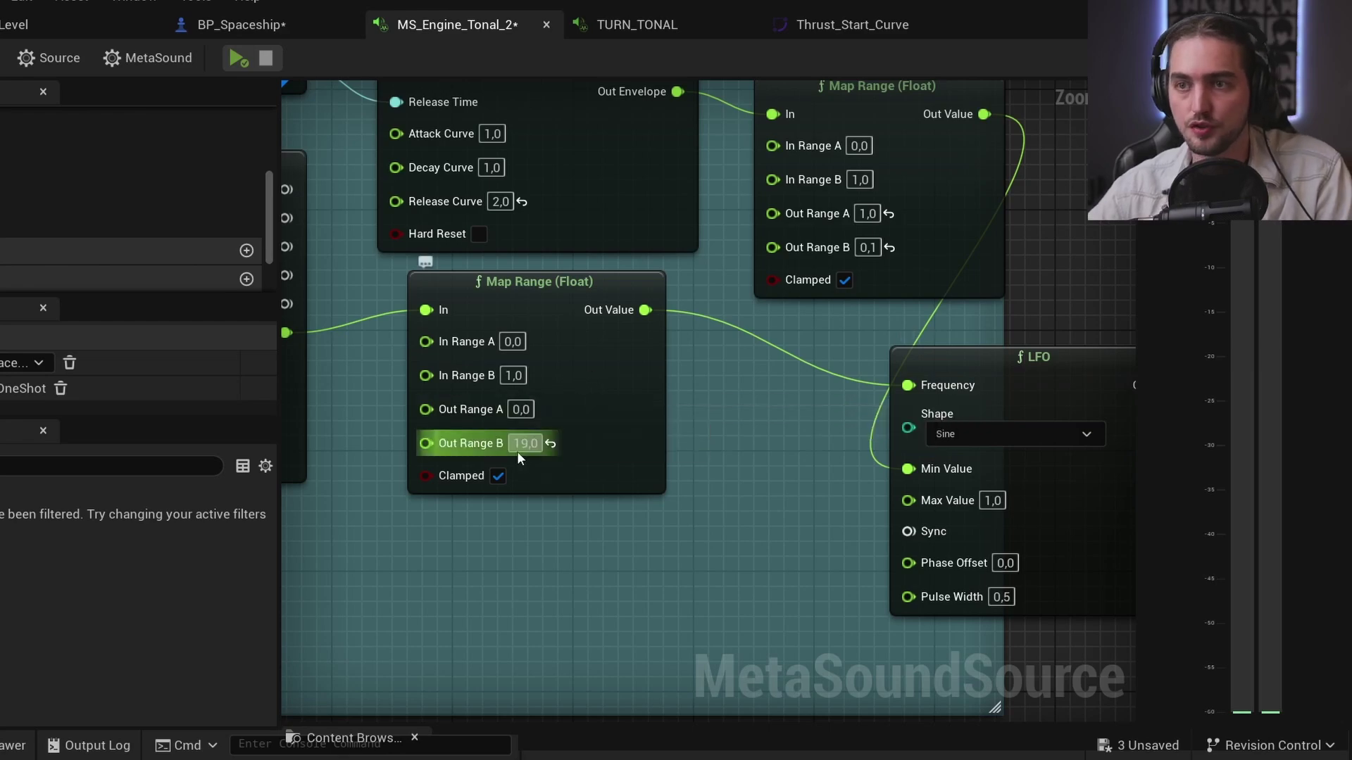
scroll(634, 450, "down", 2)
right_click_drag(755, 354, 802, 526)
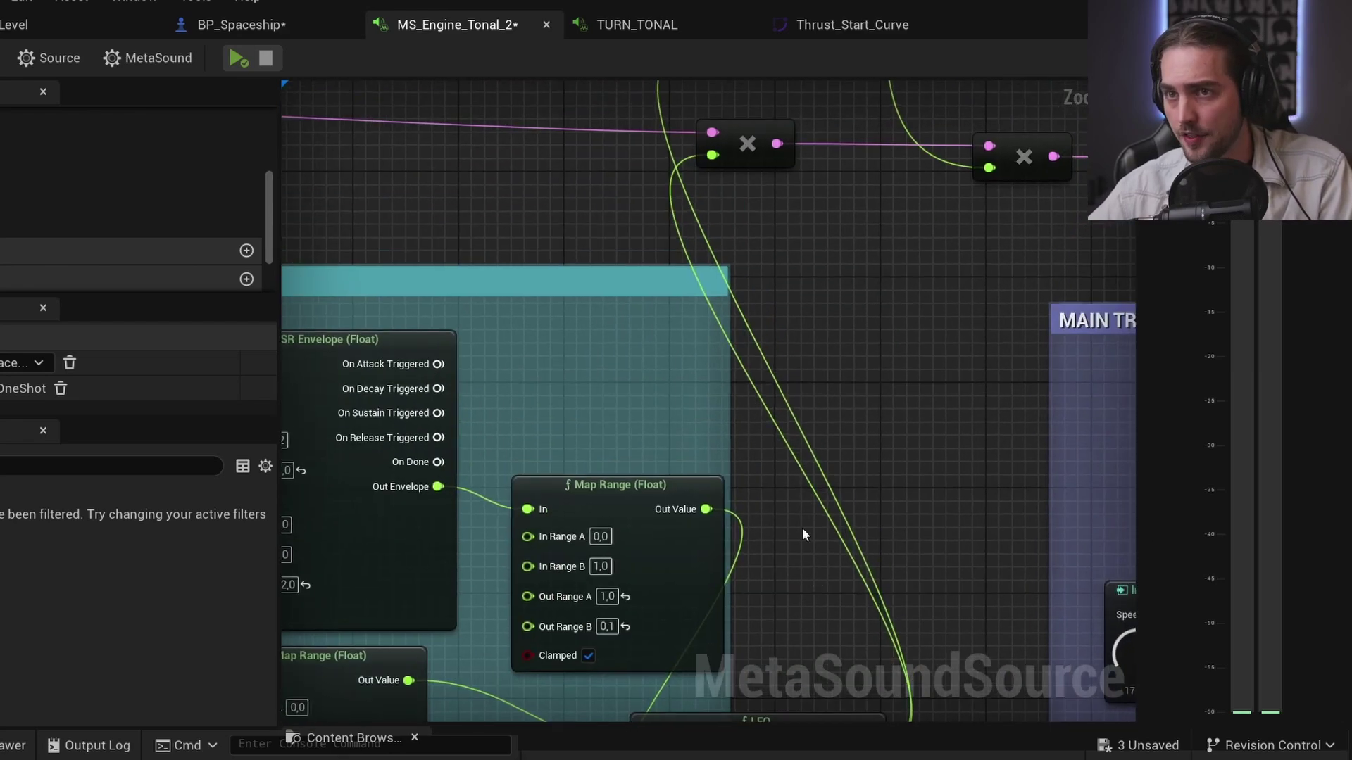
scroll(759, 419, "up", 1)
right_click_drag(760, 422, 775, 526)
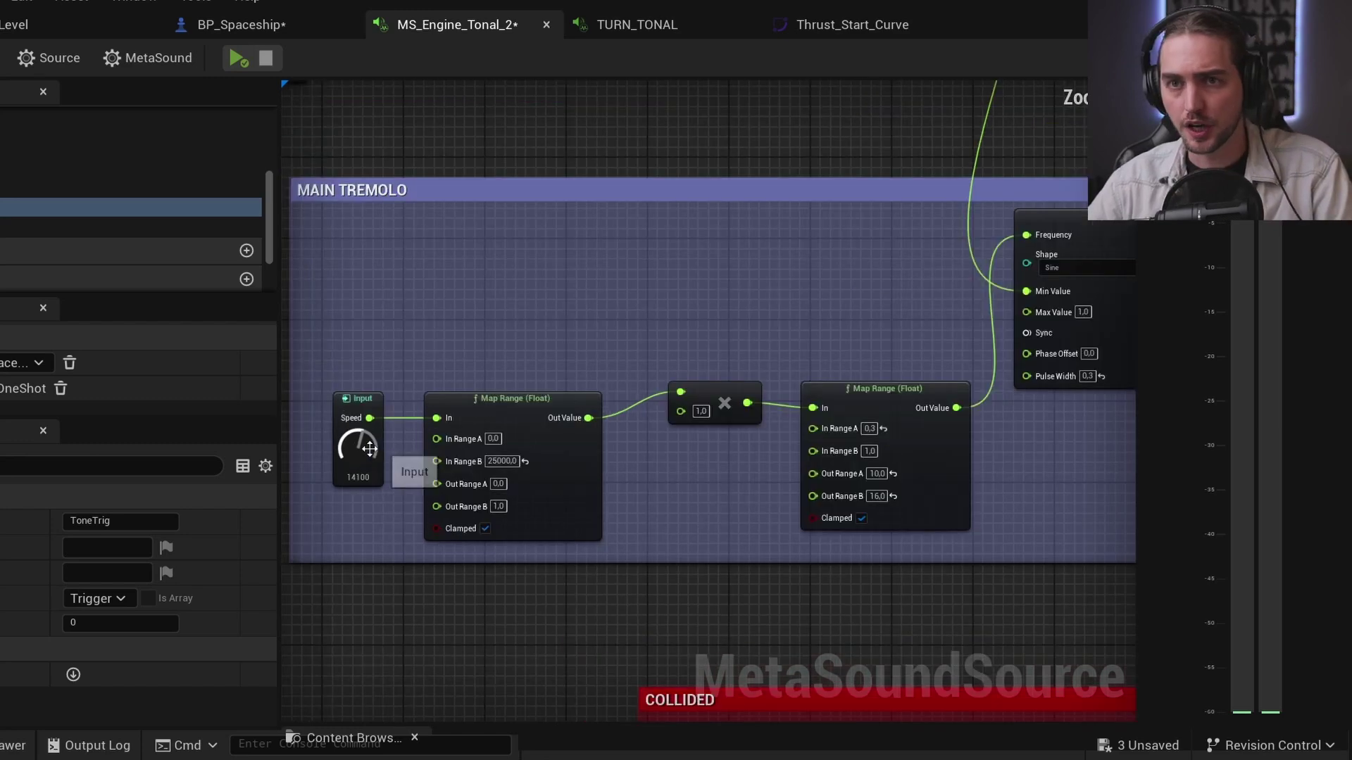
scroll(759, 428, "up", 2)
right_click_drag(633, 487, 671, 546)
scroll(827, 371, "down", 8)
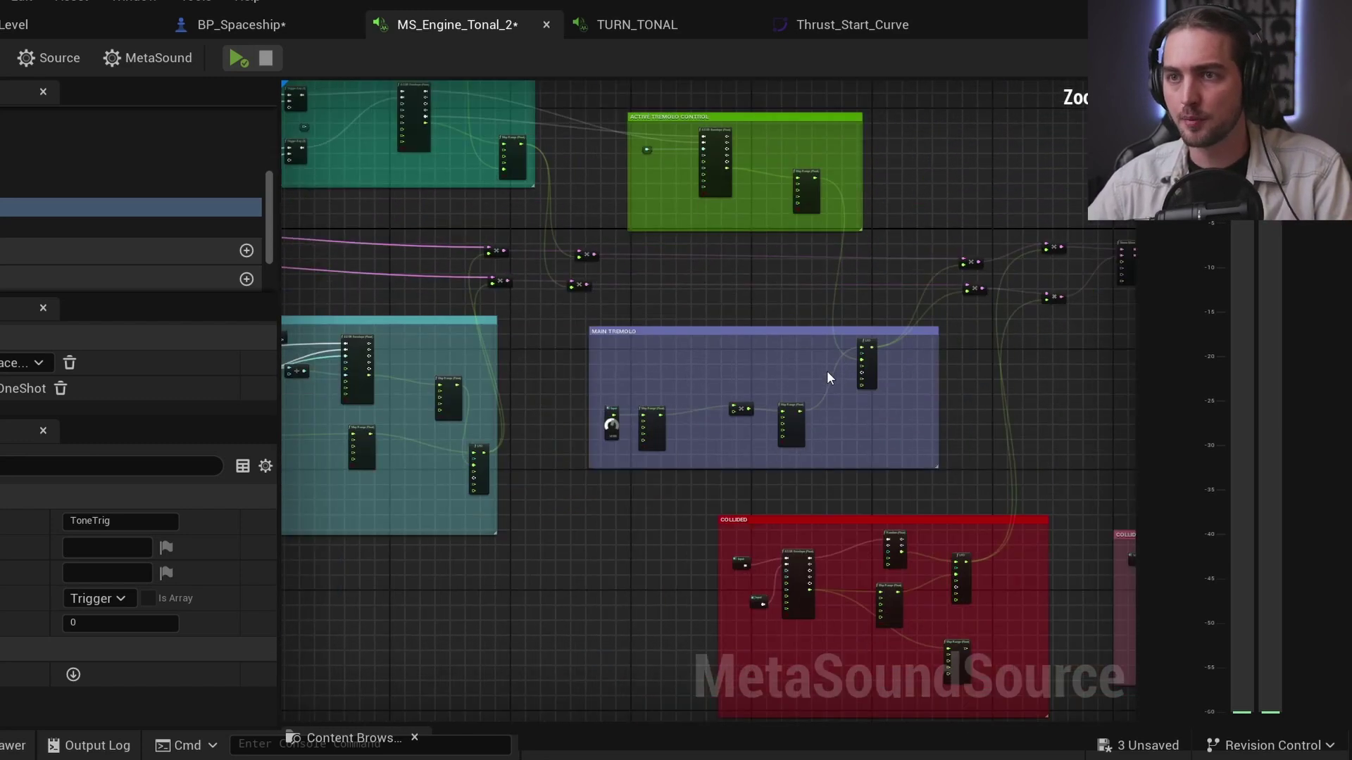
scroll(696, 522, "up", 2)
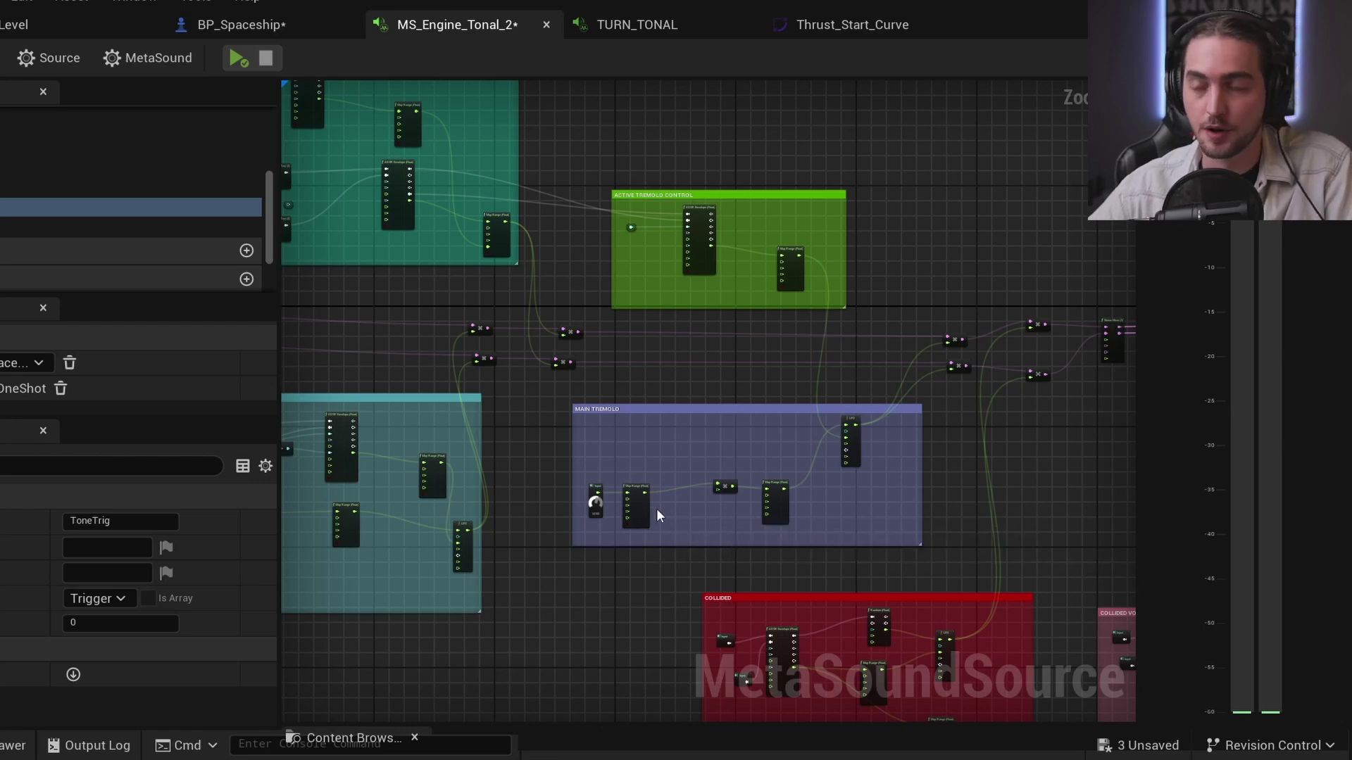
right_click_drag(592, 513, 749, 542)
right_click_drag(594, 540, 719, 552)
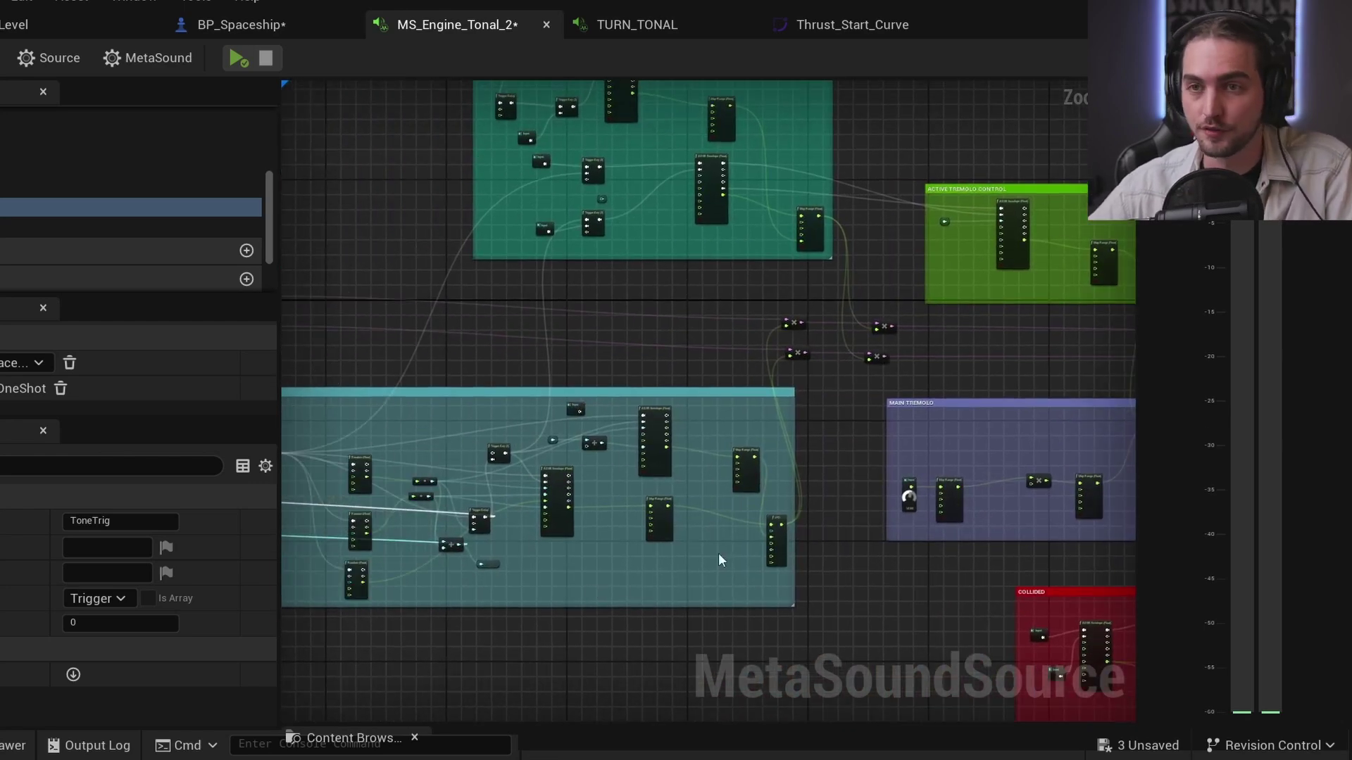
right_click_drag(626, 617, 790, 579)
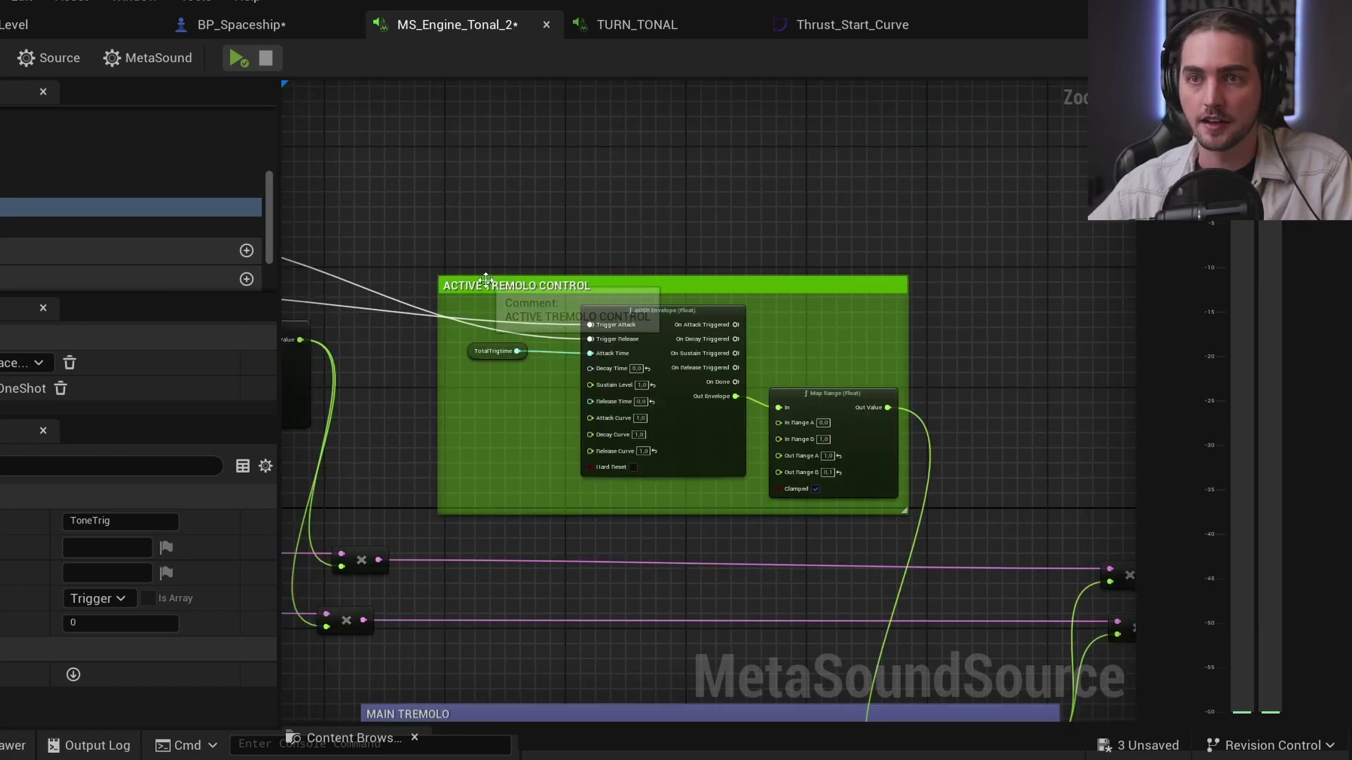
scroll(627, 319, "up", 3)
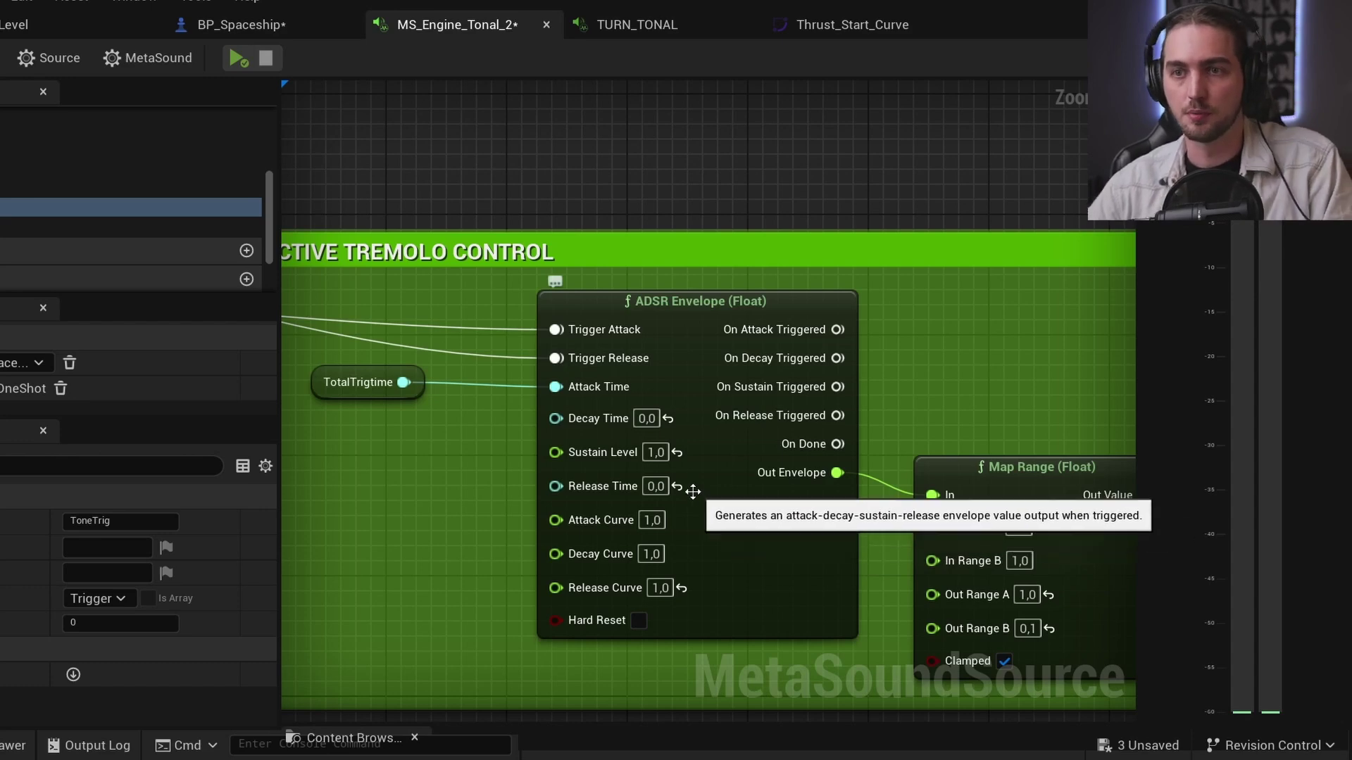
scroll(451, 471, "down", 1)
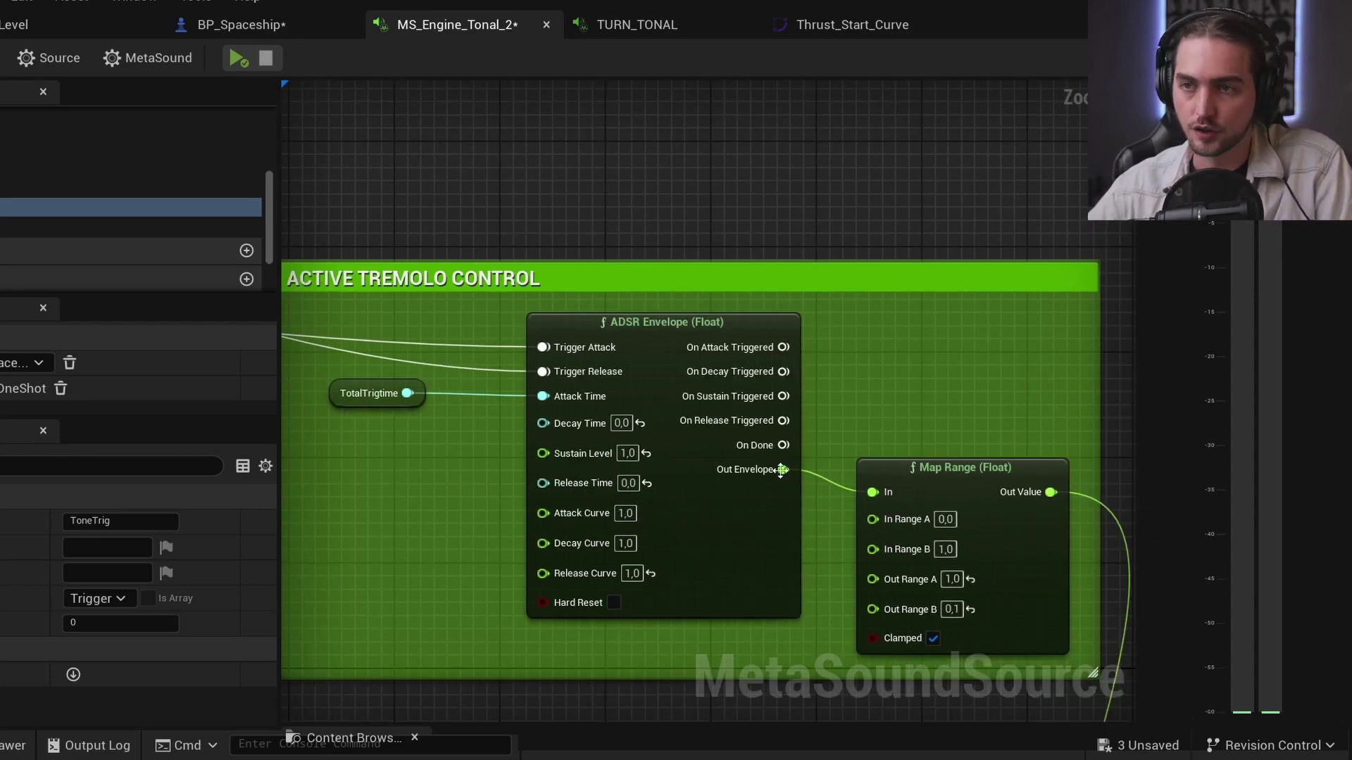
right_click_drag(780, 470, 474, 231)
scroll(662, 331, "down", 1)
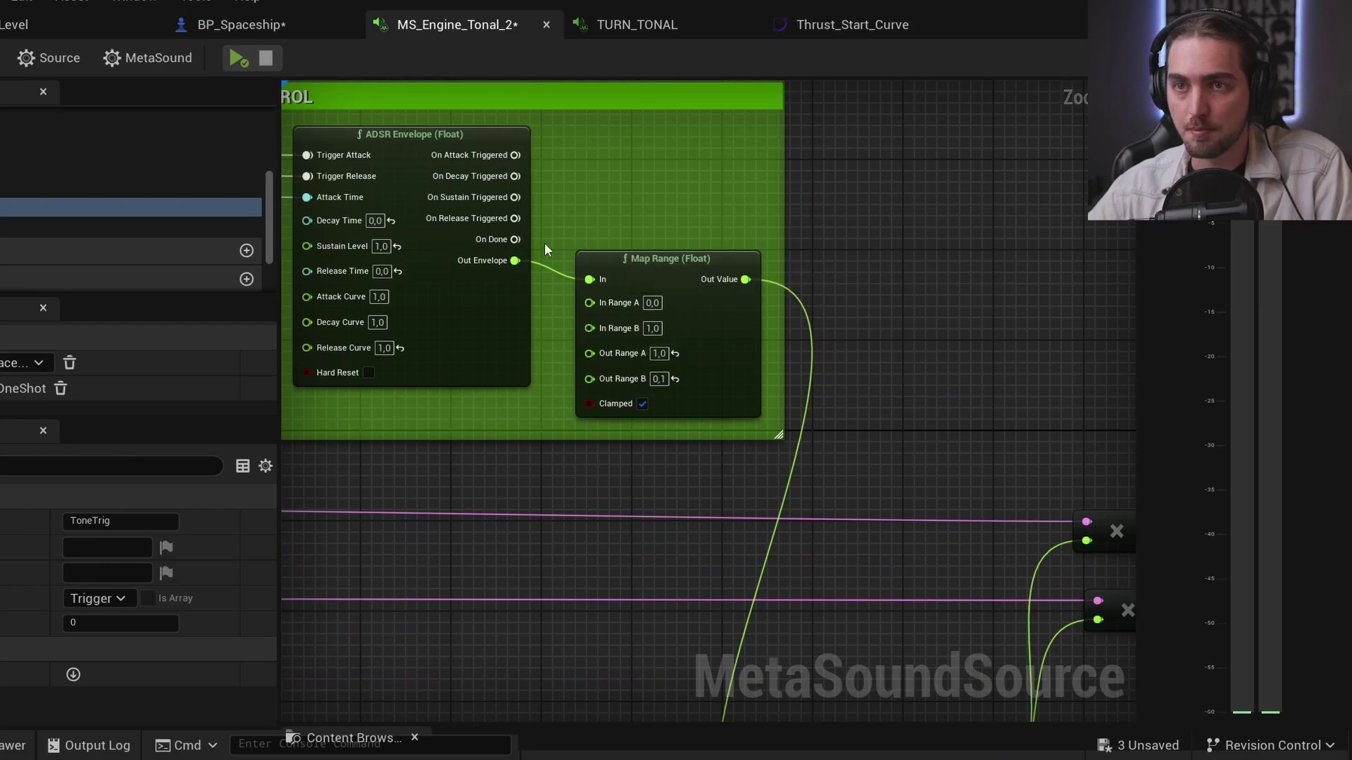
right_click_drag(675, 401, 649, 500)
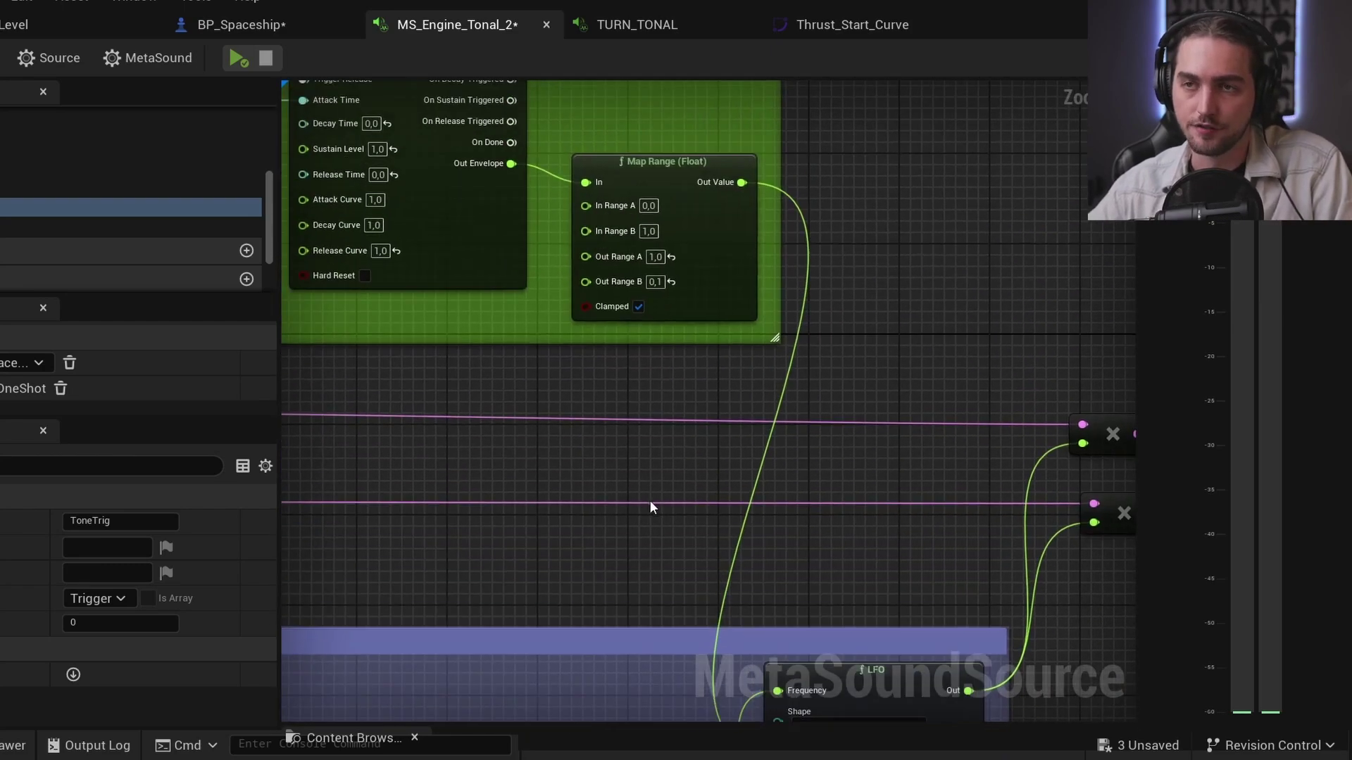
right_click_drag(732, 574, 722, 379)
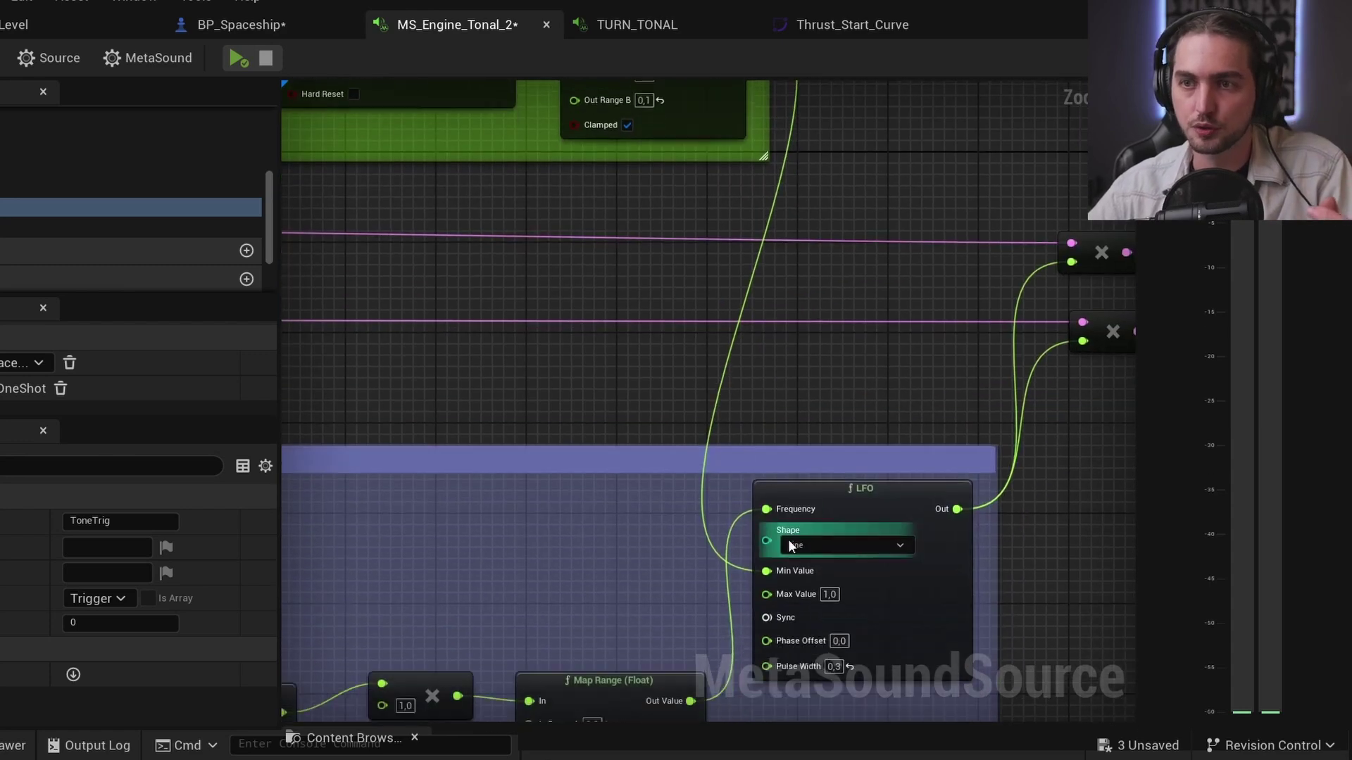
scroll(788, 539, "up", 2)
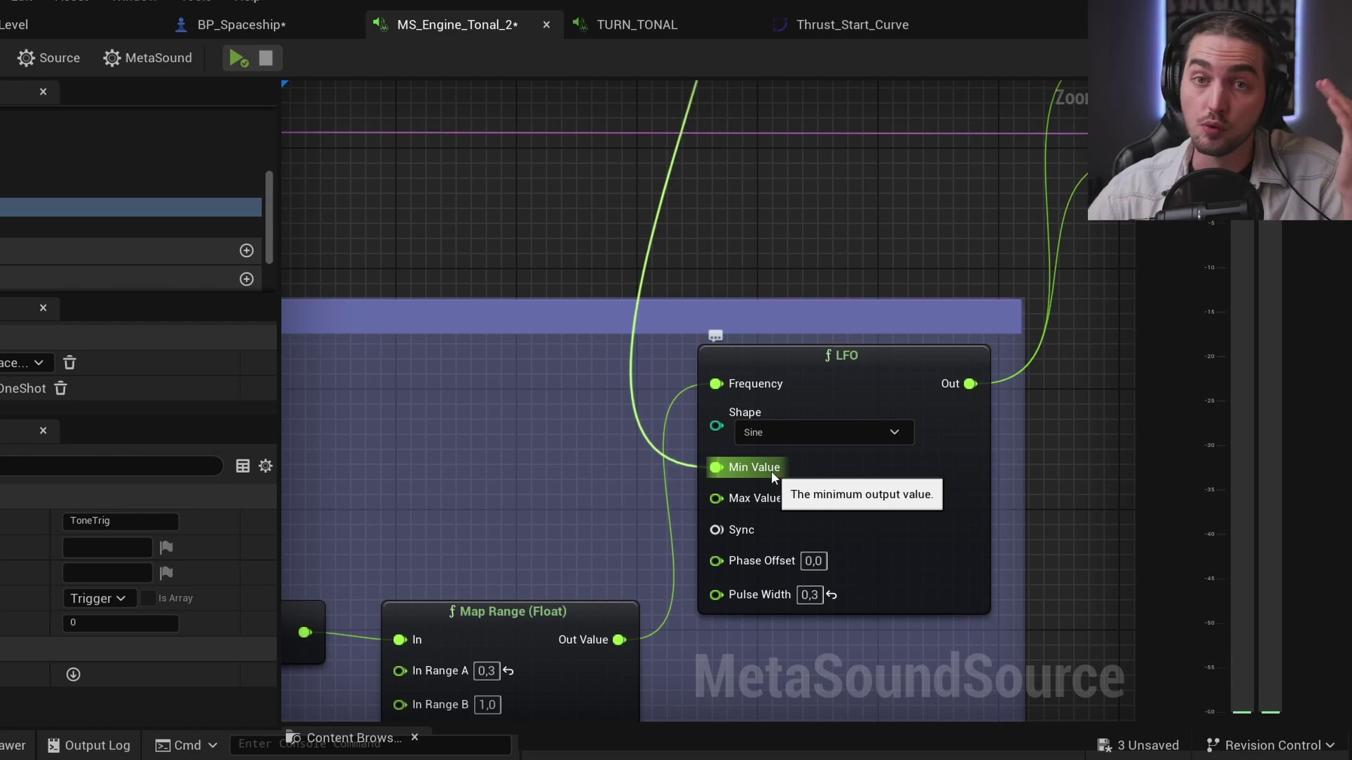
scroll(736, 497, "down", 4)
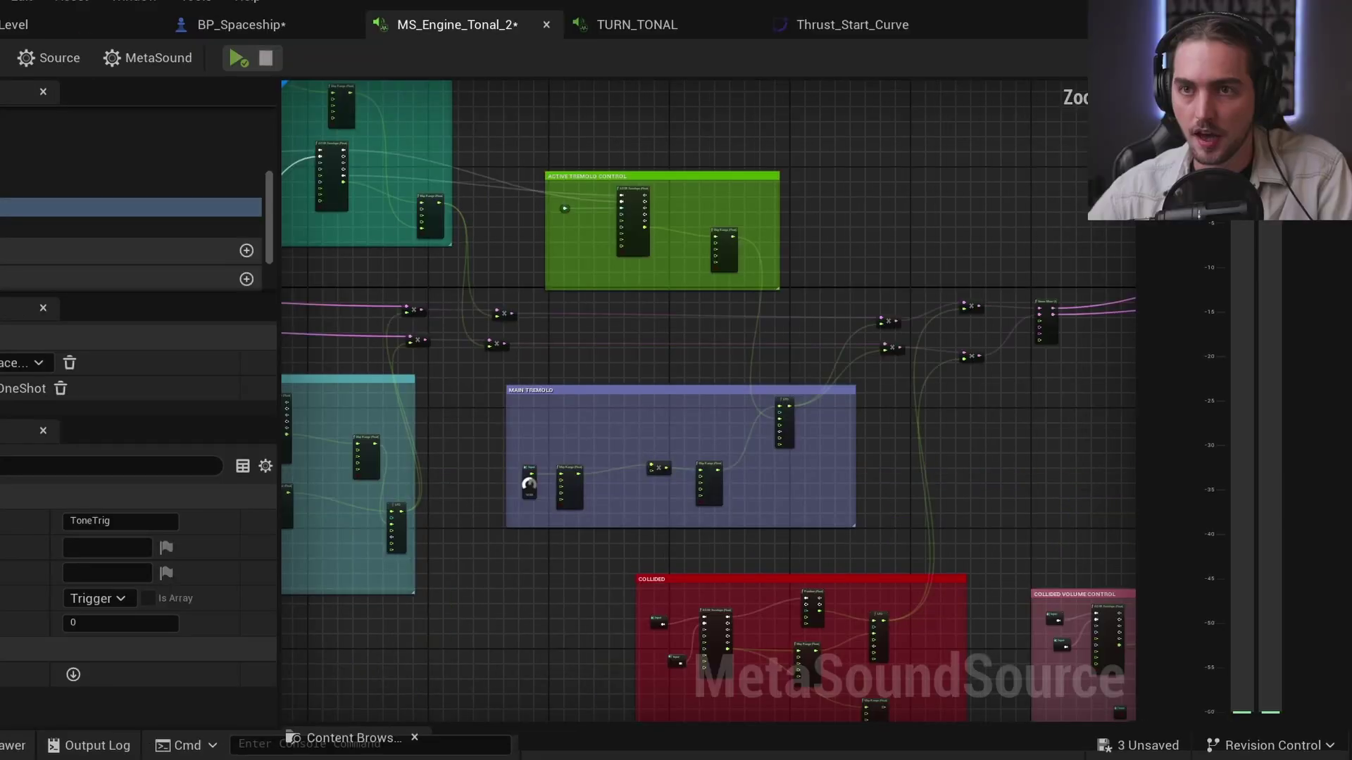
scroll(752, 414, "up", 6)
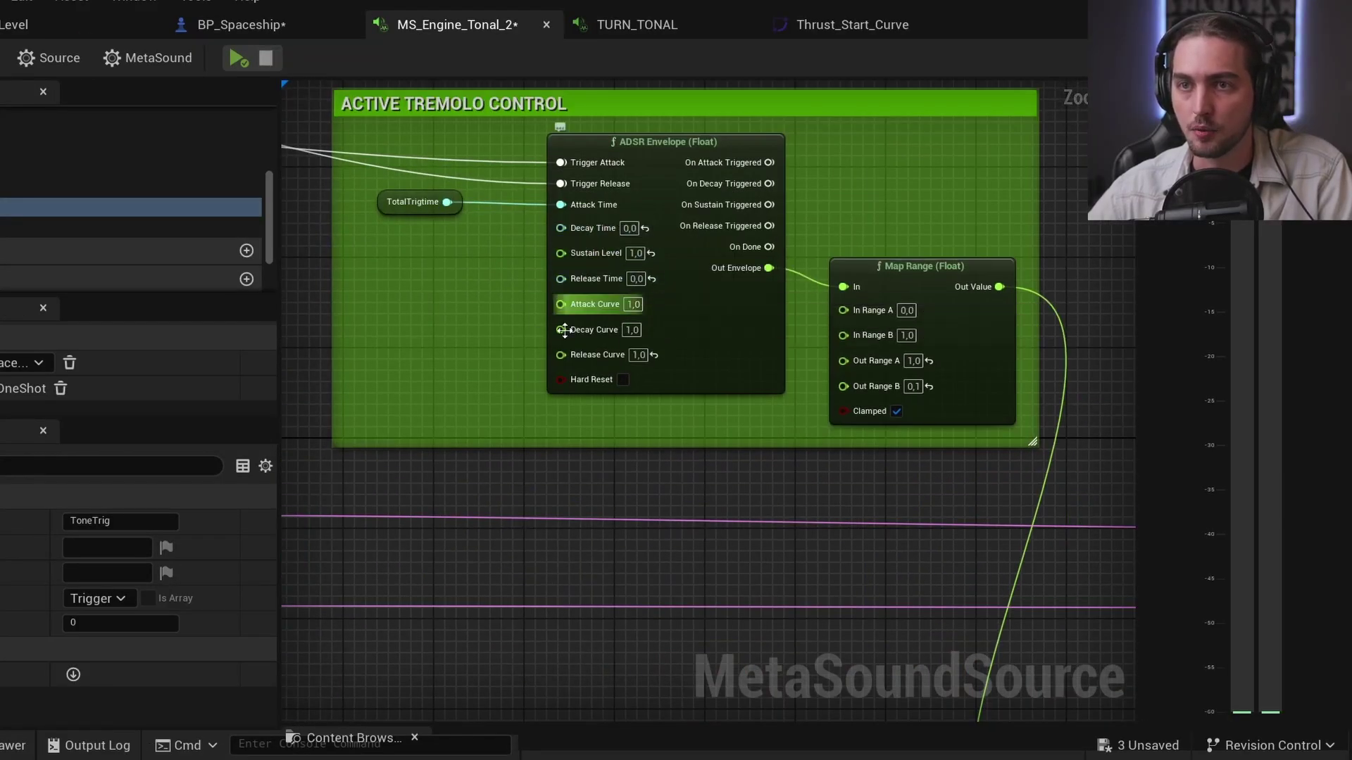
scroll(566, 442, "down", 5)
right_click_drag(566, 442, 588, 468)
scroll(581, 357, "up", 4)
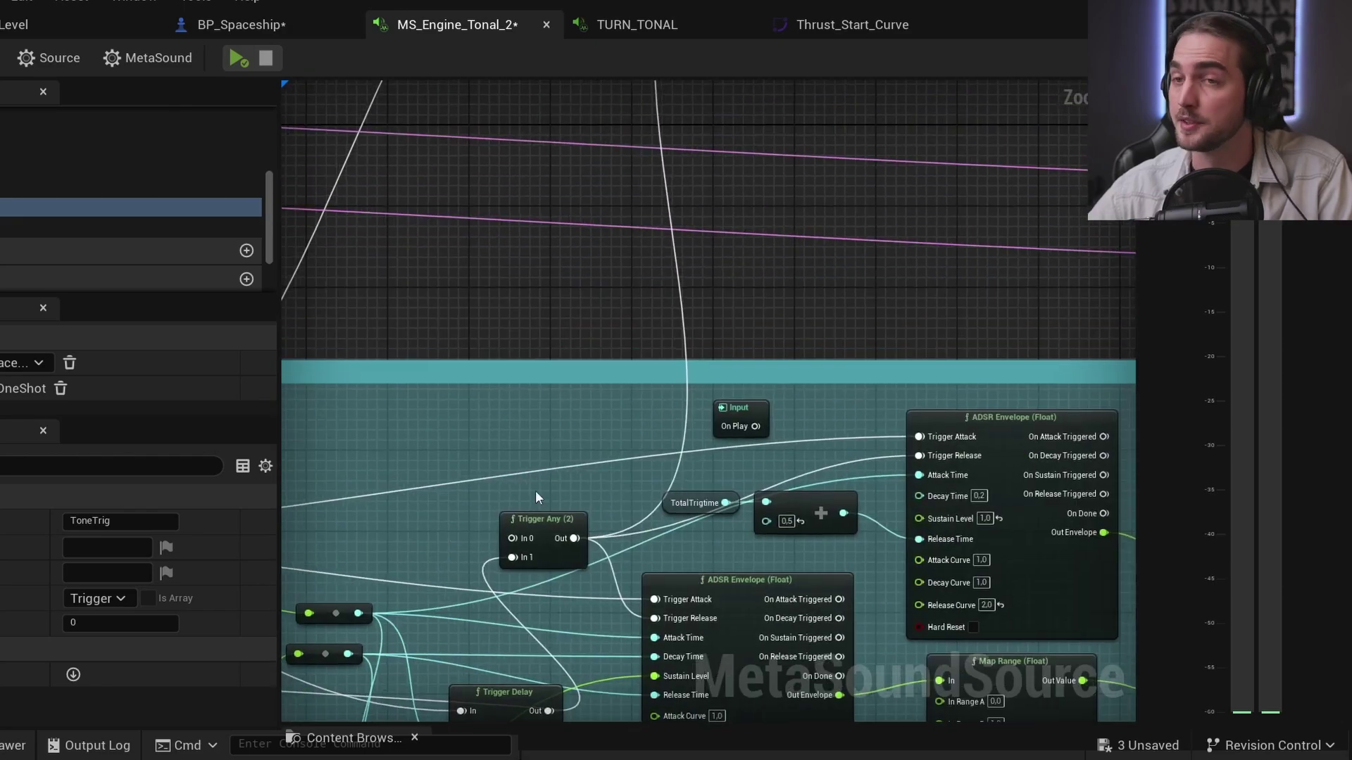
scroll(627, 449, "down", 5)
scroll(792, 327, "up", 5)
right_click_drag(792, 327, 803, 458)
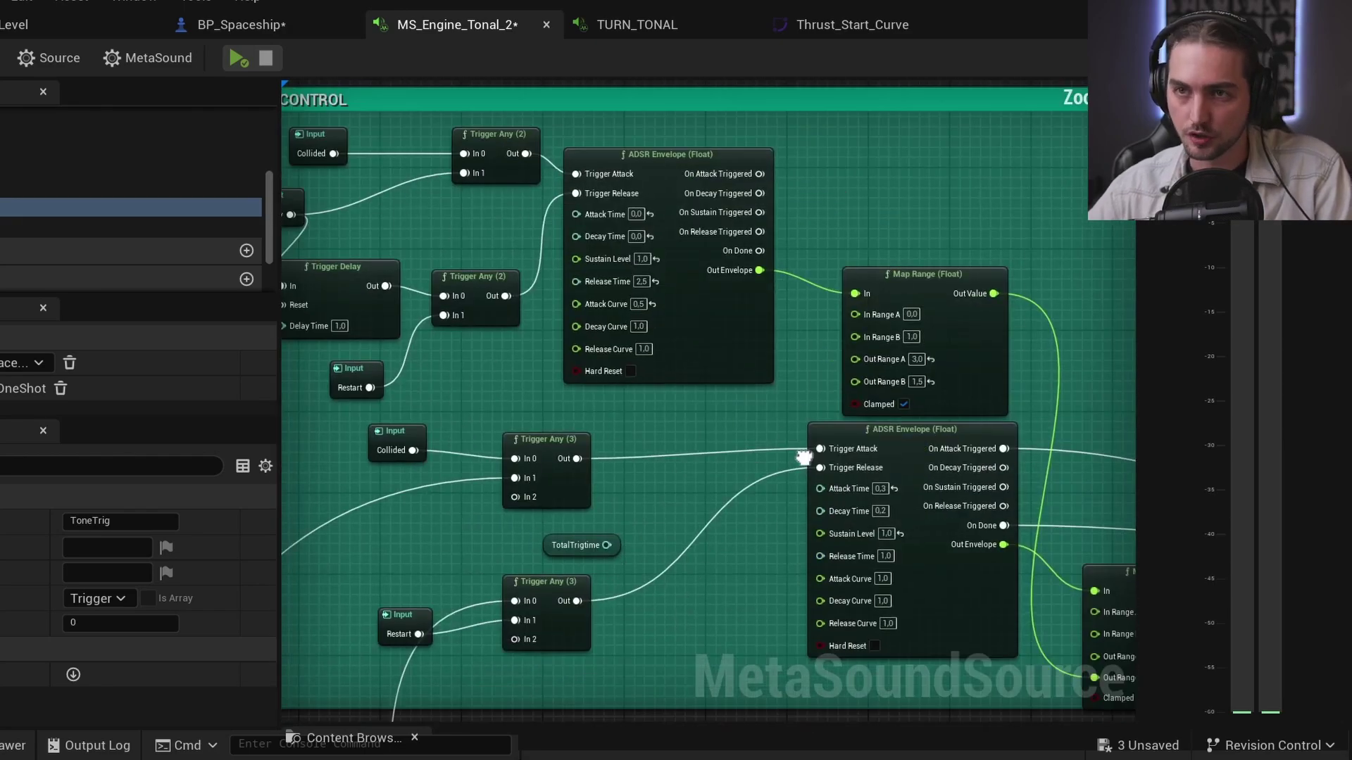
scroll(775, 479, "down", 5)
scroll(655, 517, "up", 3)
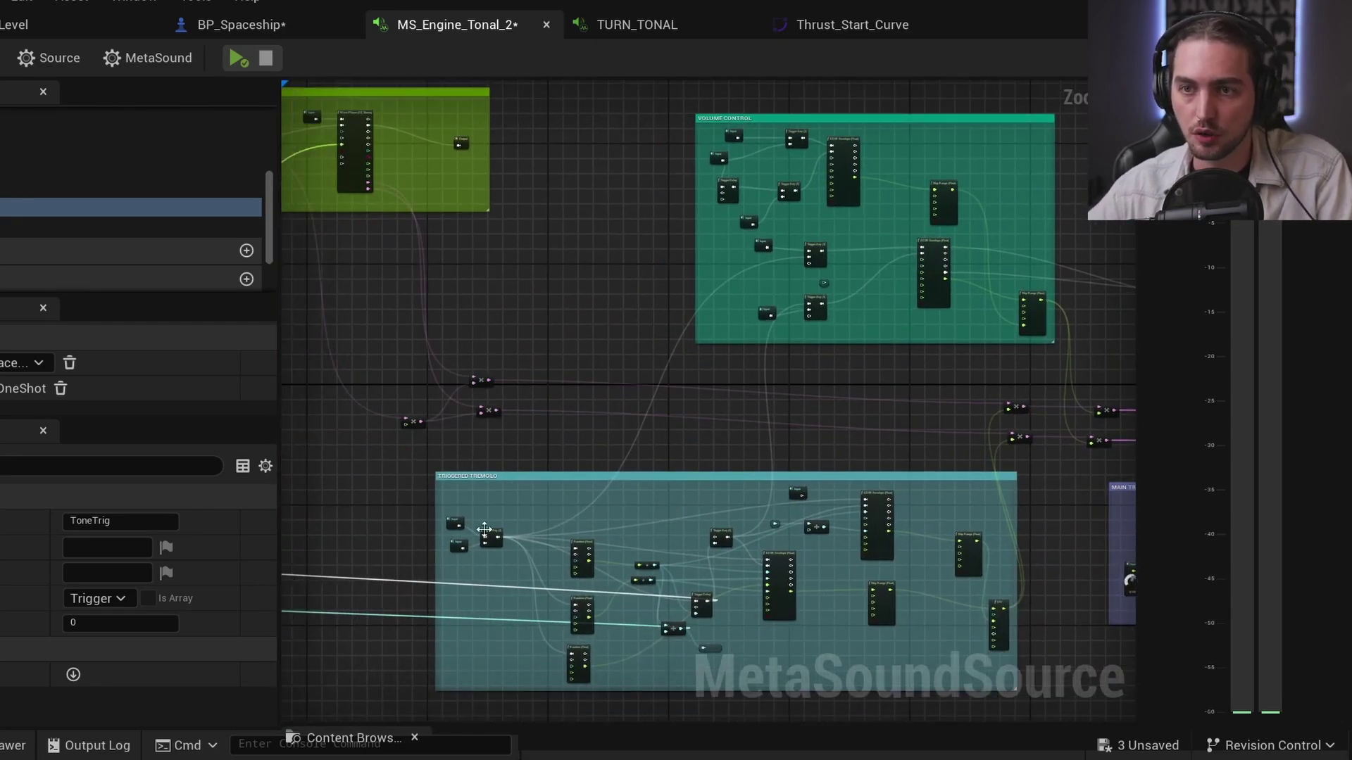
right_click_drag(484, 530, 539, 510)
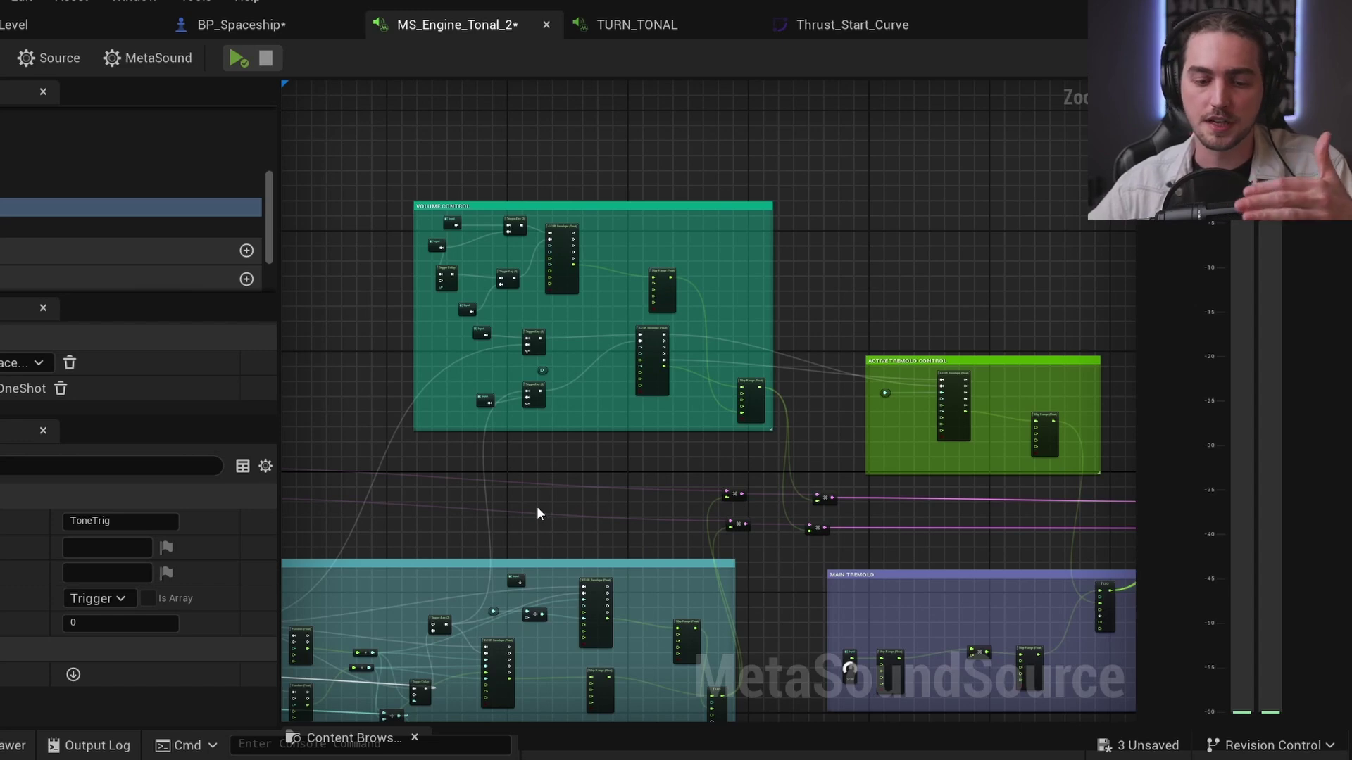
scroll(537, 507, "up", 3)
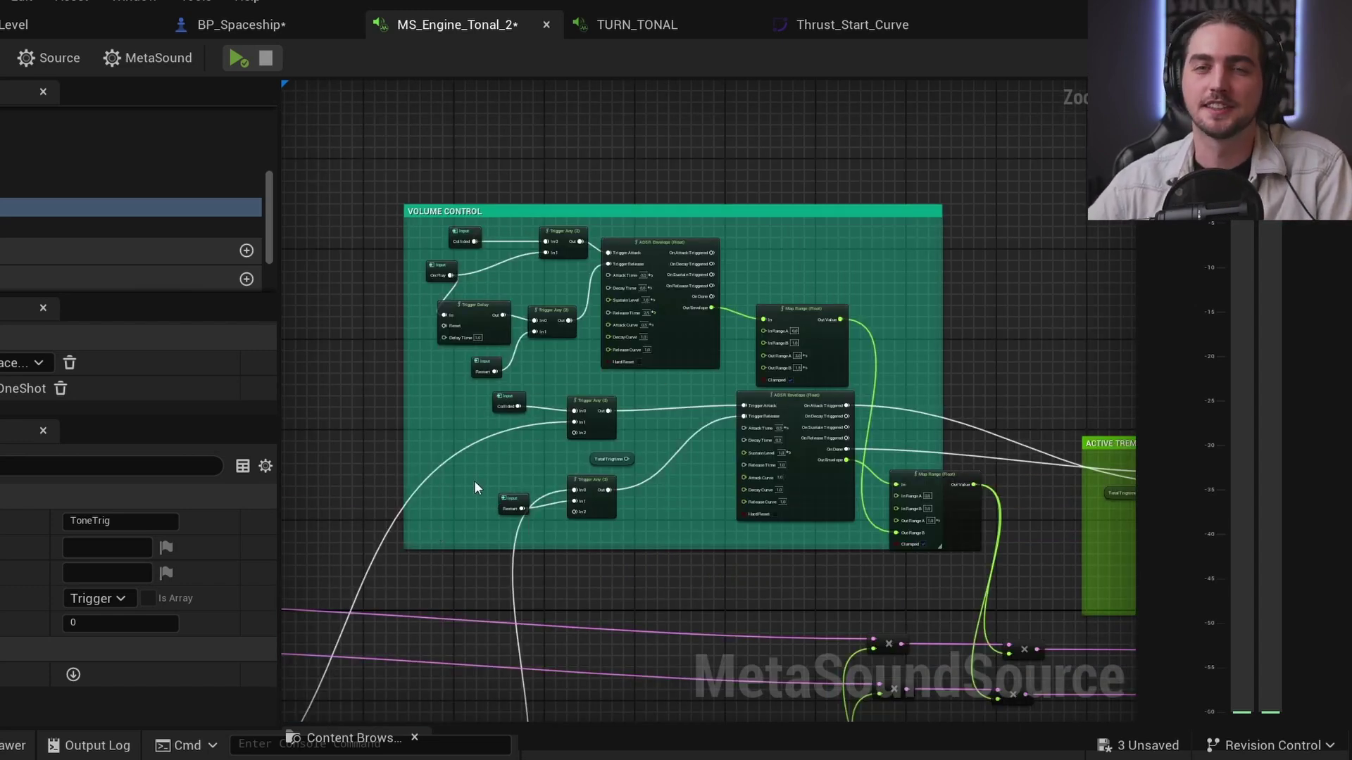
scroll(480, 488, "down", 3)
scroll(542, 451, "up", 3)
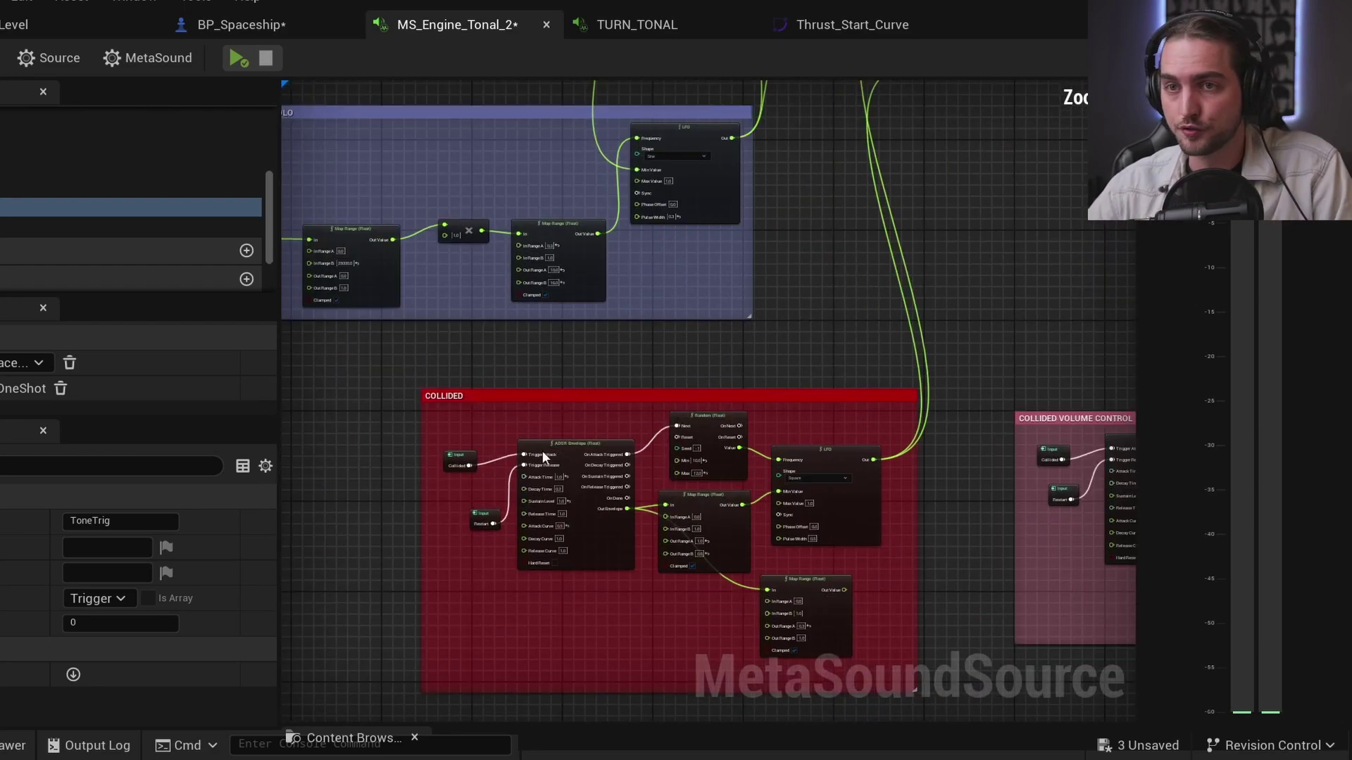
right_click_drag(942, 492, 706, 504)
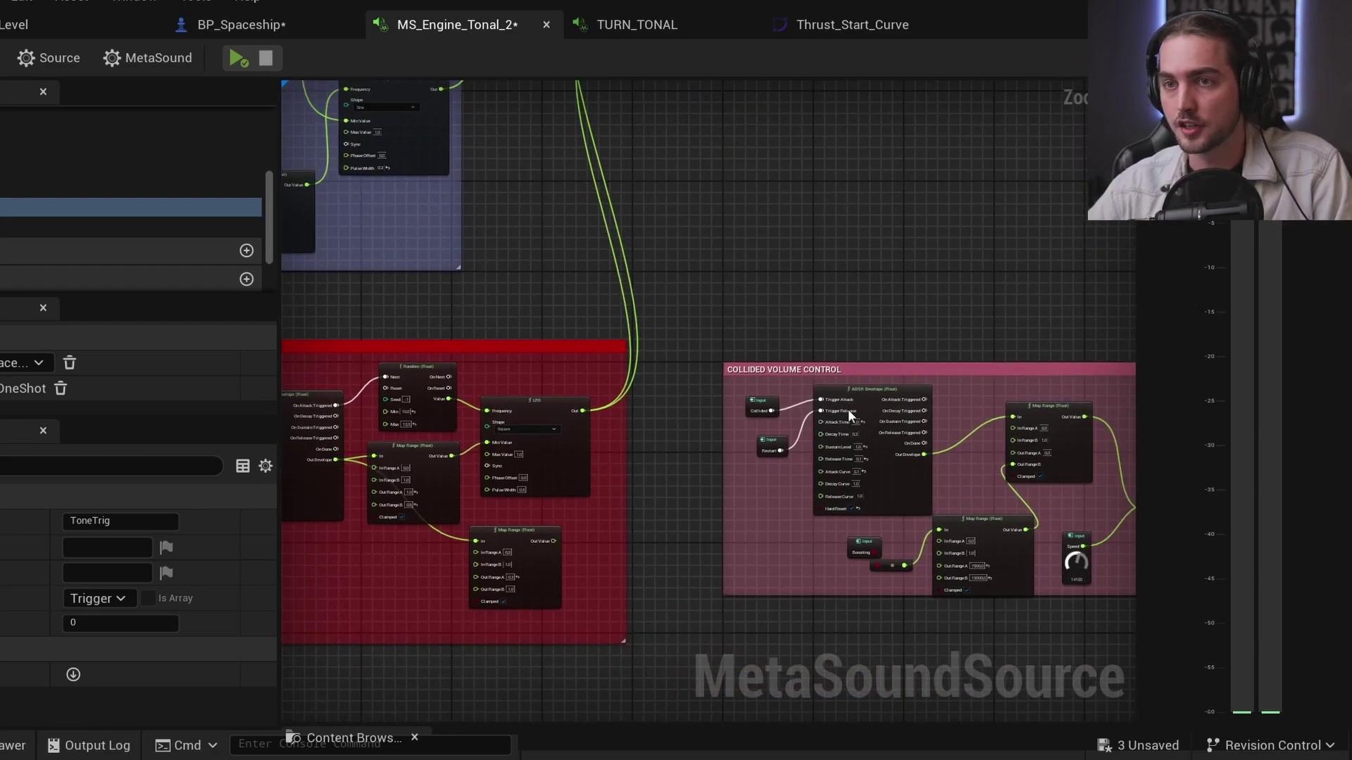
scroll(925, 441, "down", 3)
right_click_drag(1049, 432, 912, 499)
scroll(908, 366, "down", 2)
scroll(913, 500, "up", 4)
right_click_drag(805, 458, 804, 499)
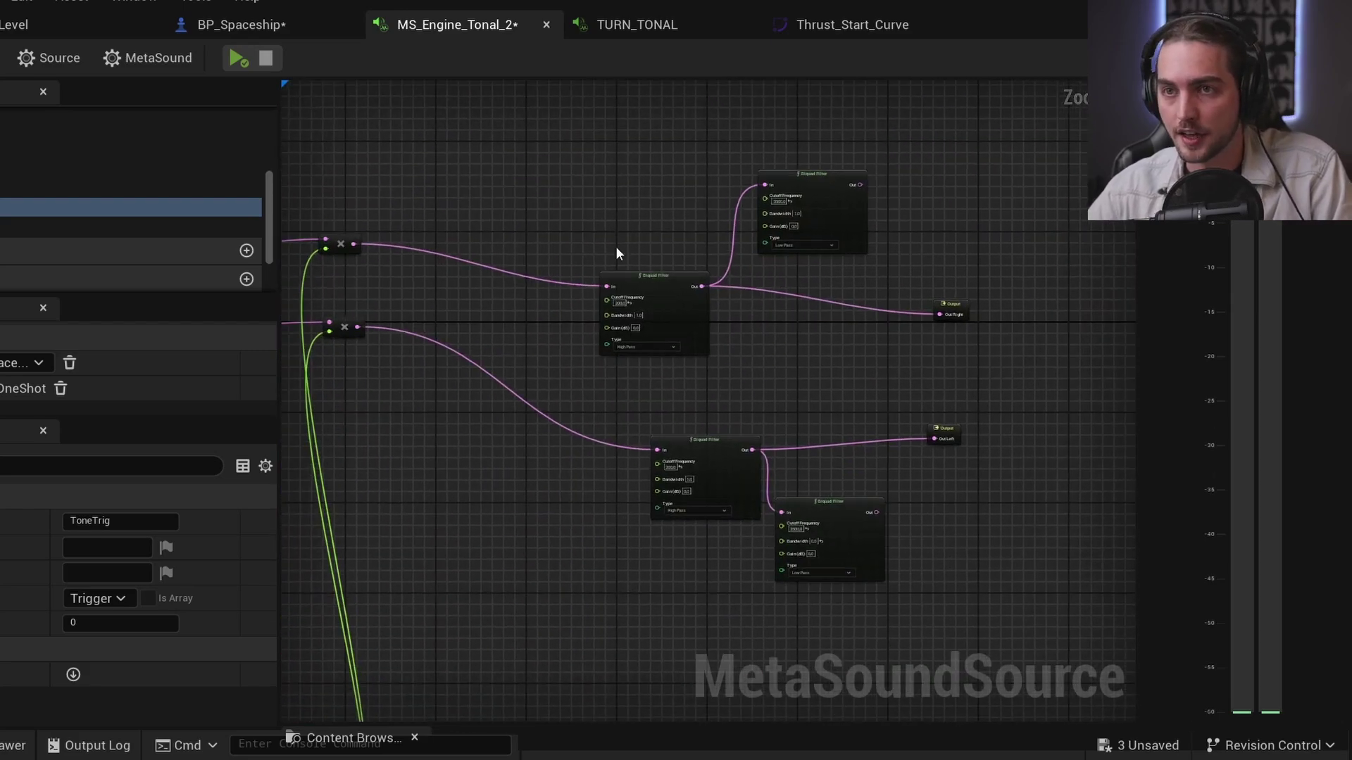
scroll(654, 253, "up", 4)
scroll(673, 451, "down", 3)
scroll(628, 618, "down", 6)
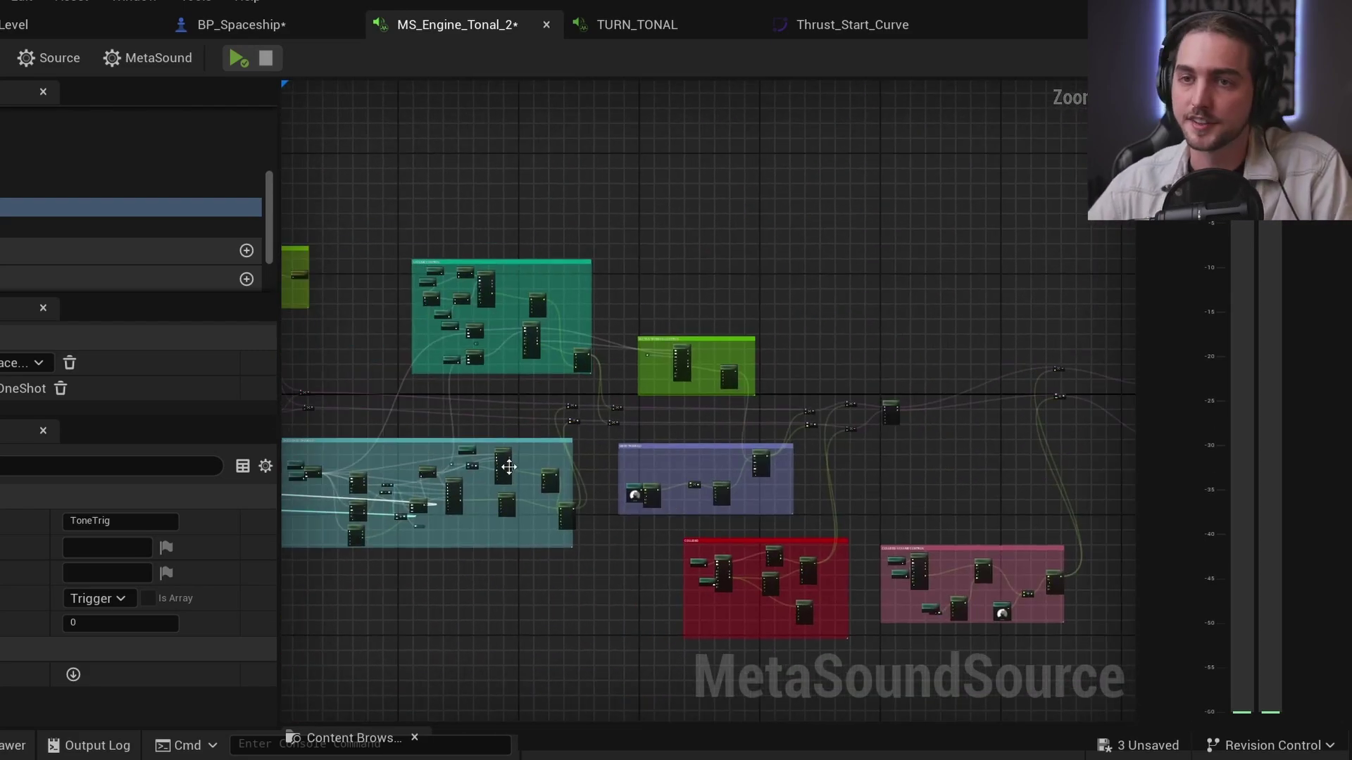
scroll(724, 485, "up", 3)
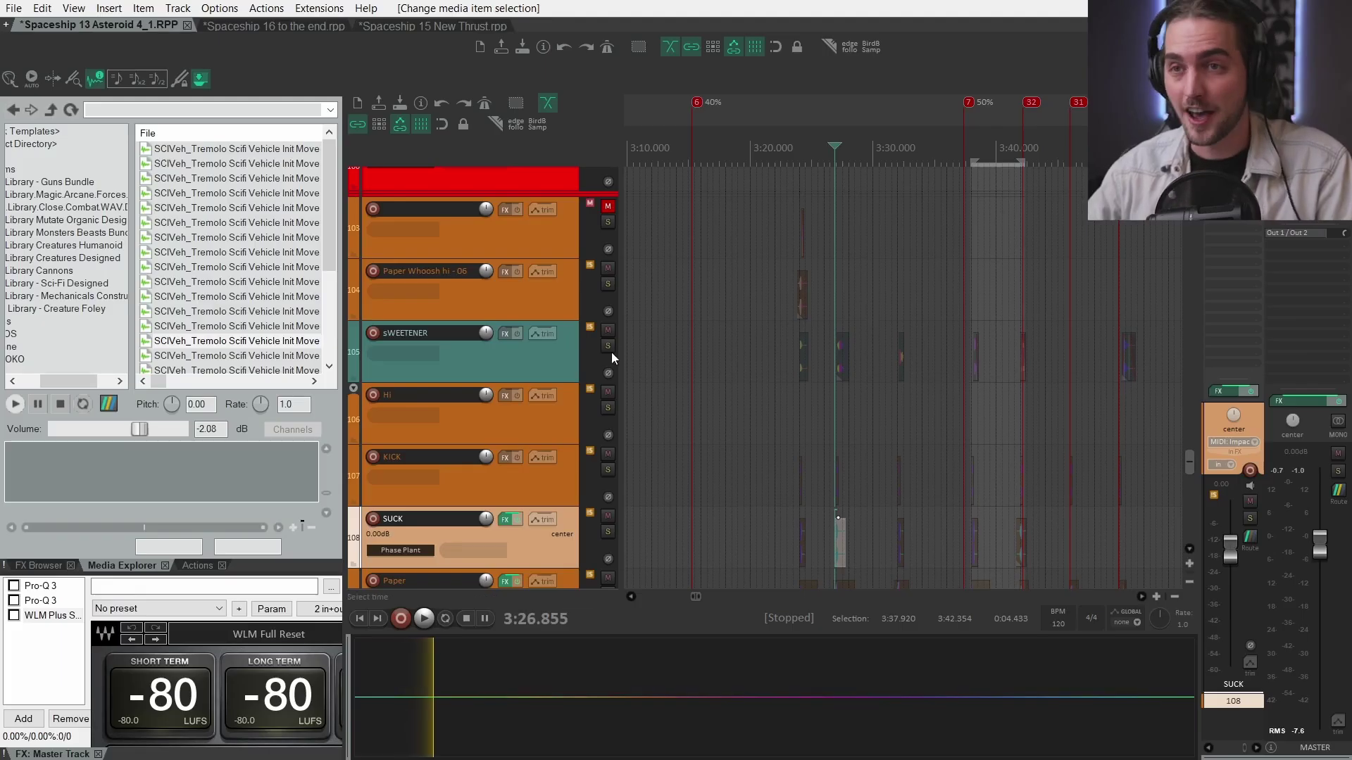
Audition the soloed SWEETENER item around 3:26.9, stopping back at 3:24.
scroll(841, 391, "up", 2)
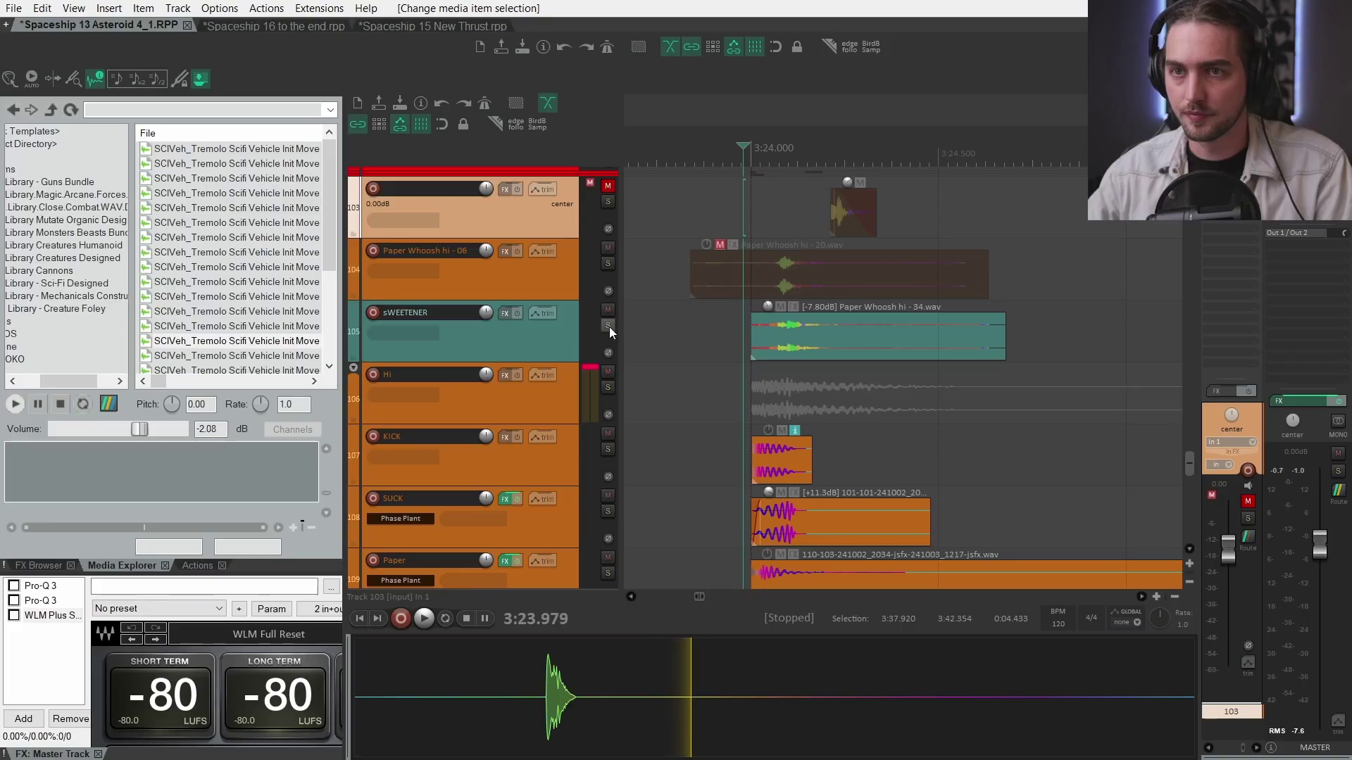
scroll(824, 359, "down", 3)
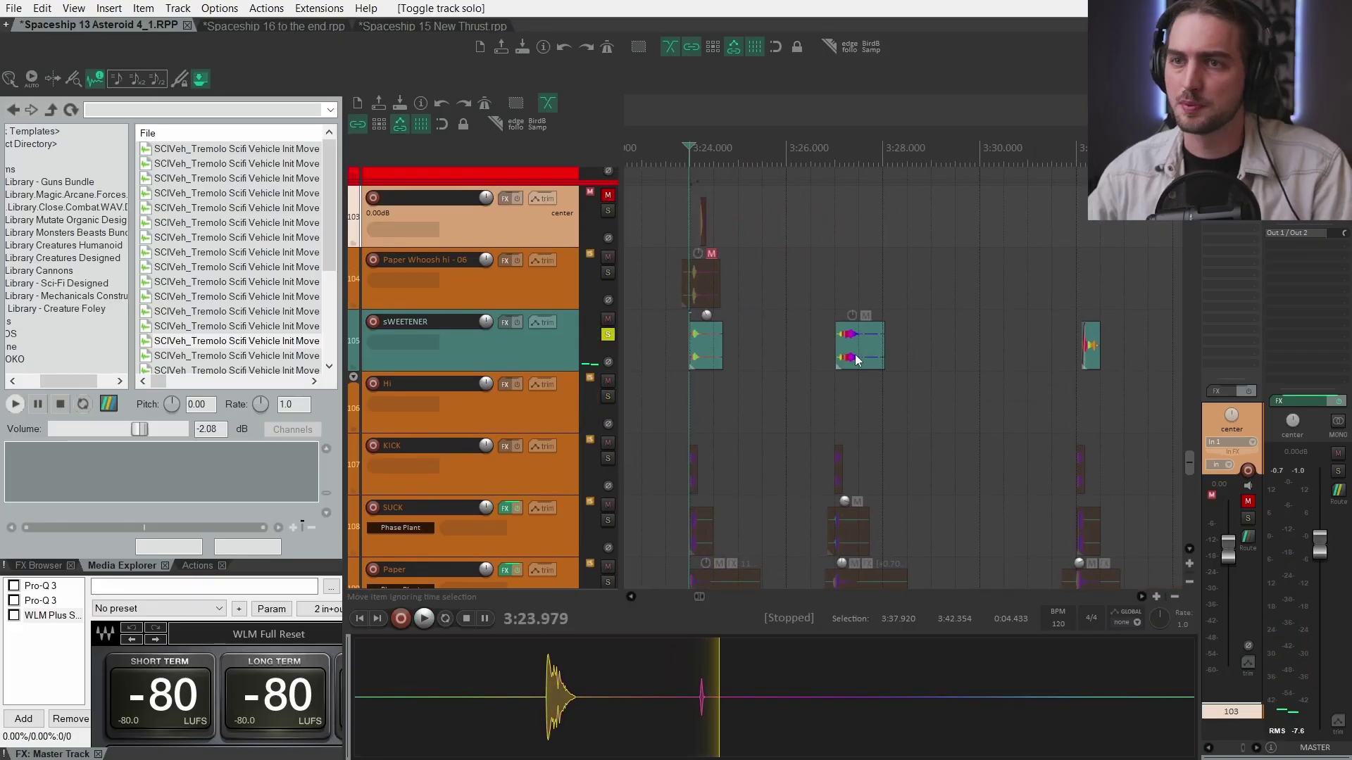
left_click(838, 352)
key("space")
scroll(962, 366, "down", 3)
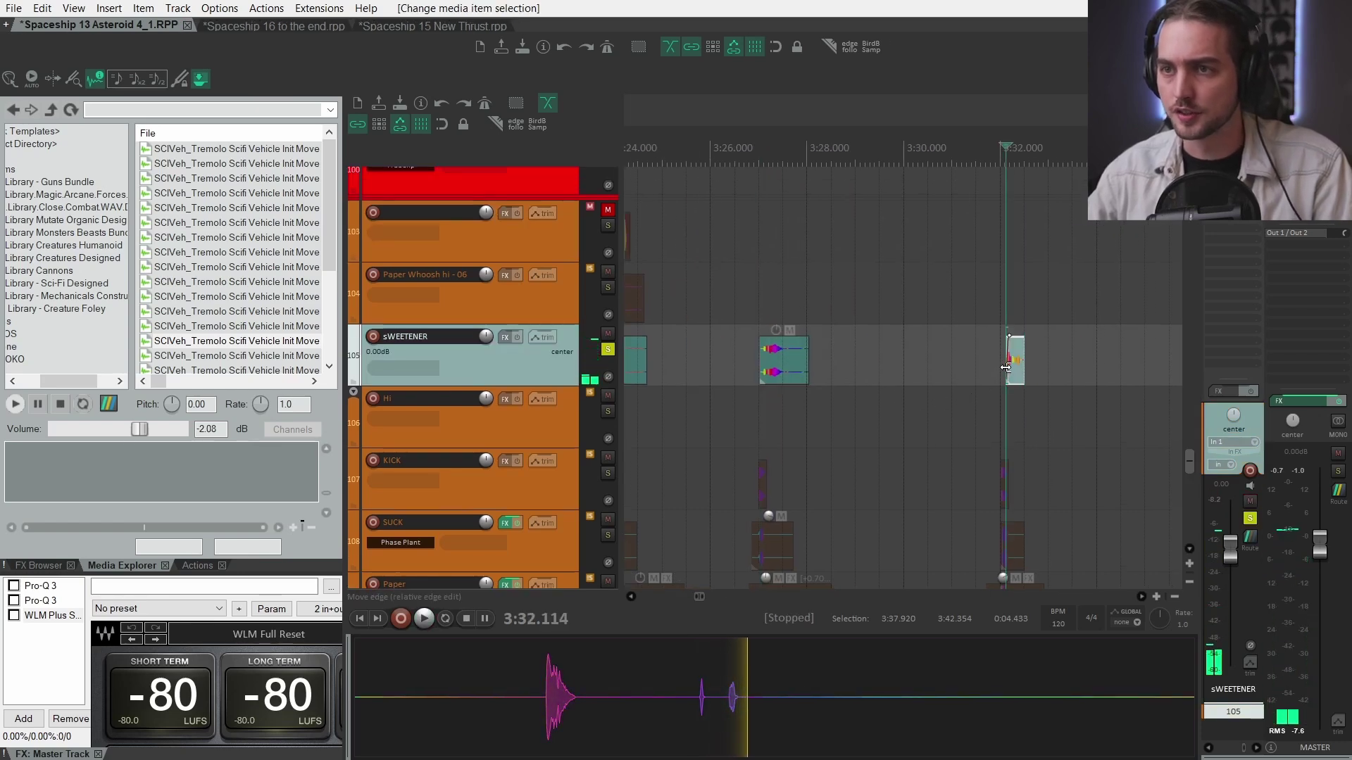
key("space")
scroll(743, 377, "up", 5)
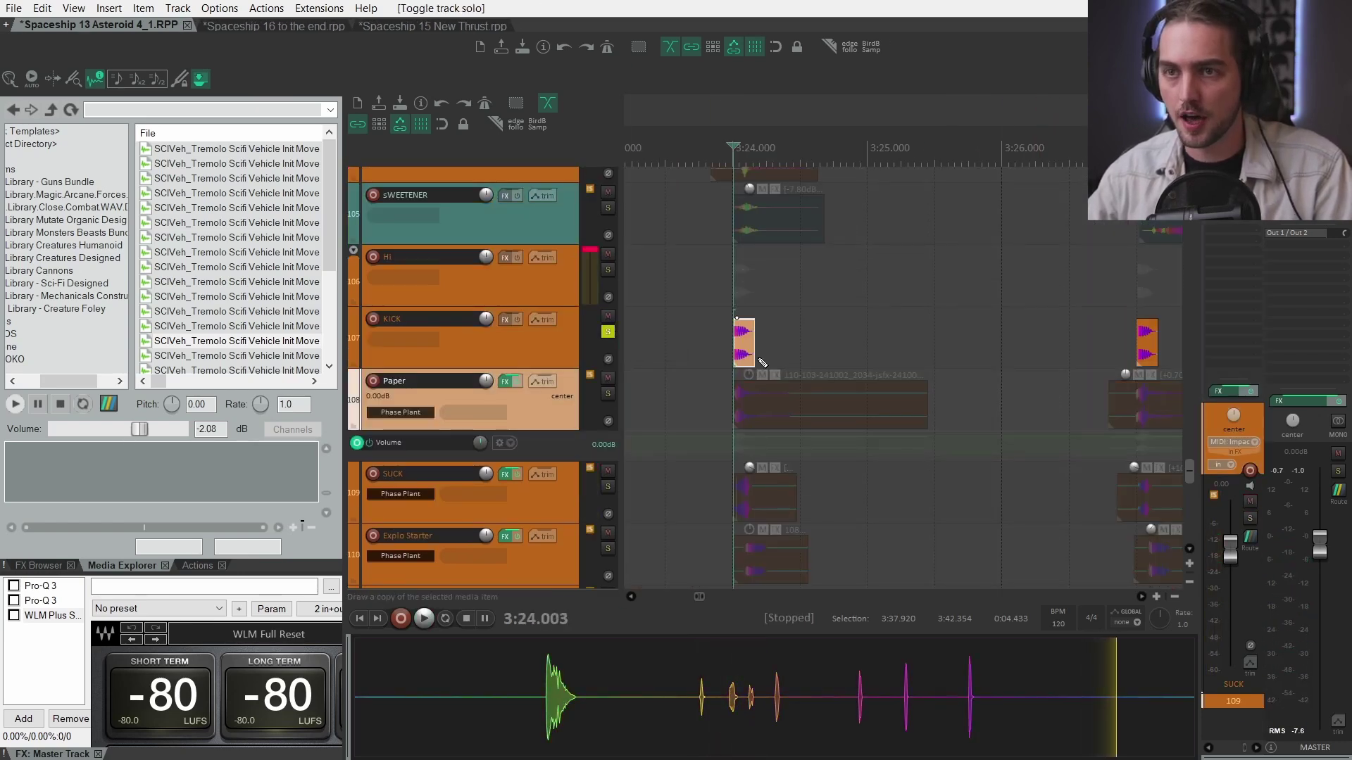
Solo the Paper, SUCK, Explo Starter and Disto Body layers and bring up Disto Body's Phase Plant.
left_click(608, 394)
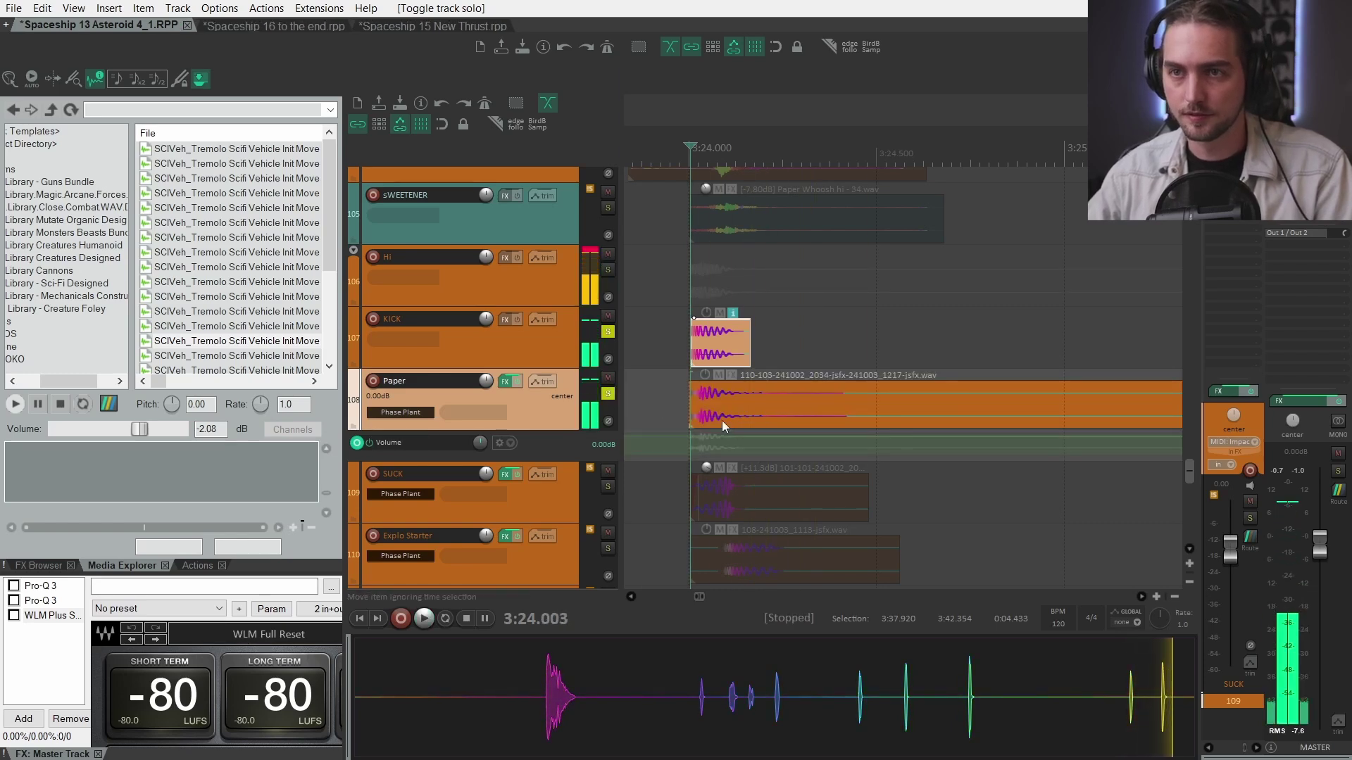
left_click(607, 486)
scroll(720, 478, "down", 1)
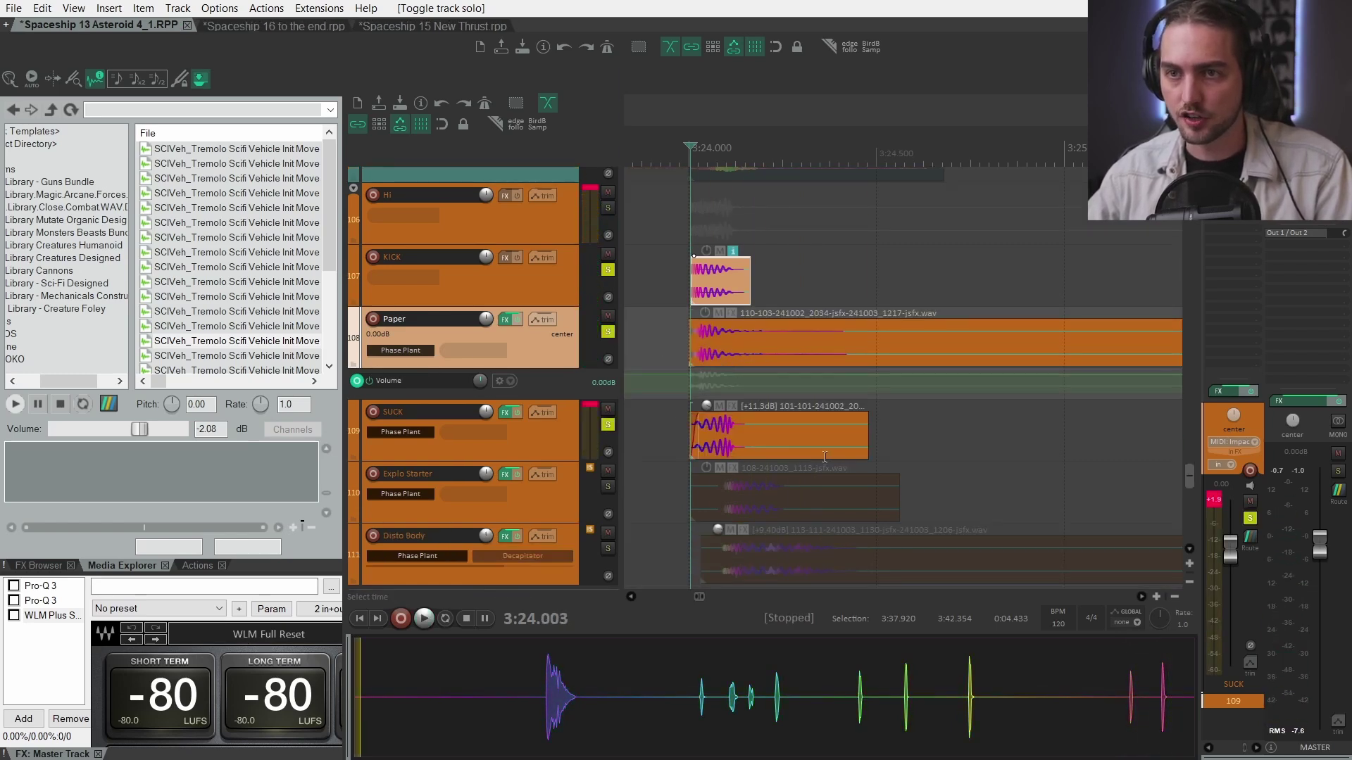
left_click(608, 487)
left_click(607, 549)
scroll(573, 392, "down", 1)
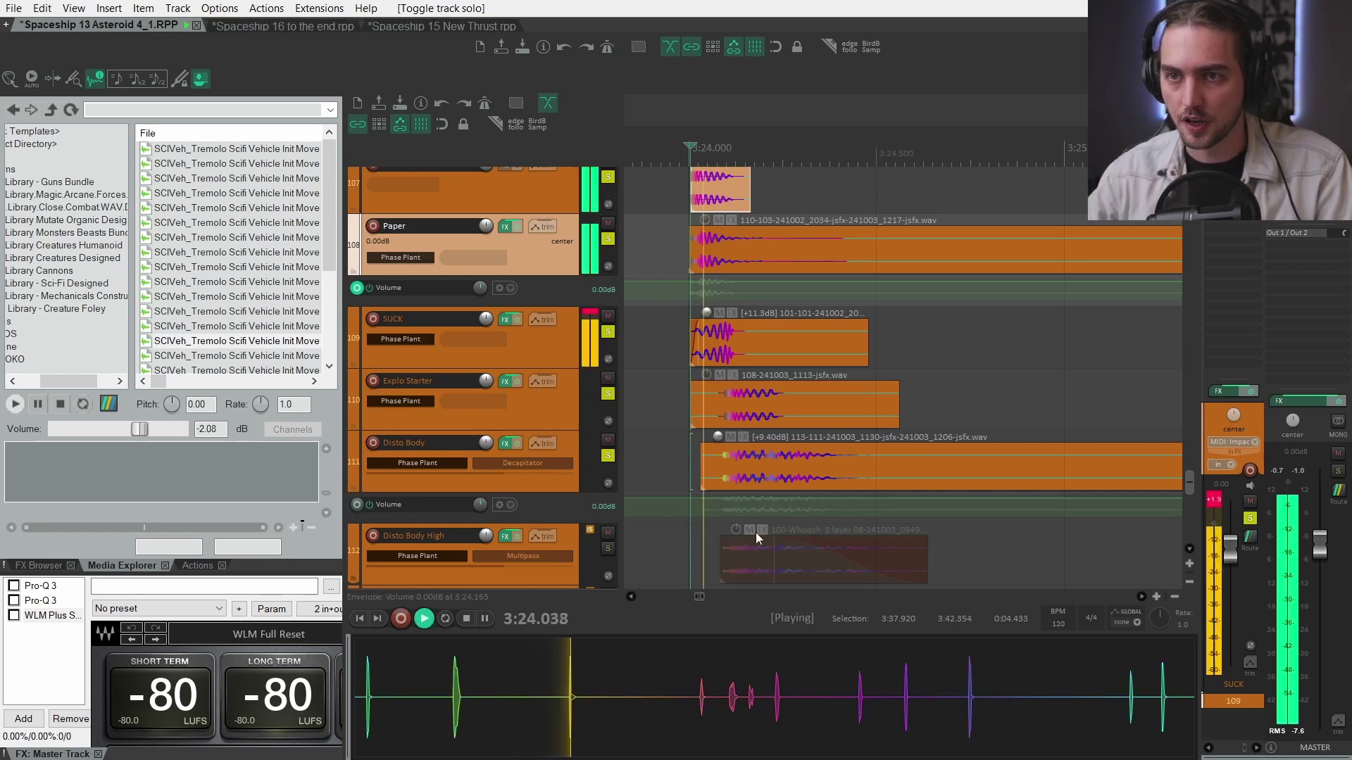
left_click(880, 465)
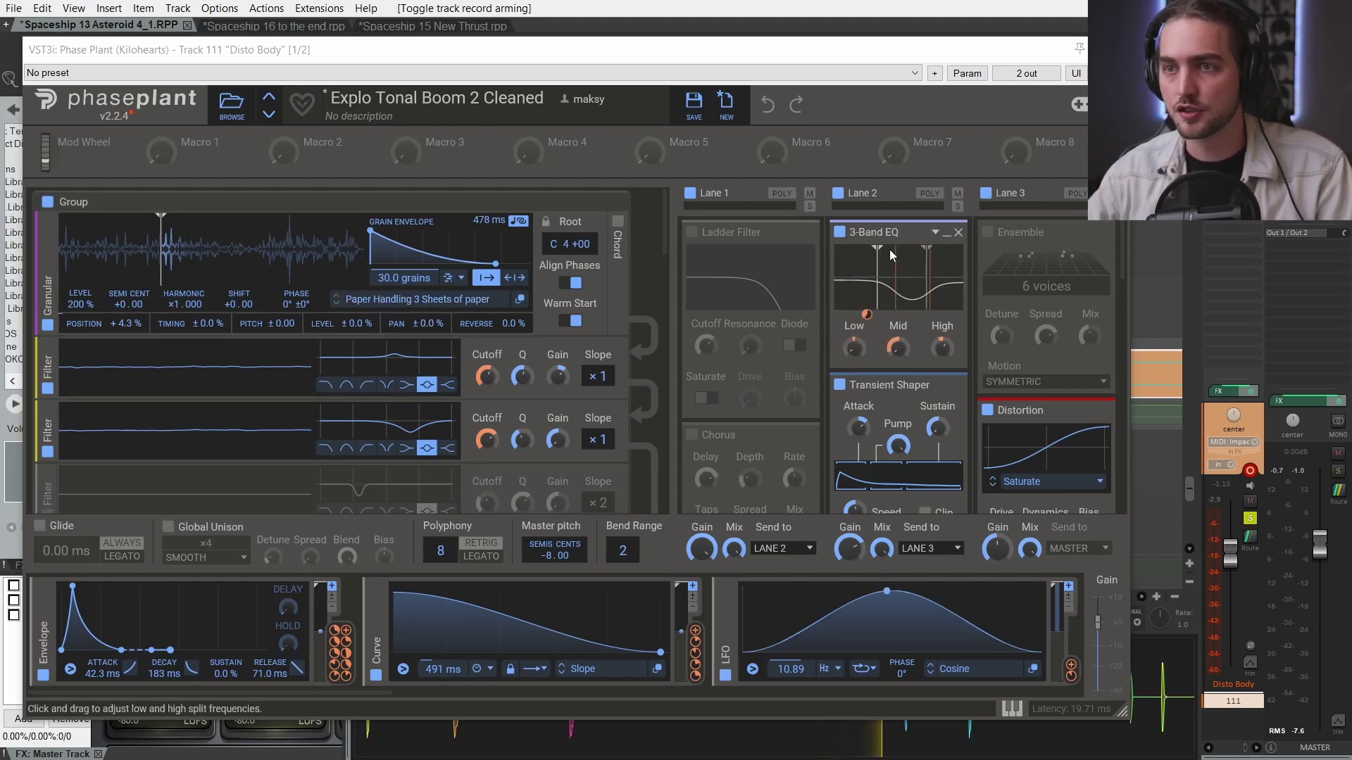
Scroll through the Disto Body patch's EQ, transient shaper, comb filter, Disperser and distortion lanes.
scroll(860, 434, "down", 5)
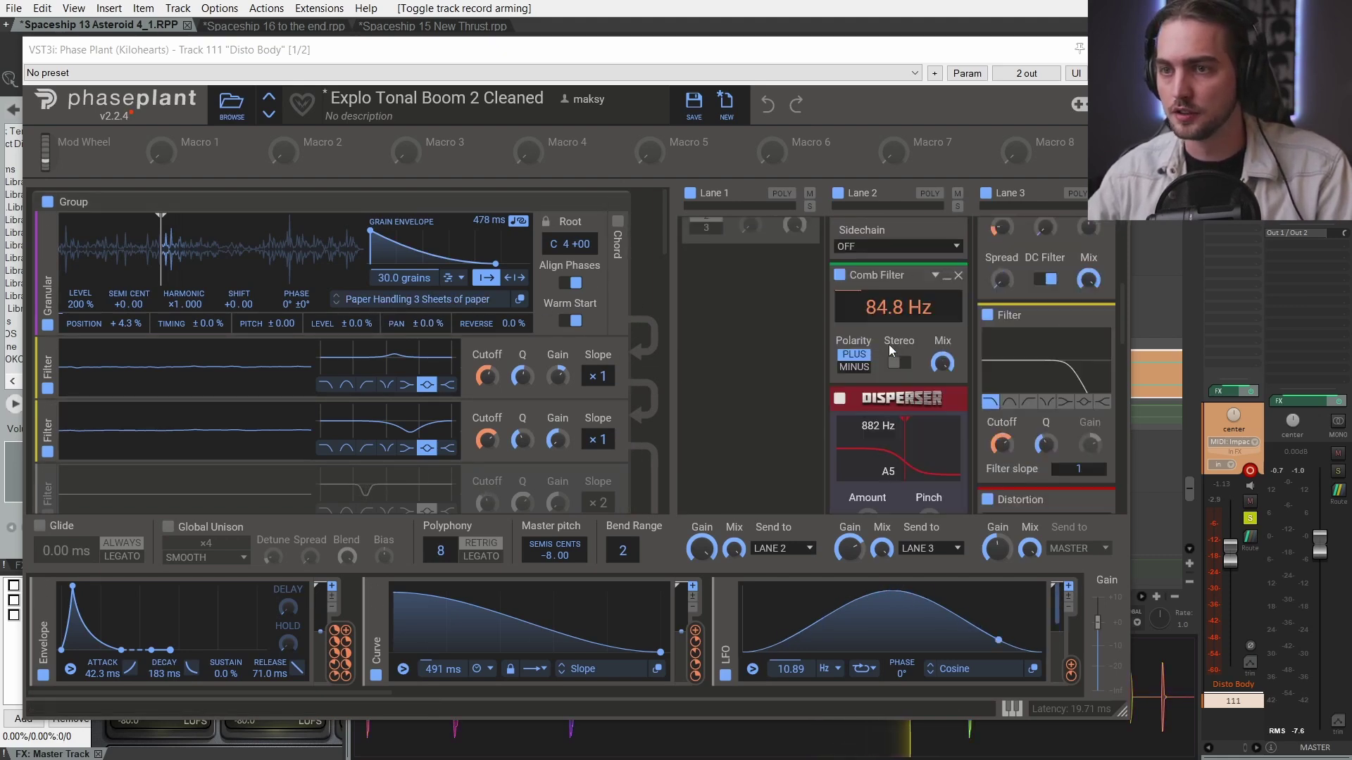
scroll(868, 317, "up", 5)
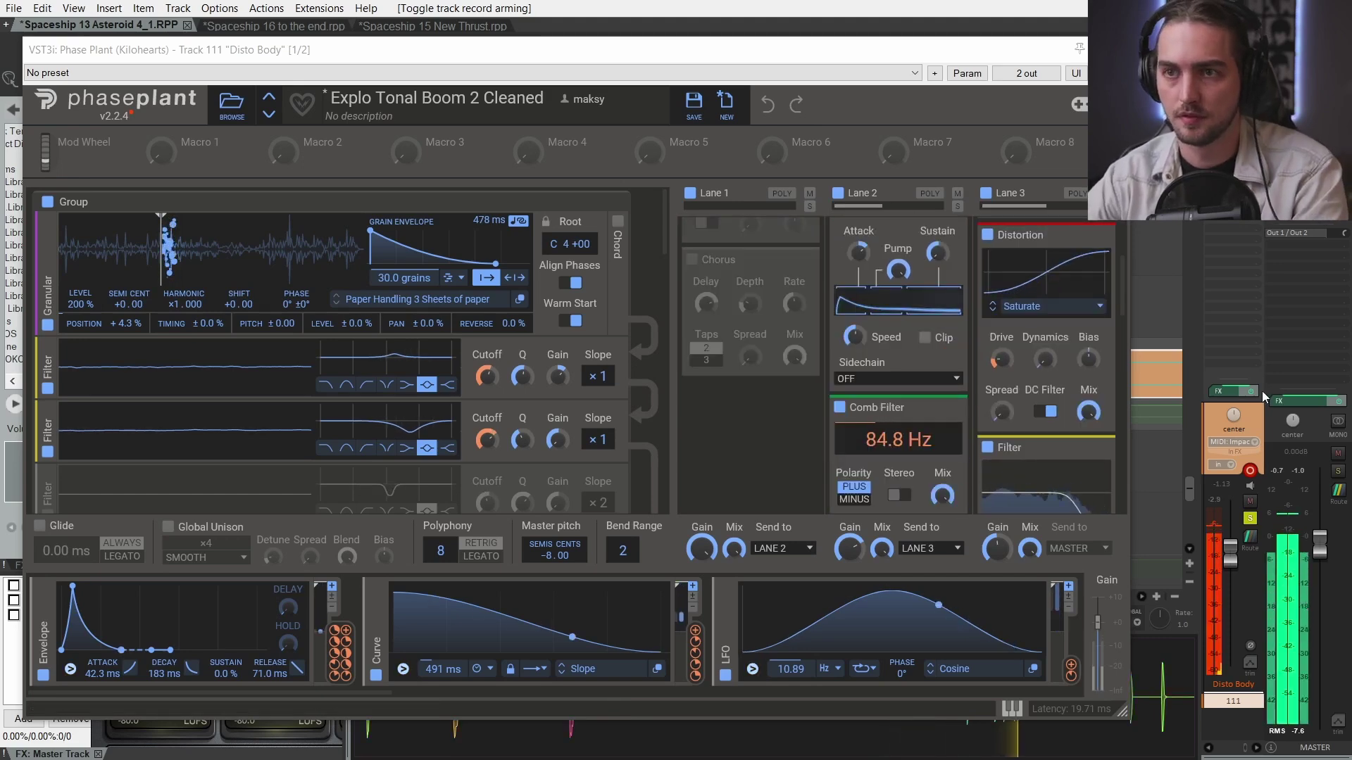
scroll(919, 406, "down", 3)
scroll(915, 398, "up", 4)
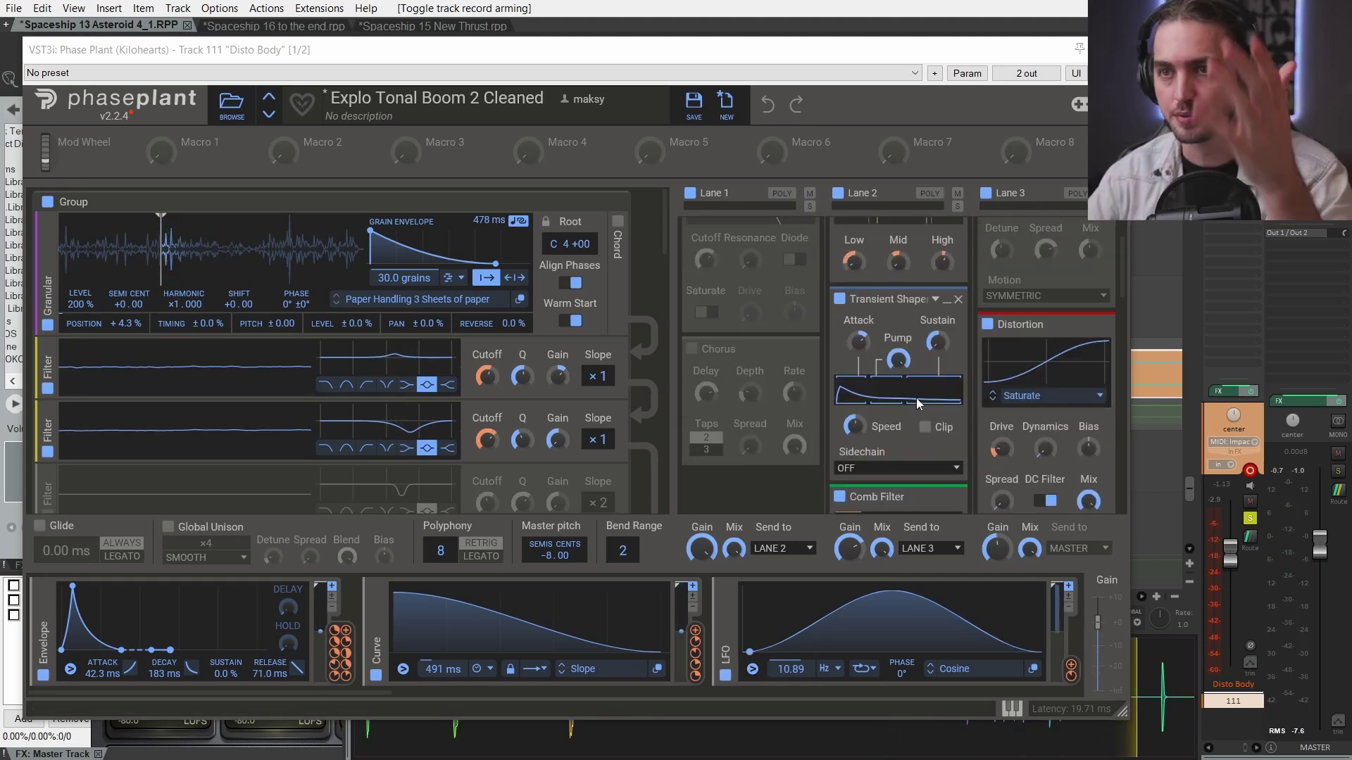
scroll(923, 403, "down", 2)
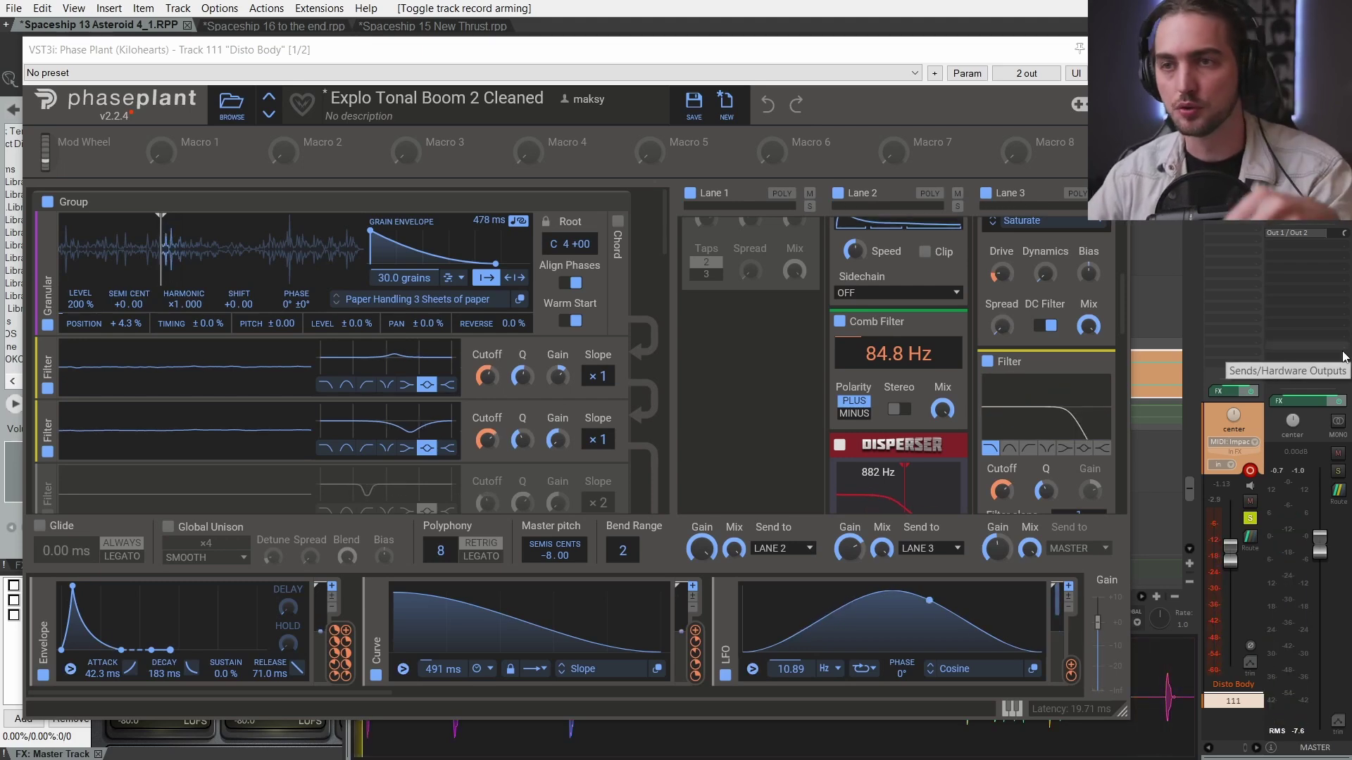
scroll(767, 440, "down", 2)
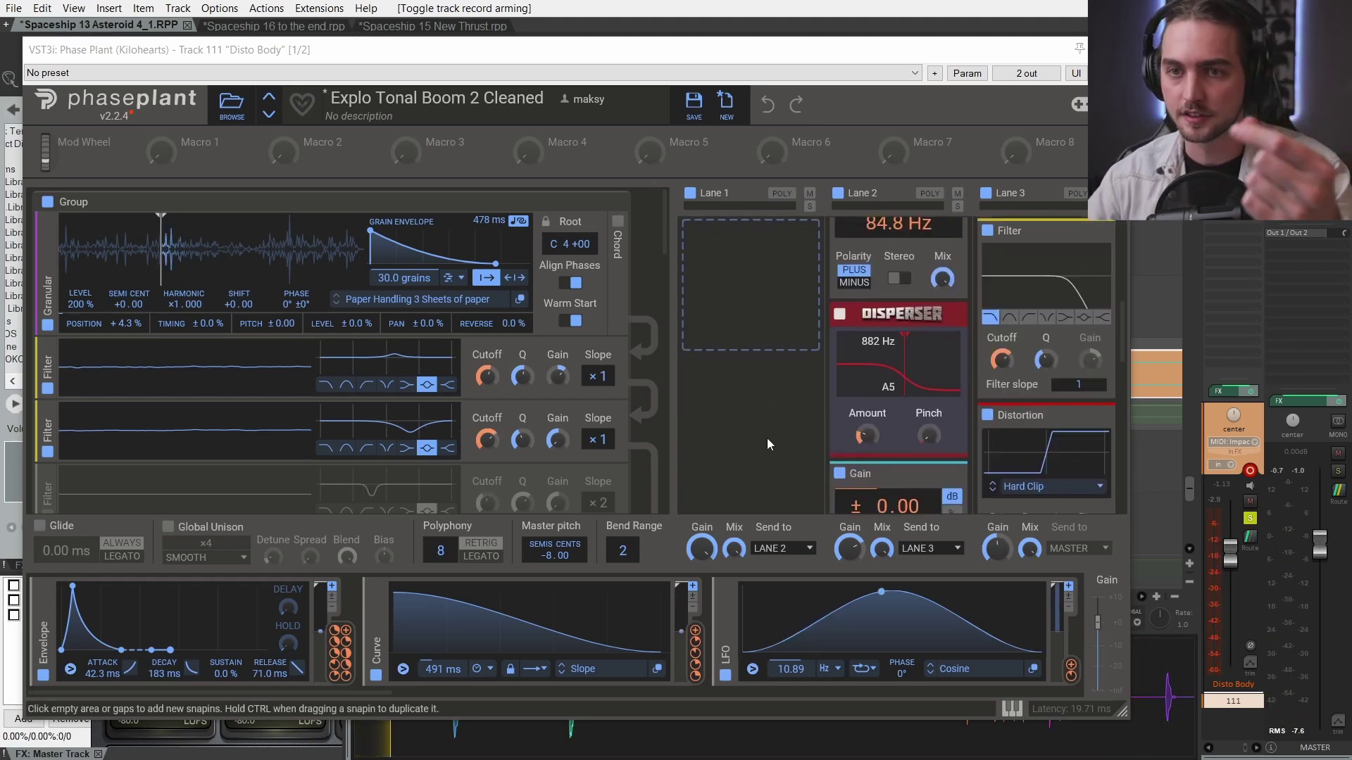
scroll(775, 449, "down", 1)
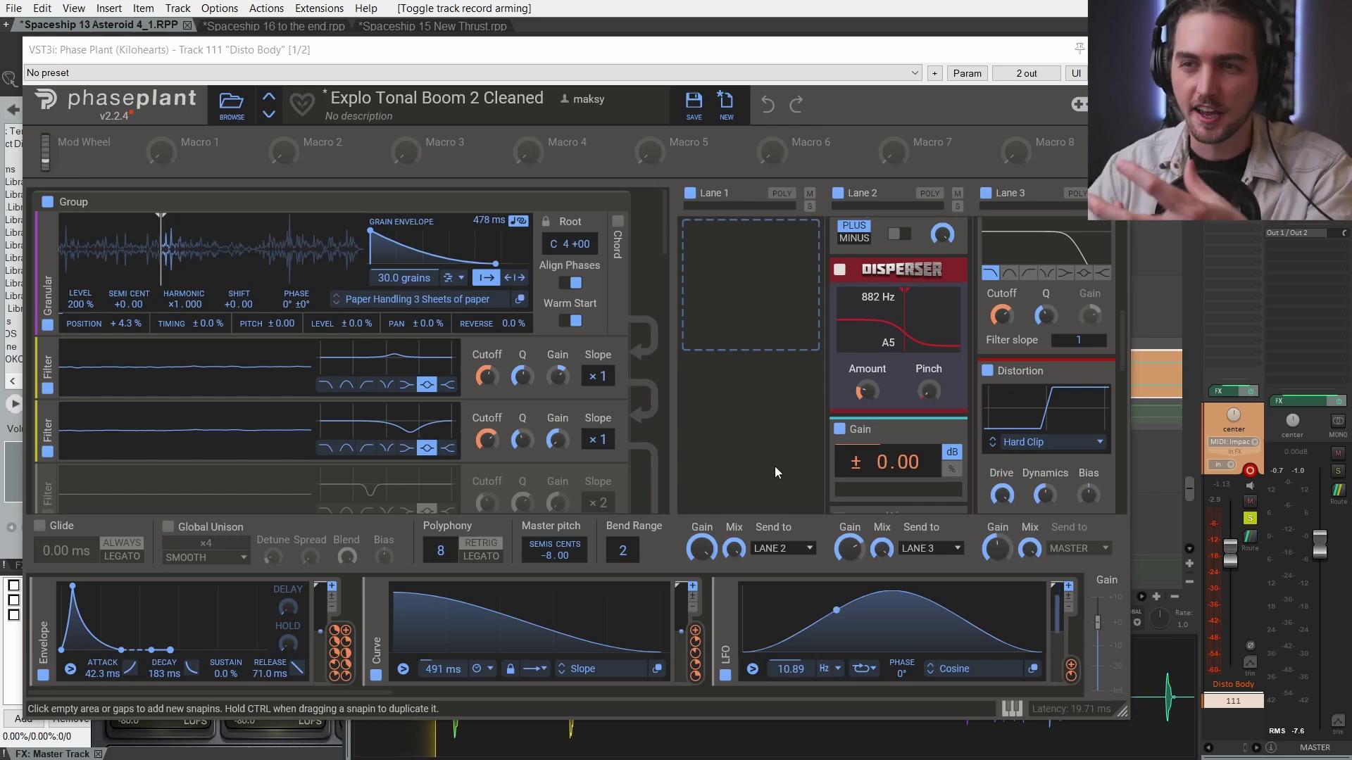
Close Phase Plant and move the solo from Disto Body to Disto Body High.
scroll(940, 421, "down", 2)
key("Escape")
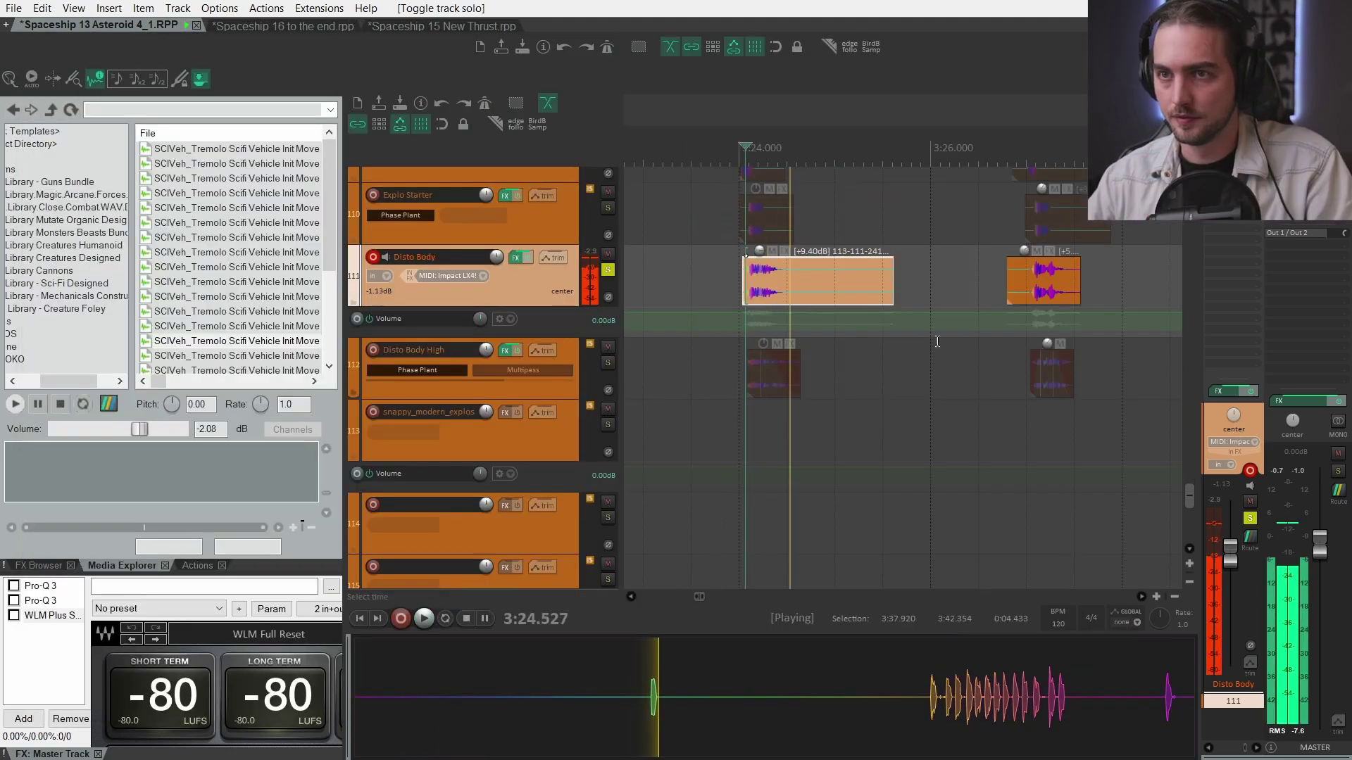
scroll(937, 341, "down", 3)
left_click(608, 270)
key("space")
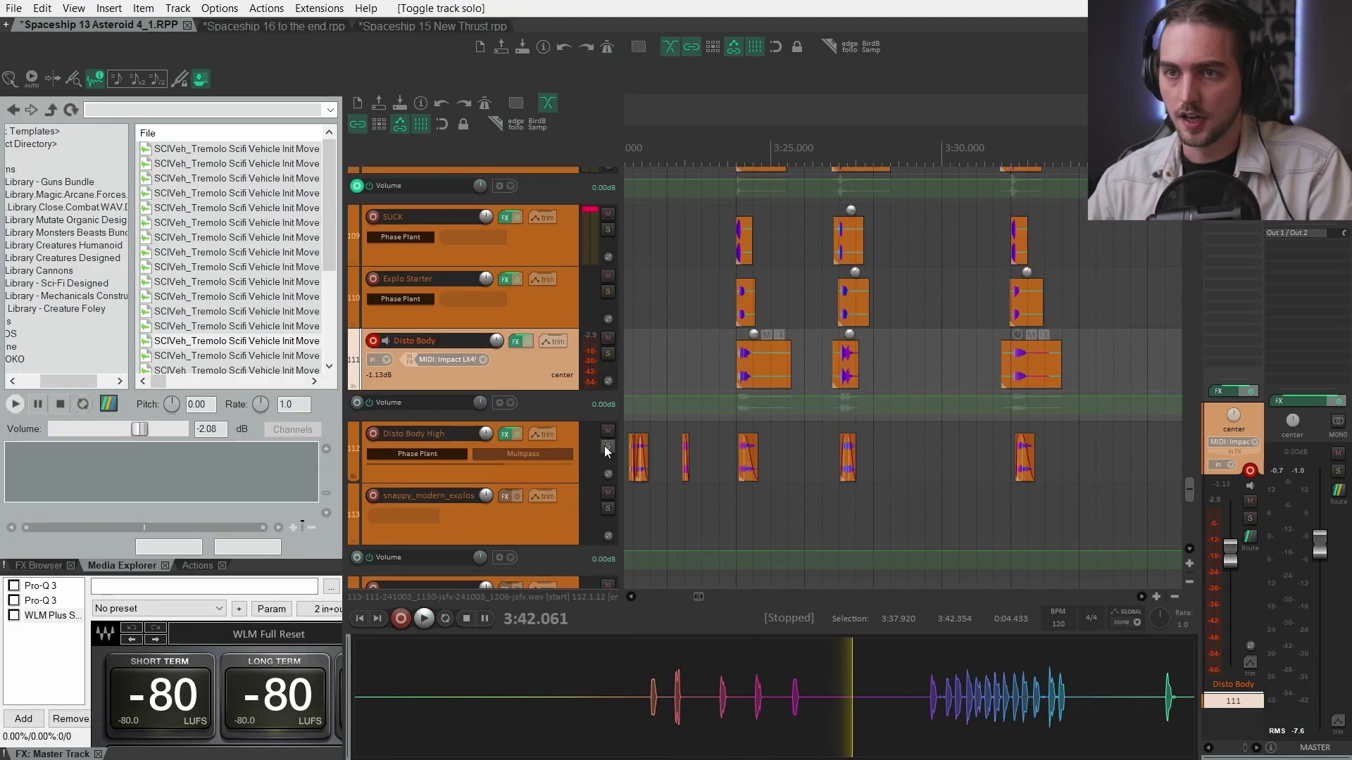
left_click(607, 447)
Select the Disto Body High item near 3:24 and review its 'Glitch Maybe maker' patch while it plays.
scroll(774, 443, "up", 3)
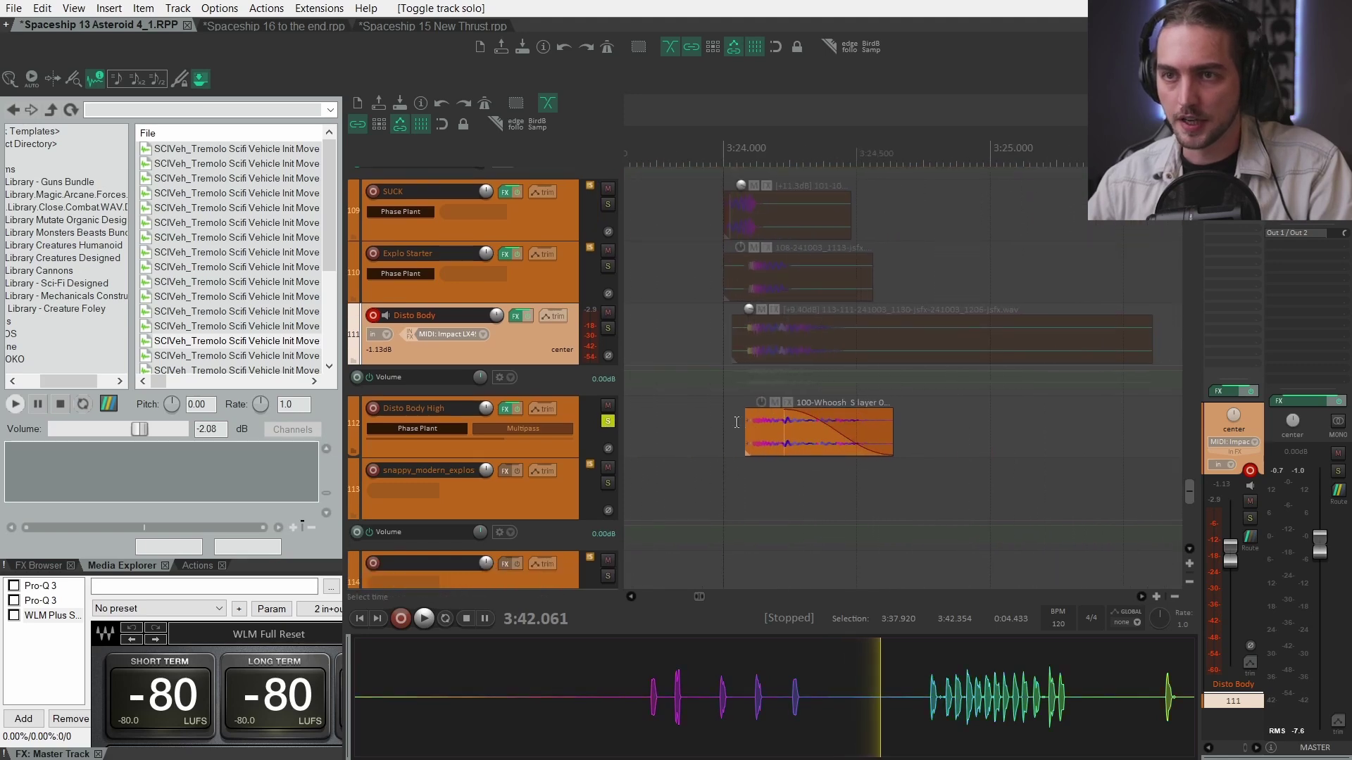
left_click(737, 422)
key("f")
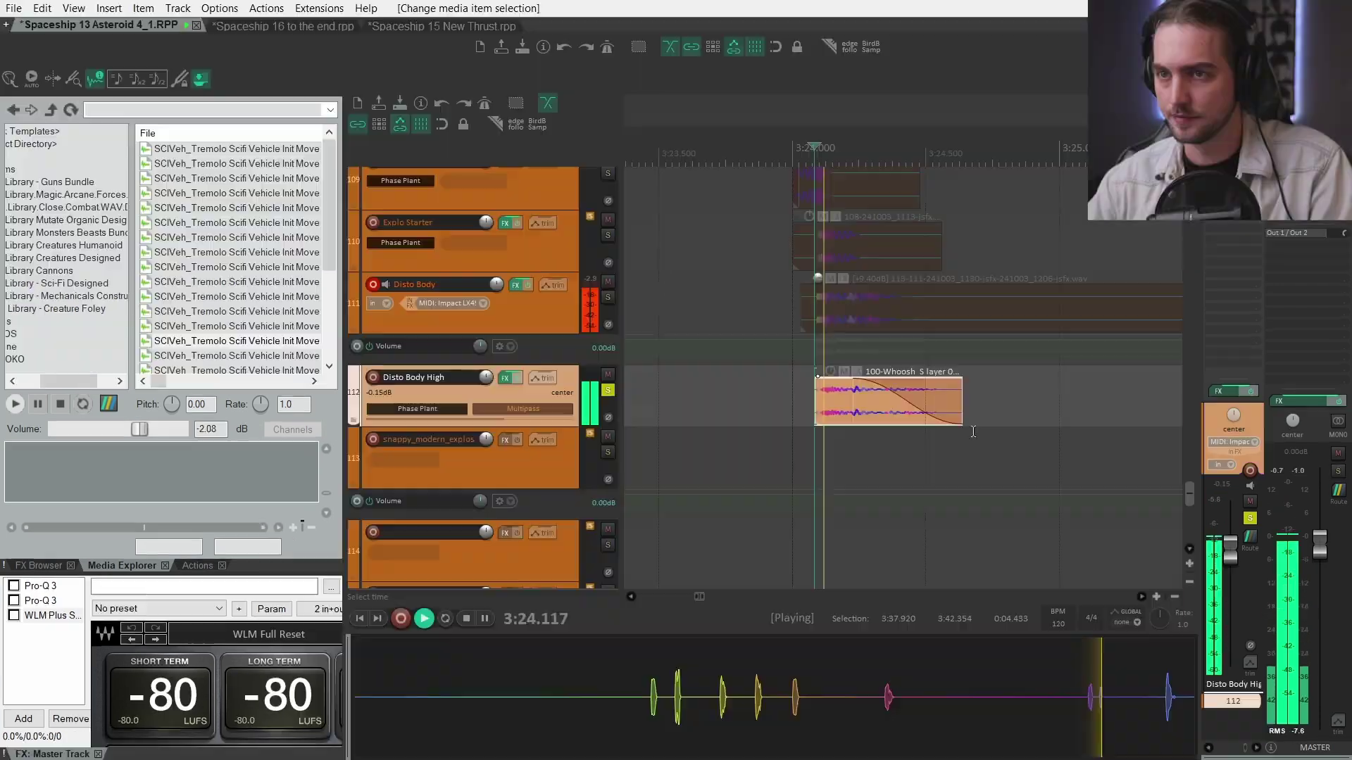
scroll(658, 454, "down", 5)
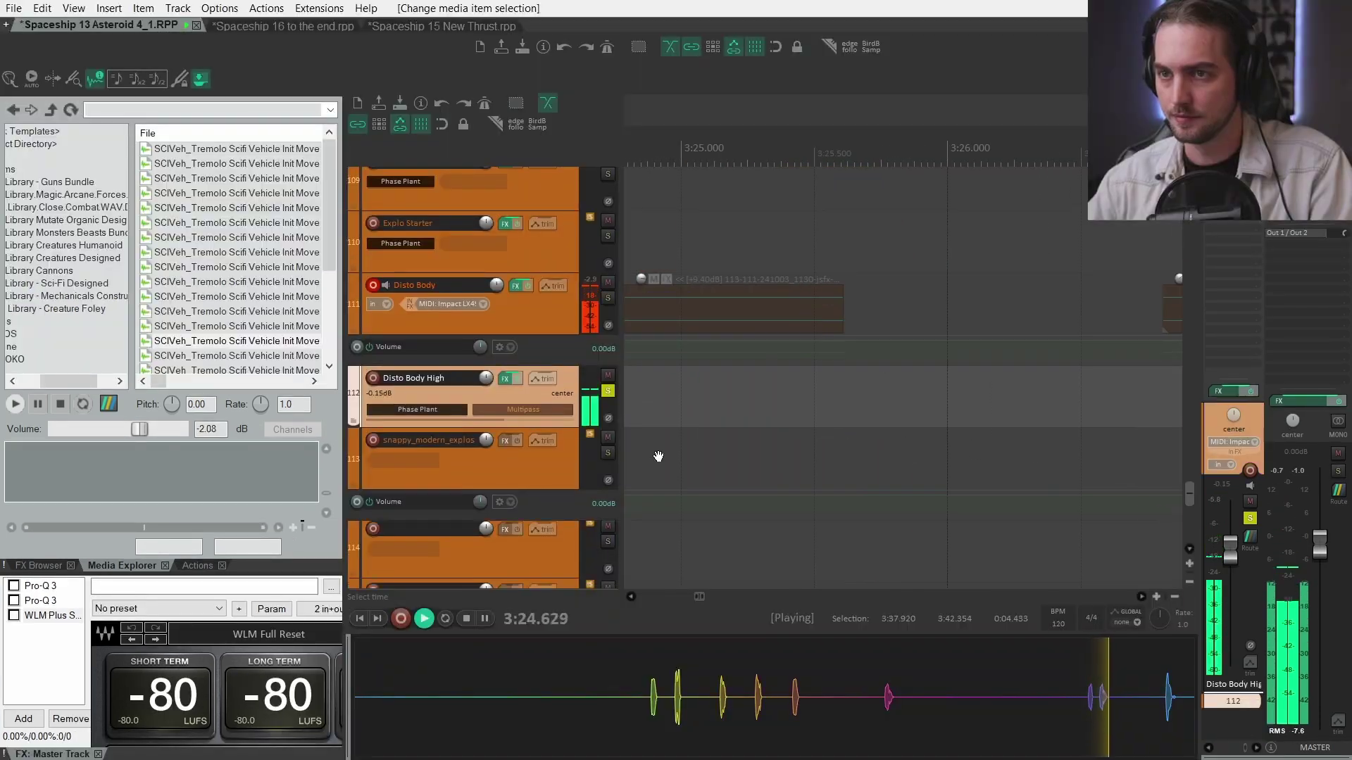
scroll(1054, 425, "down", 4)
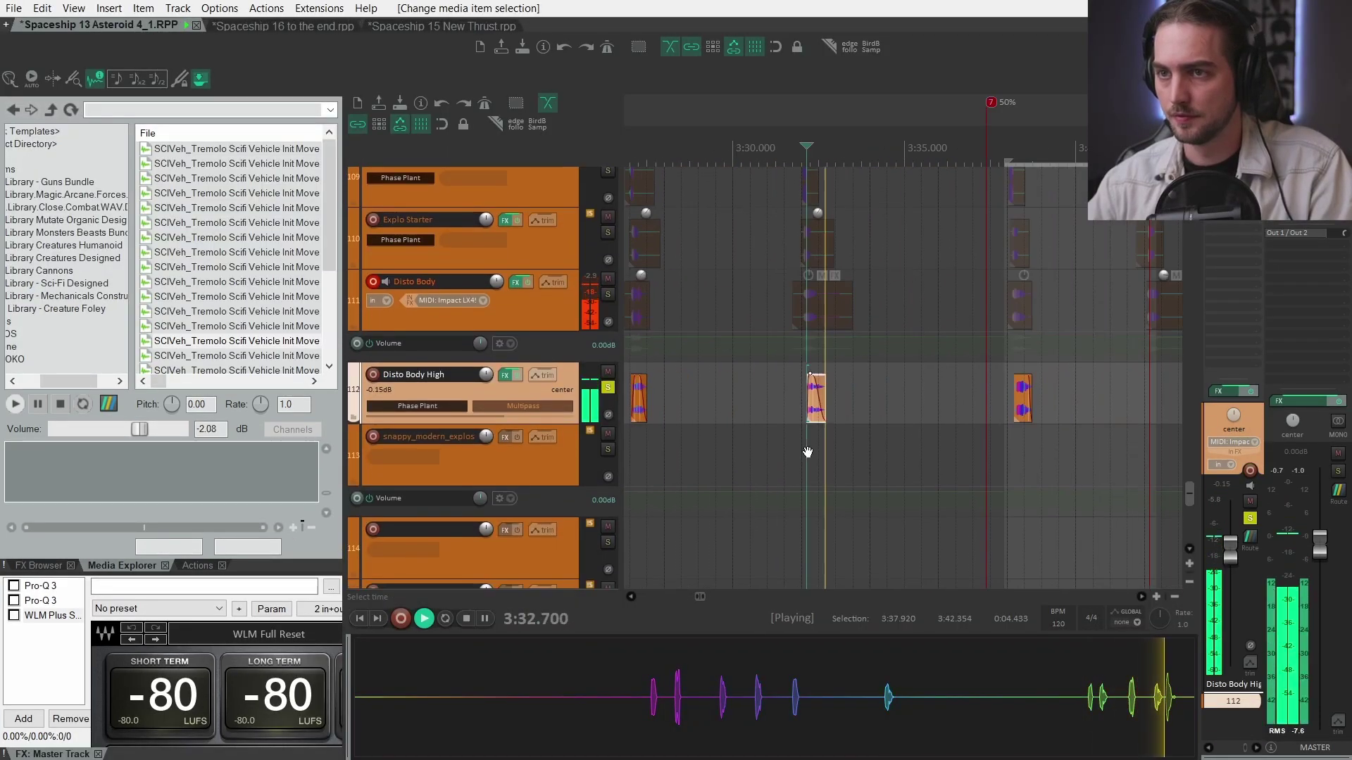
key("space")
scroll(736, 465, "down", 5)
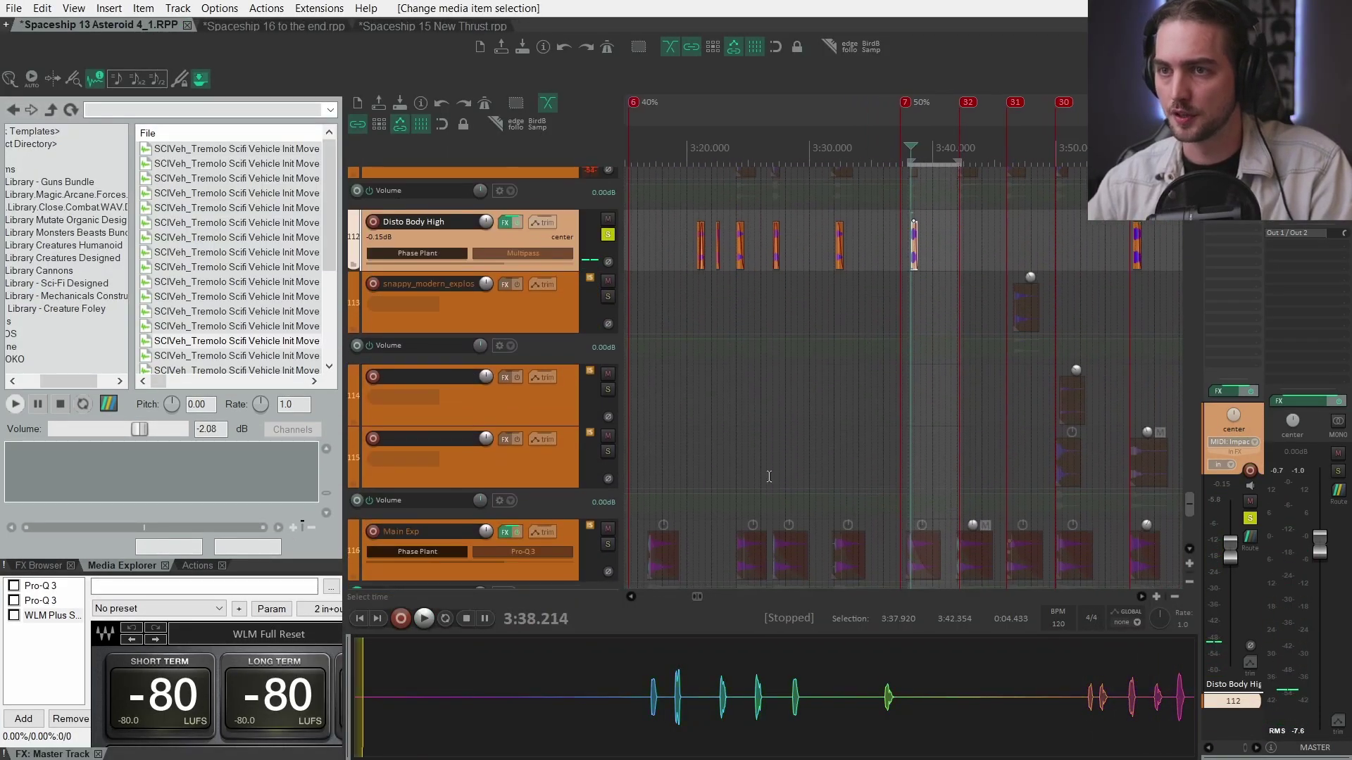
Select the Main Exp item around 3:27, jump to the next Main Exp item and play it.
left_click(728, 383)
scroll(723, 378, "up", 5)
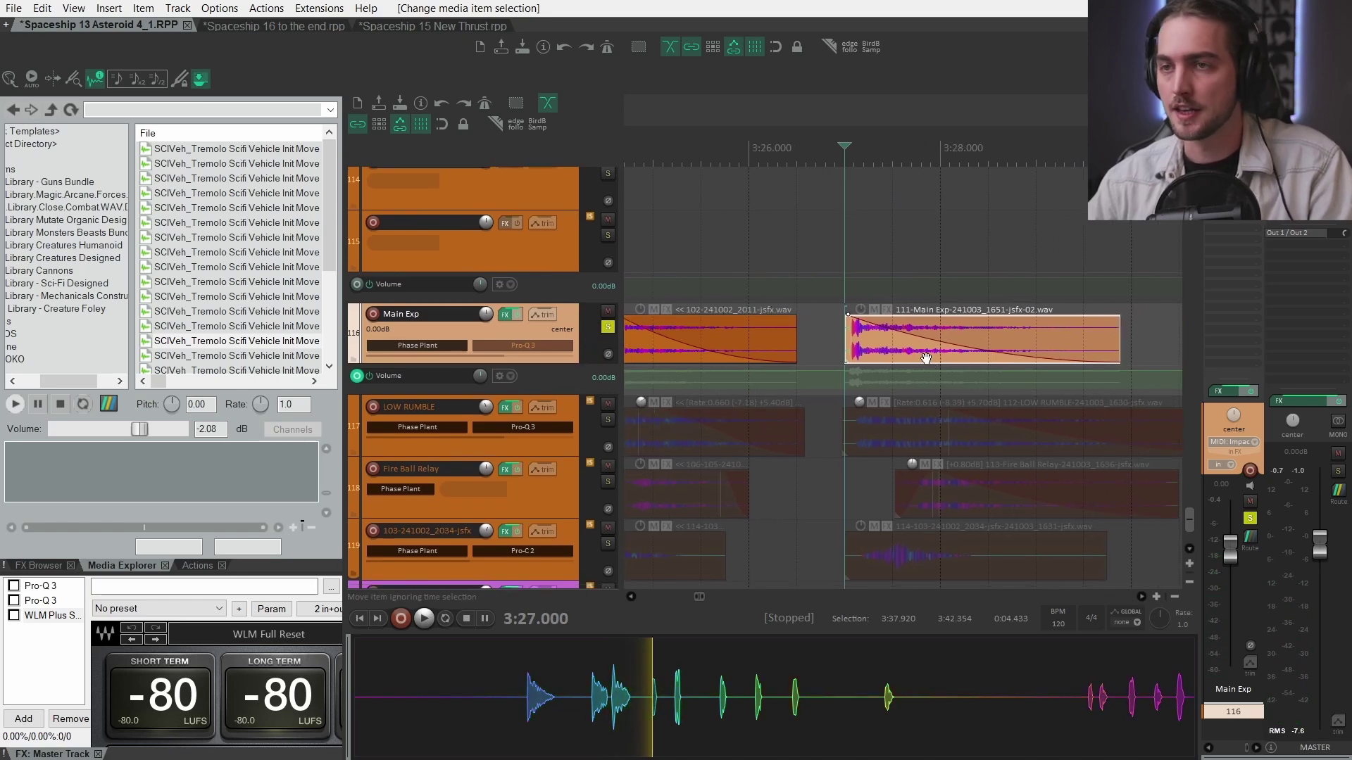
scroll(833, 344, "right", 2)
scroll(907, 338, "down", 5)
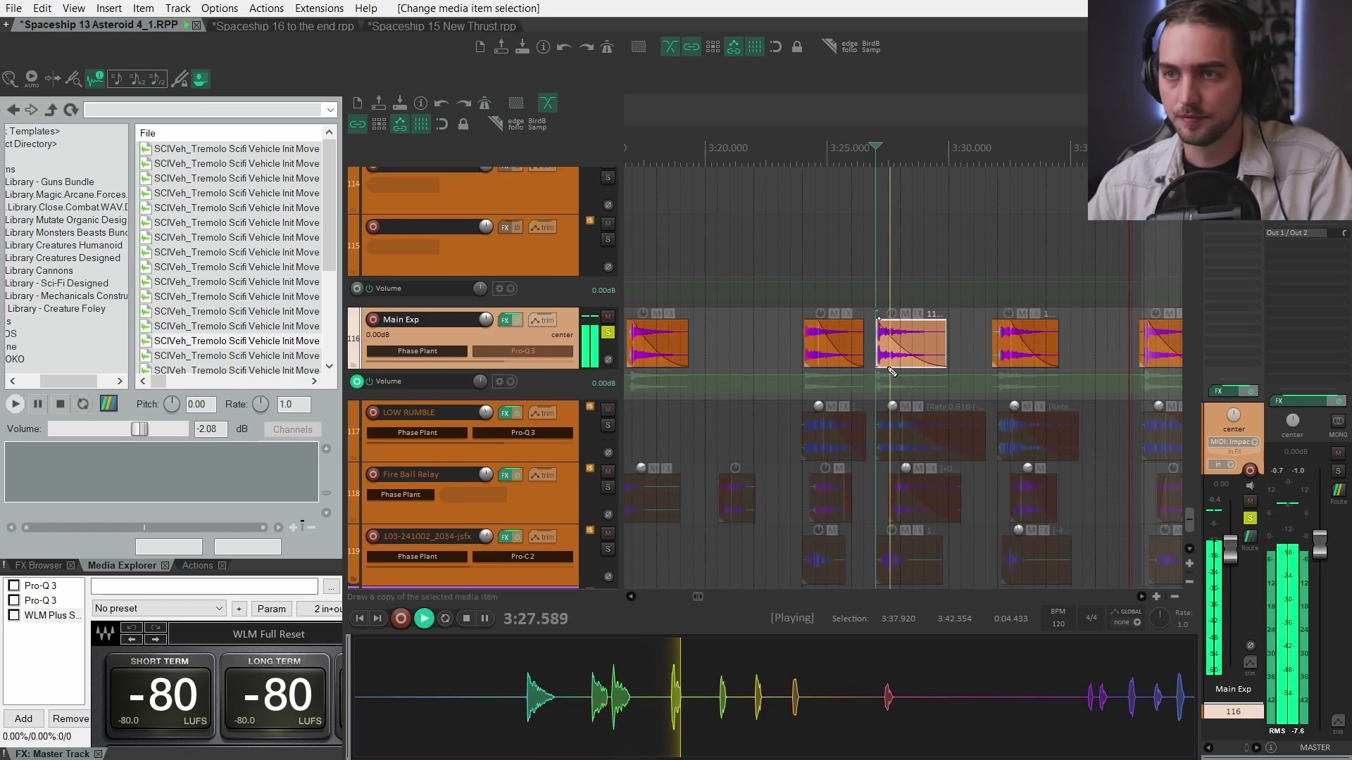
scroll(906, 337, "up", 3)
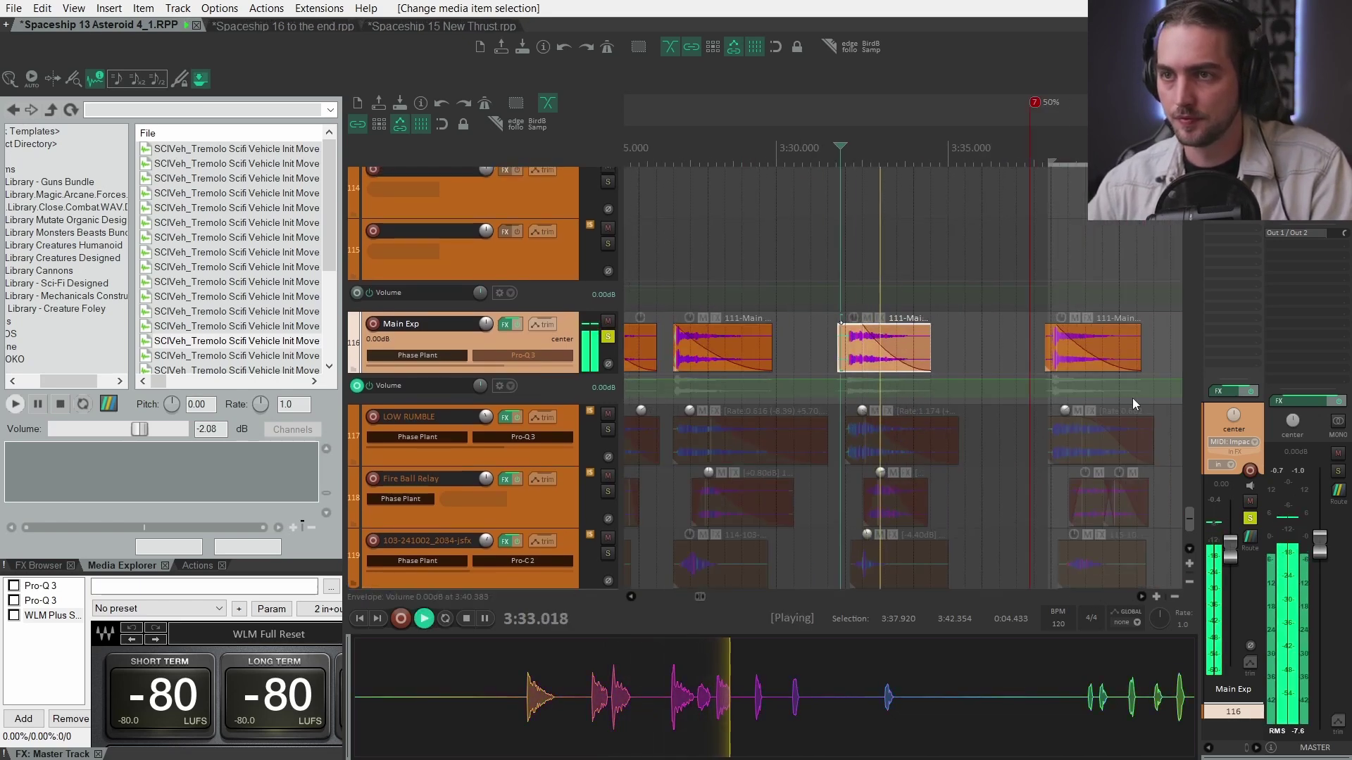
key("ctrl+Right")
key("space")
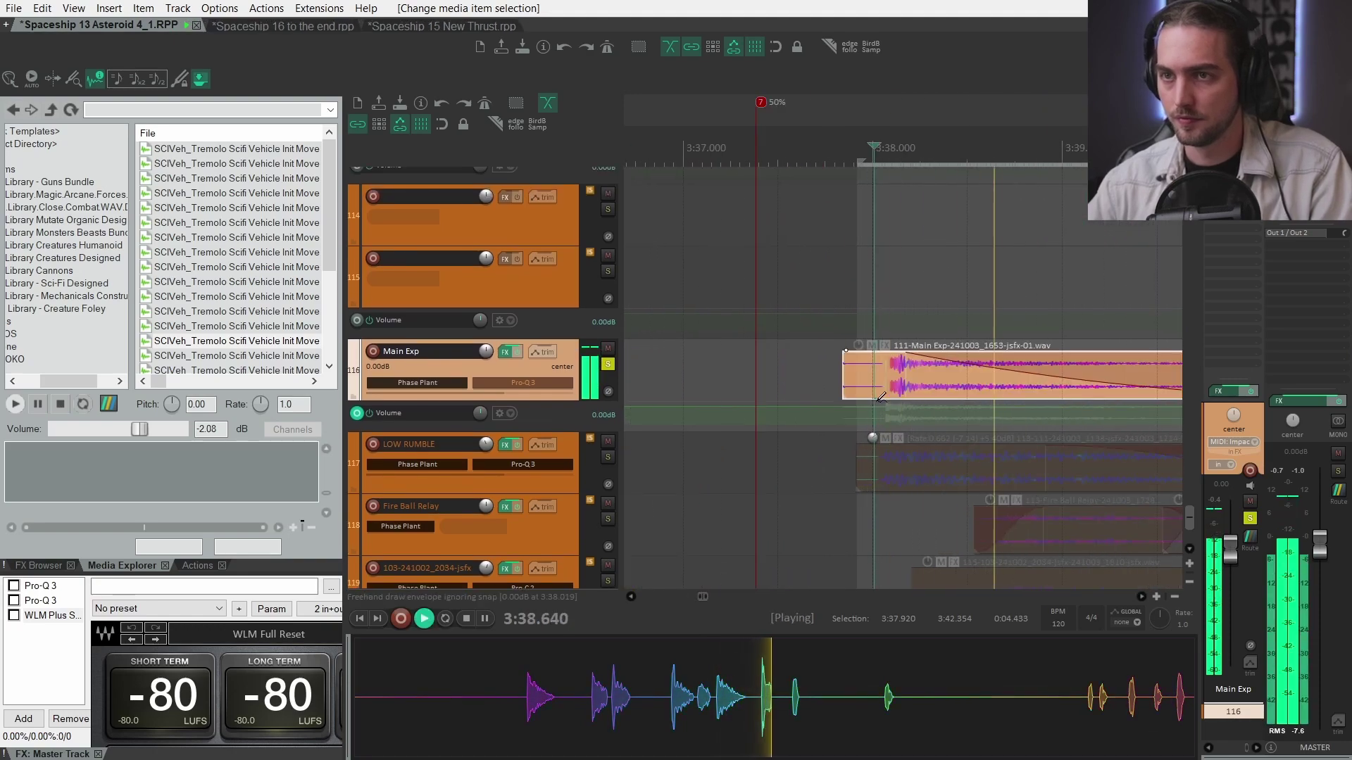
Review Main Exp's 'Explosion 6 paper' patch, then solo LOW RUMBLE instead and play.
left_click(399, 382)
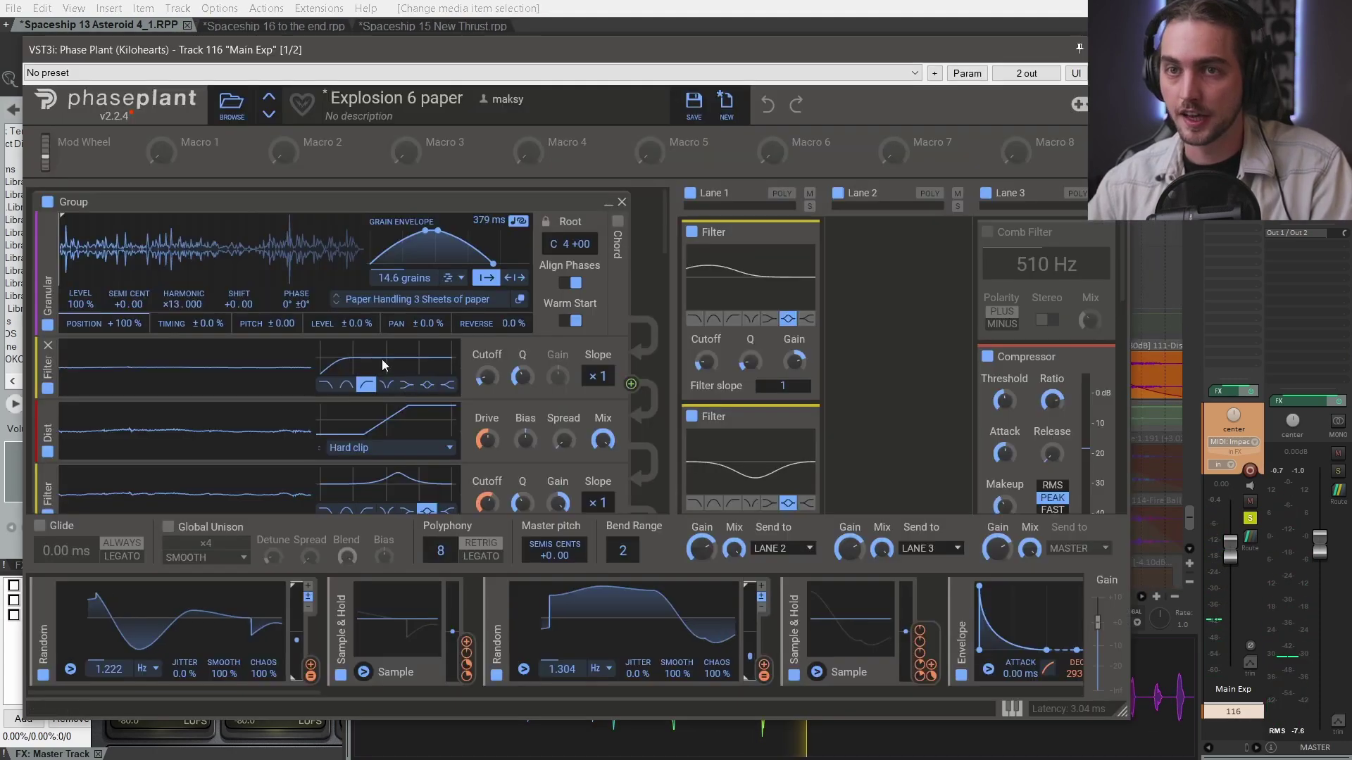
left_click_drag(431, 50, 546, 30)
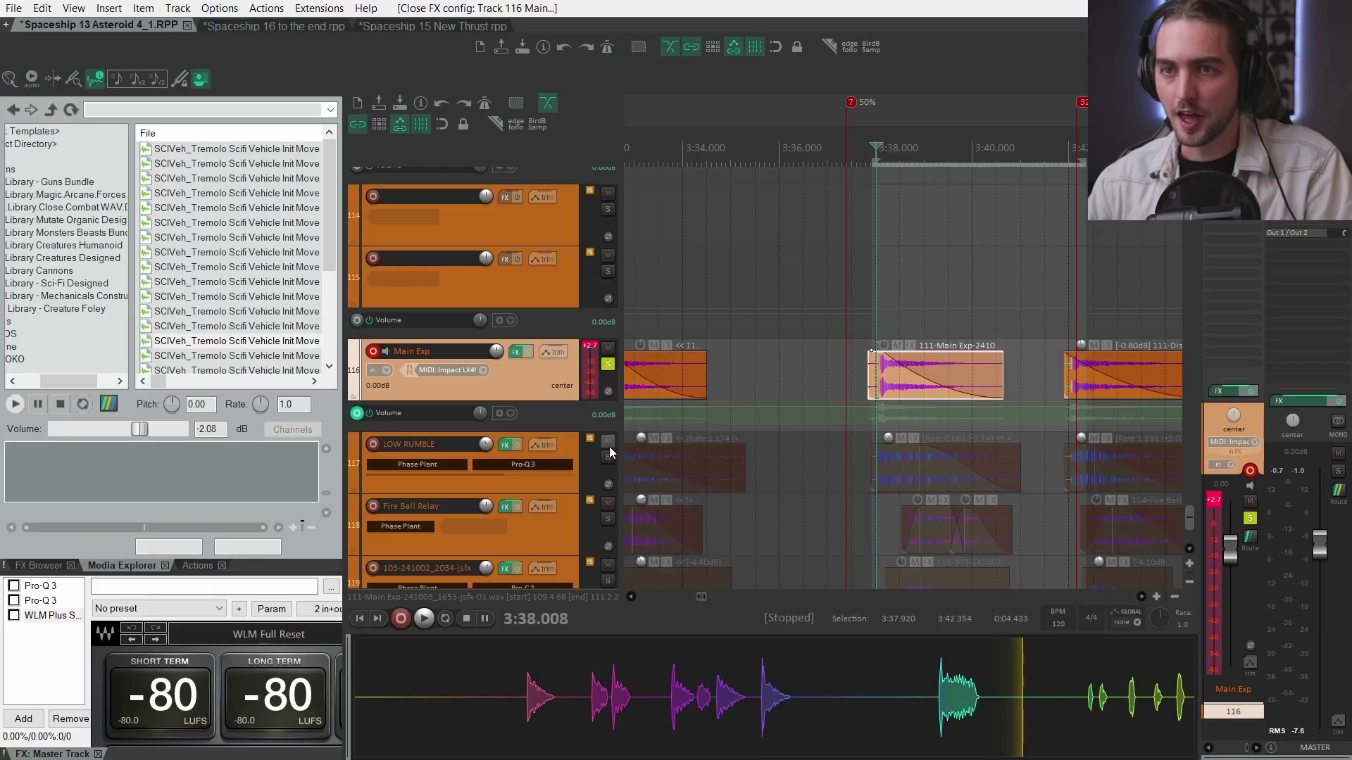
left_click(608, 457)
left_click(608, 364)
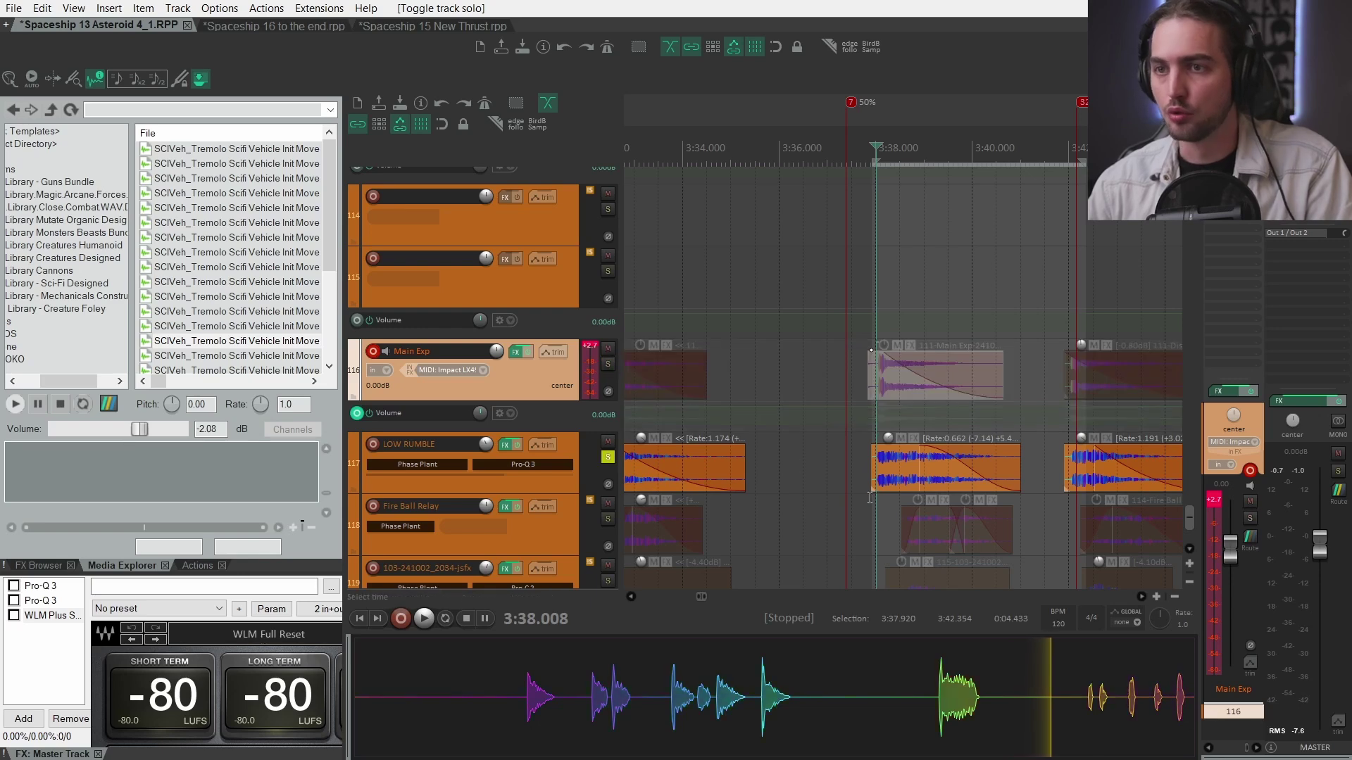
key("space")
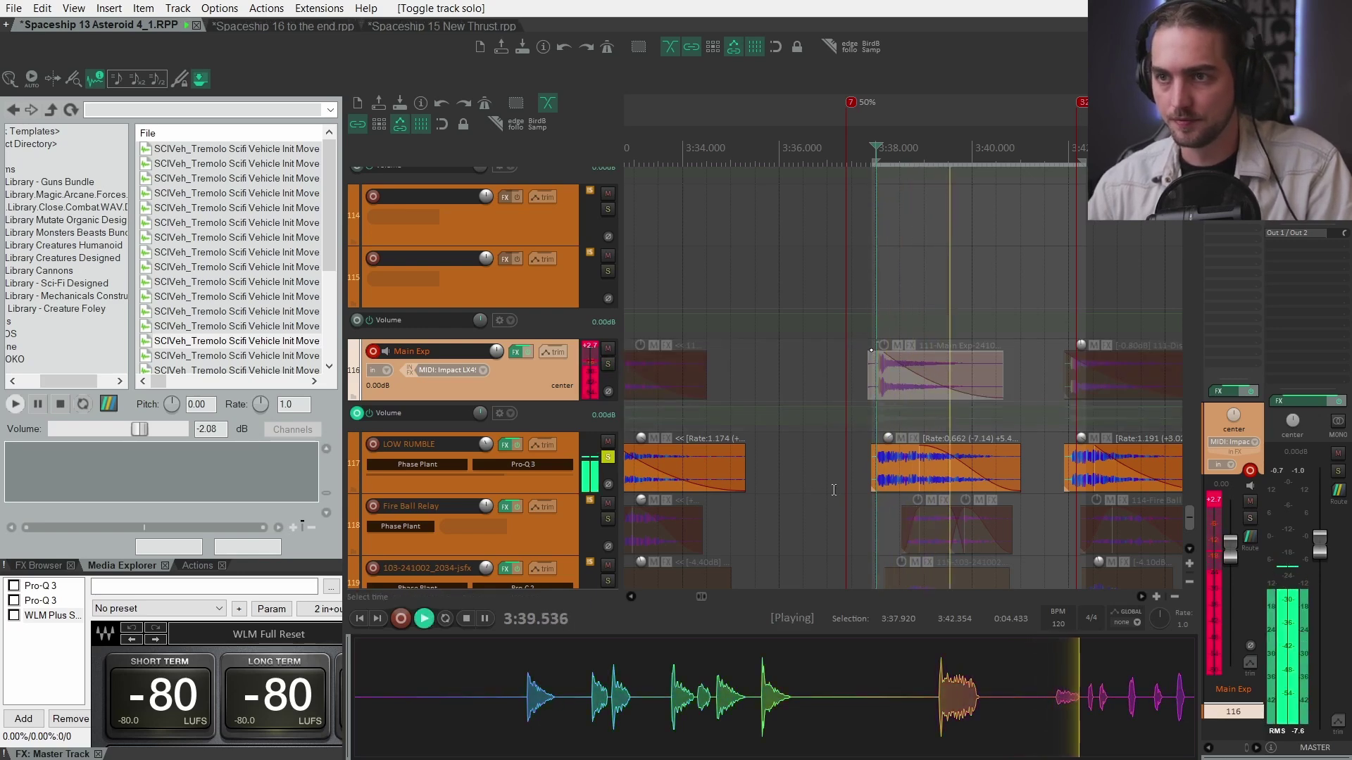
Review LOW RUMBLE's 'Low Rumble Randomizer' Phase Plant patch, close it and resume playback.
left_click(422, 465)
scroll(264, 395, "up", 3)
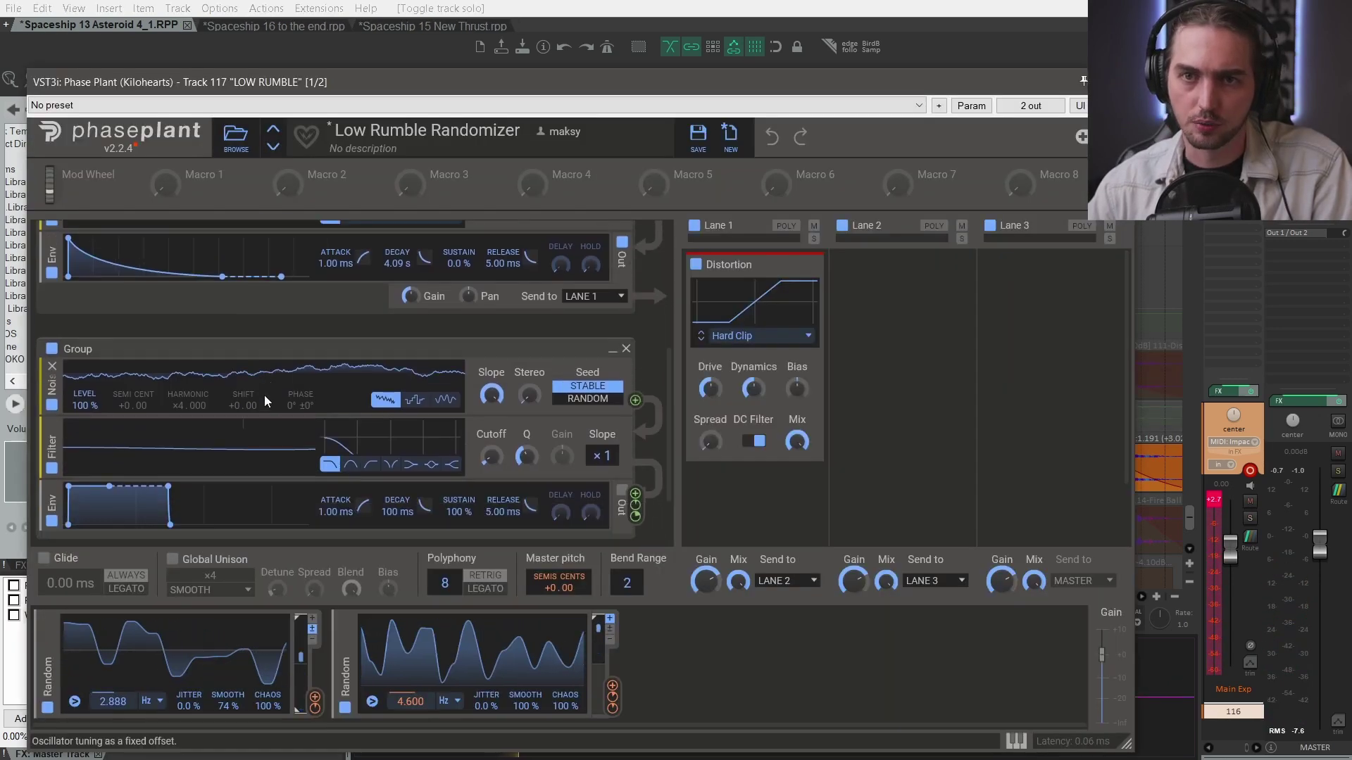
scroll(412, 429, "up", 3)
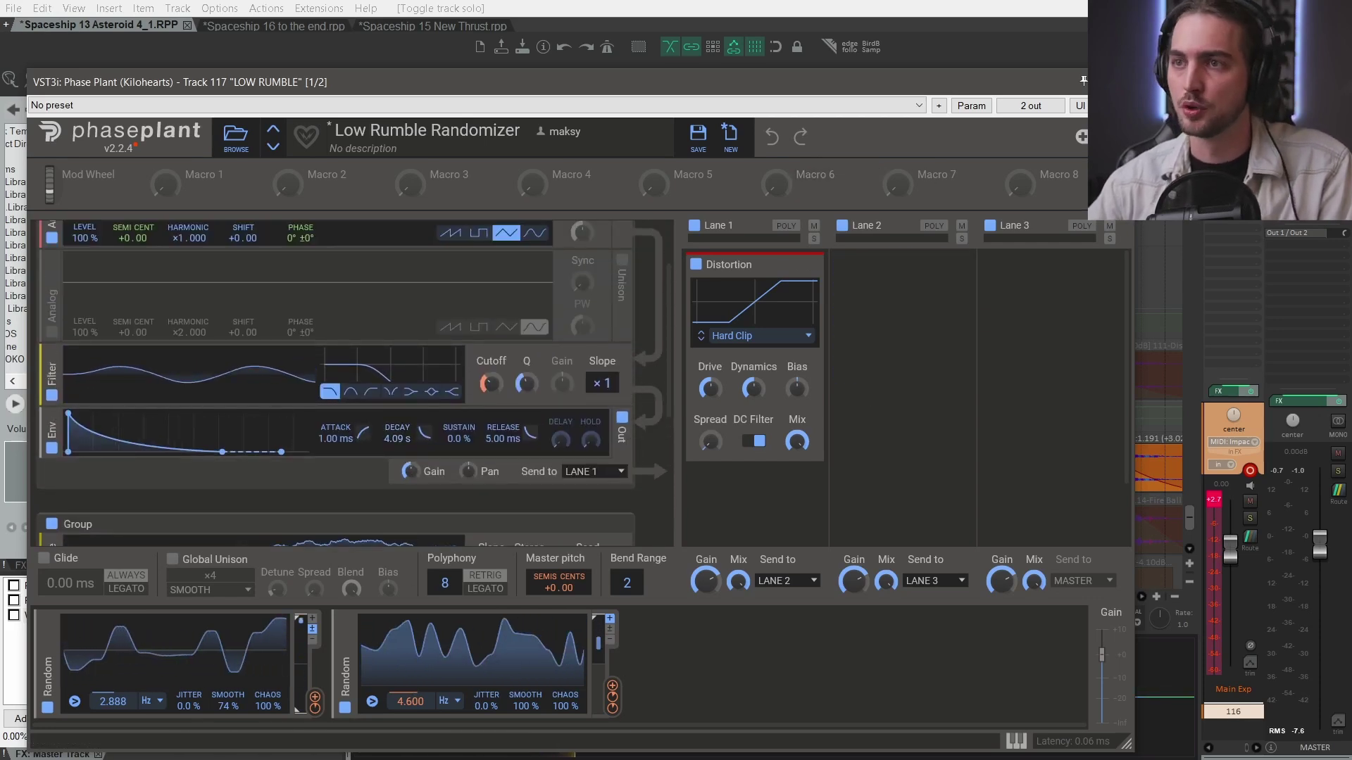
key("Escape")
left_click(890, 390)
key("space")
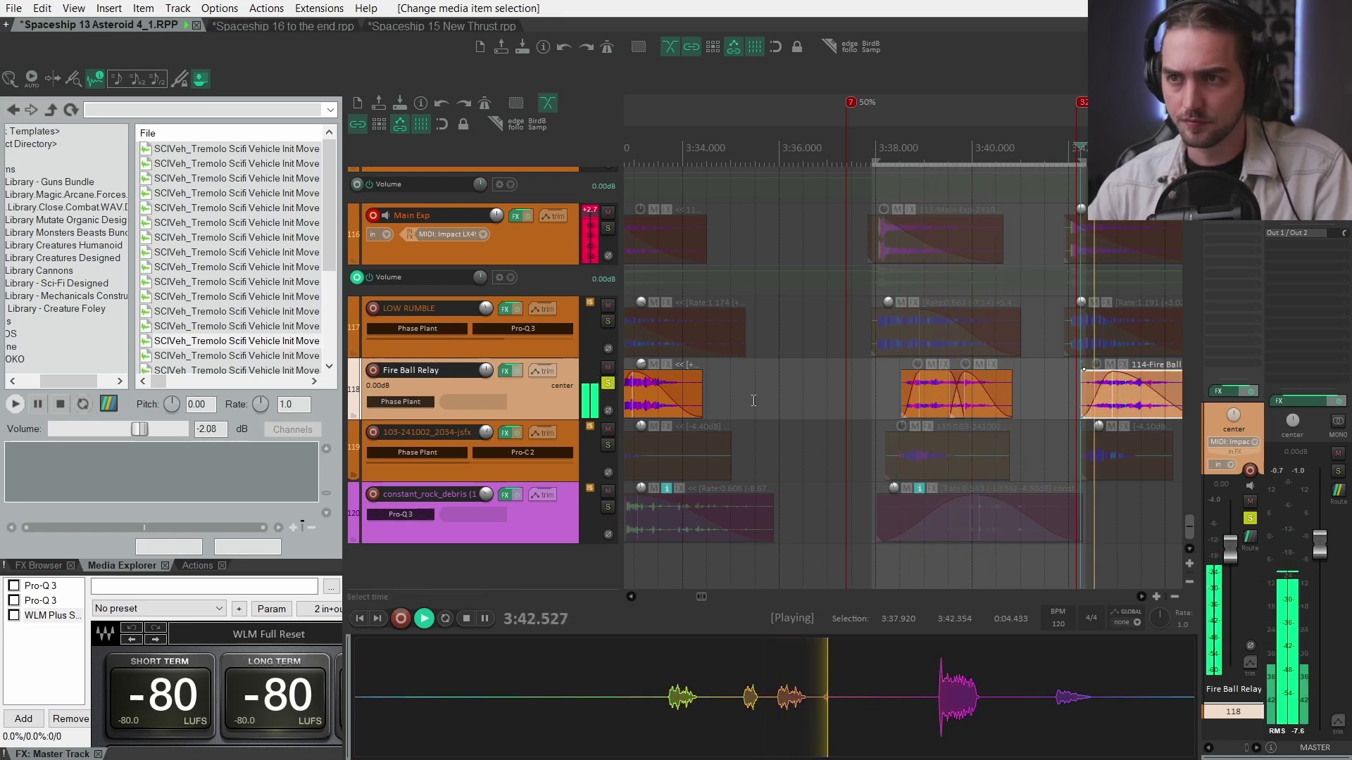
Glance at Fire Ball Relay's 'Explo Tail' patch, then move the solo to constant_rock_debris and play.
left_click(400, 401)
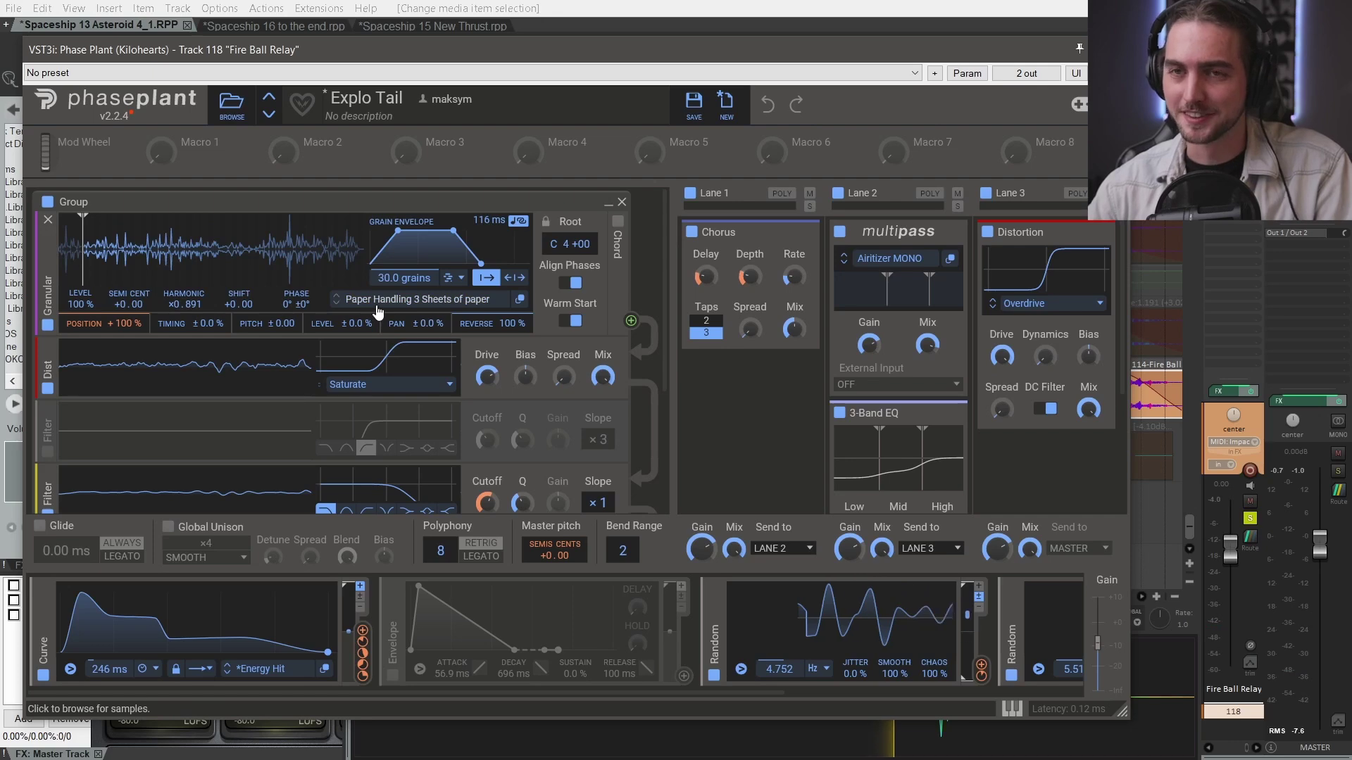
key("Escape")
left_click(607, 445)
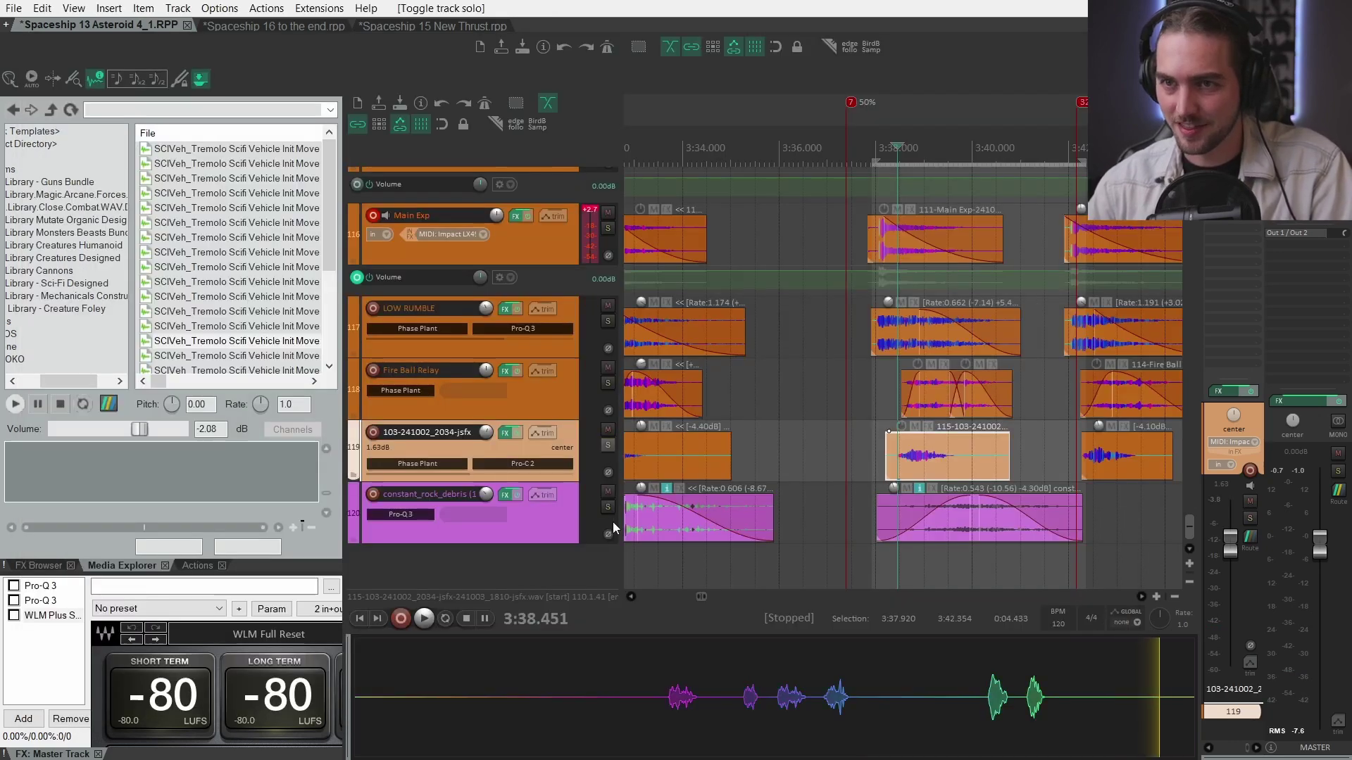
left_click(607, 507)
key("space")
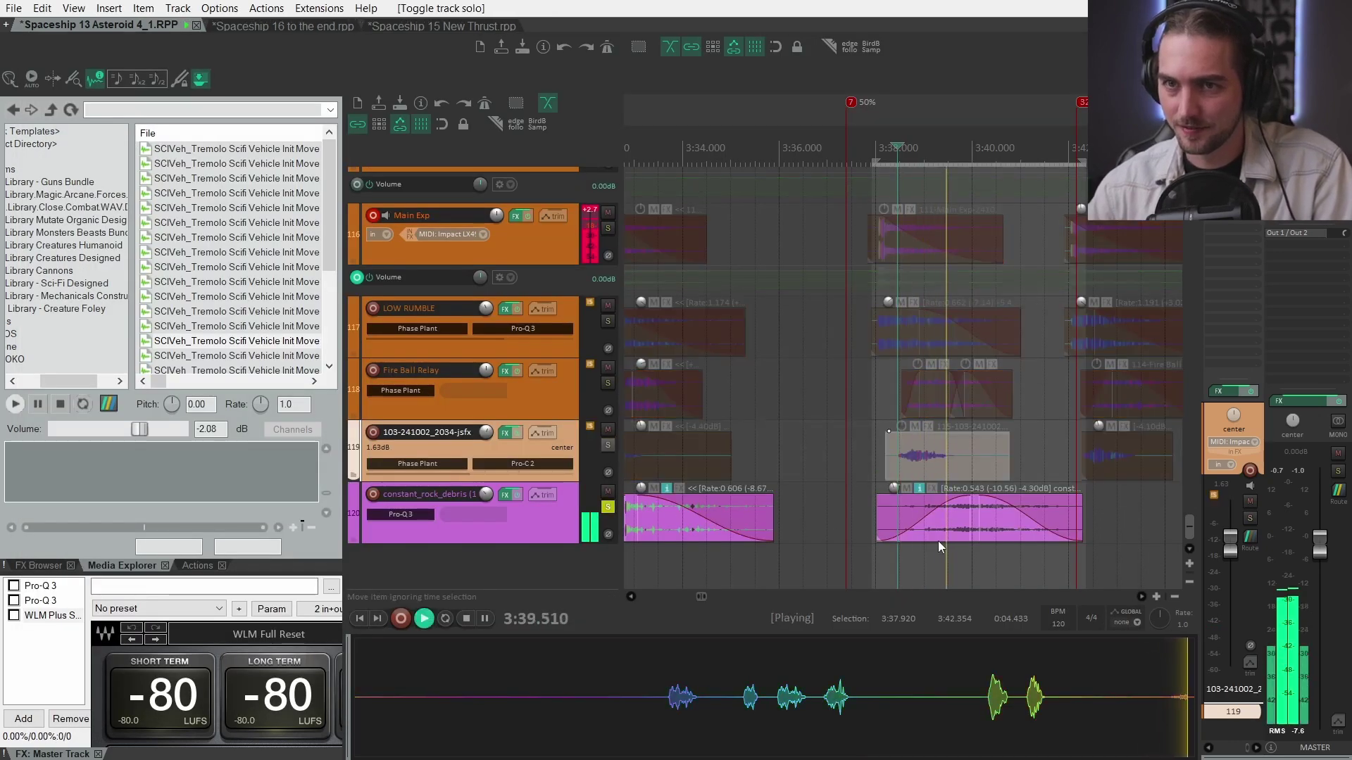
key("space")
Audition the later and earlier constant_rock_debris items.
scroll(820, 488, "down", 4)
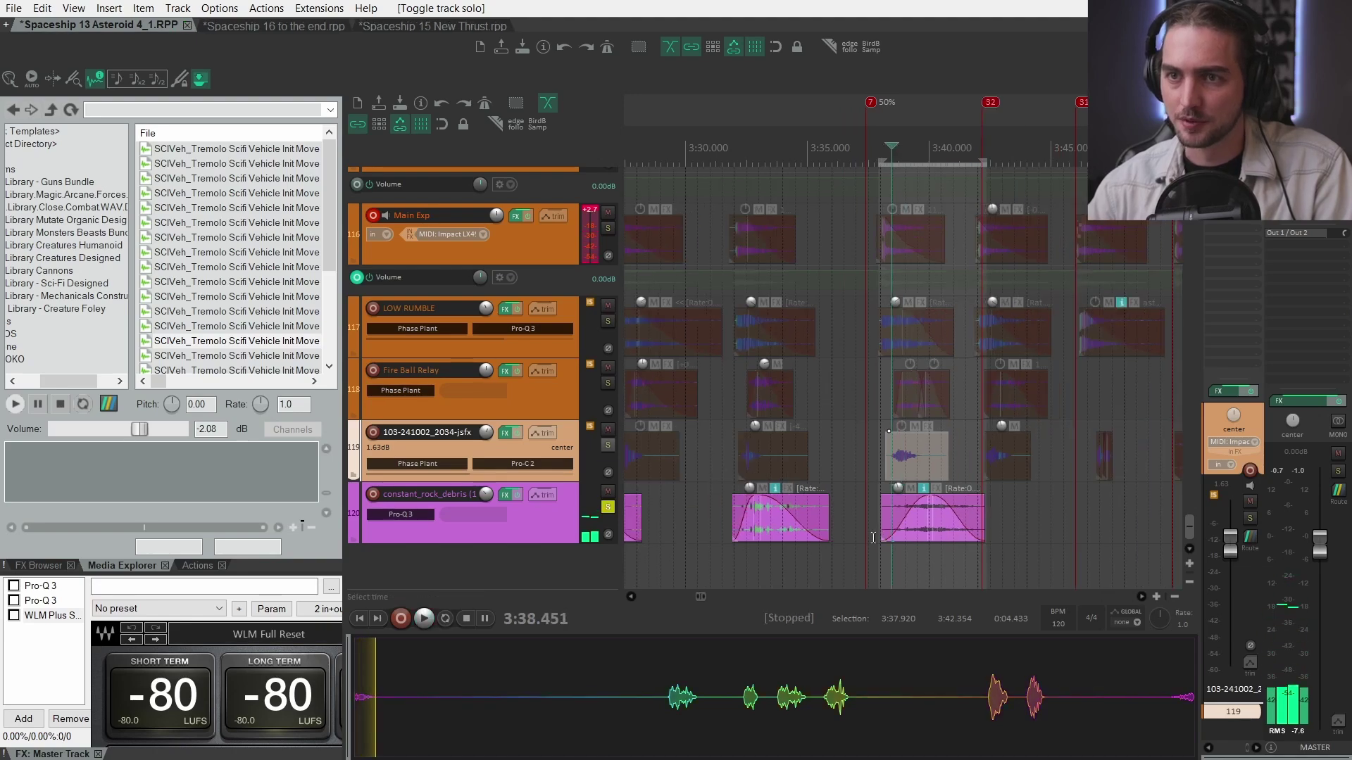
left_click(819, 503)
scroll(820, 514, "up", 3)
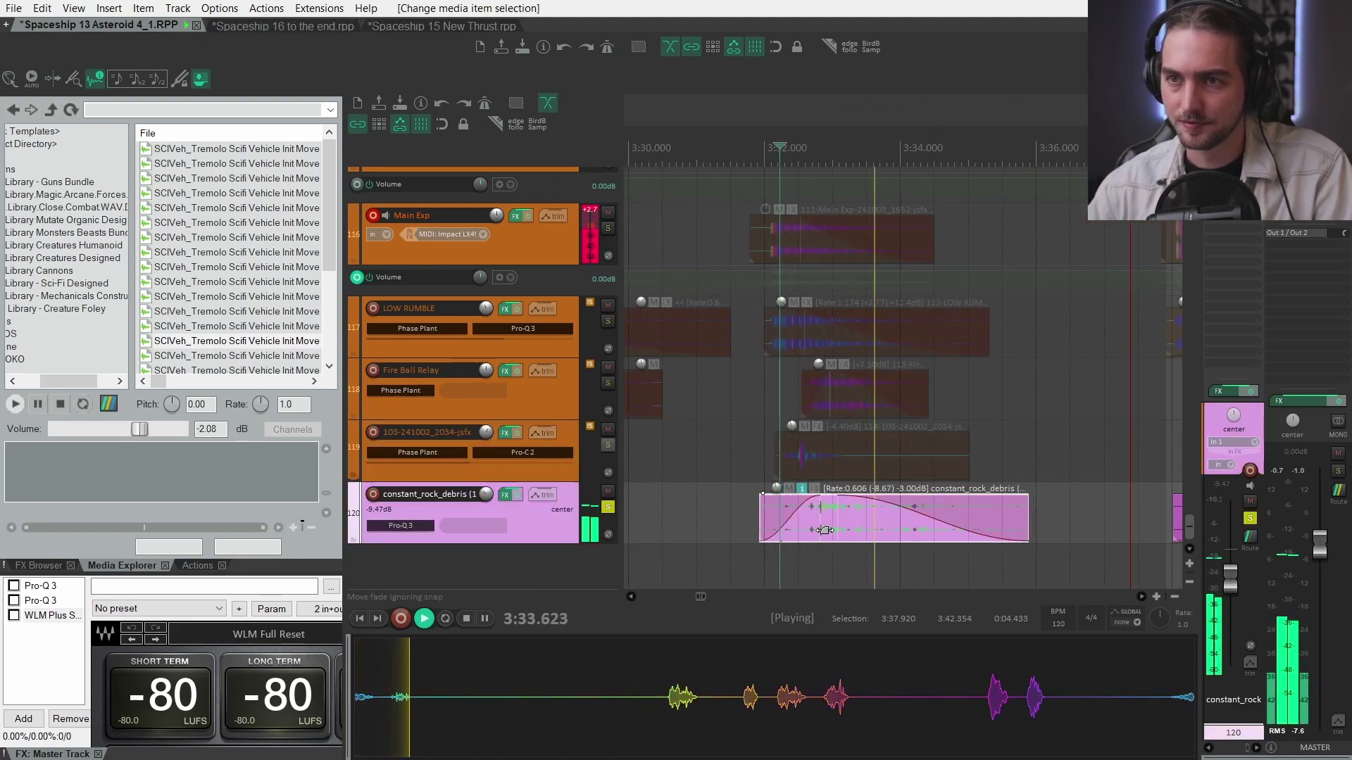
scroll(825, 530, "down", 3)
left_click(775, 521)
key("space")
scroll(729, 522, "up", 3)
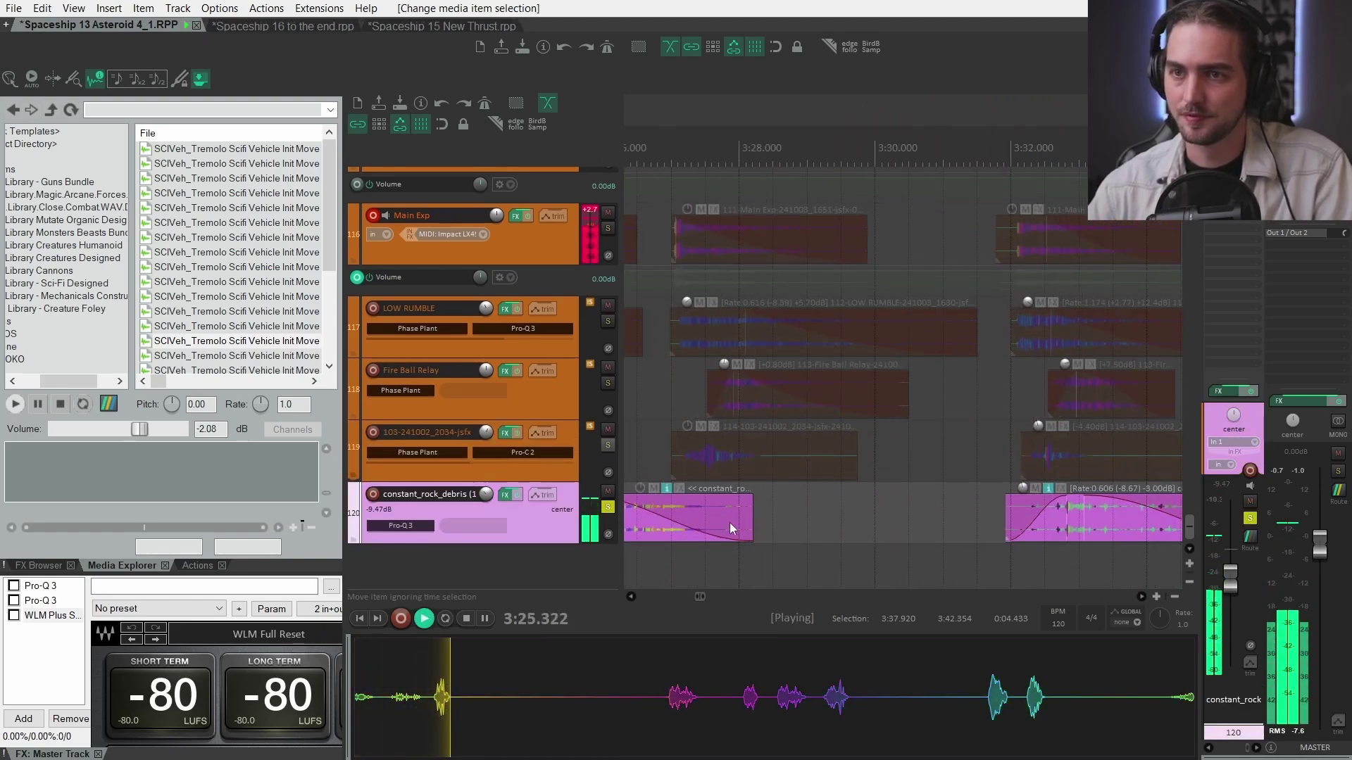
Play the layered explosion from about 3:45 on the Paper track, stopping at Disto Body.
key("space")
scroll(864, 501, "down", 3)
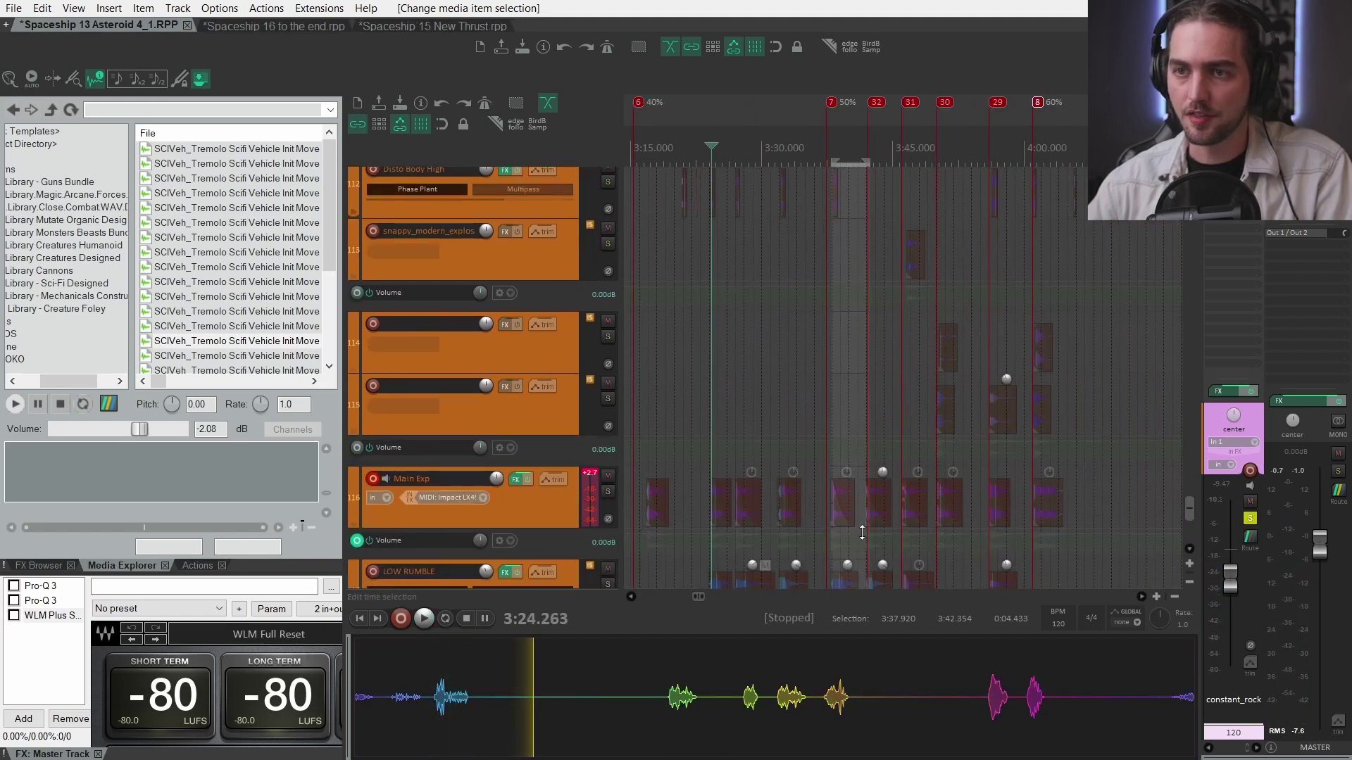
scroll(611, 437, "up", 4)
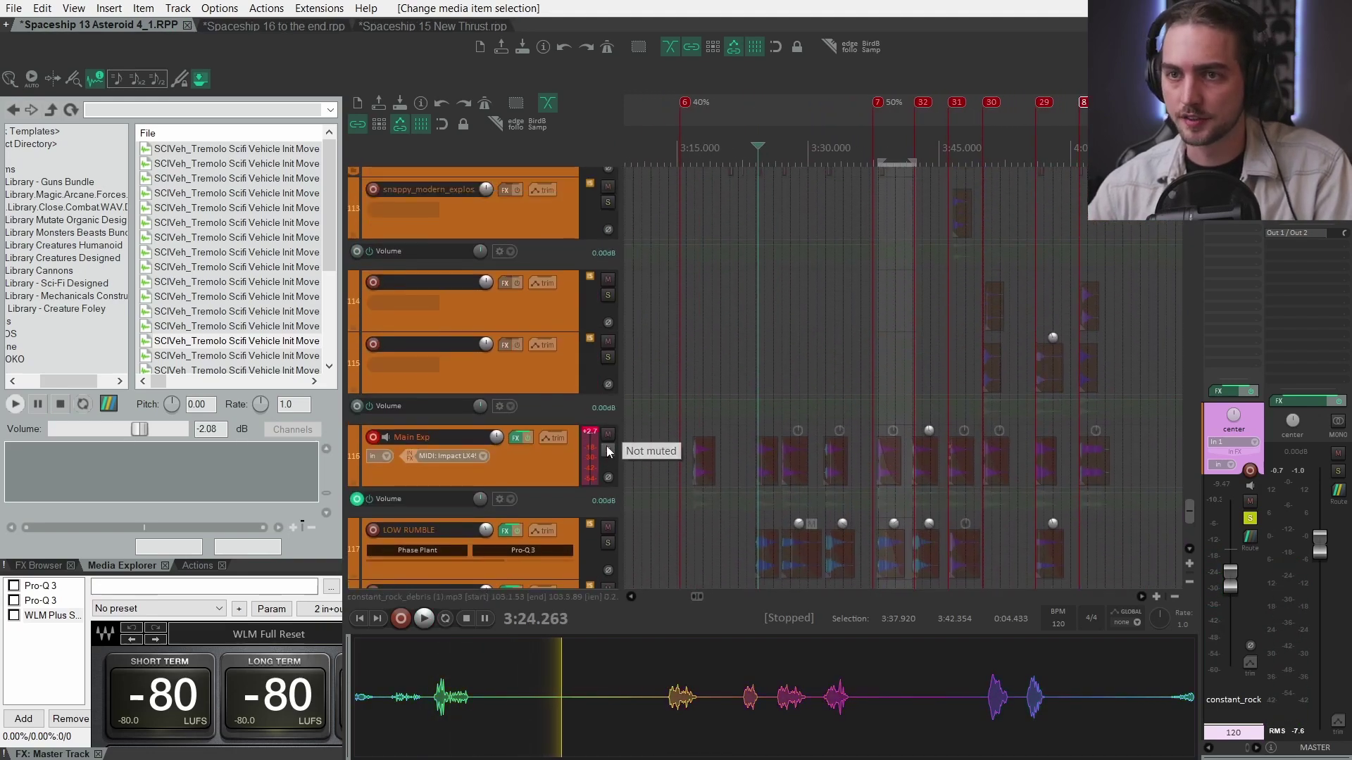
scroll(549, 394, "up", 5)
scroll(582, 493, "down", 10)
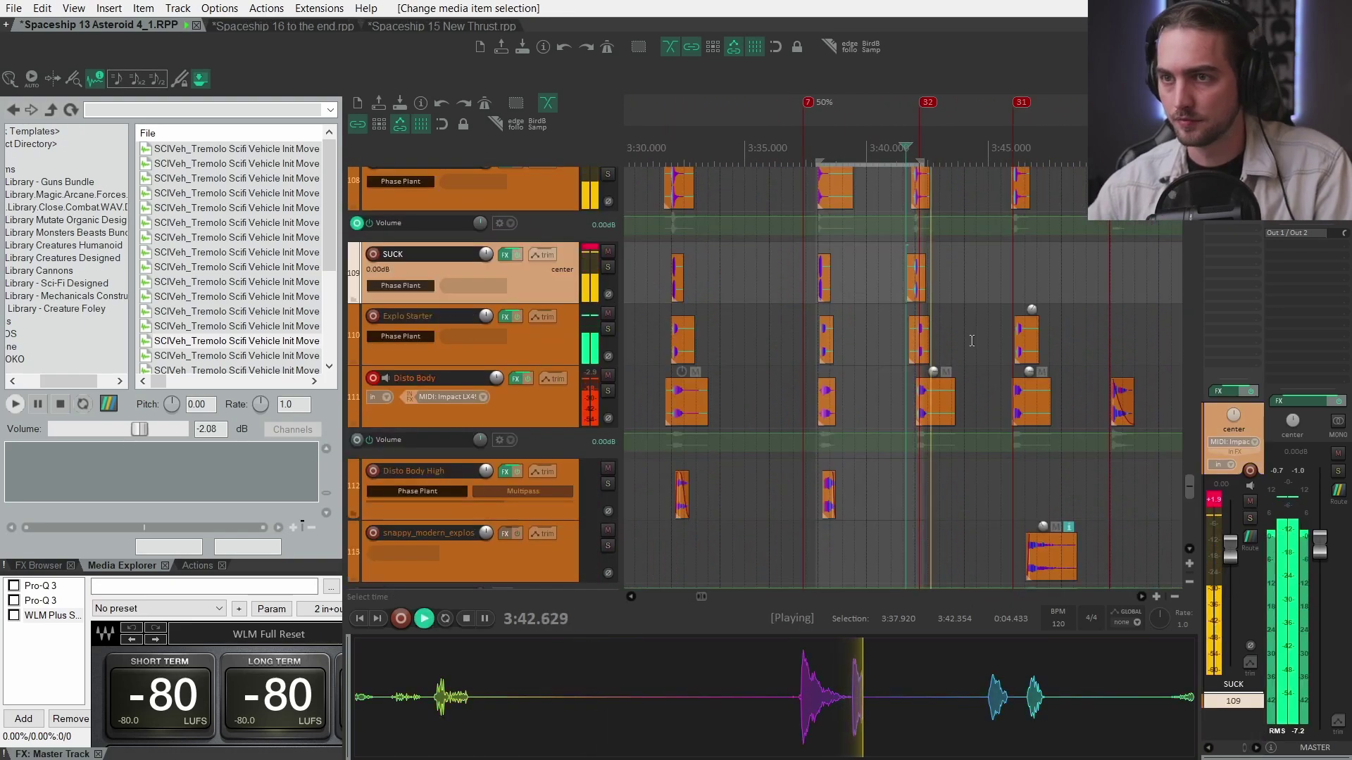
left_click(1010, 238)
scroll(1009, 237, "down", 3)
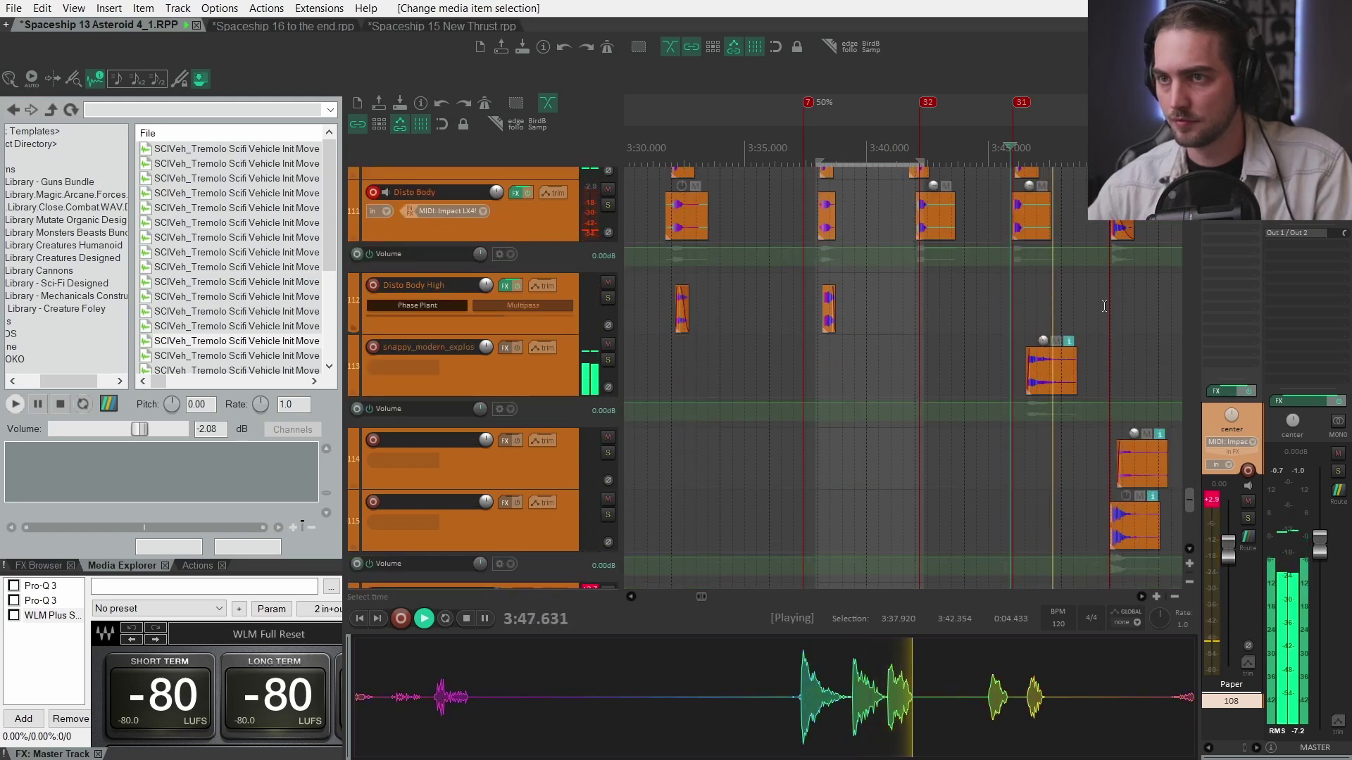
left_click(1112, 211)
key("space")
Play the explosion again from about 3:55 on track 112.
scroll(908, 338, "down", 3)
scroll(899, 366, "down", 2)
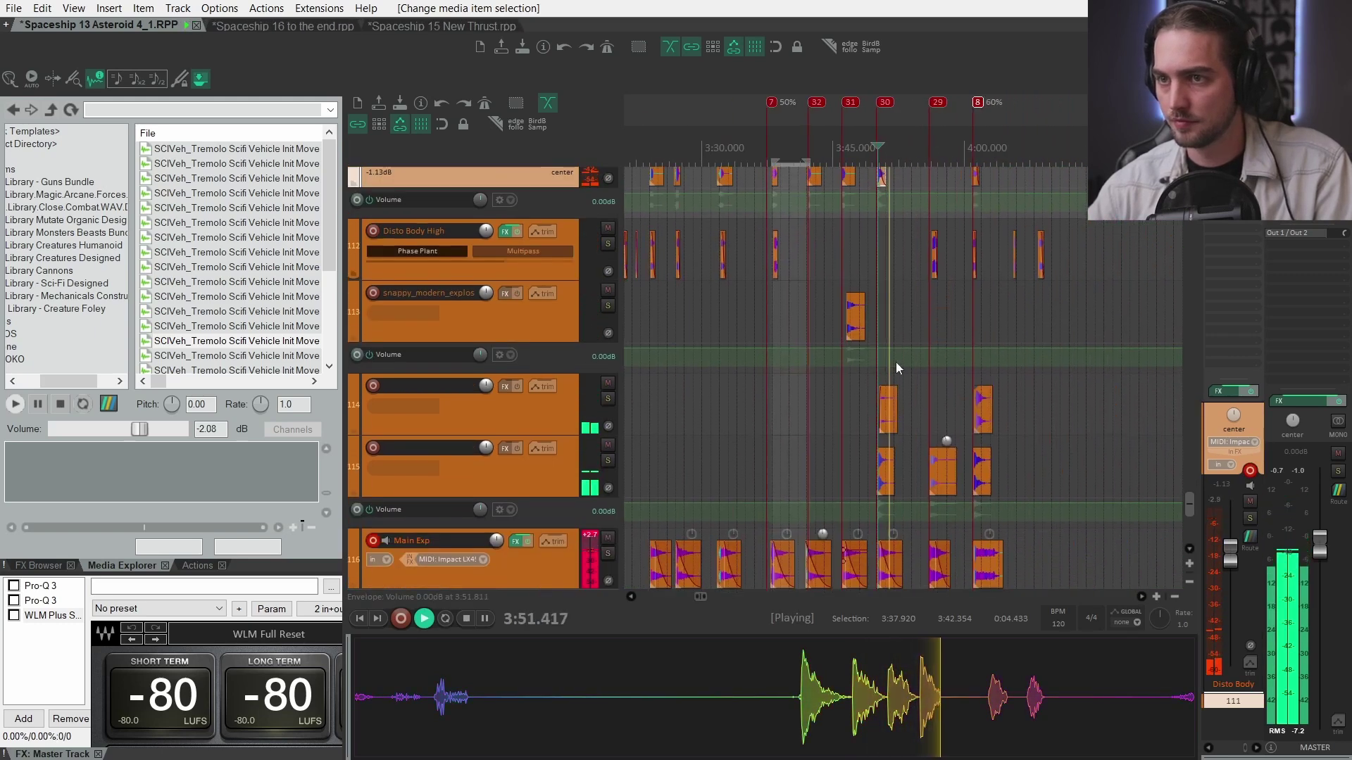
left_click(926, 257)
key("space")
scroll(958, 454, "down", 2)
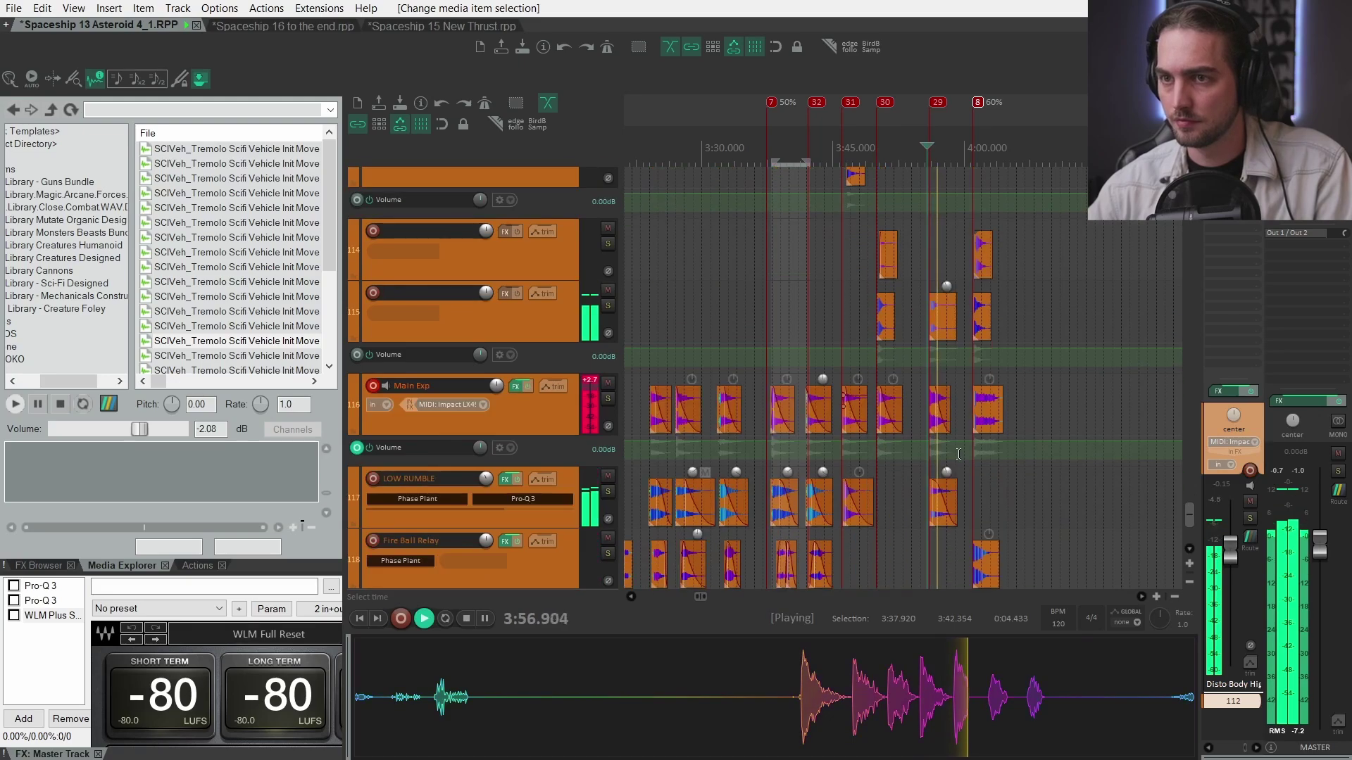
scroll(968, 453, "down", 2)
In Unreal, open the Content/Audio/Asteroid folder and select the MS_Explosion MetaSound.
left_click(127, 394)
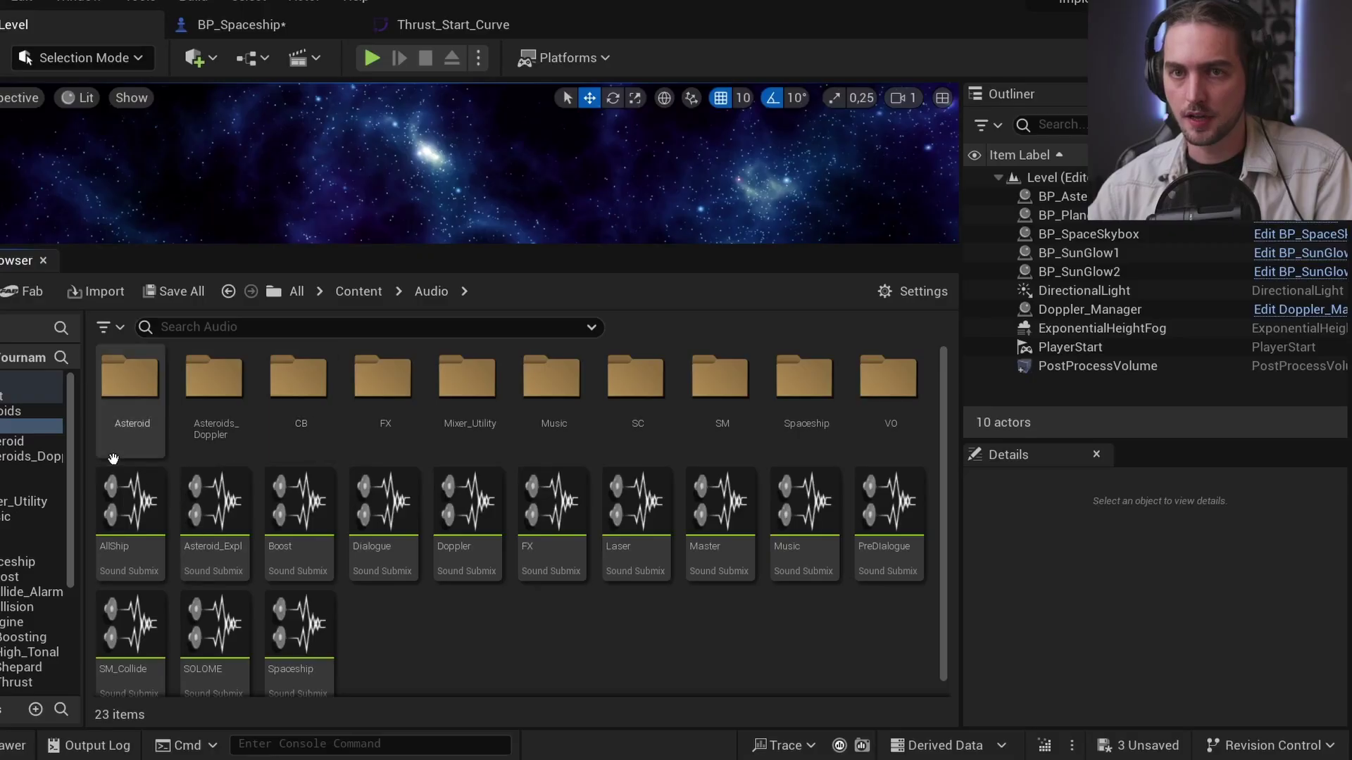
double_click(128, 396)
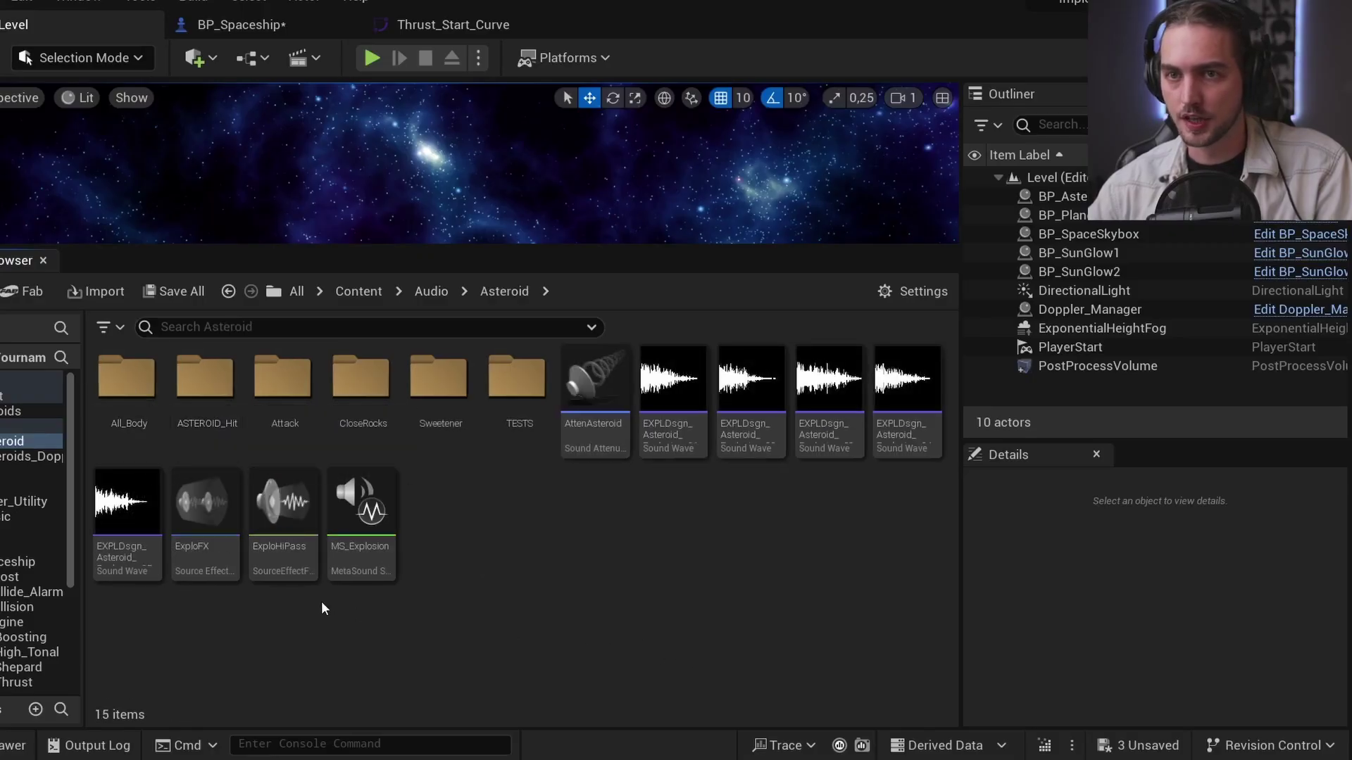
left_click(372, 572)
Open MS_Explosion in the MetaSound editor and pan from the Sweetener section toward Attack.
double_click(376, 562)
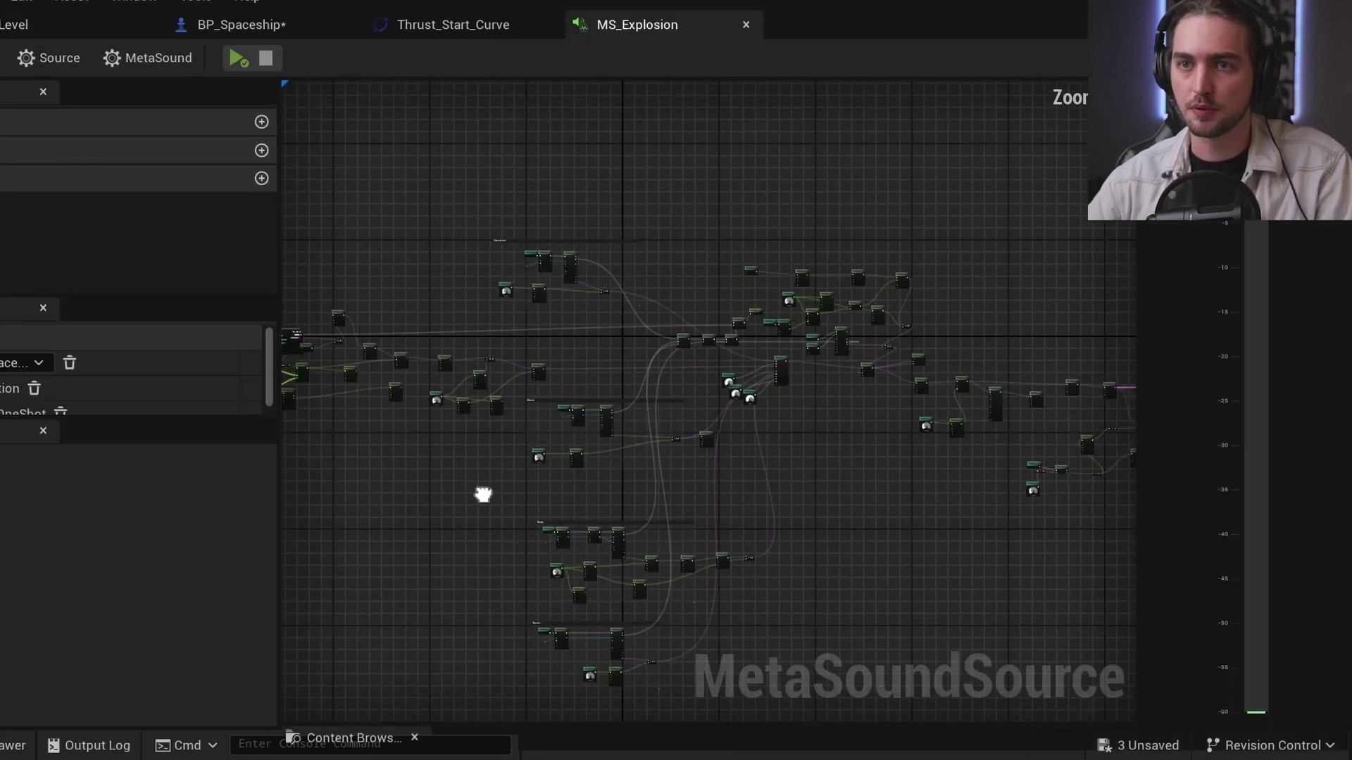
scroll(483, 492, "up", 5)
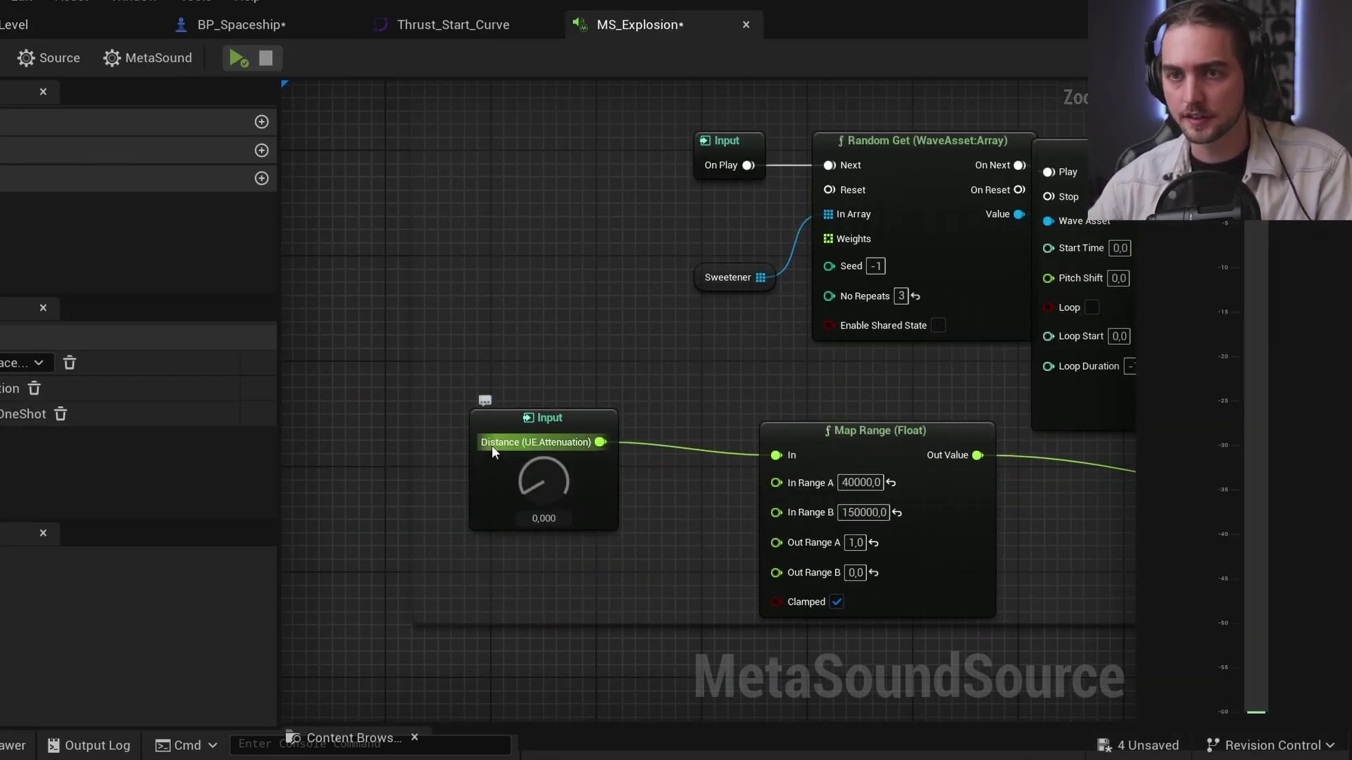
scroll(725, 458, "down", 3)
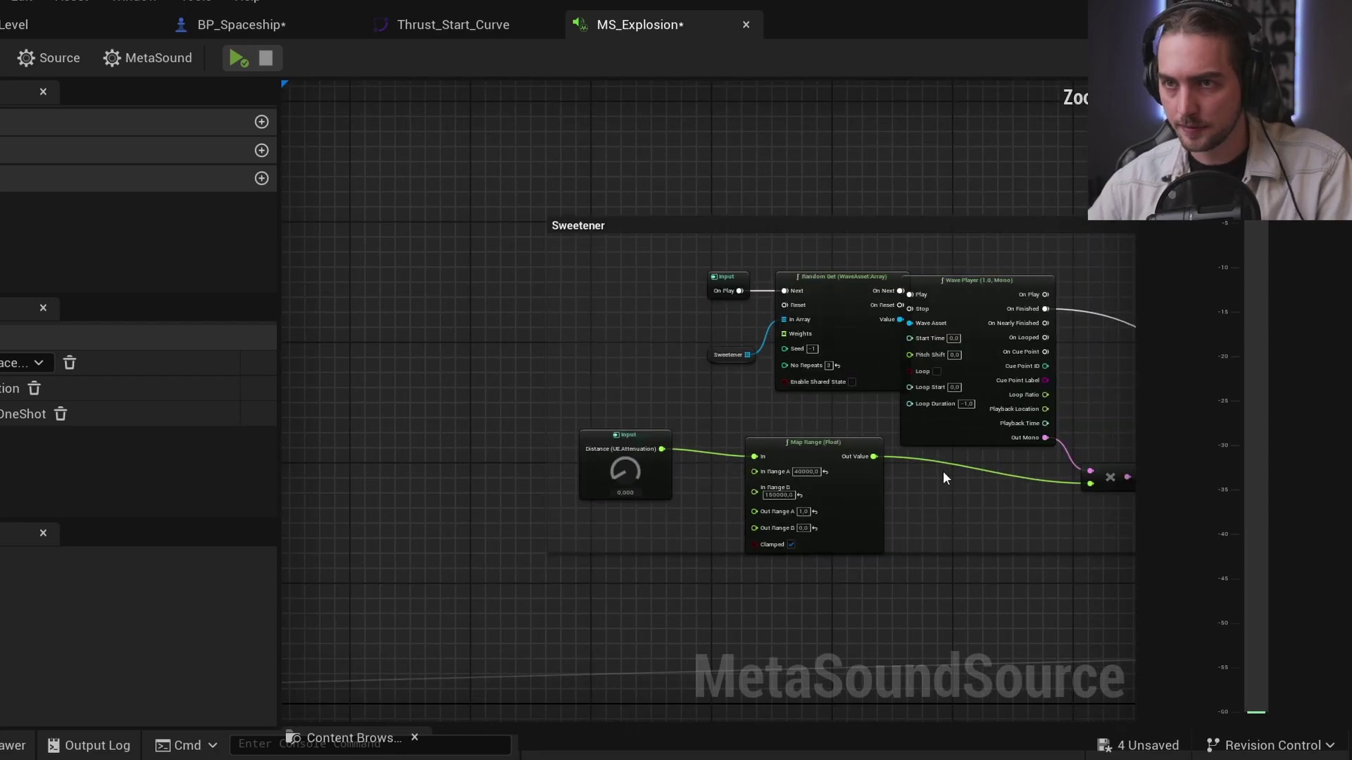
scroll(887, 493, "up", 2)
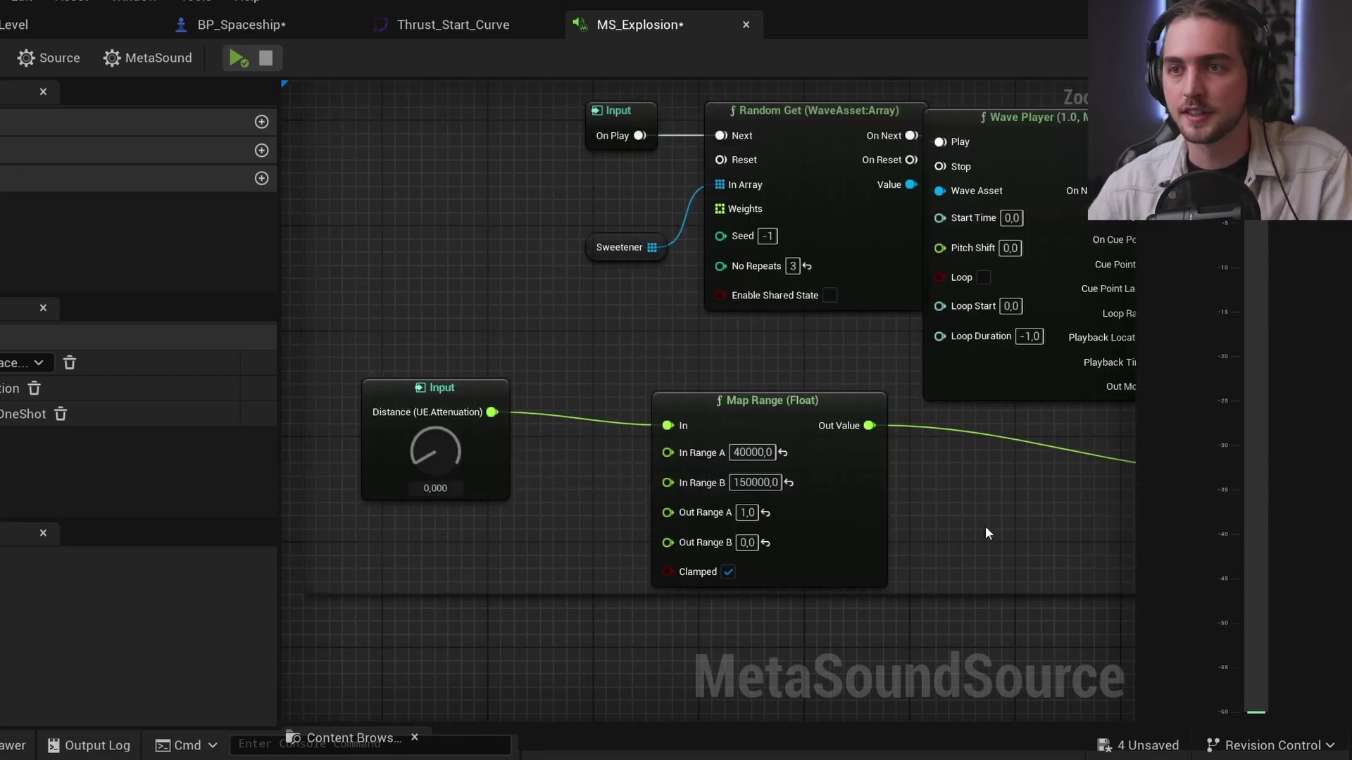
right_click_drag(986, 533, 773, 502)
right_click_drag(646, 442, 954, 428)
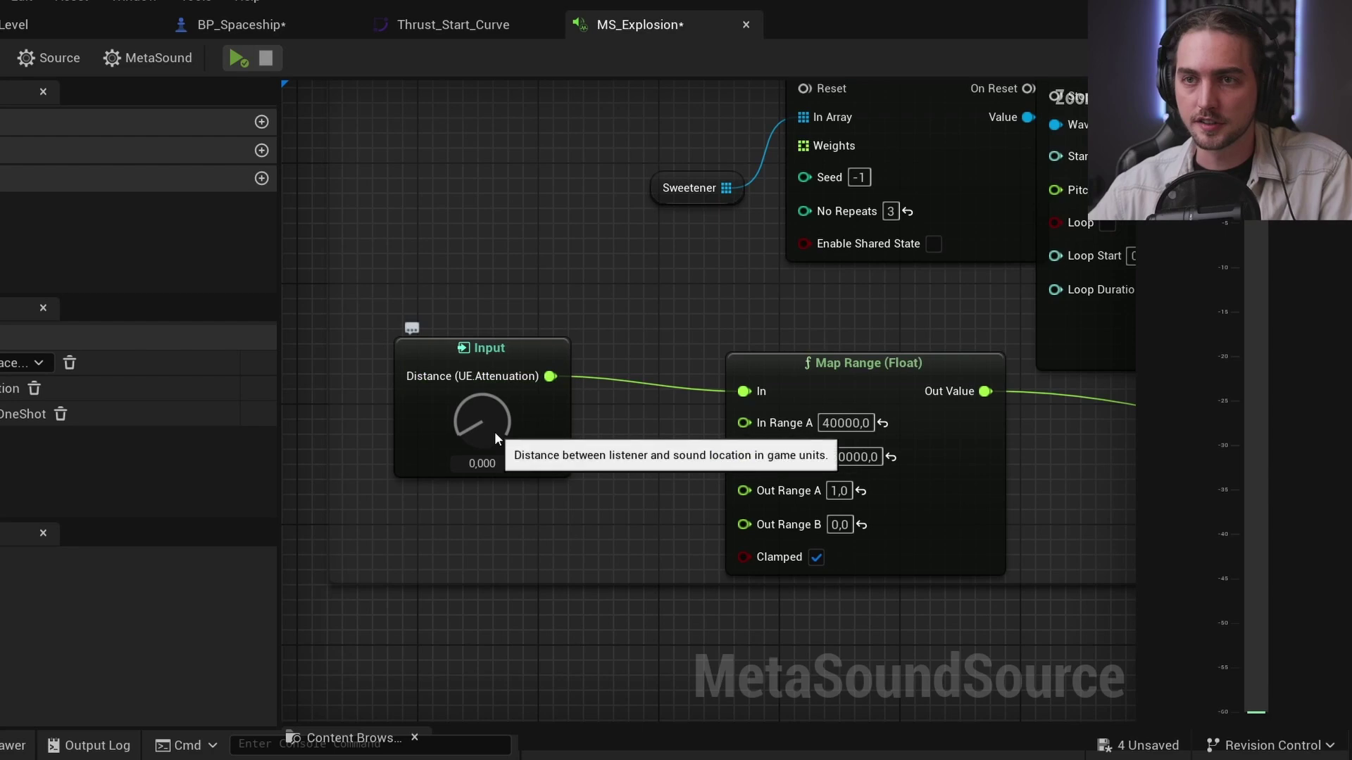
right_click_drag(494, 432, 364, 418)
scroll(826, 461, "down", 3)
right_click_drag(826, 461, 797, 433)
scroll(732, 465, "down", 2)
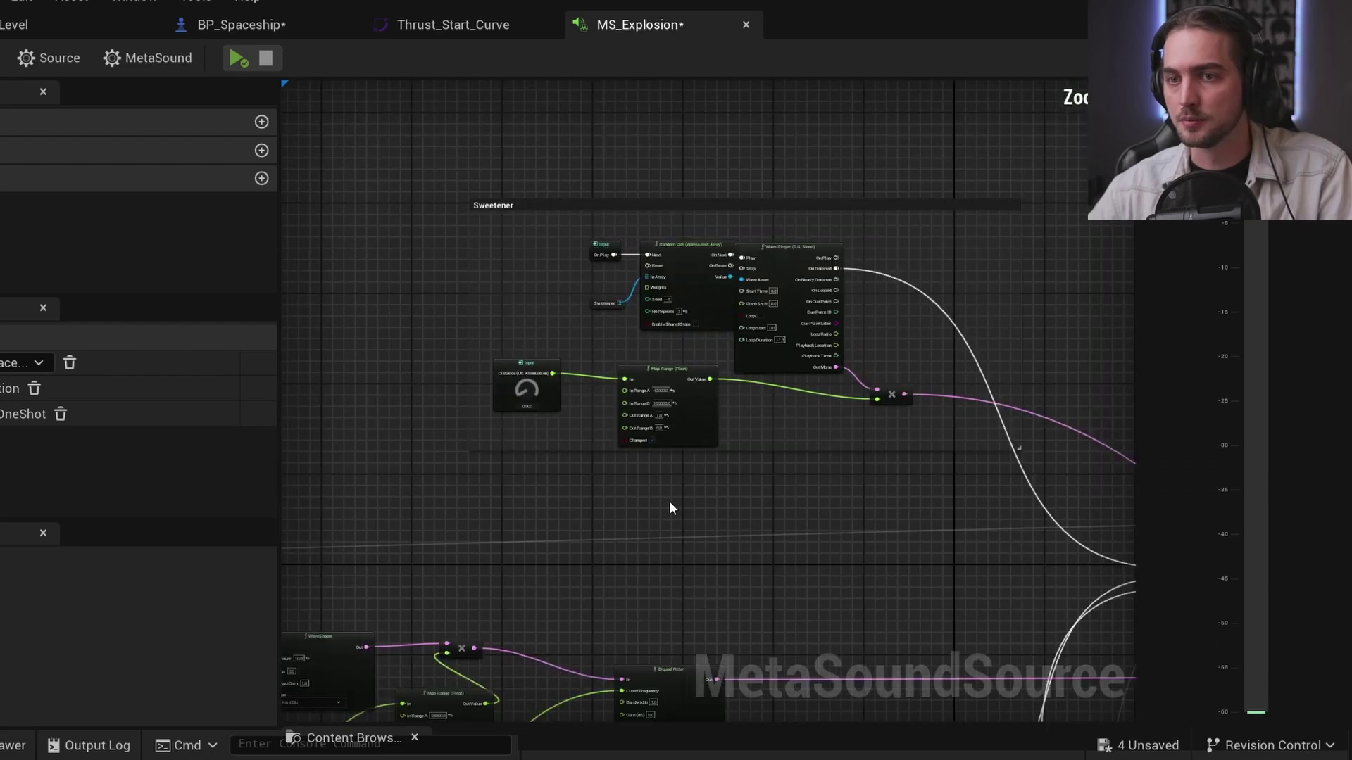
right_click_drag(669, 500, 662, 383)
Pan across the filter chain to the Biquad Filter and second Map Range nodes, then zoom out.
scroll(673, 437, "up", 4)
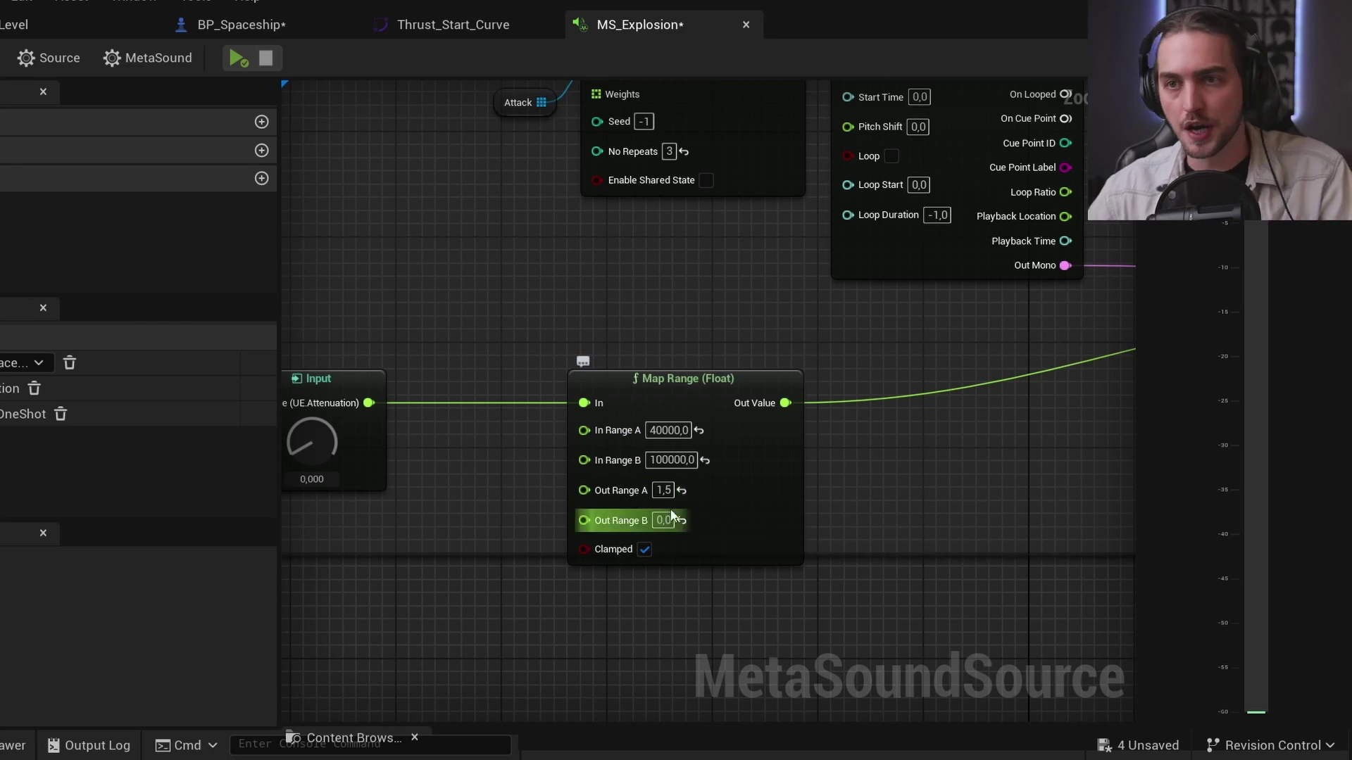
scroll(745, 461, "down", 2)
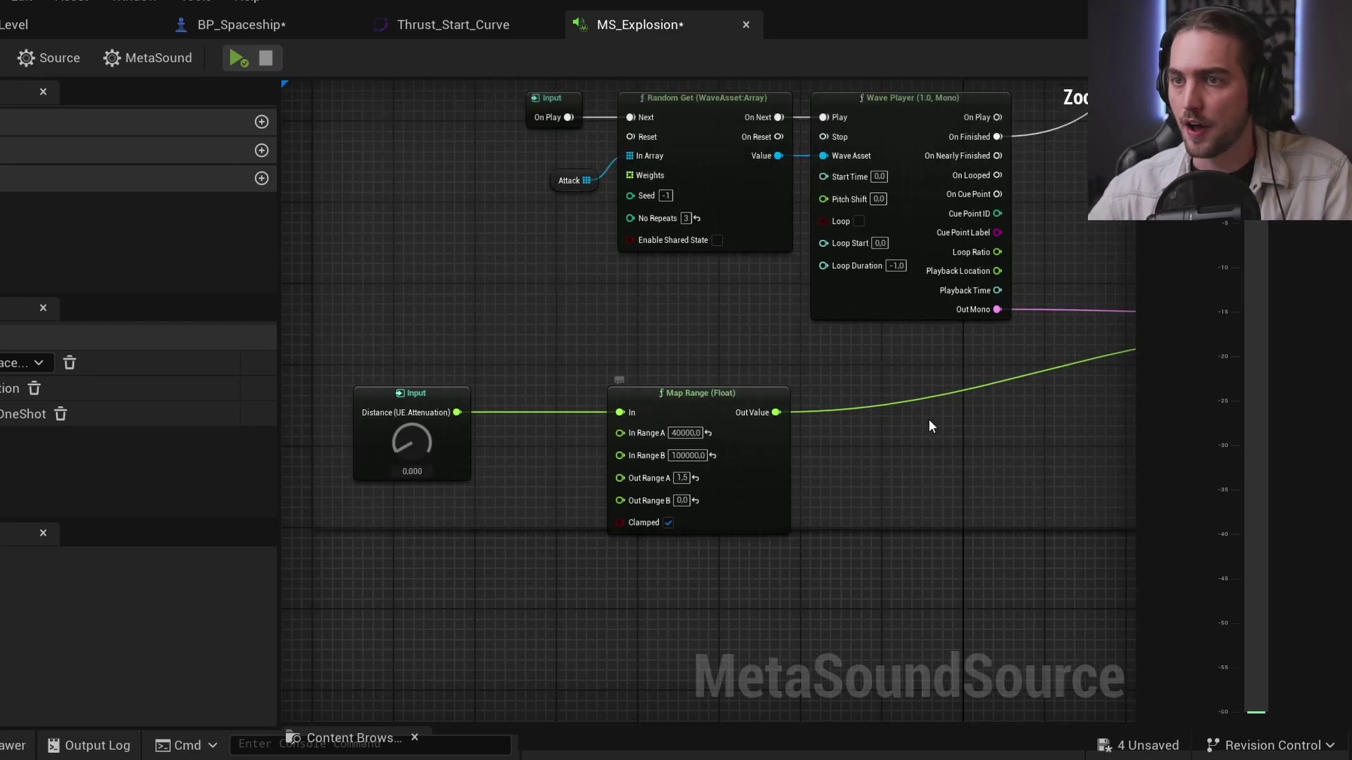
right_click_drag(928, 420, 525, 525)
scroll(746, 504, "up", 1)
right_click_drag(745, 504, 767, 404)
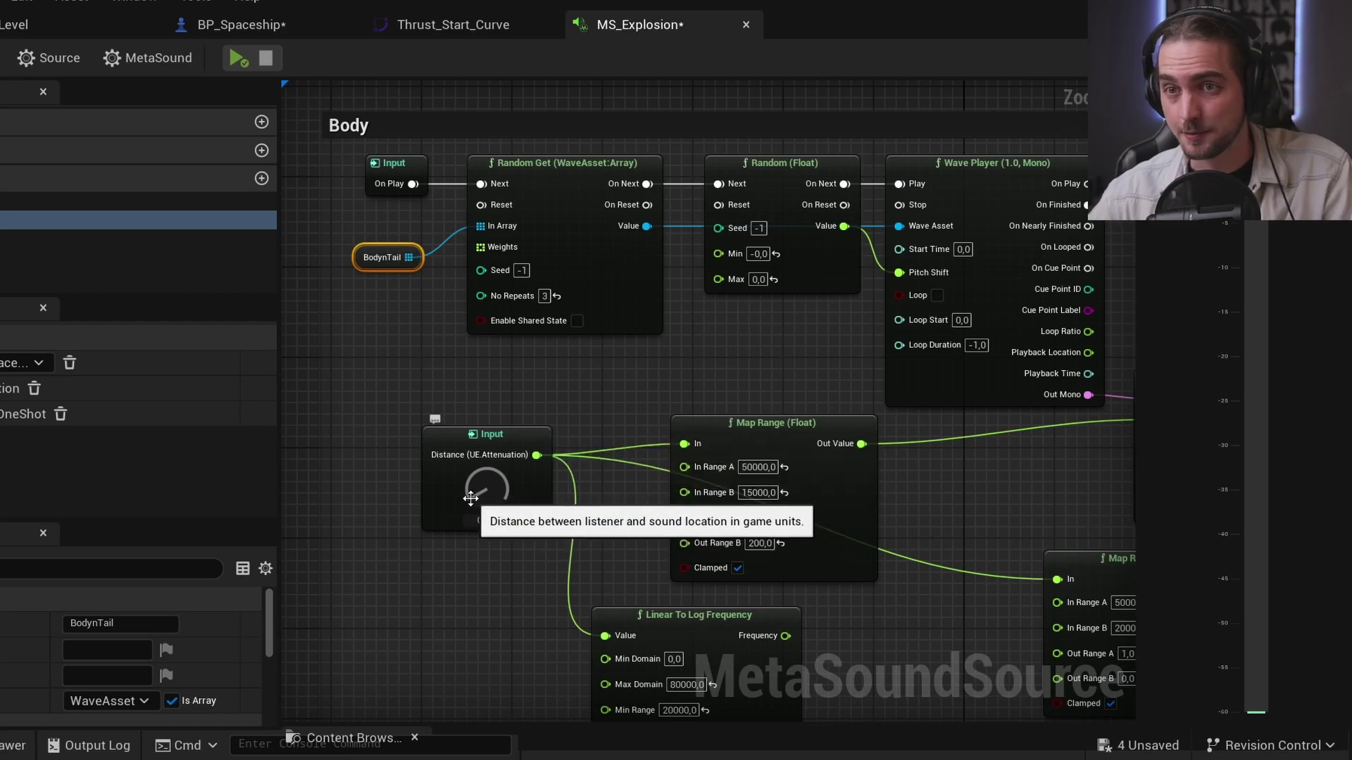
right_click_drag(673, 515, 630, 462)
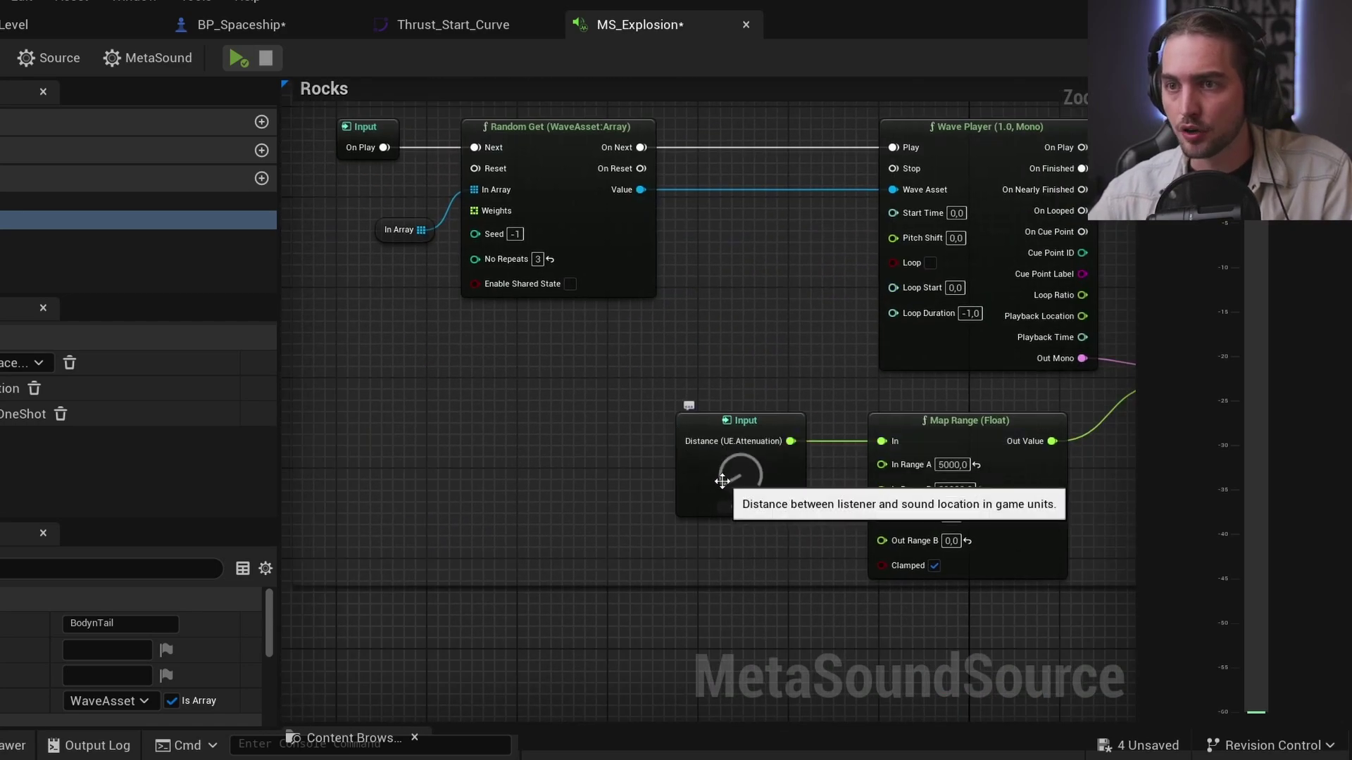
scroll(810, 493, "up", 3)
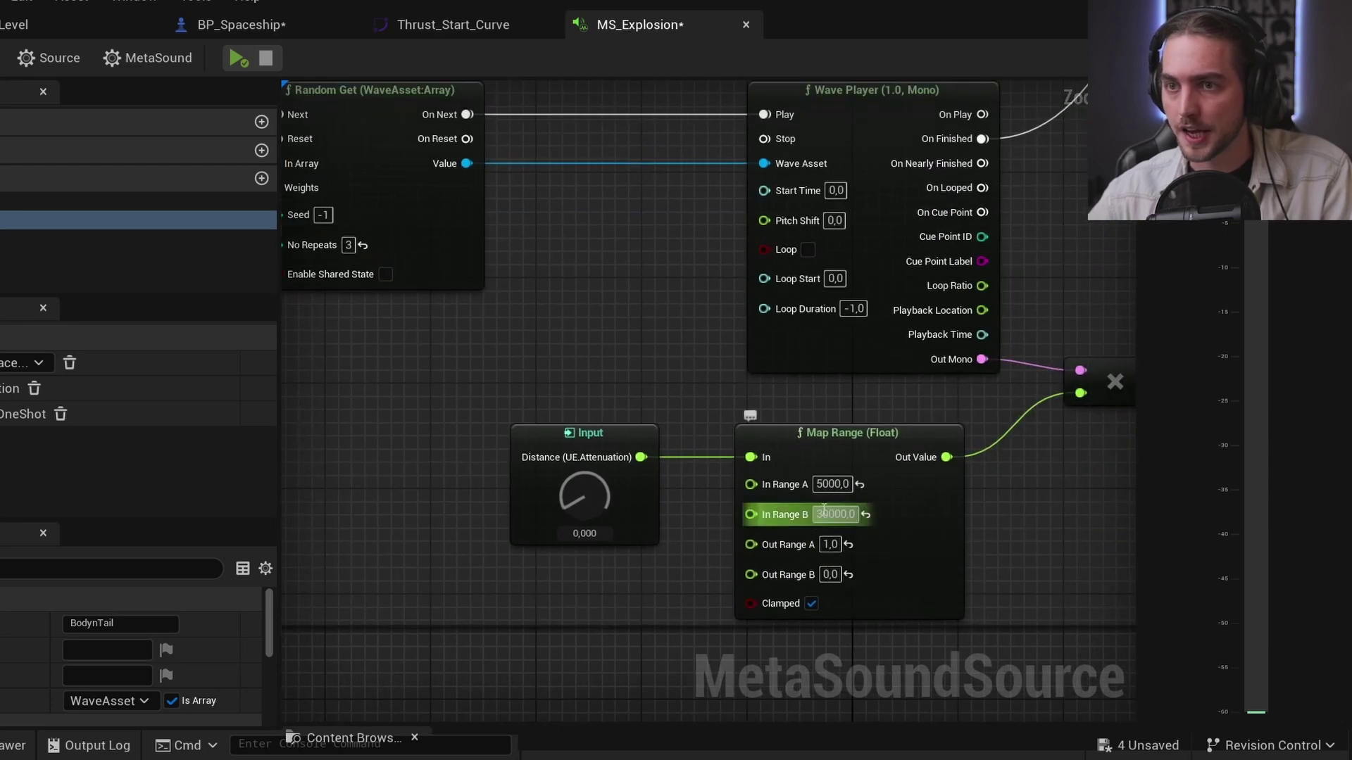
scroll(835, 522, "down", 2)
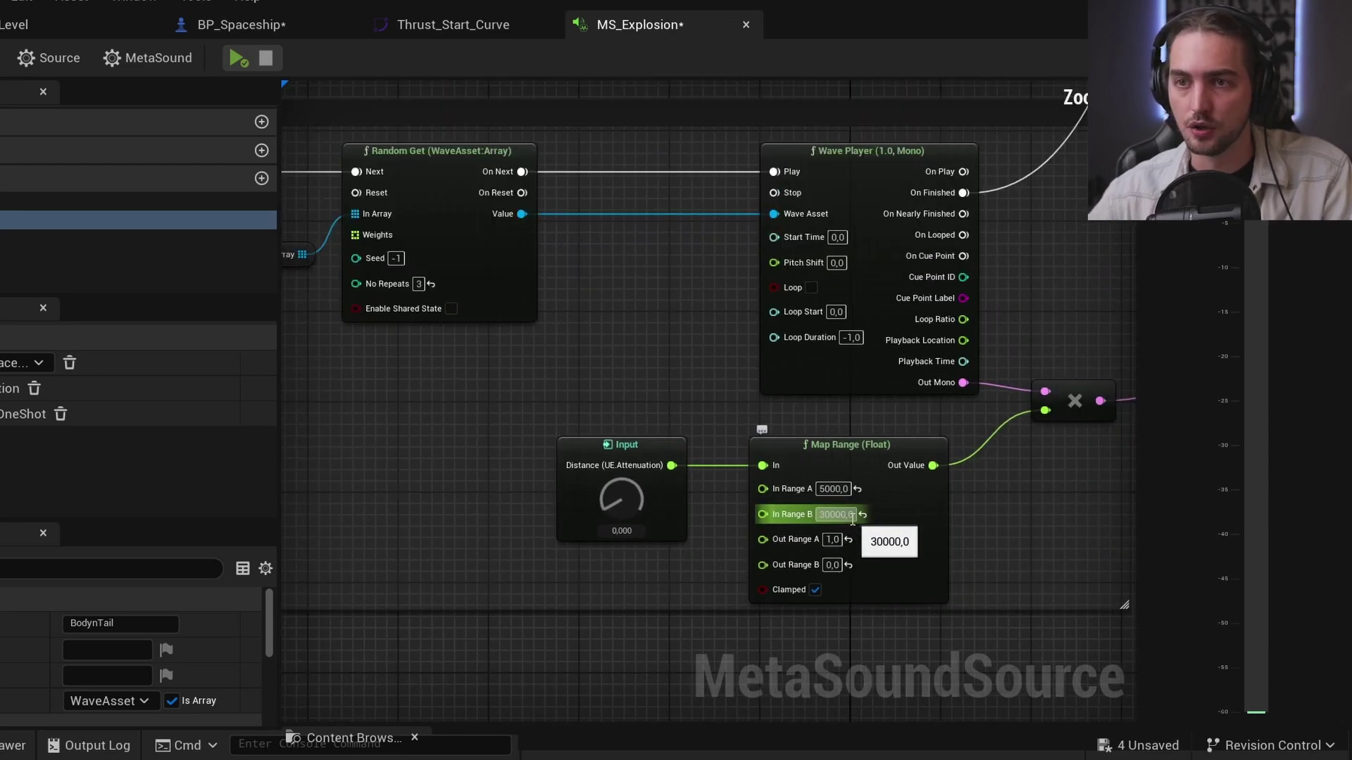
scroll(868, 469, "down", 5)
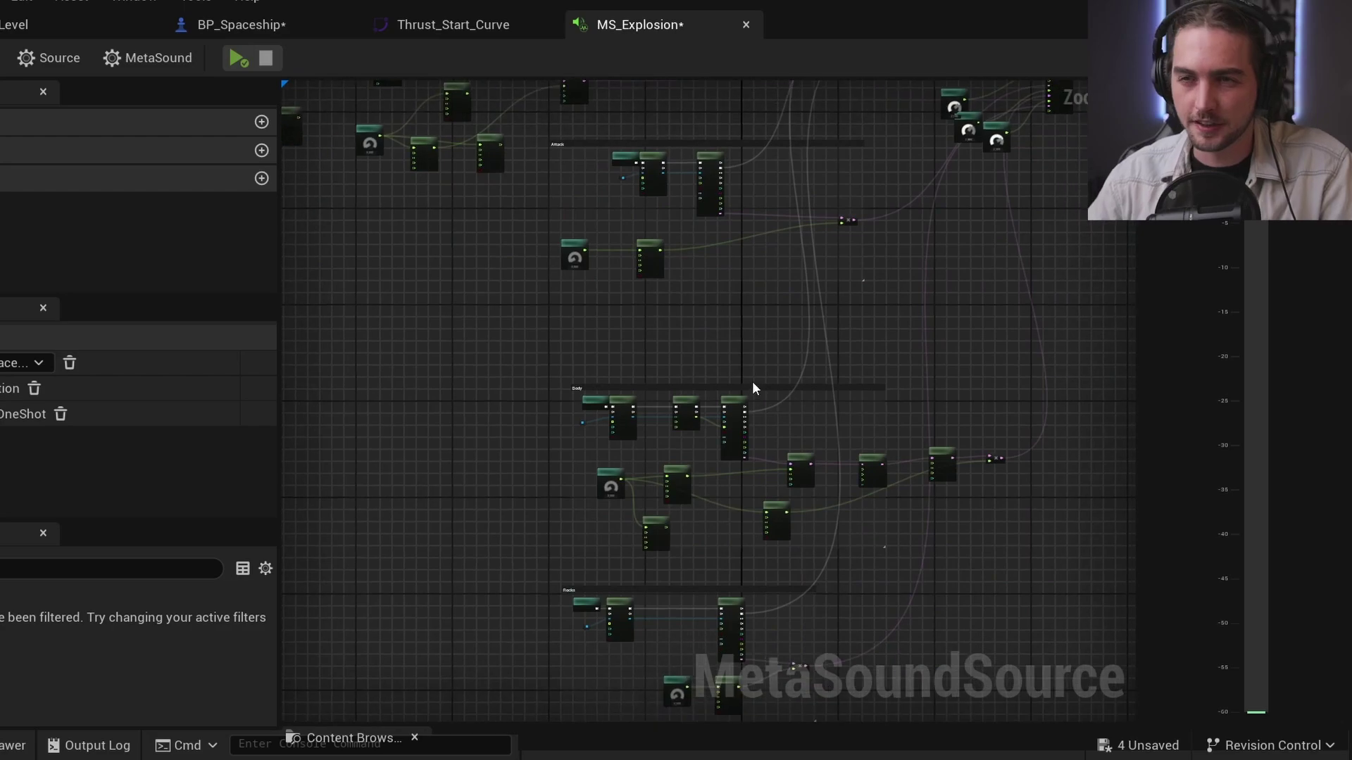
right_click_drag(547, 371, 655, 483)
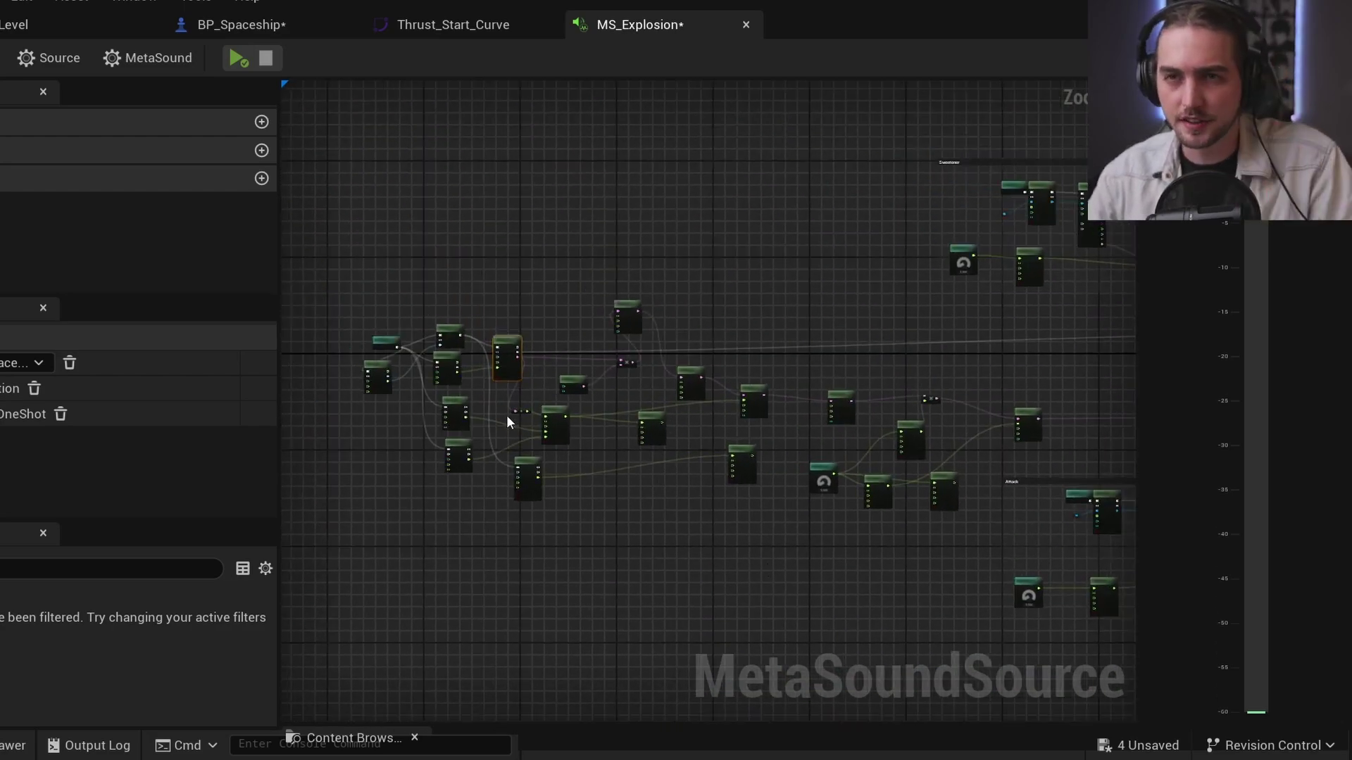
scroll(462, 390, "up", 5)
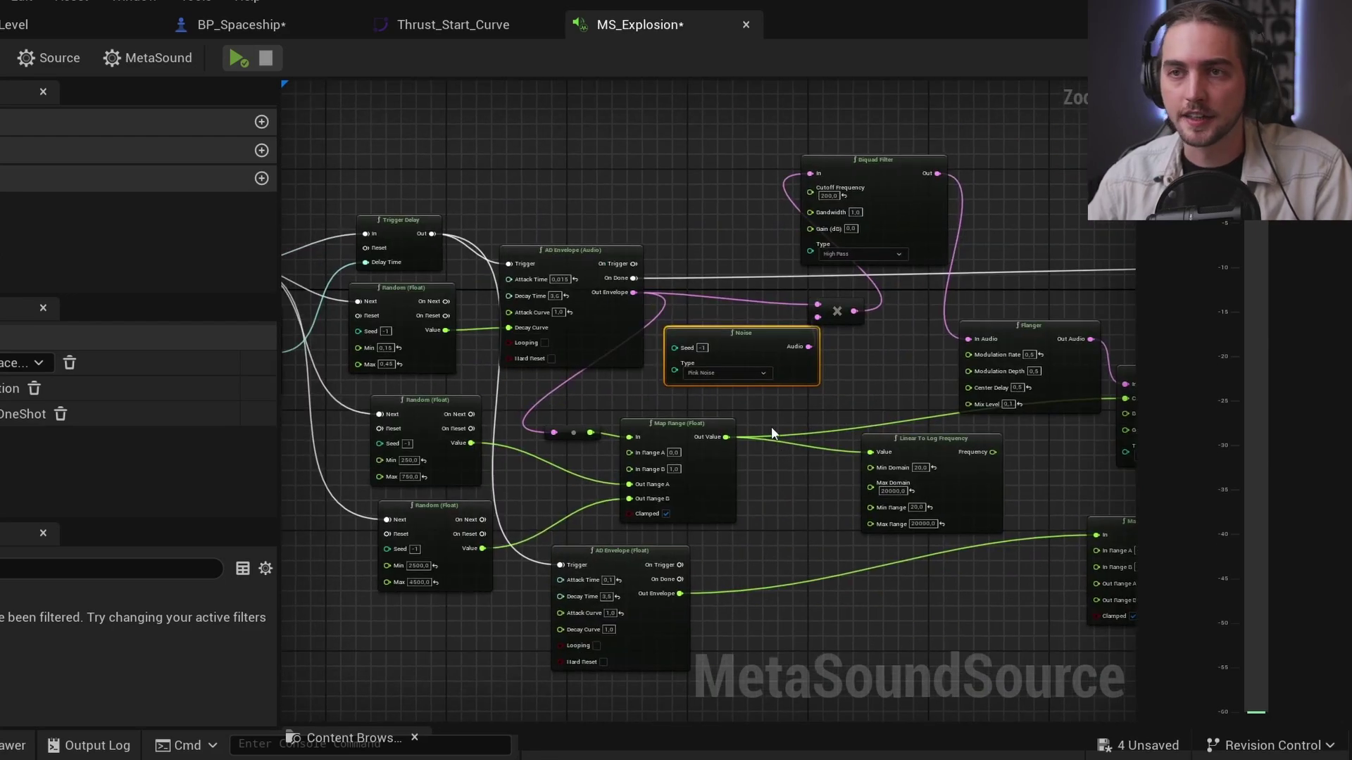
right_click_drag(645, 491, 802, 469)
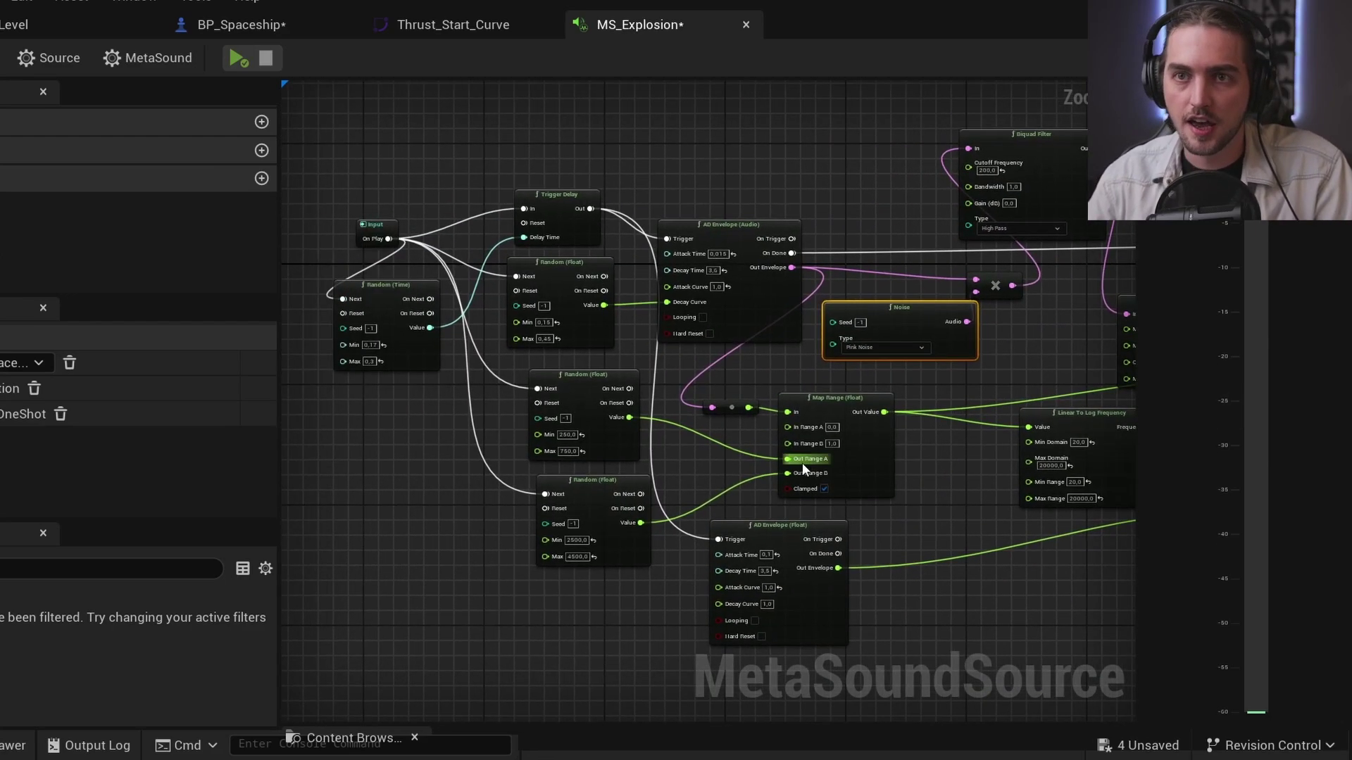
right_click_drag(859, 356, 576, 337)
right_click_drag(832, 324, 570, 313)
scroll(570, 314, "up", 1)
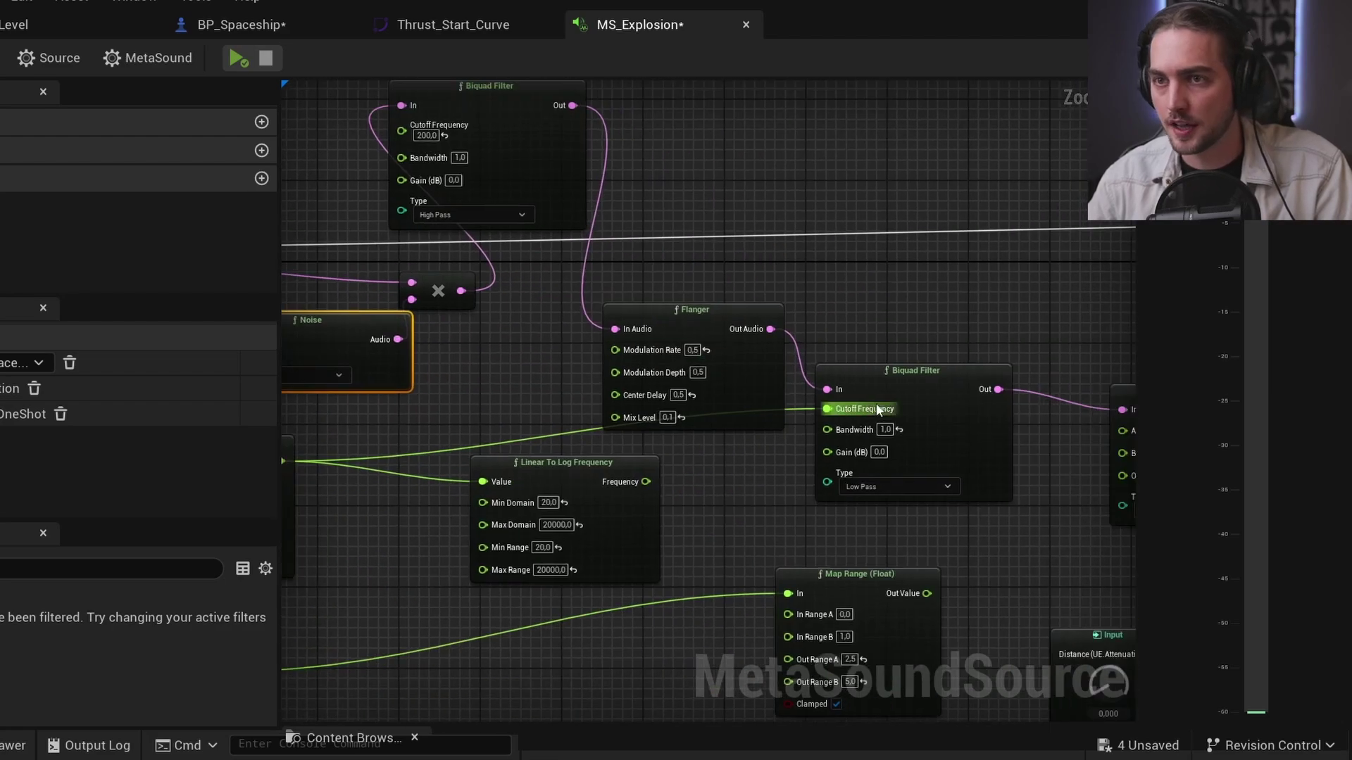
scroll(878, 410, "up", 1)
scroll(910, 401, "down", 1)
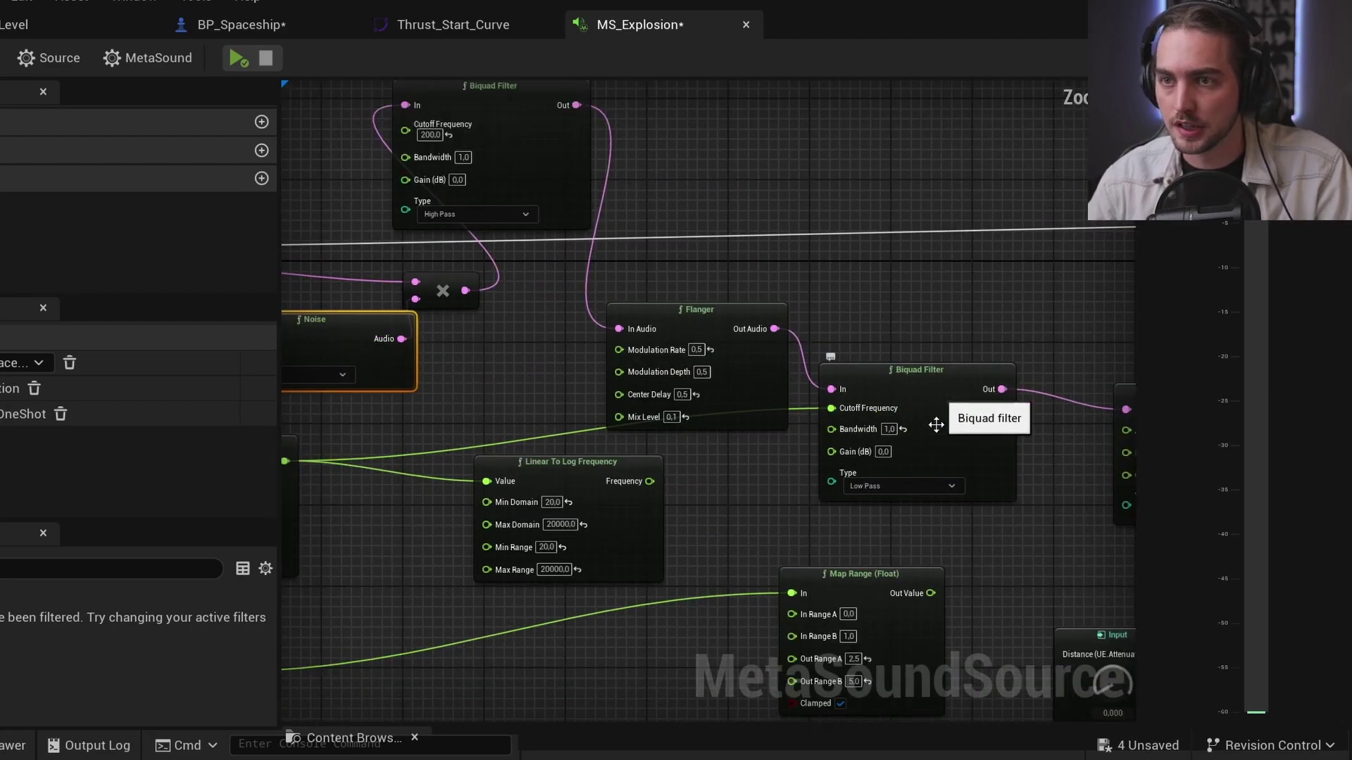
scroll(991, 491, "down", 3)
scroll(287, 442, "up", 4)
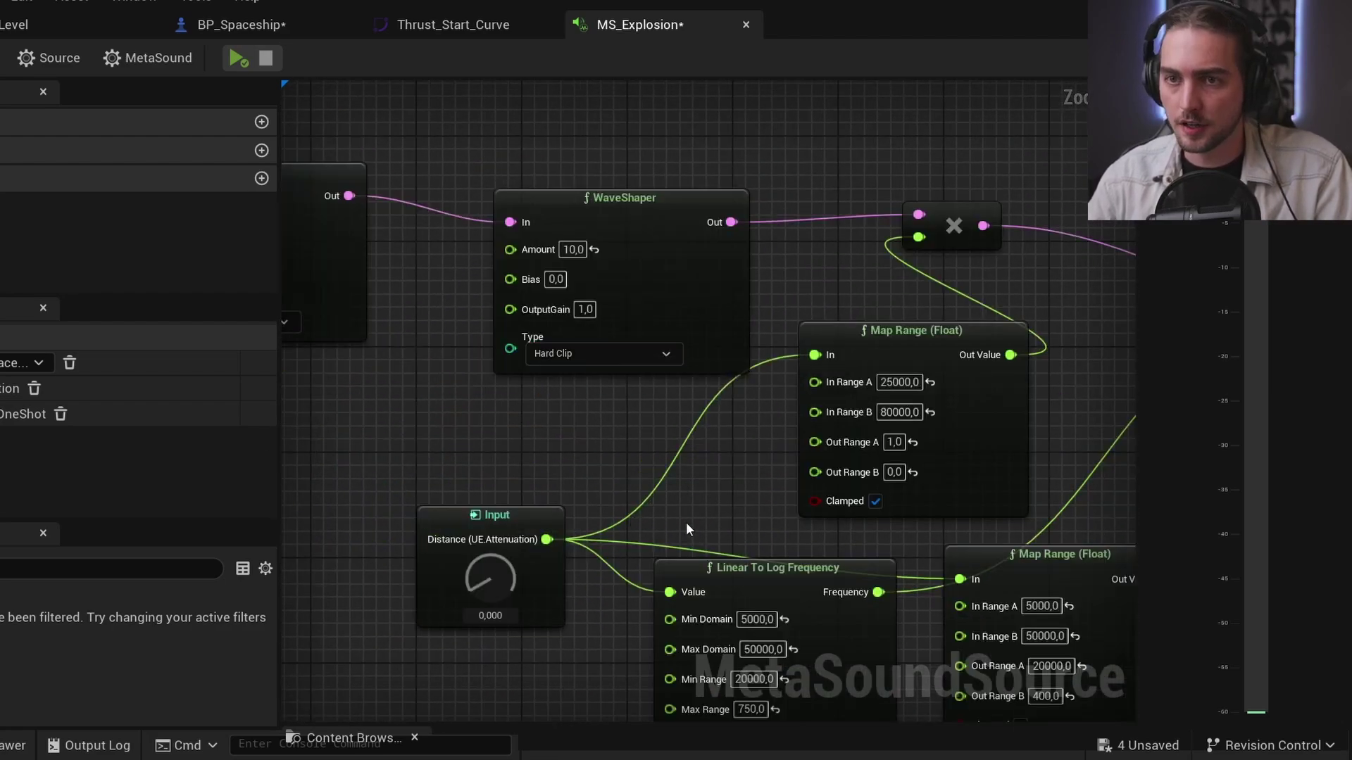
scroll(686, 522, "down", 3)
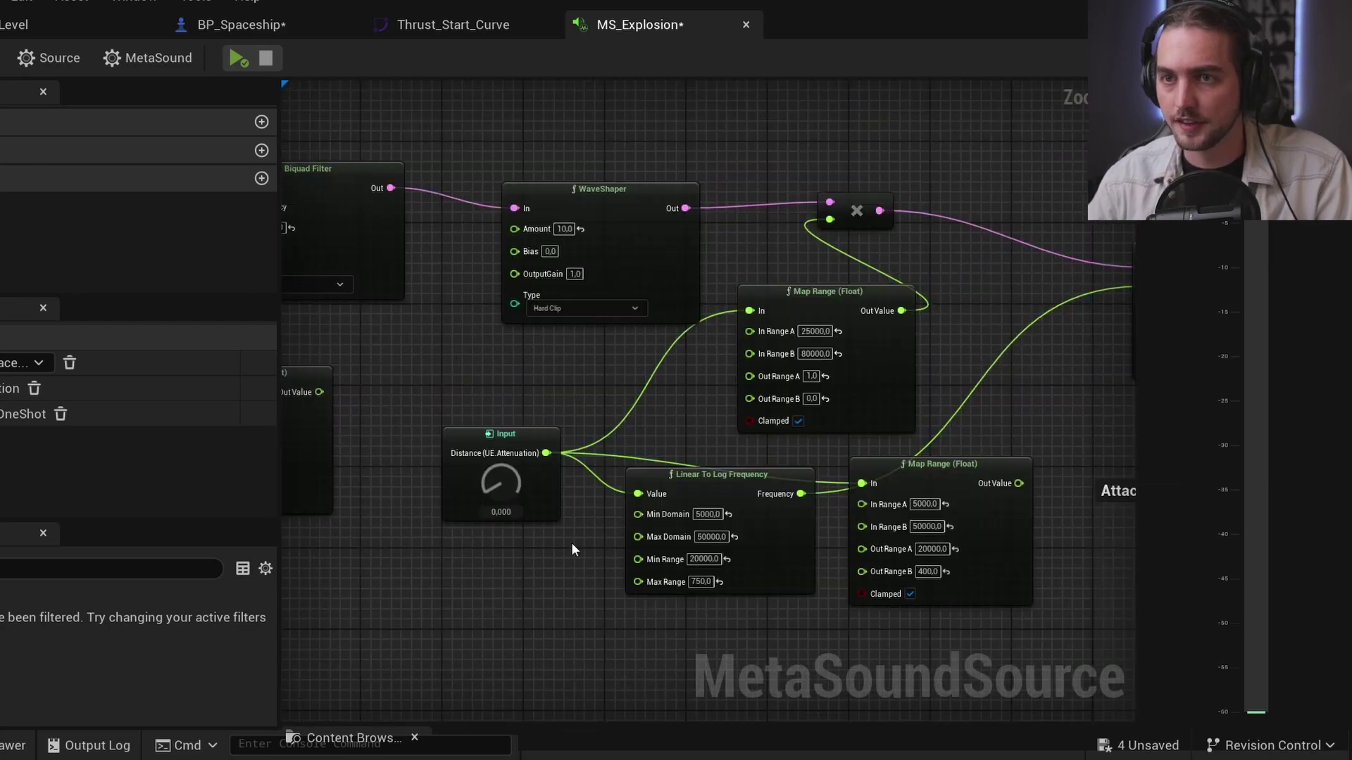
scroll(978, 380, "down", 2)
scroll(830, 360, "down", 1)
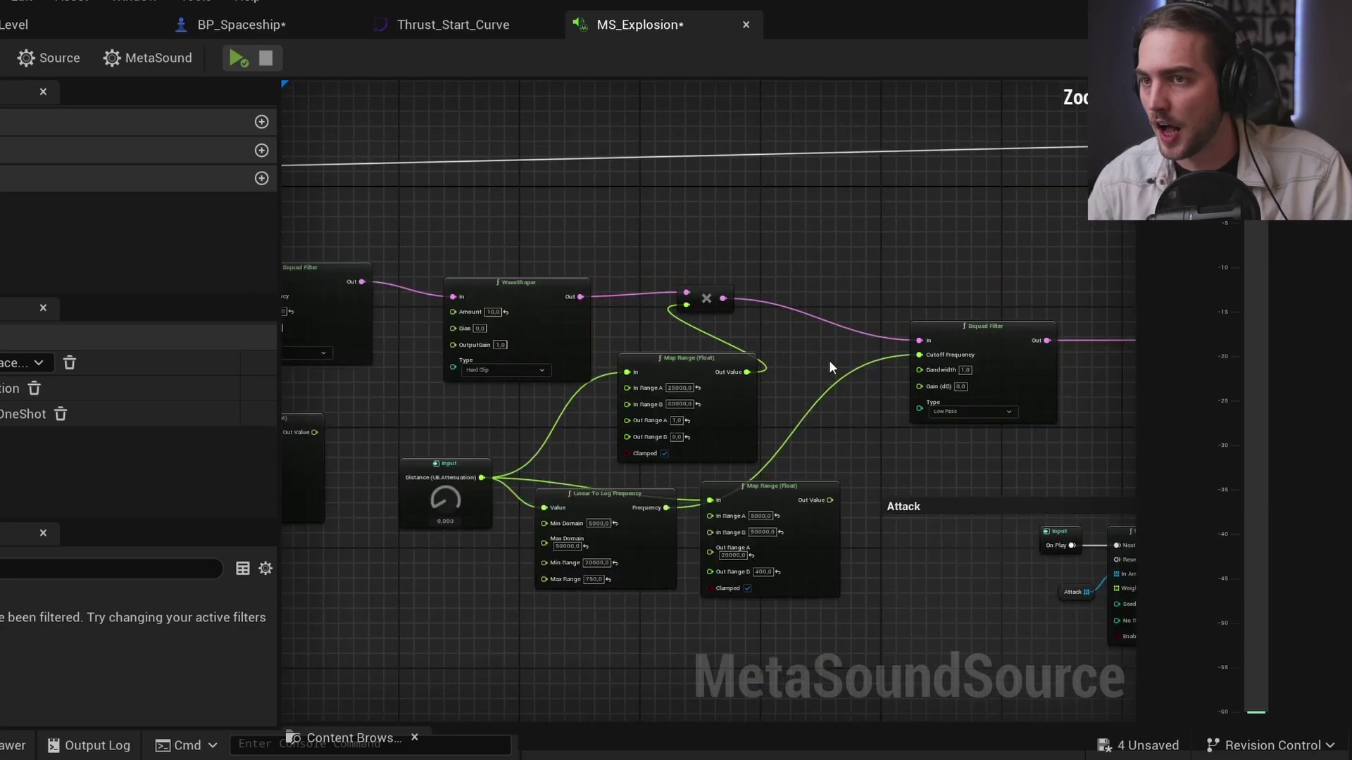
scroll(588, 513, "up", 3)
scroll(586, 506, "up", 2)
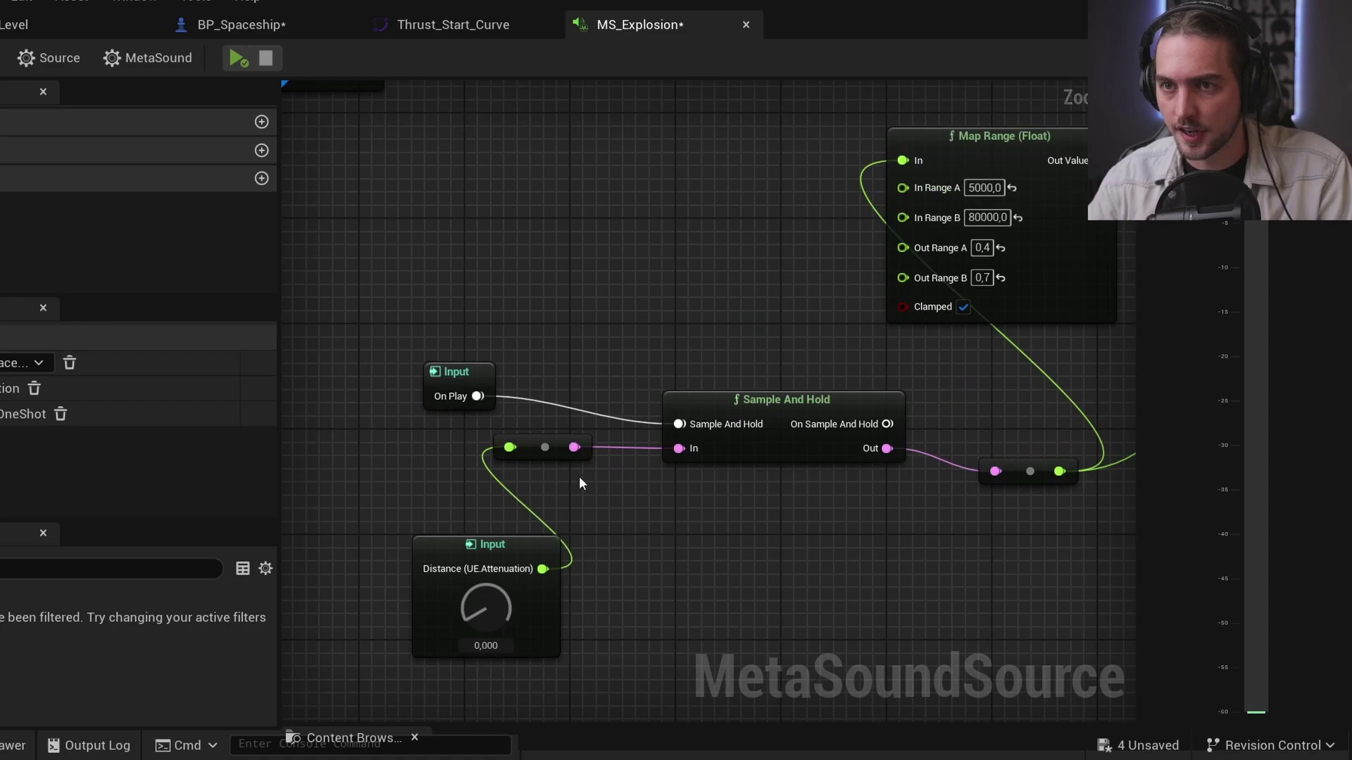
left_click_drag(508, 557, 422, 486)
scroll(927, 497, "down", 1)
right_click_drag(927, 498, 685, 442)
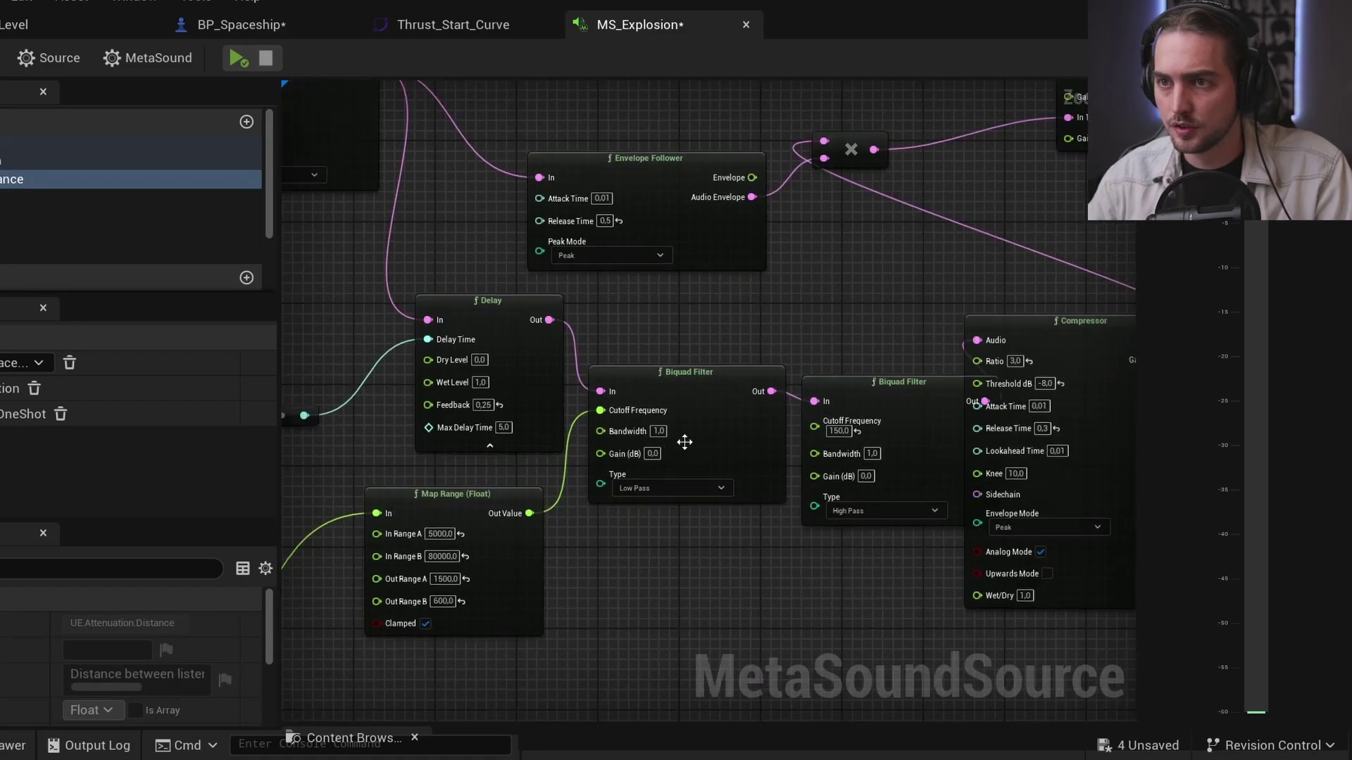
scroll(972, 440, "down", 1)
scroll(809, 432, "up", 2)
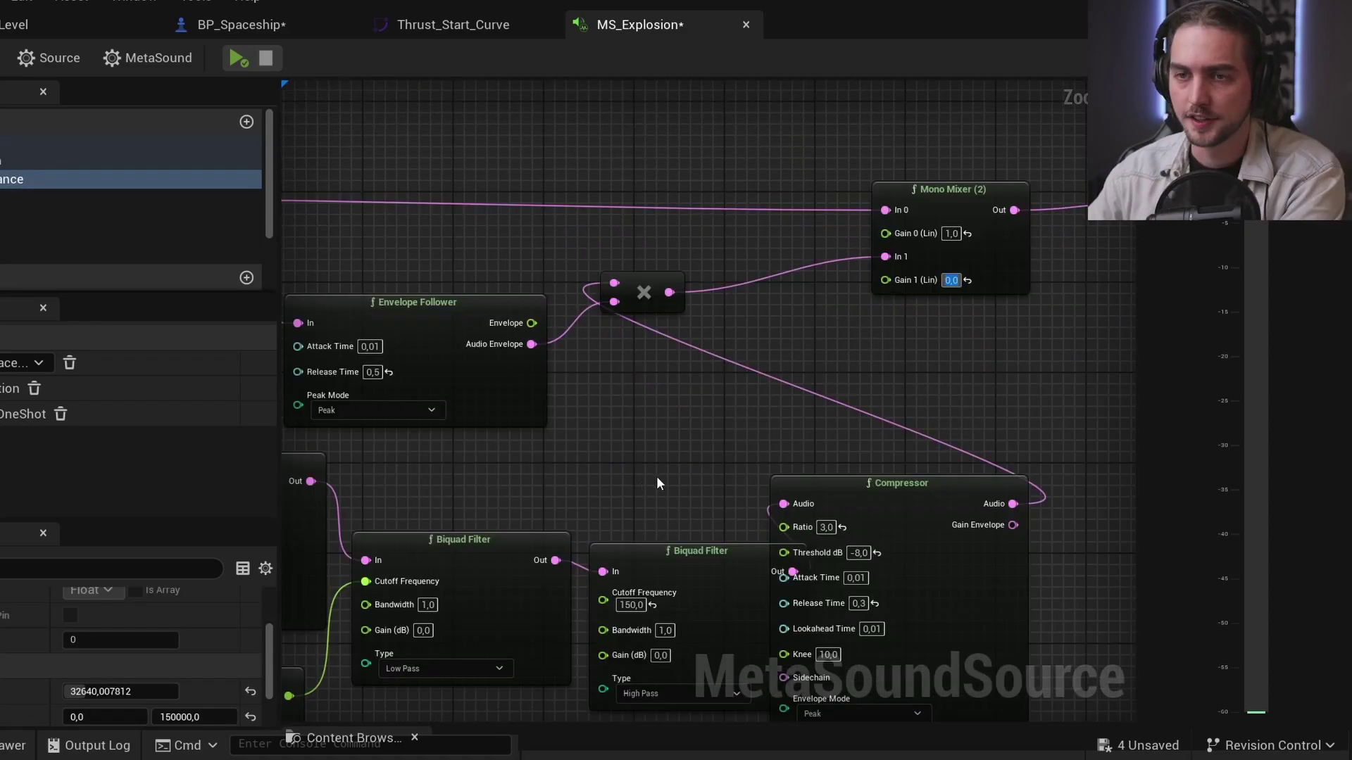
right_click_drag(778, 432, 813, 420)
scroll(813, 419, "down", 2)
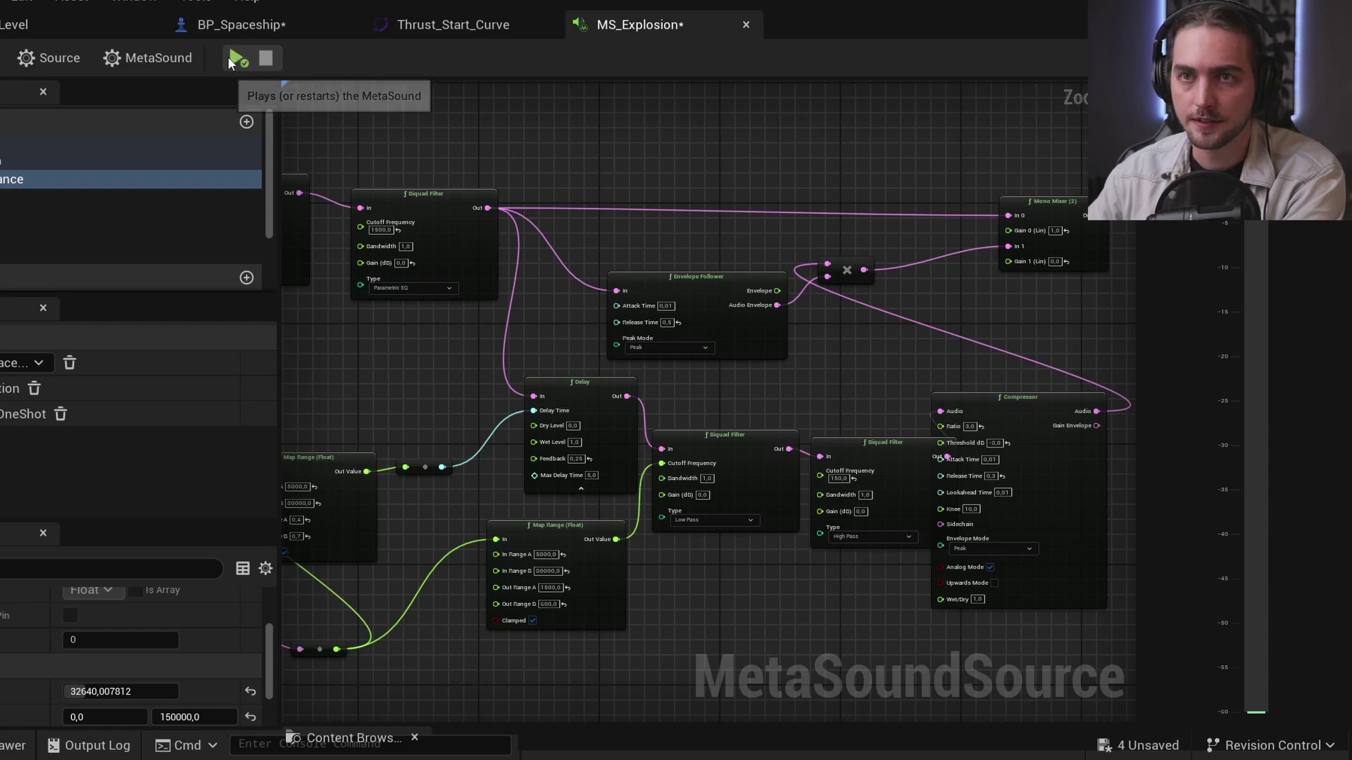
left_click(236, 57)
right_click_drag(878, 326, 764, 333)
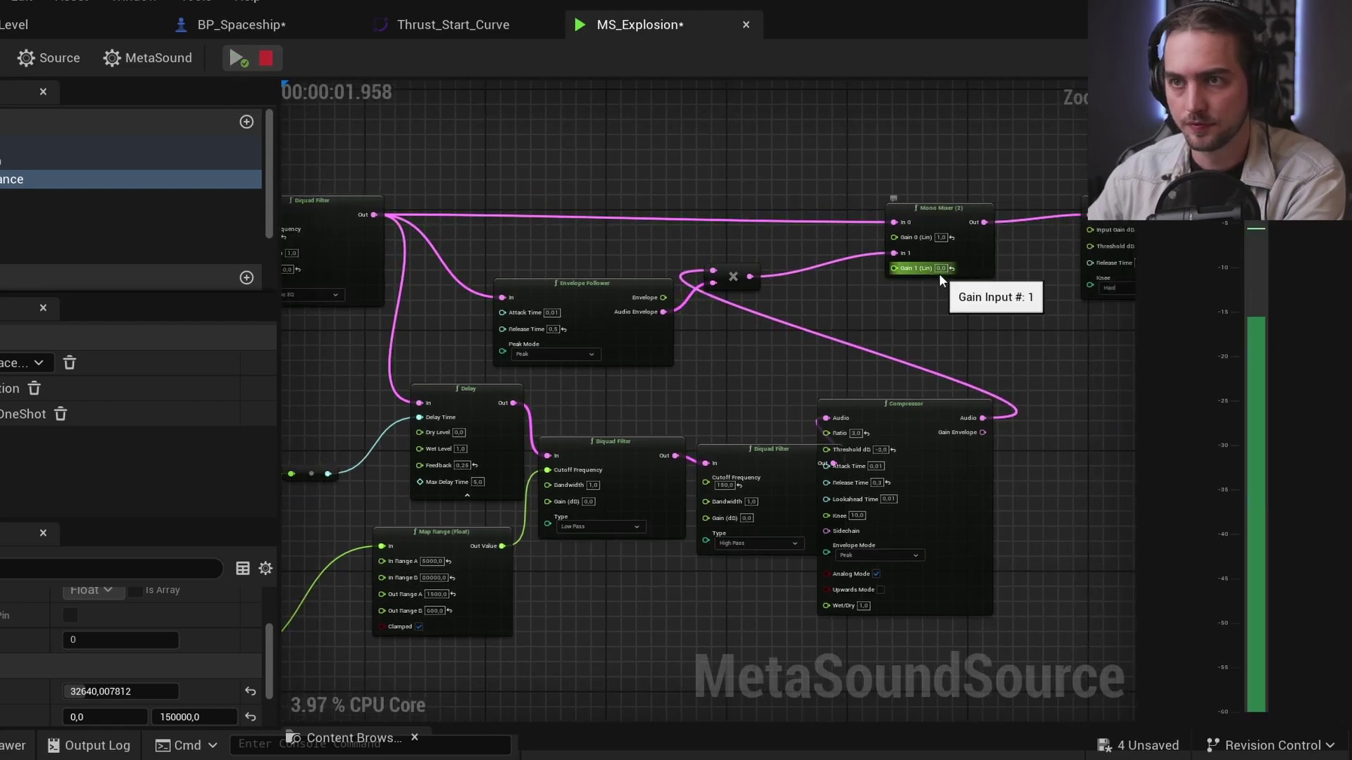
left_click(236, 58)
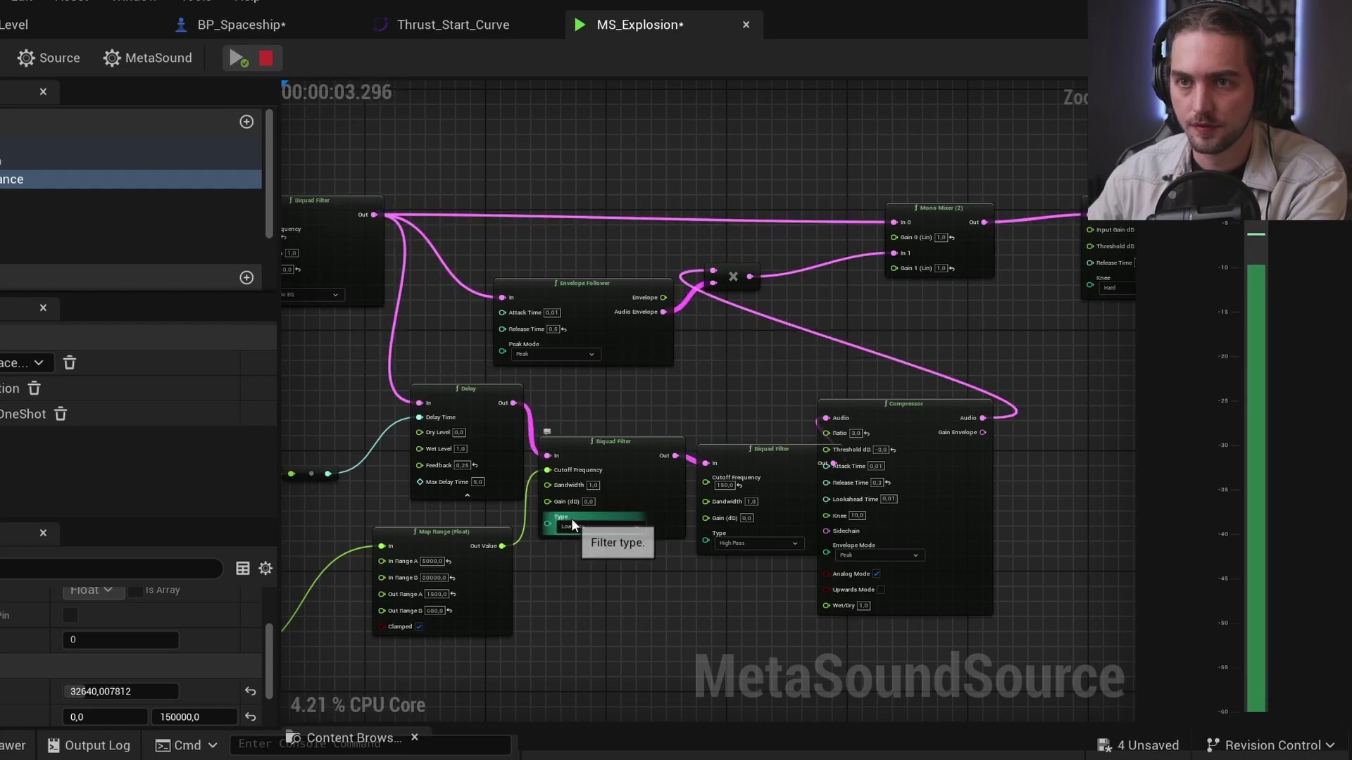
left_click(266, 59)
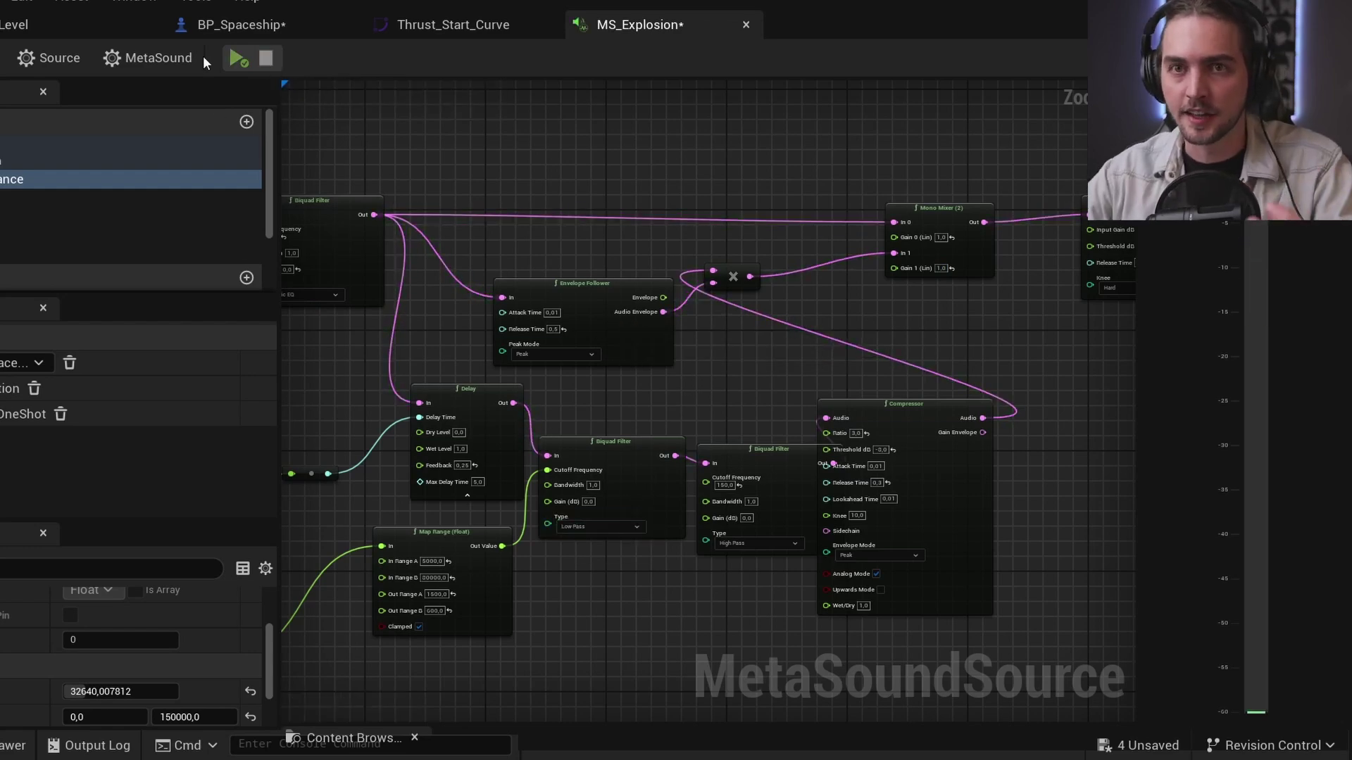
Zoom out to show the whole MS_Explosion graph.
scroll(796, 318, "down", 5)
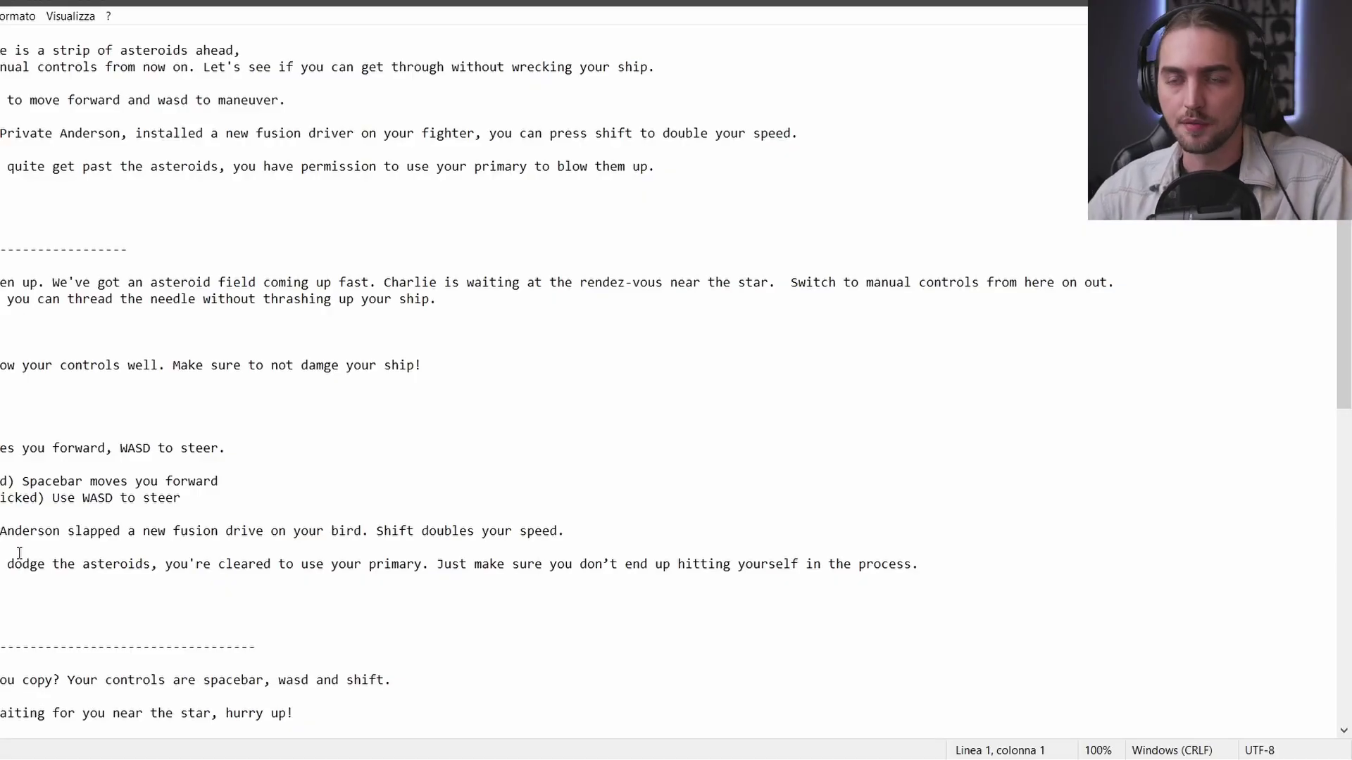
Scroll through the voice-over script, then switch through REAPER to the ElevenLabs speech page.
scroll(245, 557, "up", 2)
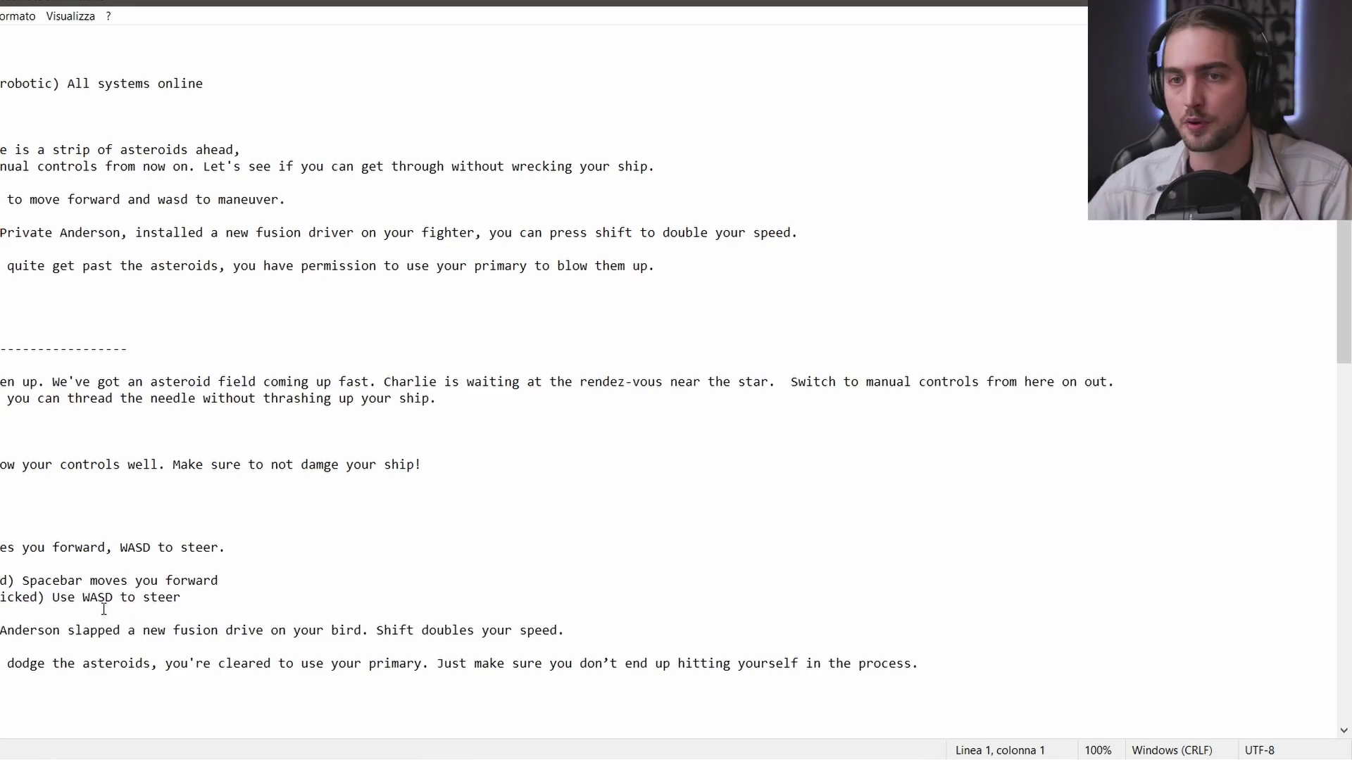
scroll(100, 624, "down", 15)
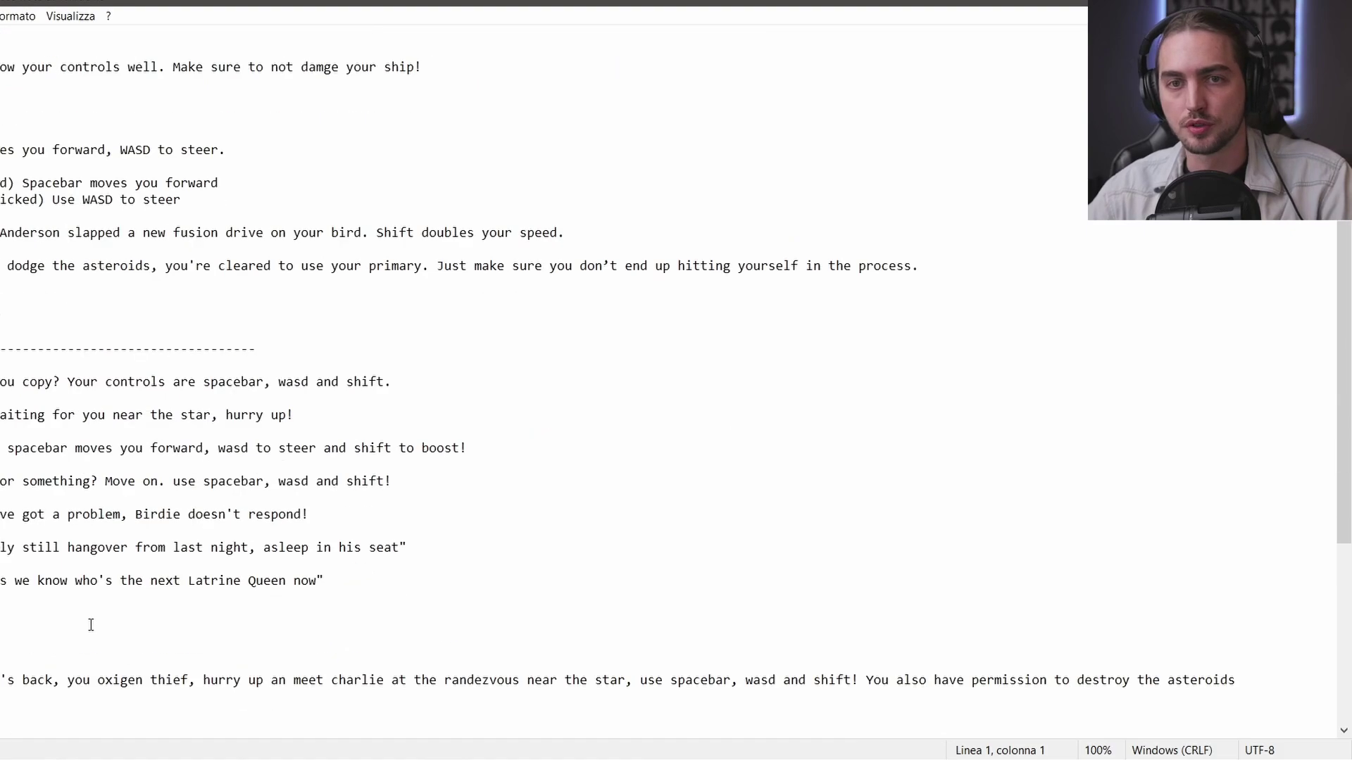
scroll(110, 618, "up", 4)
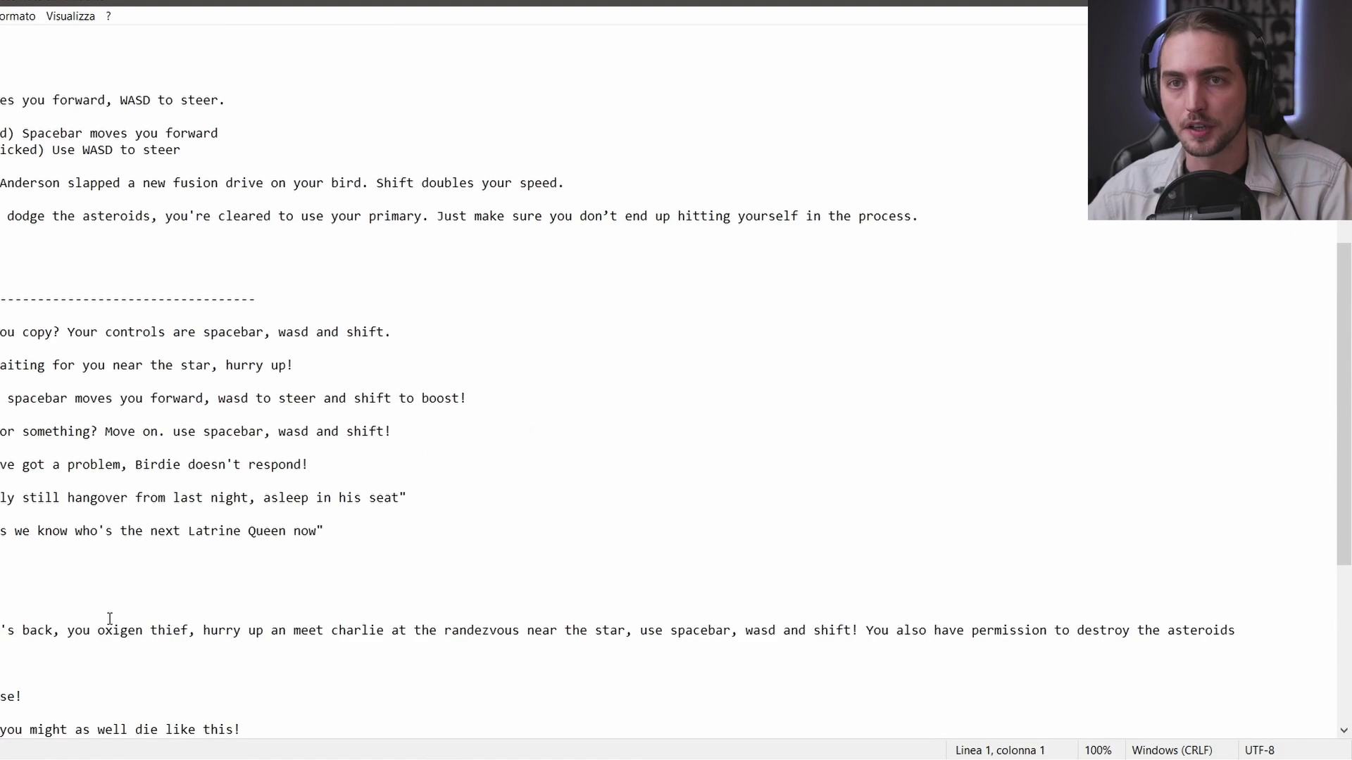
scroll(127, 625, "up", 9)
key("alt+Tab")
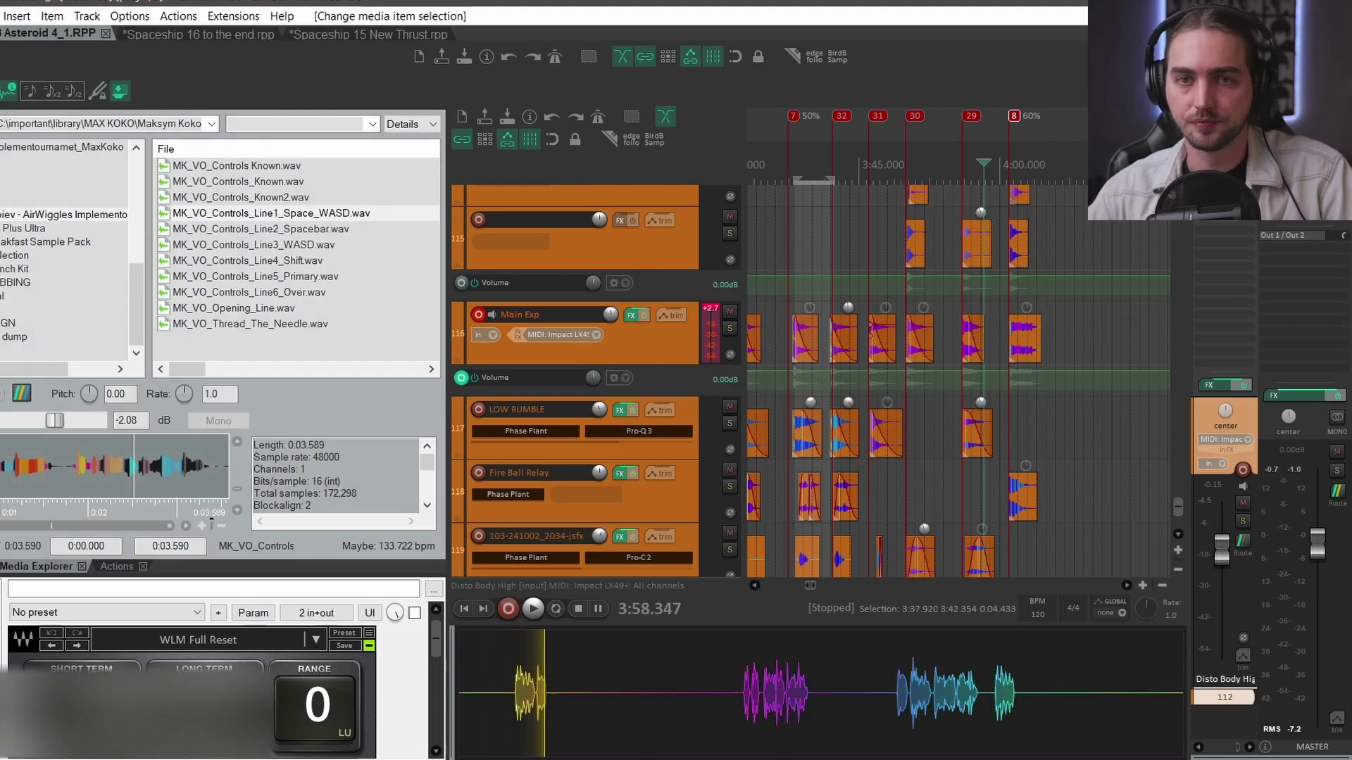
key("alt+Tab")
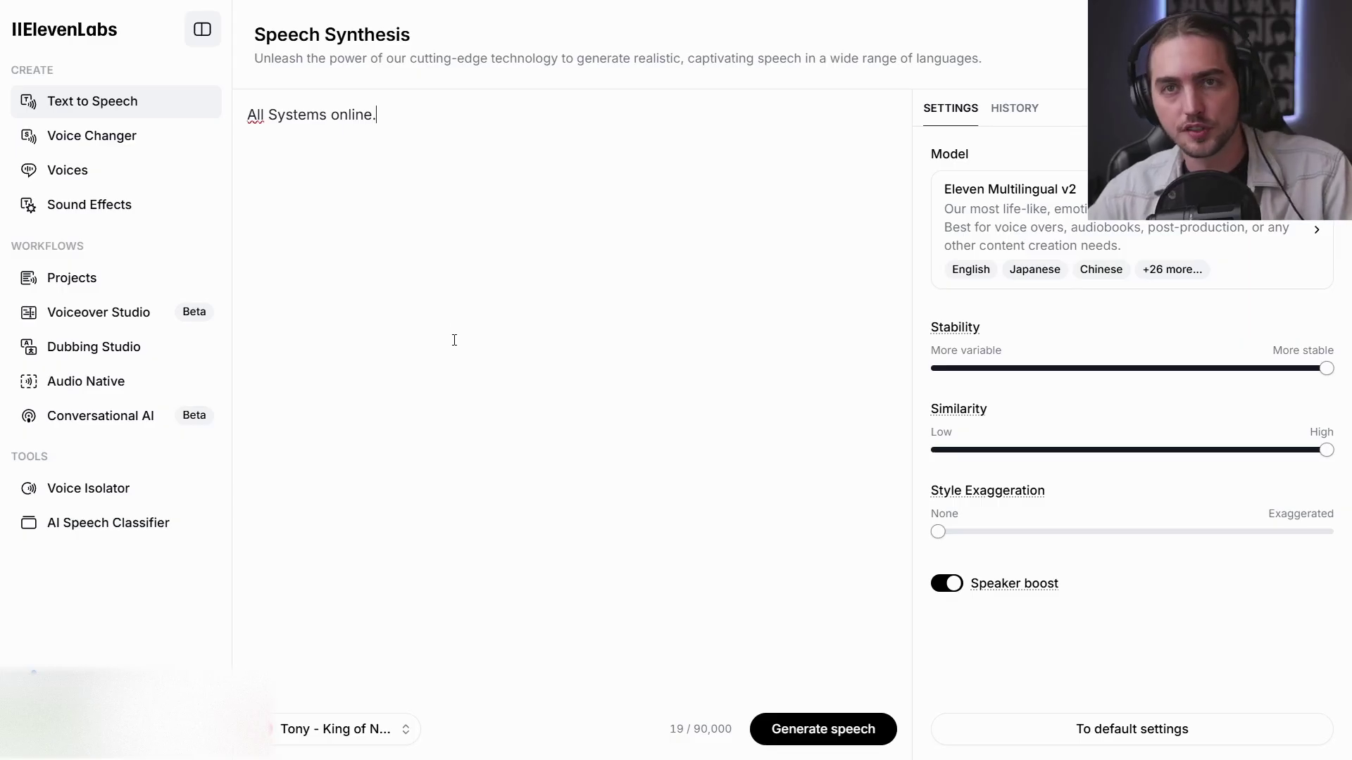
Switch to ElevenLabs' Voice Changer page from the sidebar.
left_click(140, 147)
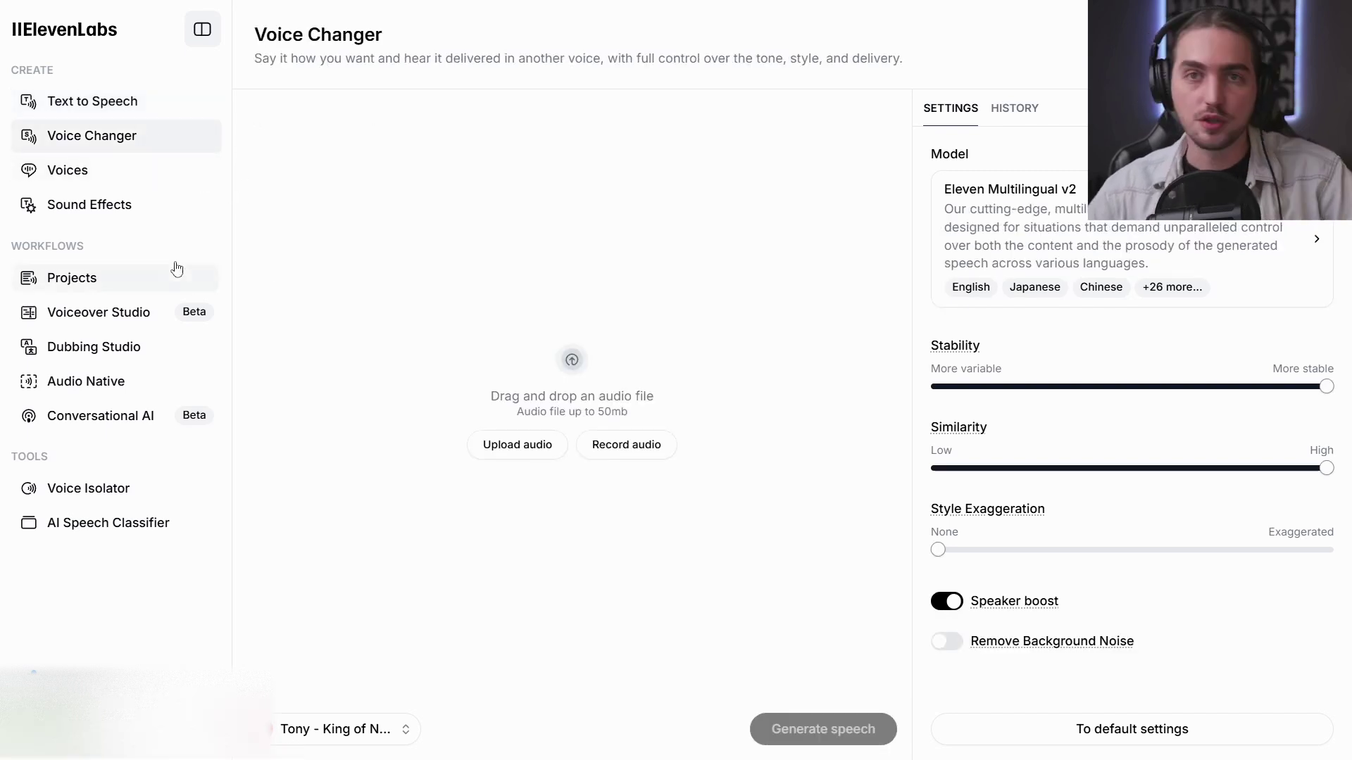
Upload the VO_Cheer_Bull'sEye recording and pick the Tony - King of New York voice.
left_click(502, 385)
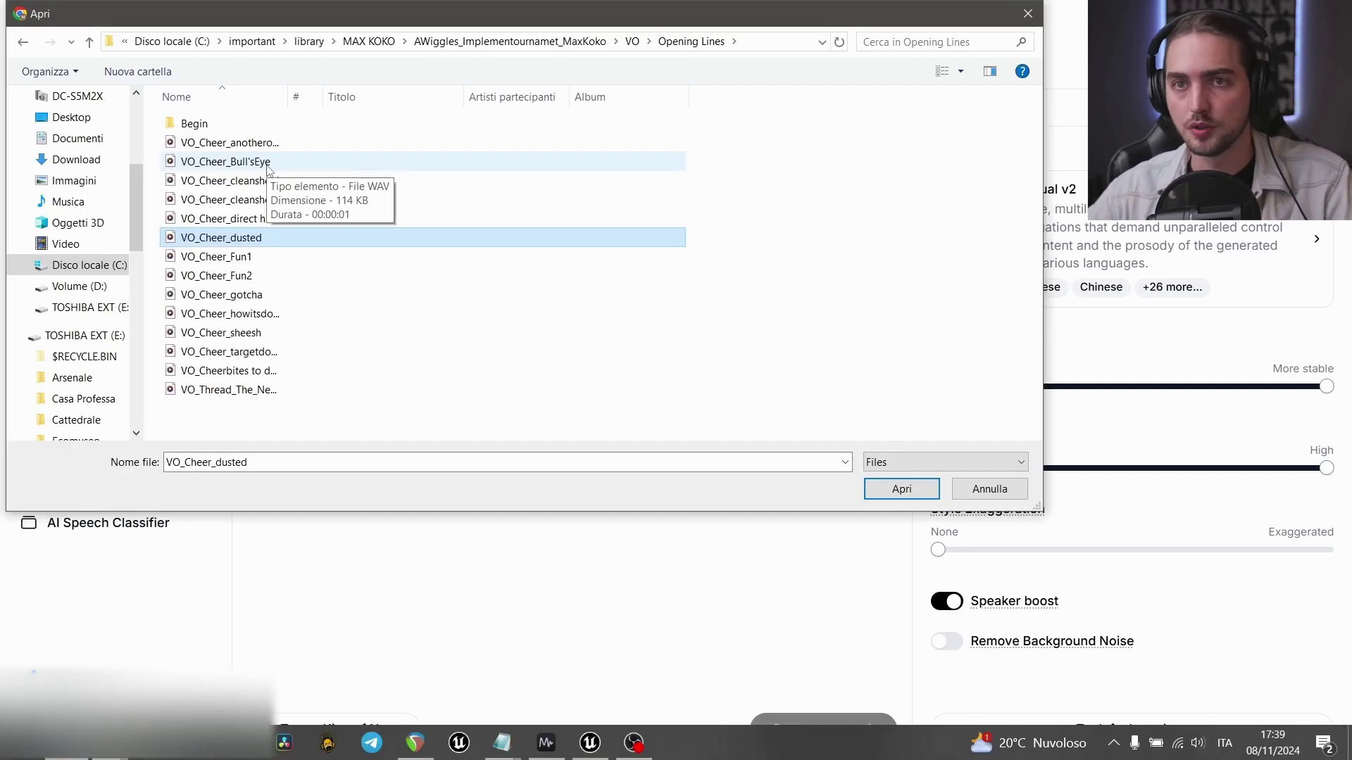
double_click(268, 161)
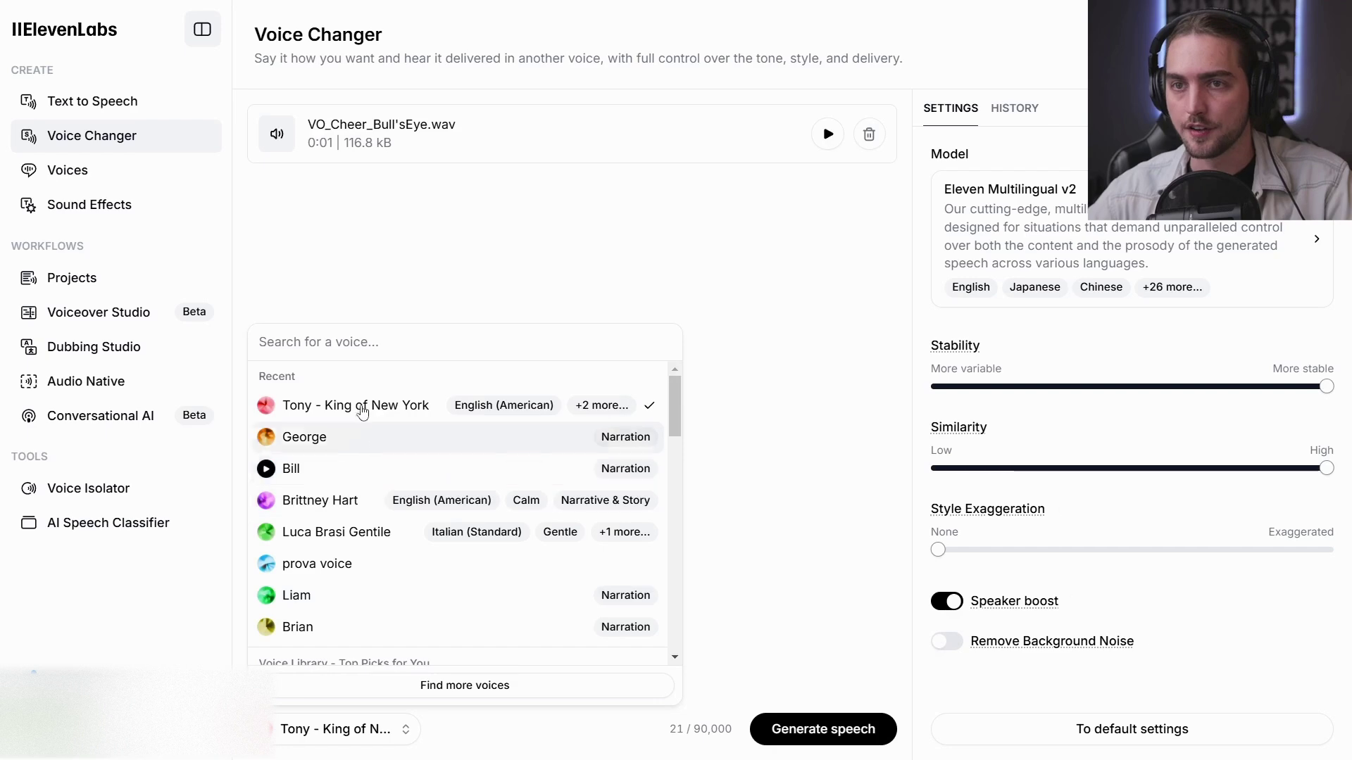
left_click(266, 406)
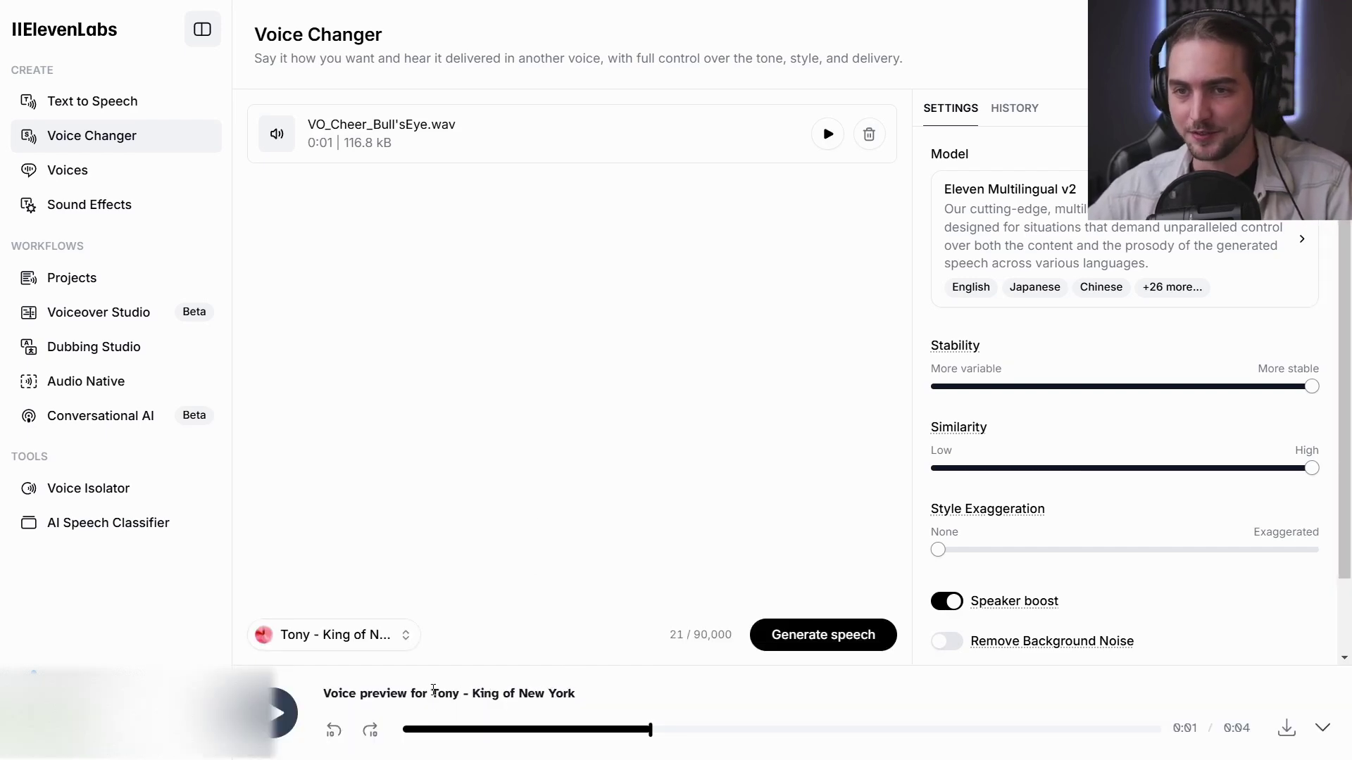
Generate the voice-changed line and return to REAPER.
left_click(790, 633)
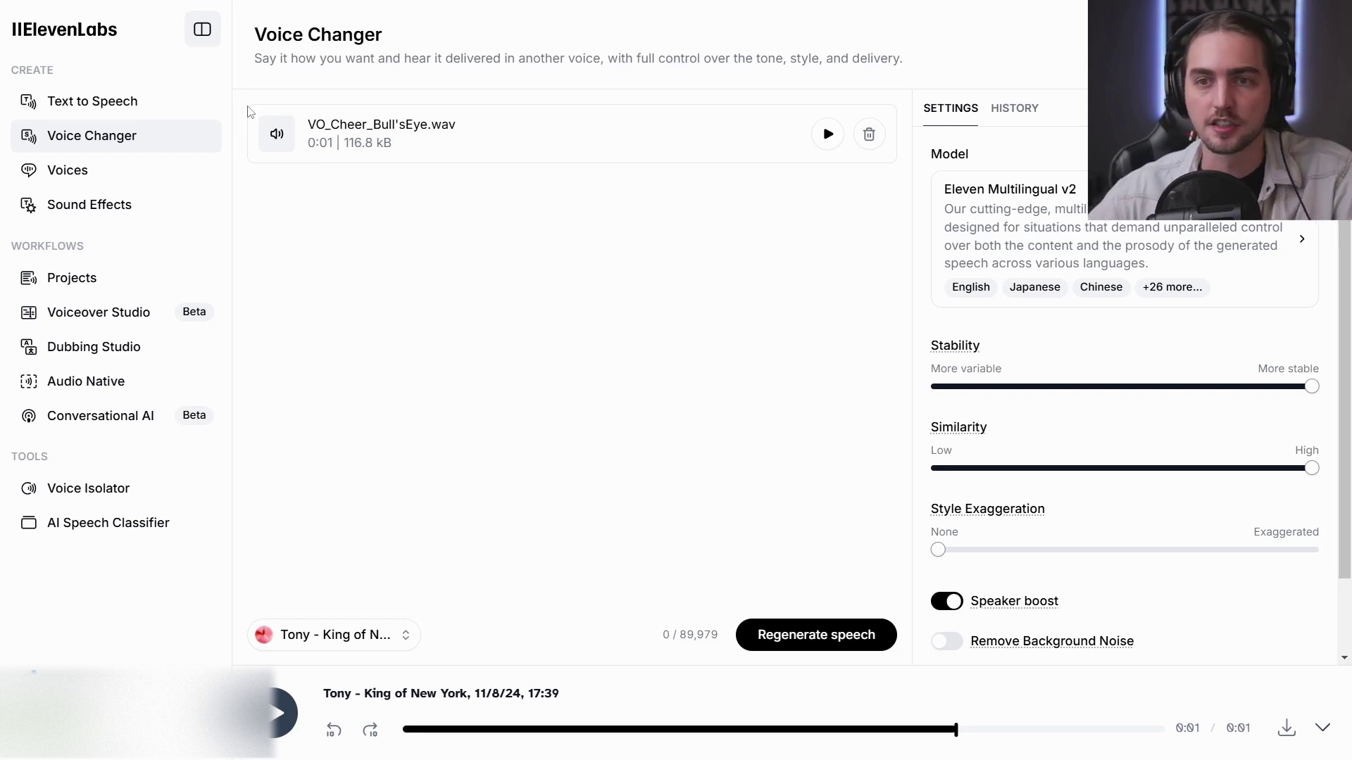
left_click_drag(397, 694, 323, 693)
left_click(422, 689)
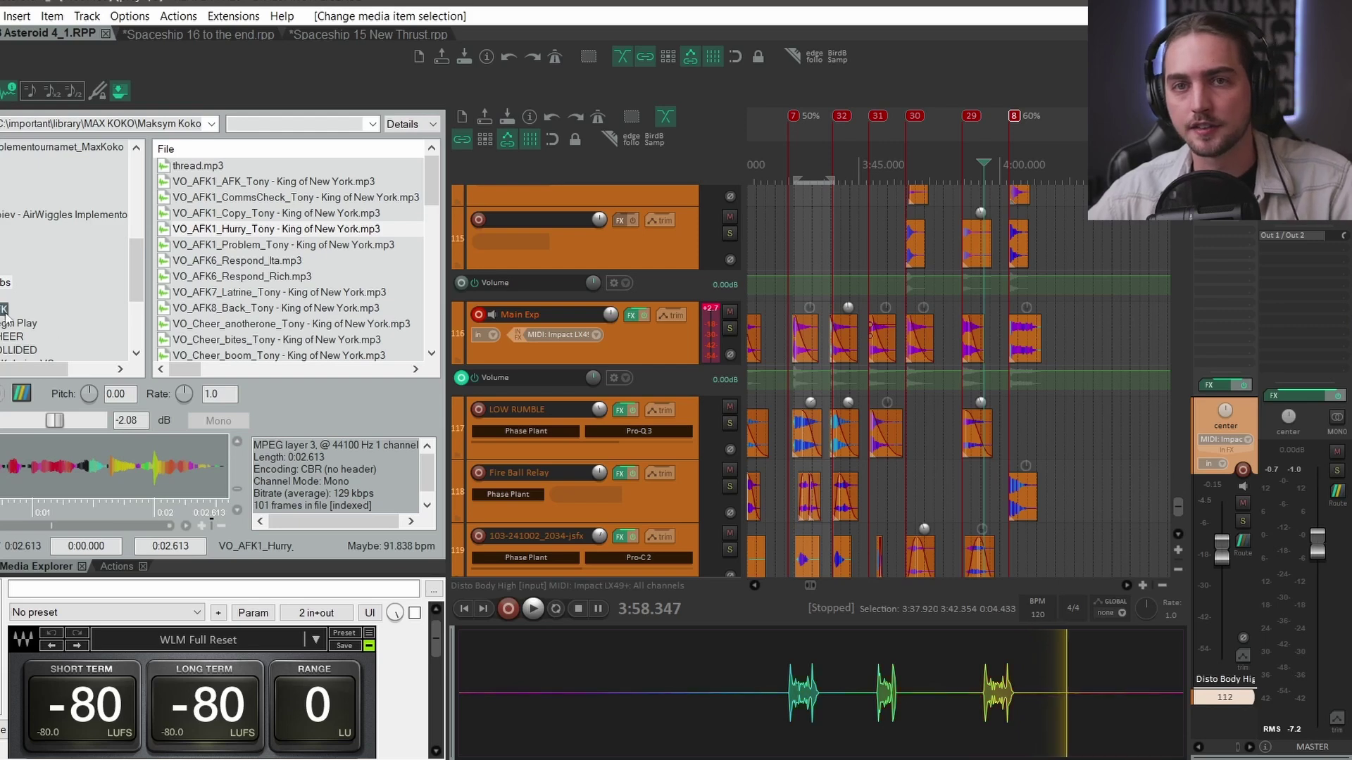
Open the AFK folder in the Media Explorer and preview VO_AFK4_AFK.wav.
left_click(5, 309)
left_click(229, 214)
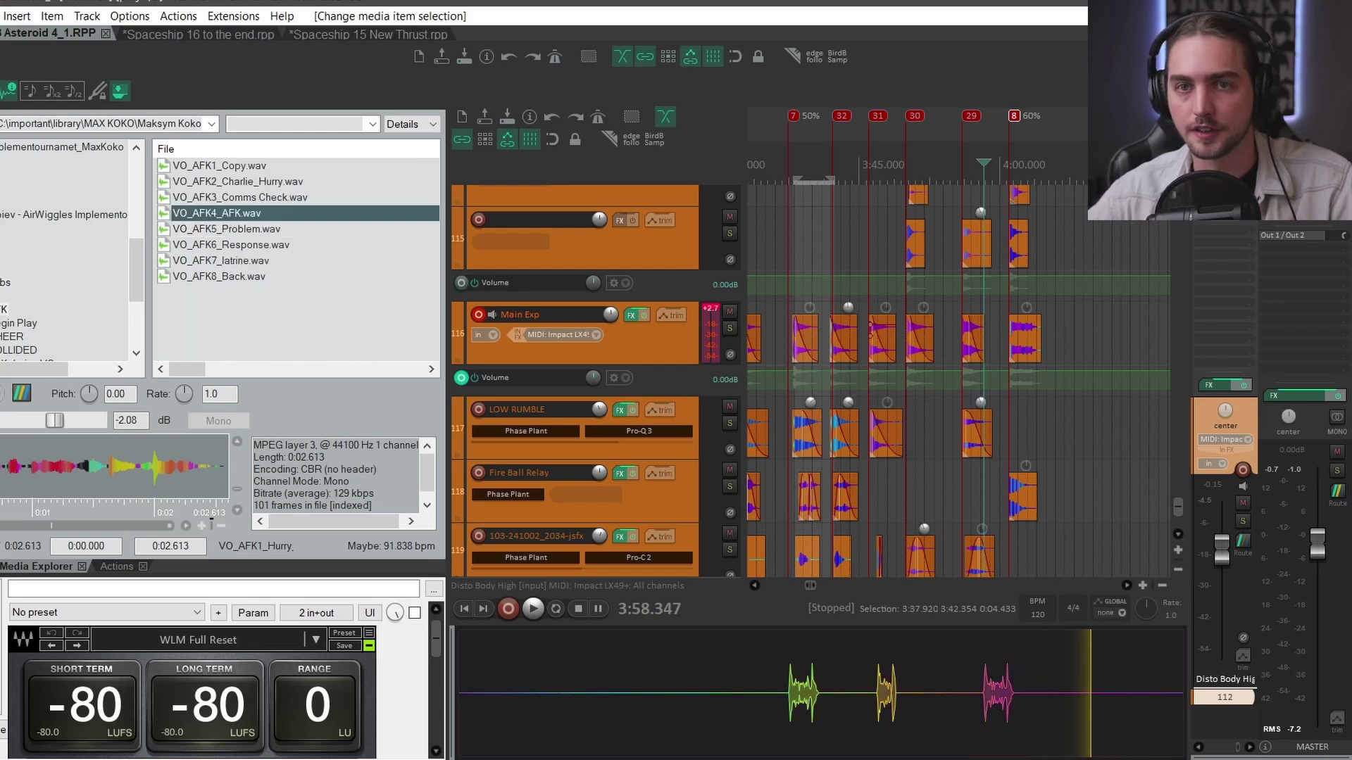